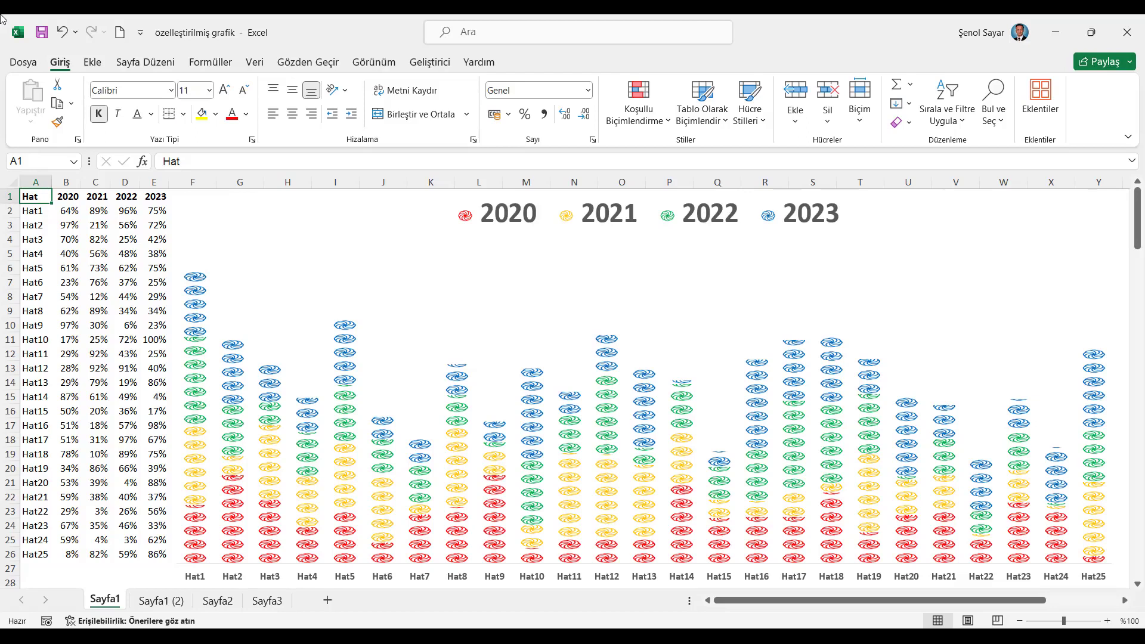
Look at the stacked icon chart on Sayfa1 and the crown-topped column chart on Sayfa1 (2)
mouse_move(202, 368)
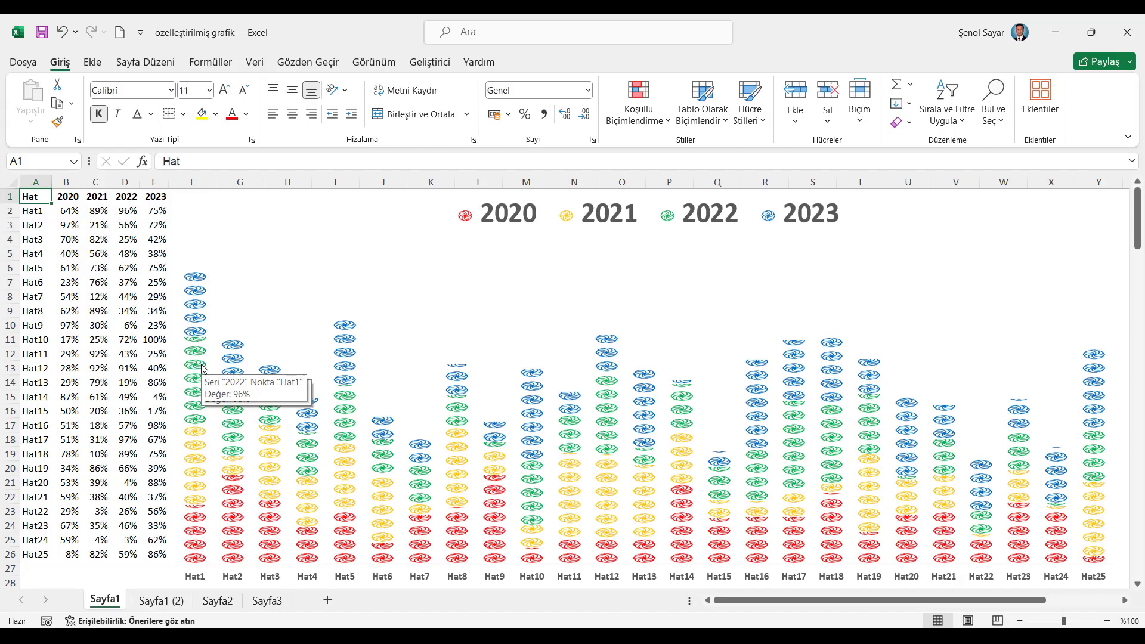
left_click(157, 602)
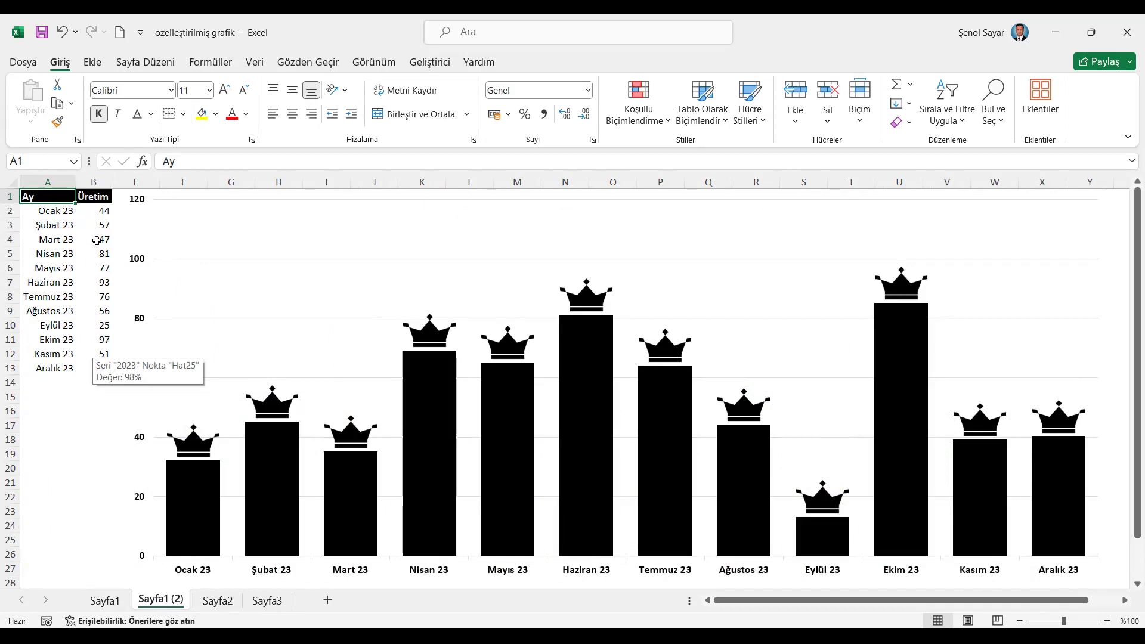
left_click(105, 601)
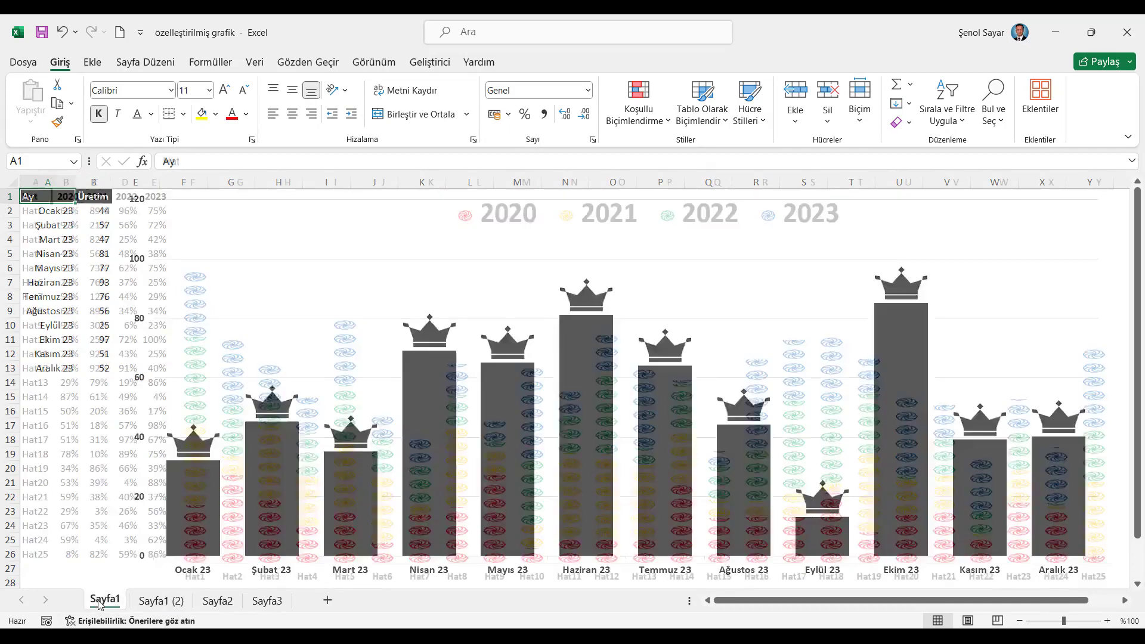
Recalculate the workbook repeatedly to preview how the swirl-icon stacked chart on Sayfa1 responds to new data
left_click(216, 65)
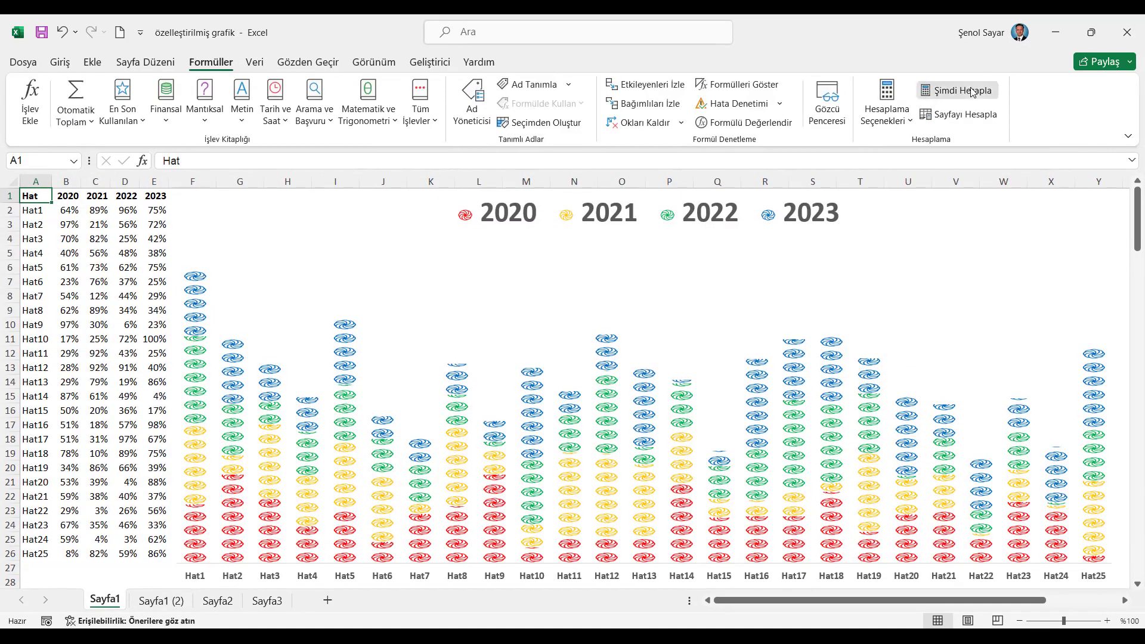
left_click(968, 93)
left_click(968, 93)
left_click(968, 93)
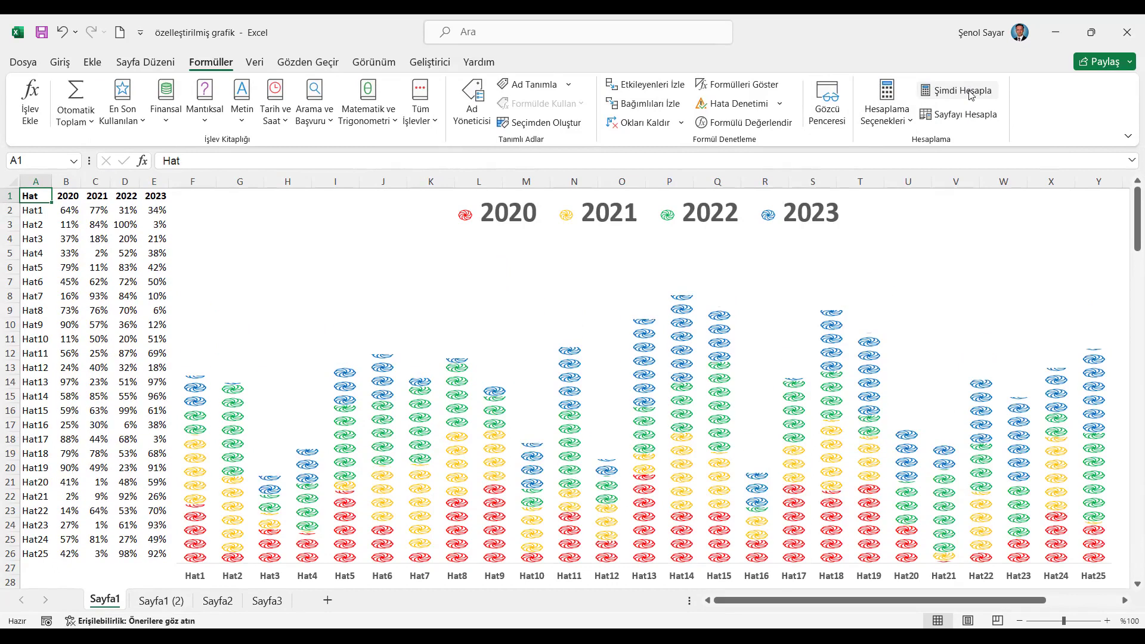
left_click(968, 93)
left_click(968, 92)
left_click(968, 92)
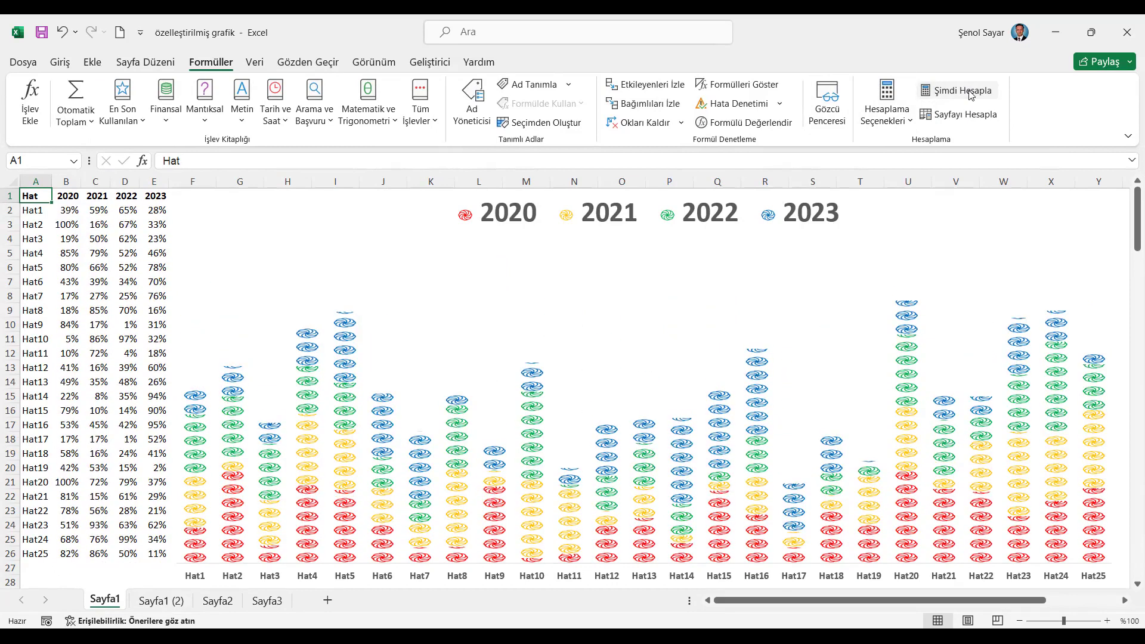
left_click(968, 92)
left_click(968, 92)
left_click(970, 93)
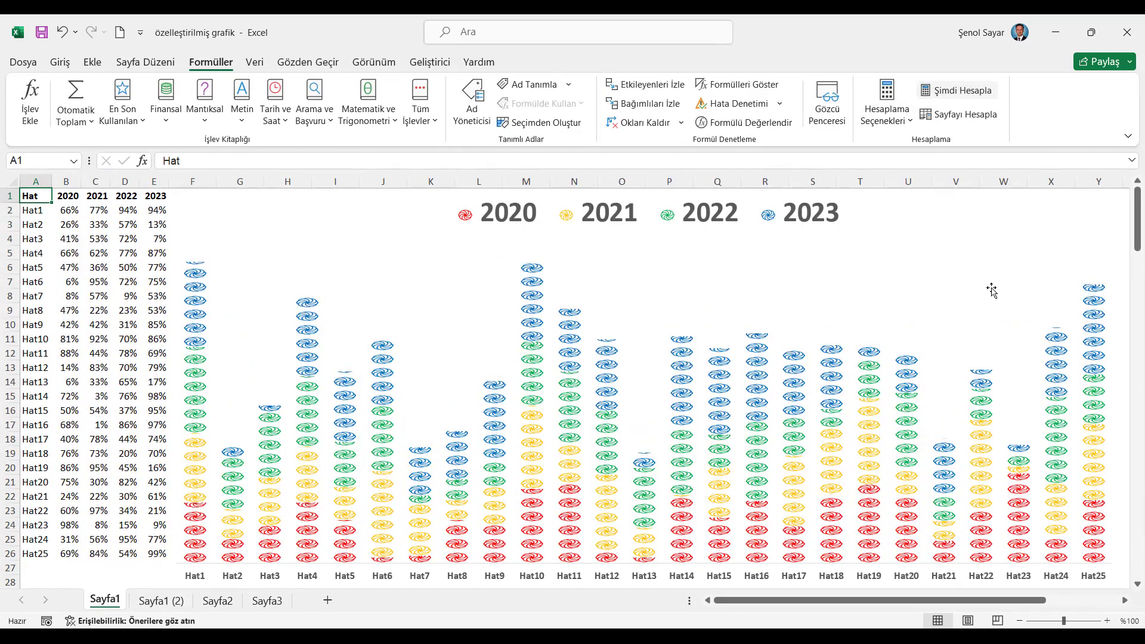
Recalculate repeatedly to preview the soccer-ball stacked chart beside the table at row 40 of Sayfa1
scroll(1008, 356, "down", 15)
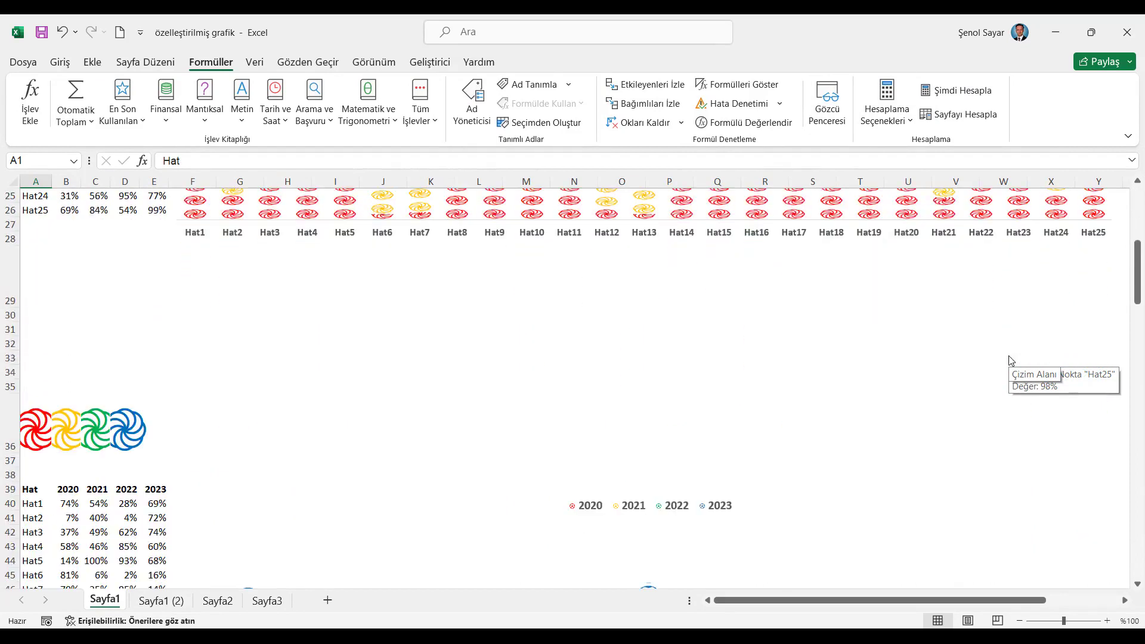
scroll(1008, 356, "up", 2)
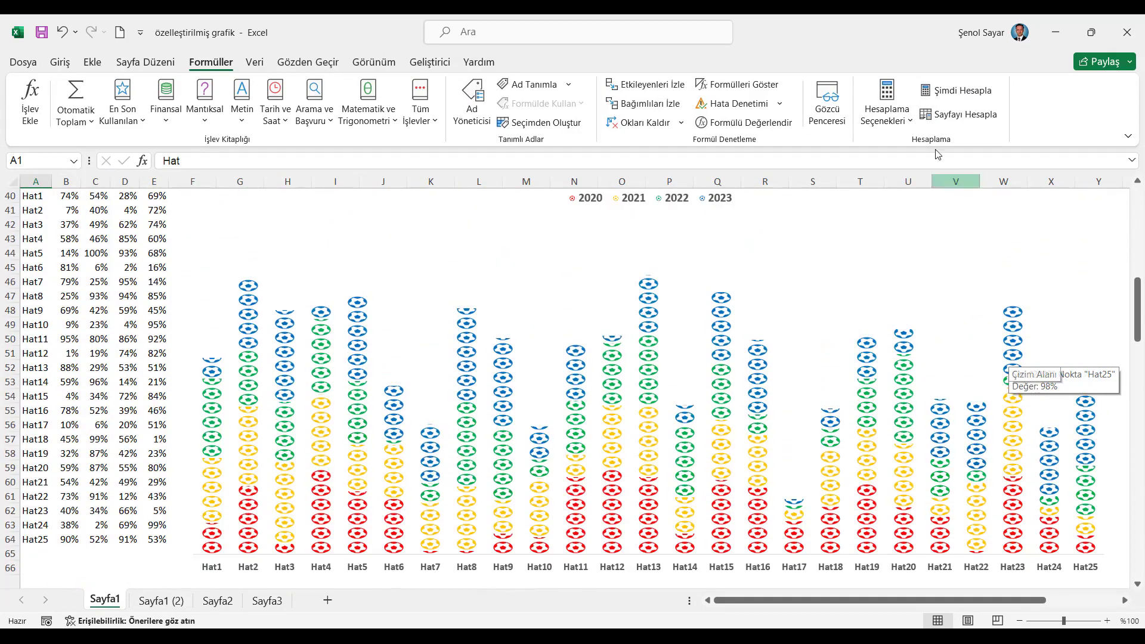
left_click(963, 92)
left_click(965, 94)
left_click(964, 94)
left_click(965, 94)
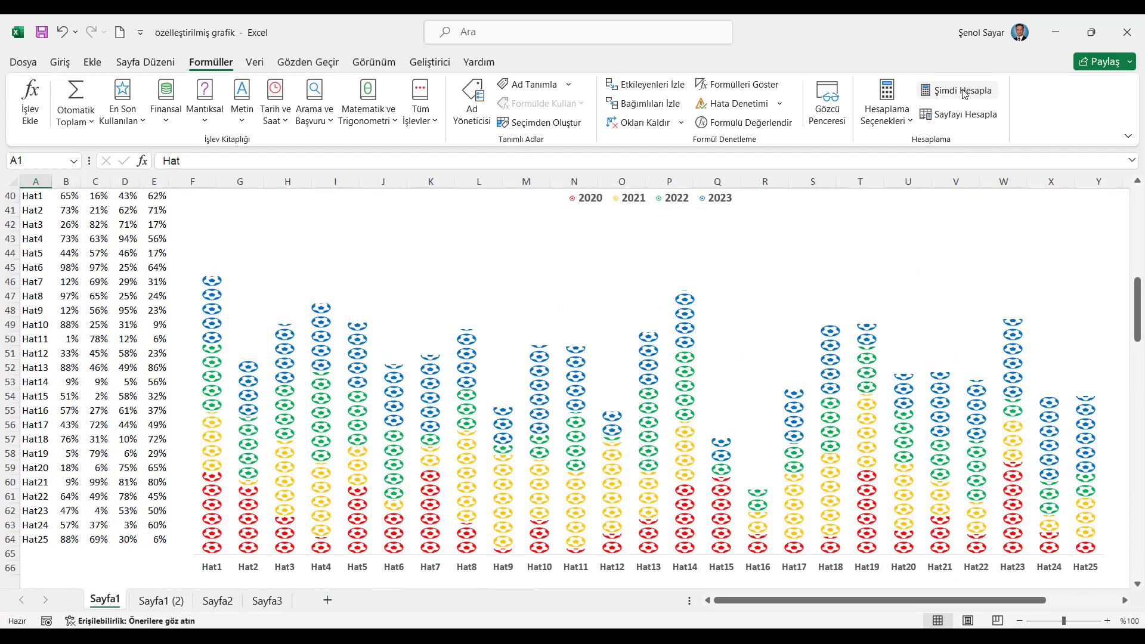
left_click(964, 94)
left_click(964, 94)
left_click(965, 94)
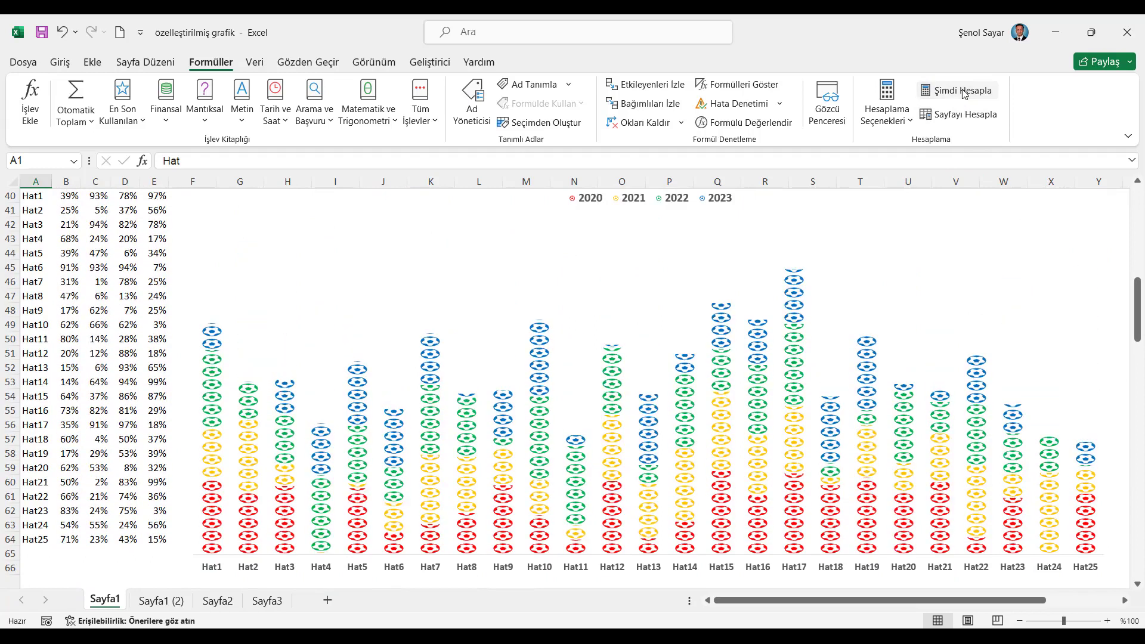
left_click(965, 95)
left_click(963, 92)
Recalculate repeatedly to preview the numbered-circle stacked chart beside the table at row 91, and view its source icons
scroll(981, 465, "down", 13)
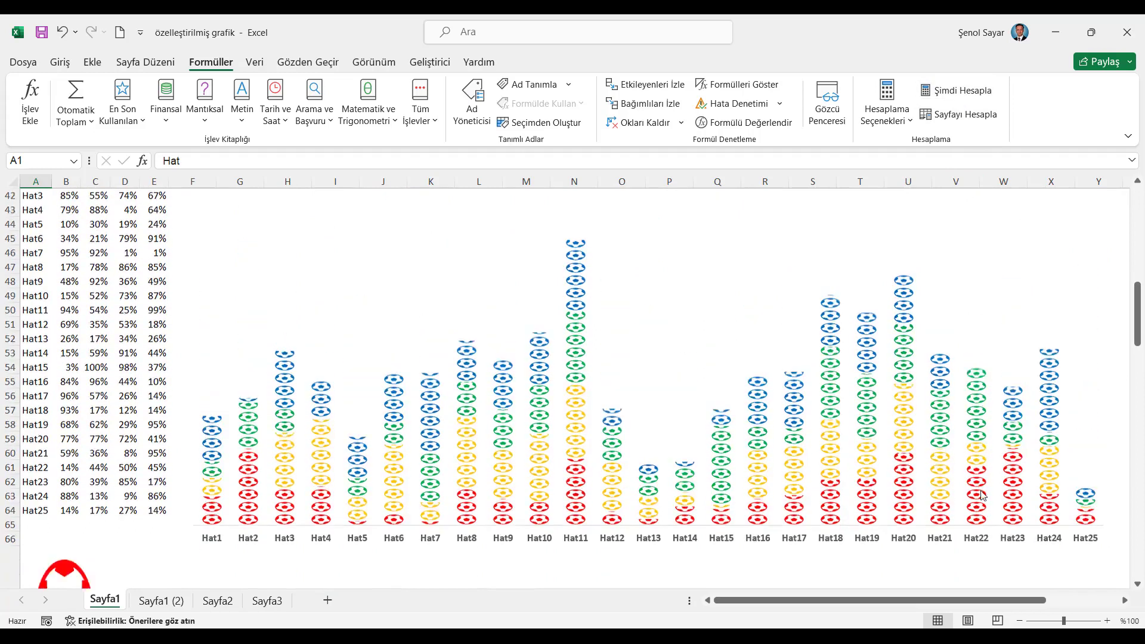
scroll(982, 491, "down", 4)
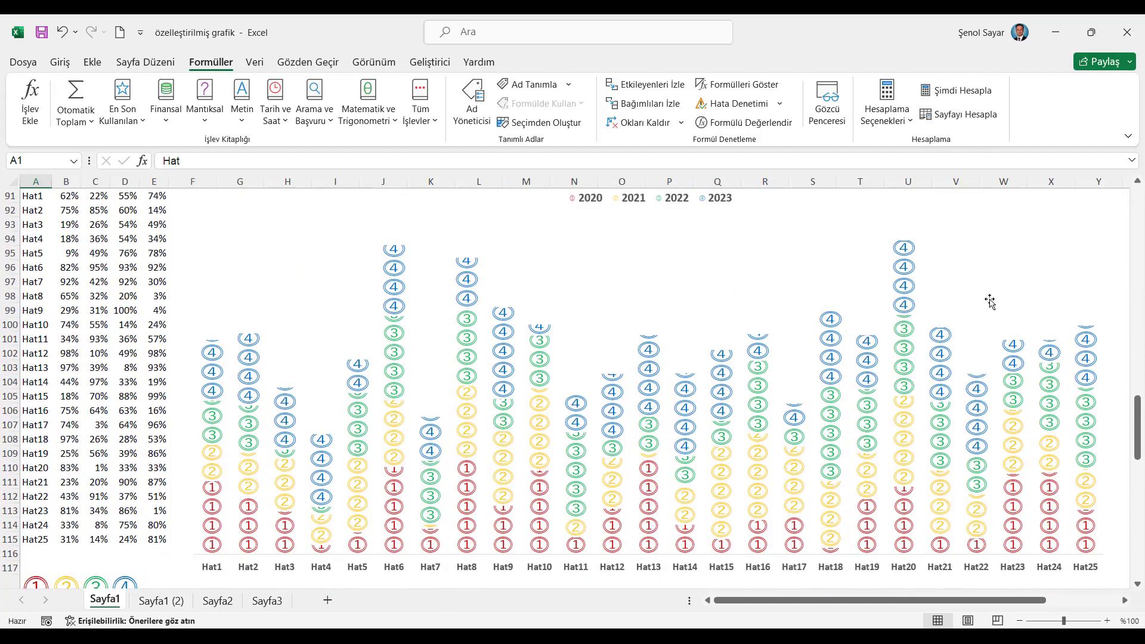
left_click(961, 92)
left_click(961, 94)
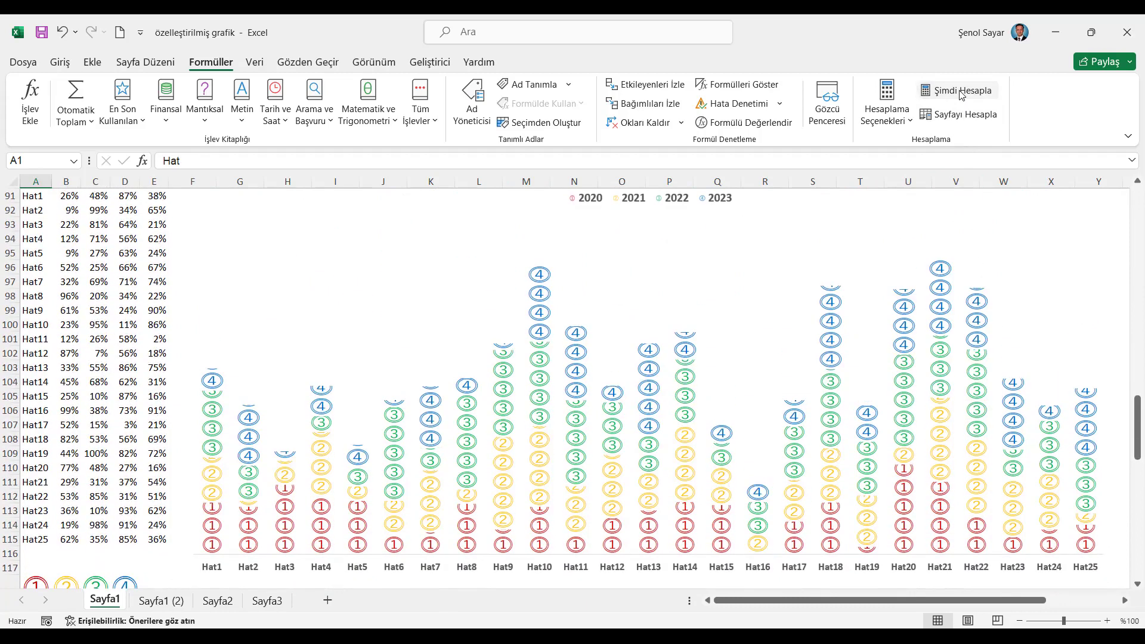
left_click(961, 95)
left_click(961, 94)
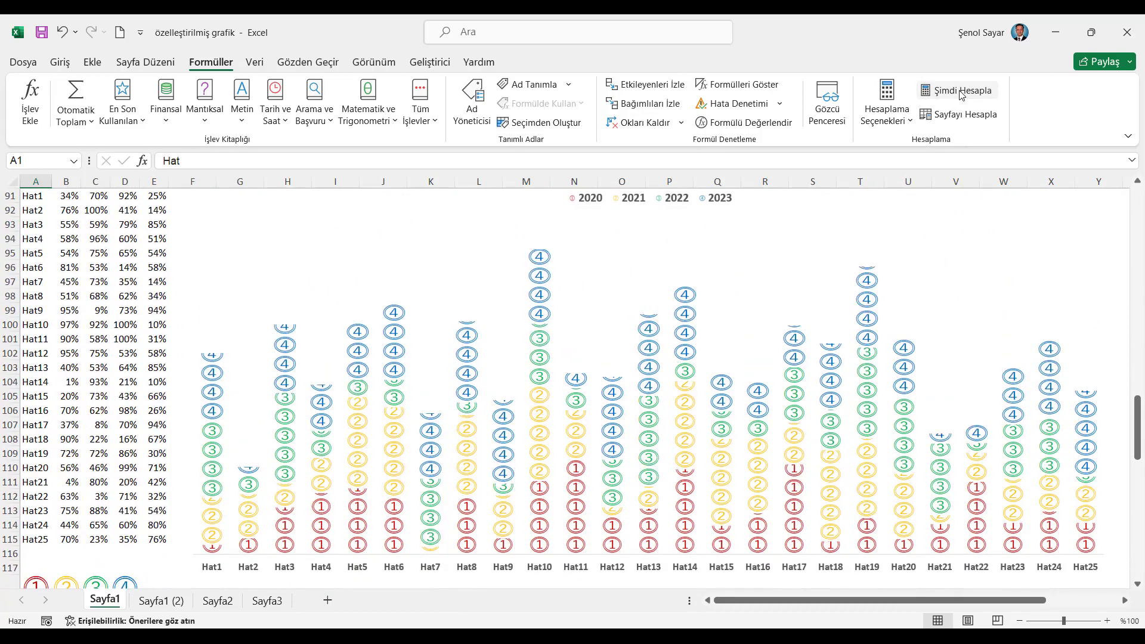
left_click(961, 94)
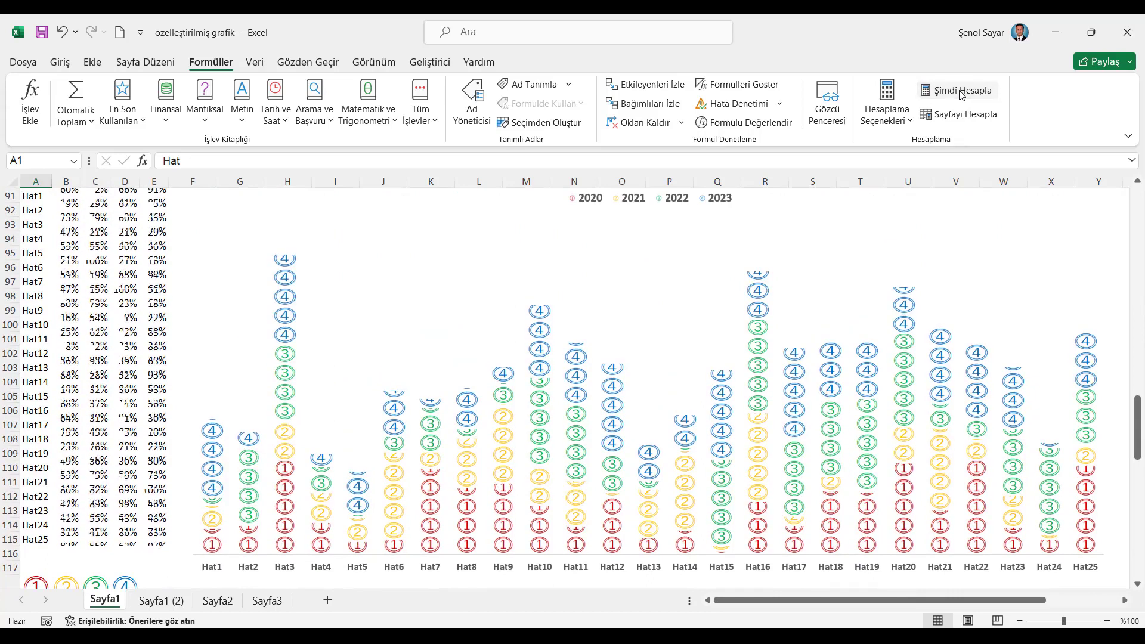
left_click(961, 94)
left_click(962, 94)
scroll(967, 417, "down", 6)
scroll(967, 416, "up", 4)
scroll(967, 416, "up", 1)
Open the Sayfa1 (2) sheet and recalculate several times to preview the crown-topped column chart
left_click(161, 600)
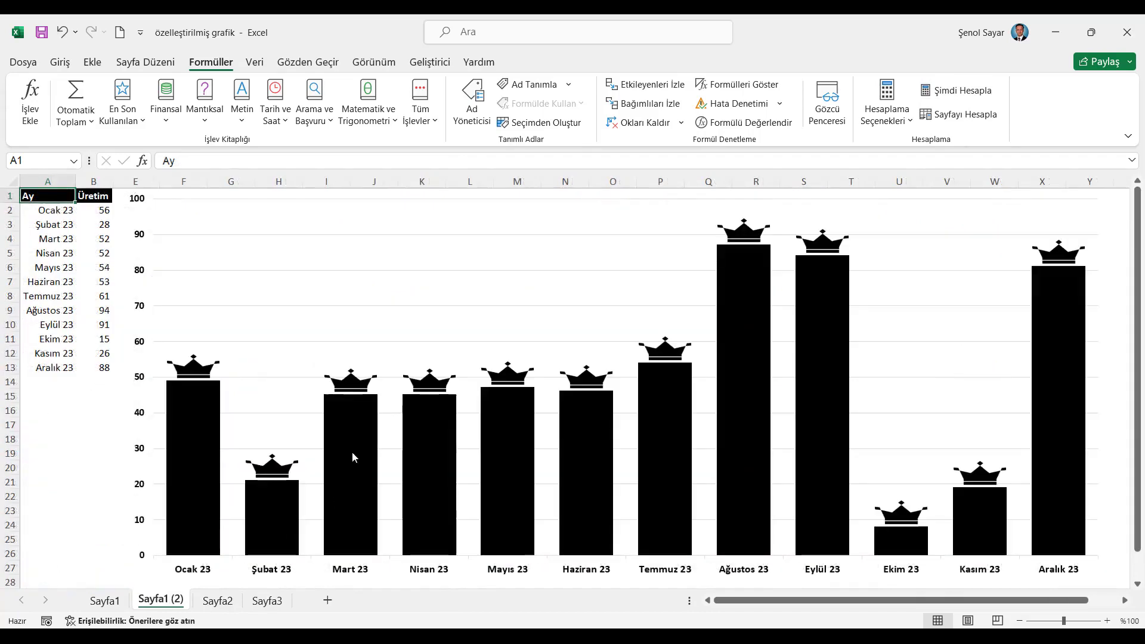
left_click(957, 97)
left_click(957, 97)
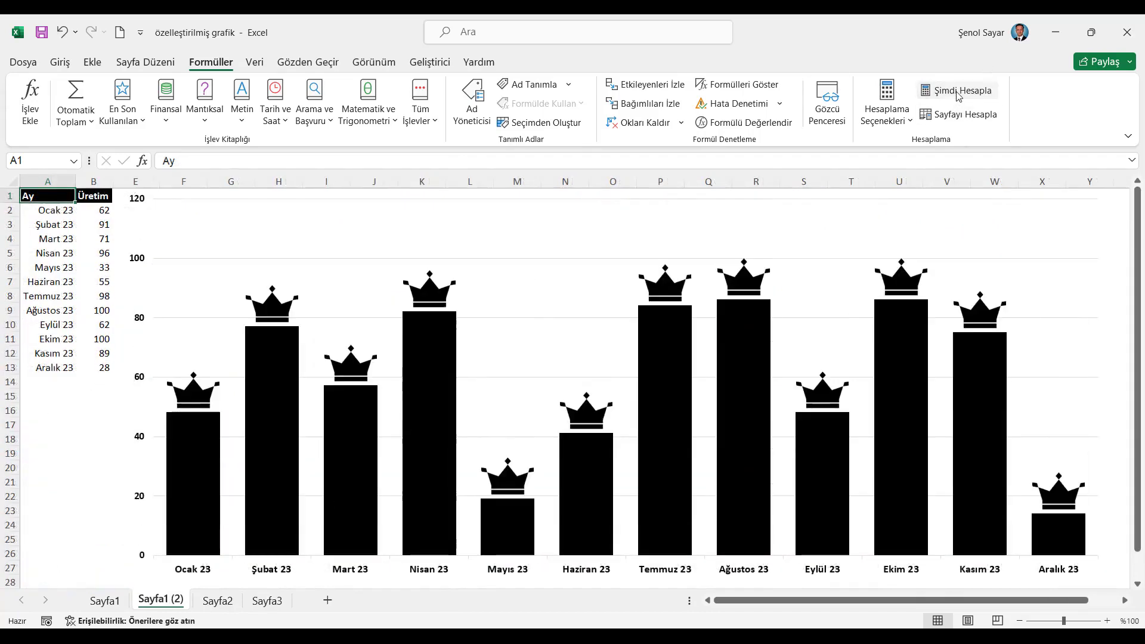
left_click(958, 97)
left_click(958, 97)
Recalculate several times to preview the medal-topped column chart on Sayfa1 (2)
scroll(927, 402, "down", 15)
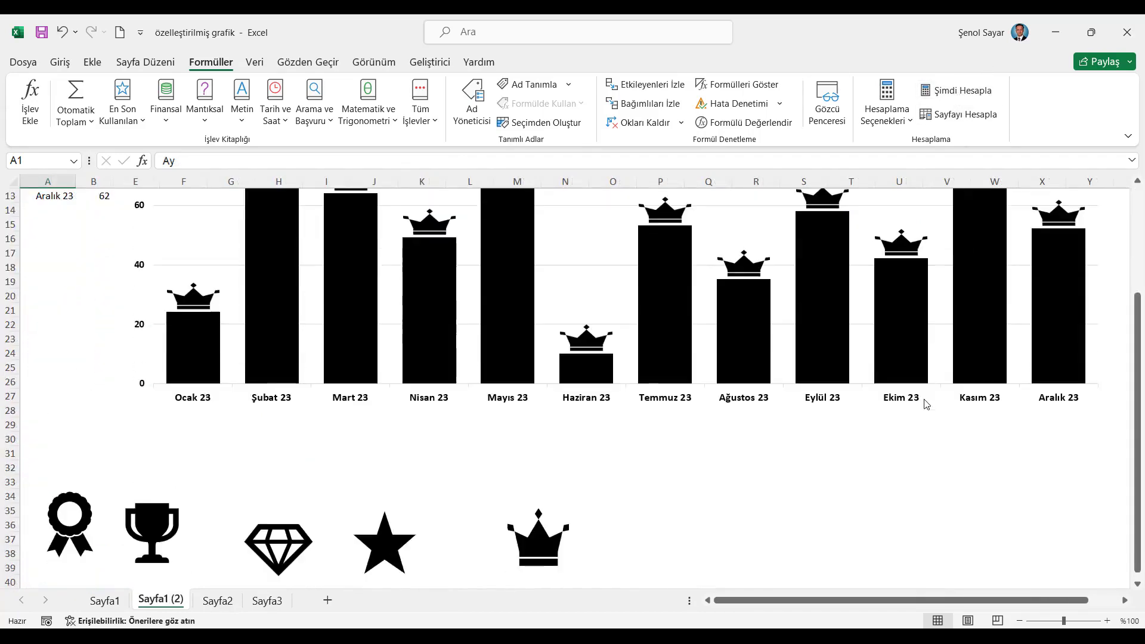
left_click(963, 90)
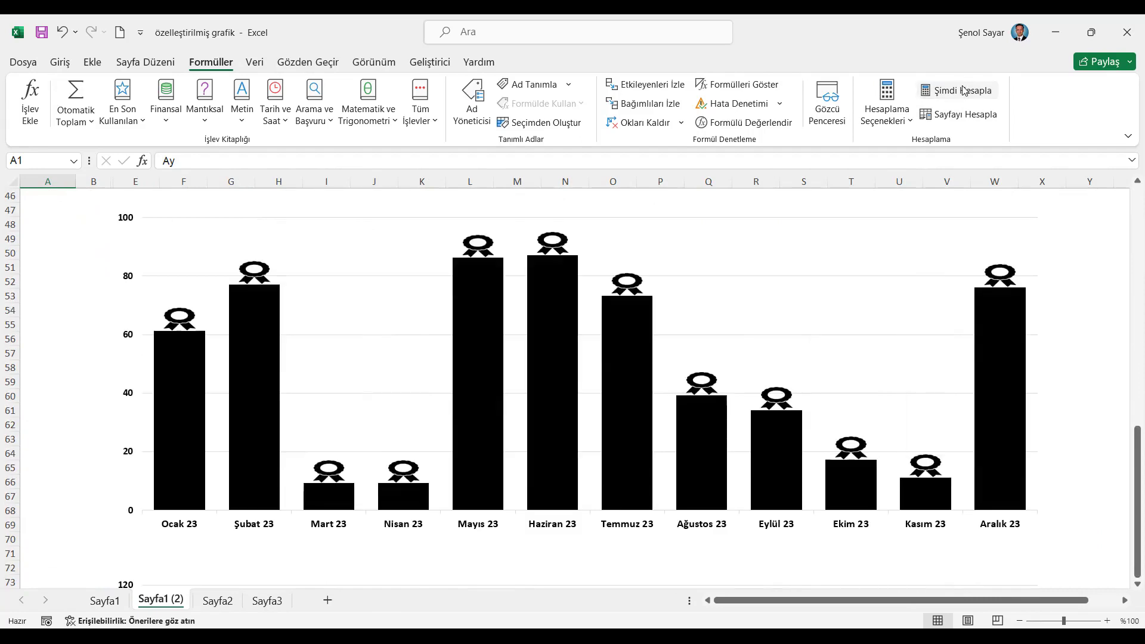
left_click(964, 90)
left_click(964, 90)
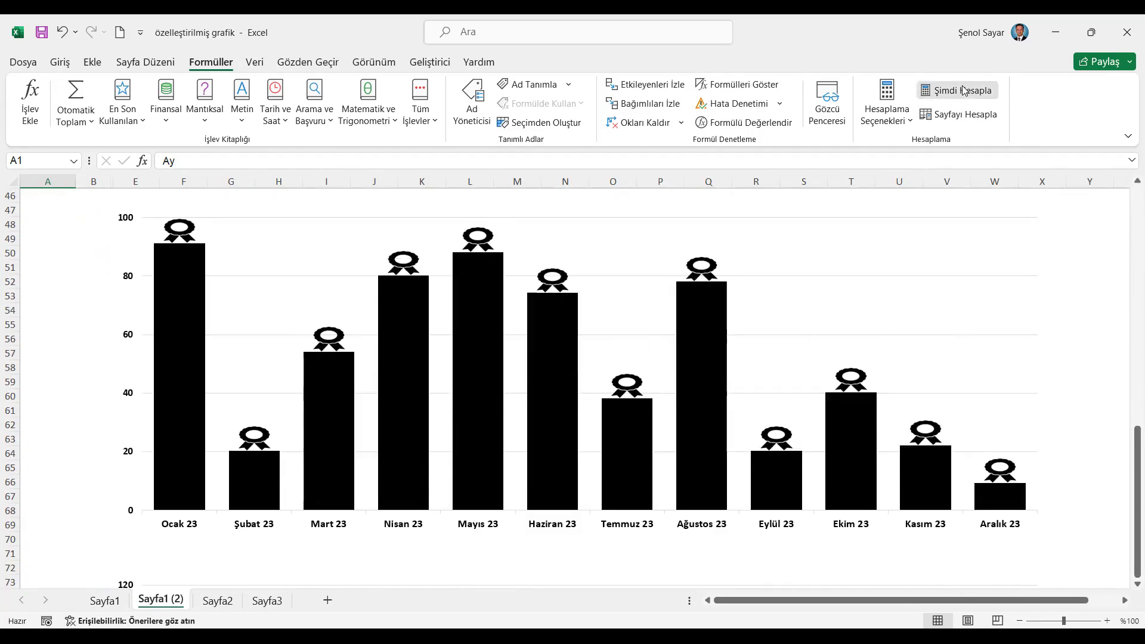
left_click(963, 90)
left_click(940, 90)
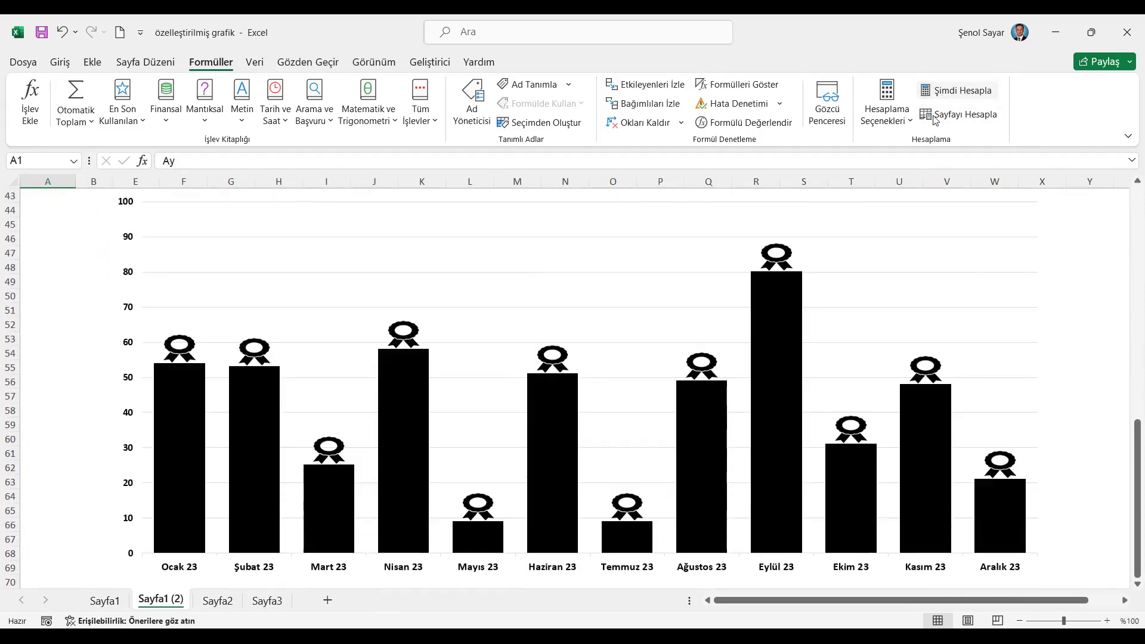
left_click(940, 91)
Recalculate repeatedly to preview the trophy-topped column chart on Sayfa1 (2)
scroll(867, 419, "down", 3)
scroll(865, 416, "down", 6)
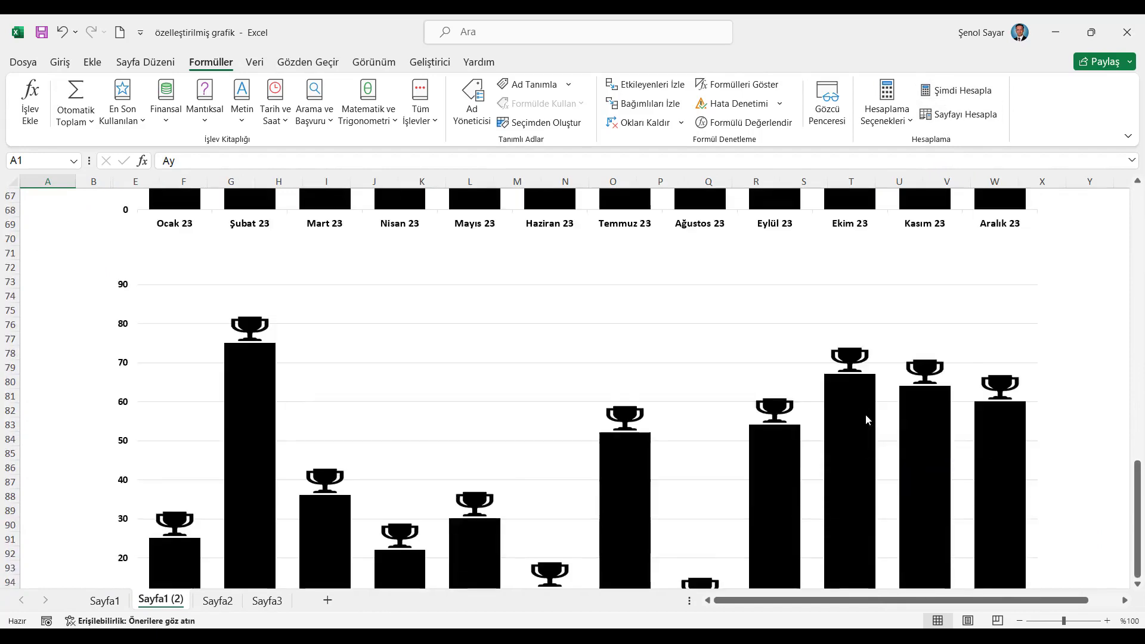
left_click(969, 93)
left_click(970, 93)
left_click(970, 93)
left_click(969, 93)
left_click(969, 93)
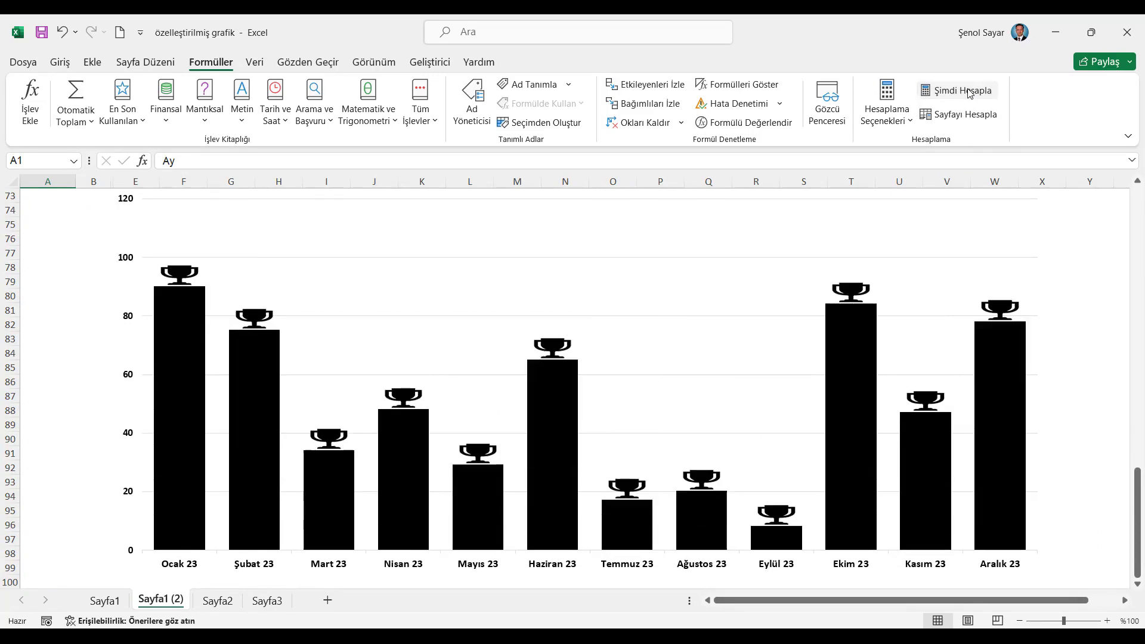
left_click(969, 93)
left_click(970, 93)
Recalculate several times to preview the diamond-topped column chart on Sayfa1 (2)
scroll(793, 418, "down", 7)
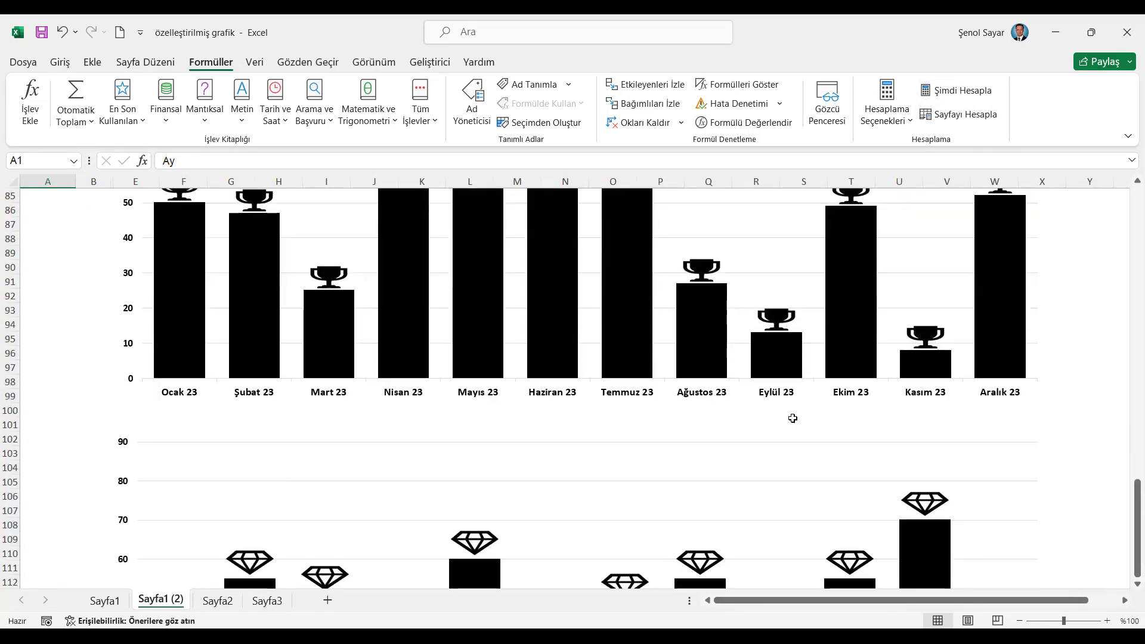
scroll(793, 420, "down", 3)
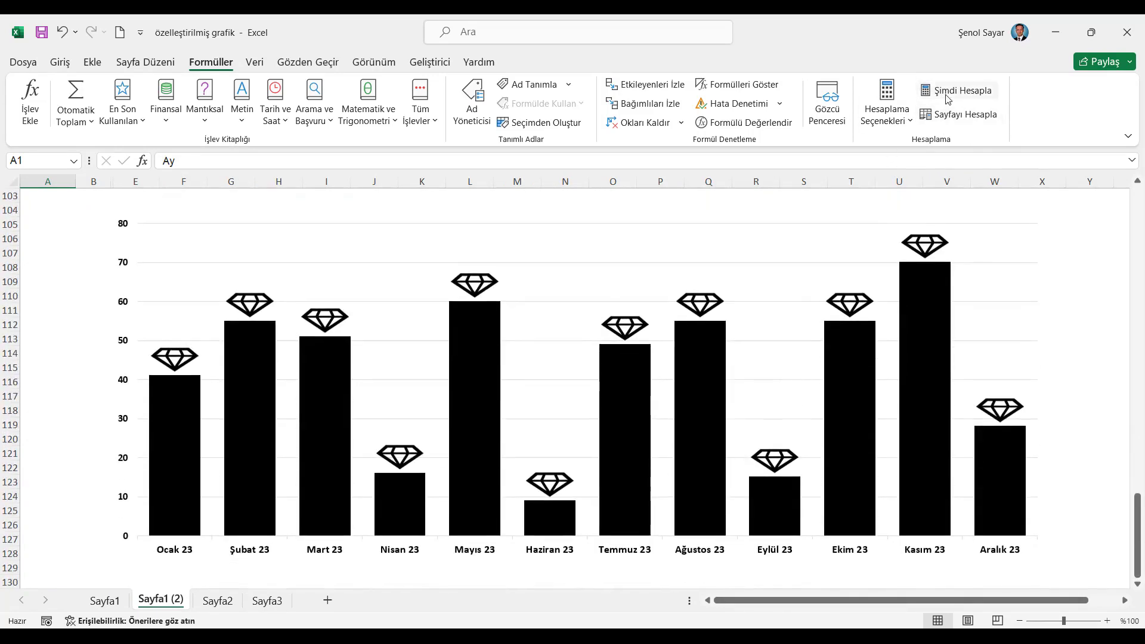
left_click(948, 96)
left_click(949, 96)
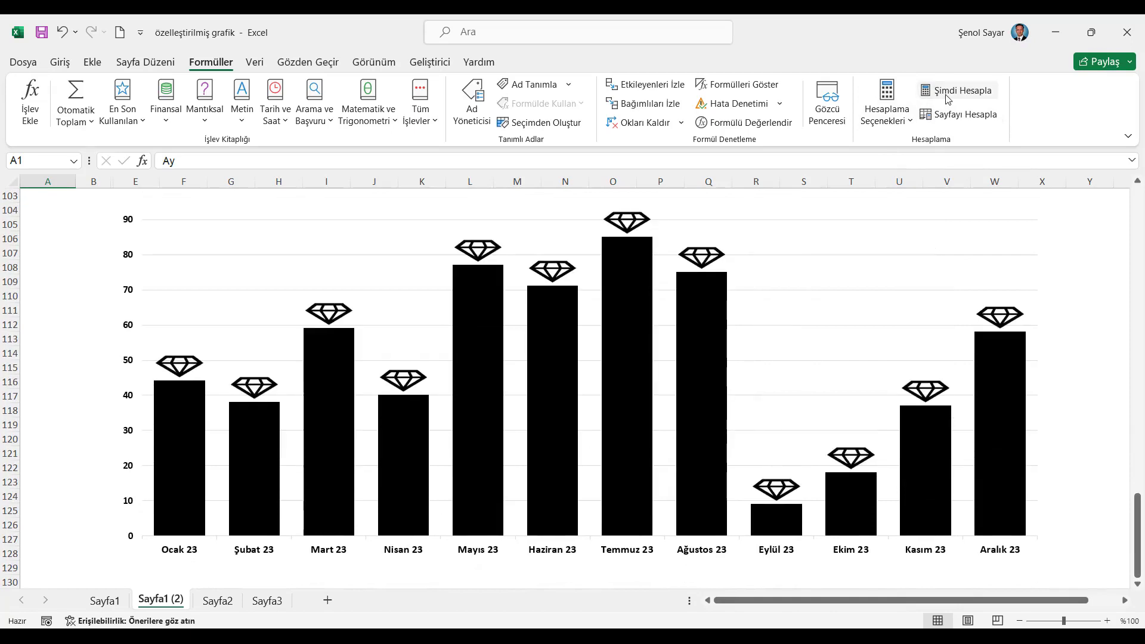
left_click(950, 96)
left_click(953, 95)
left_click(952, 96)
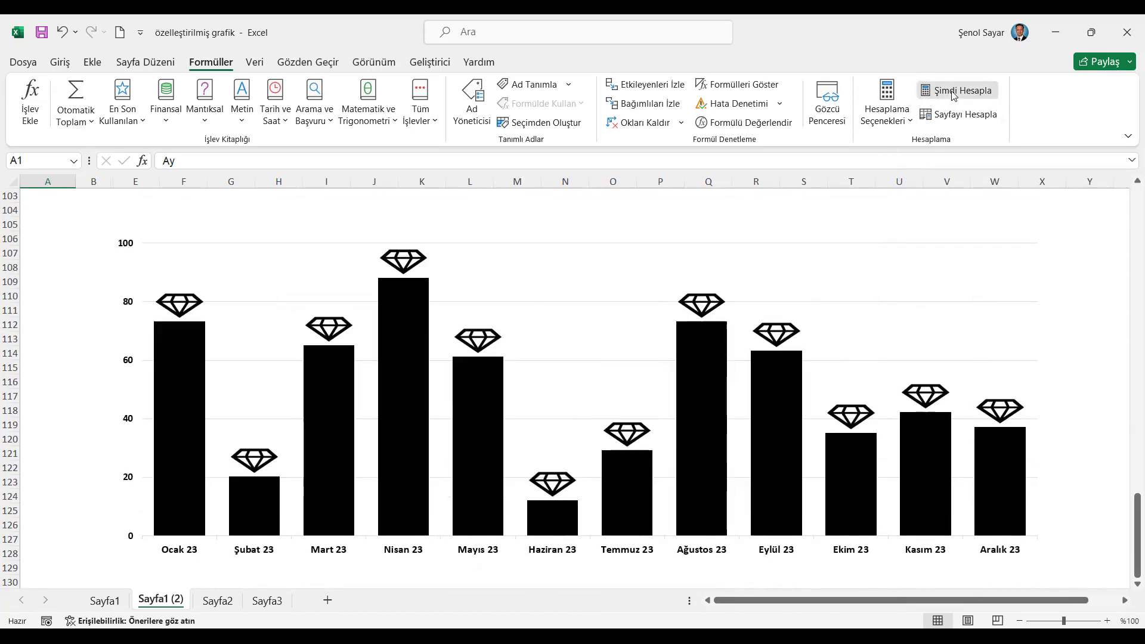
left_click(953, 95)
Recalculate repeatedly to preview the star-topped column chart on Sayfa1 (2)
scroll(788, 350, "down", 10)
scroll(788, 350, "up", 1)
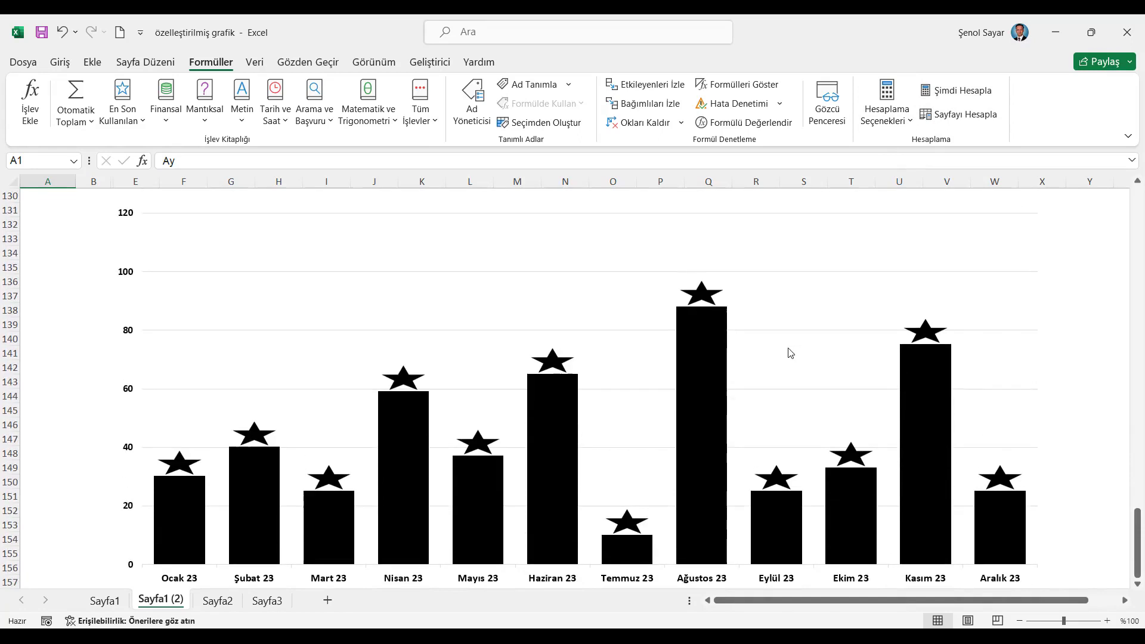
left_click(951, 95)
left_click(951, 95)
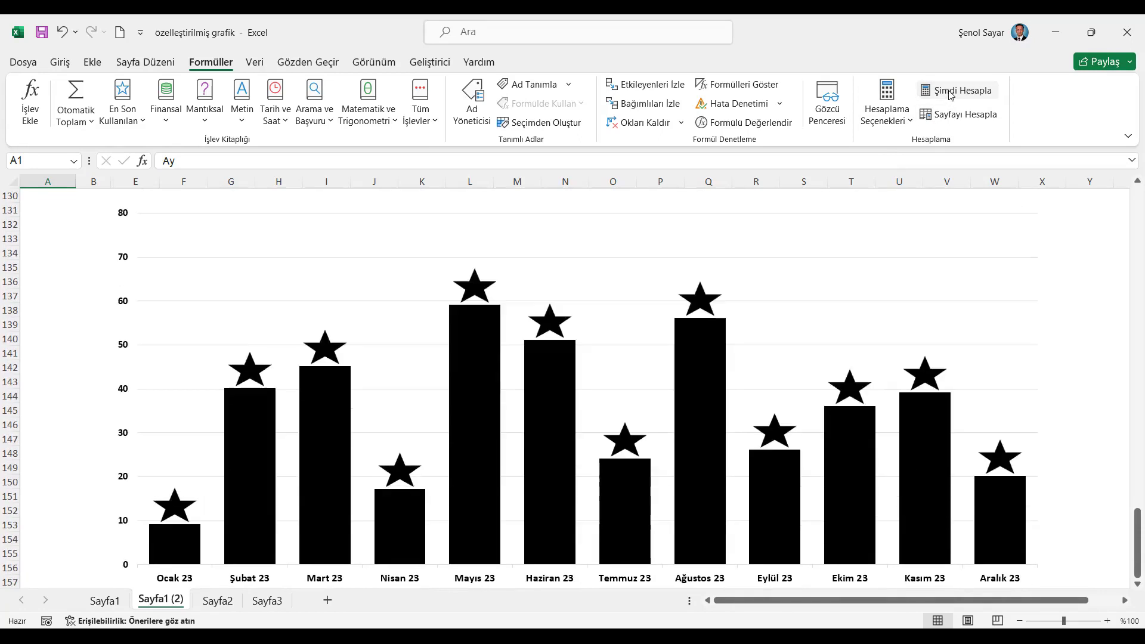
left_click(951, 94)
left_click(951, 94)
left_click(951, 95)
left_click(951, 94)
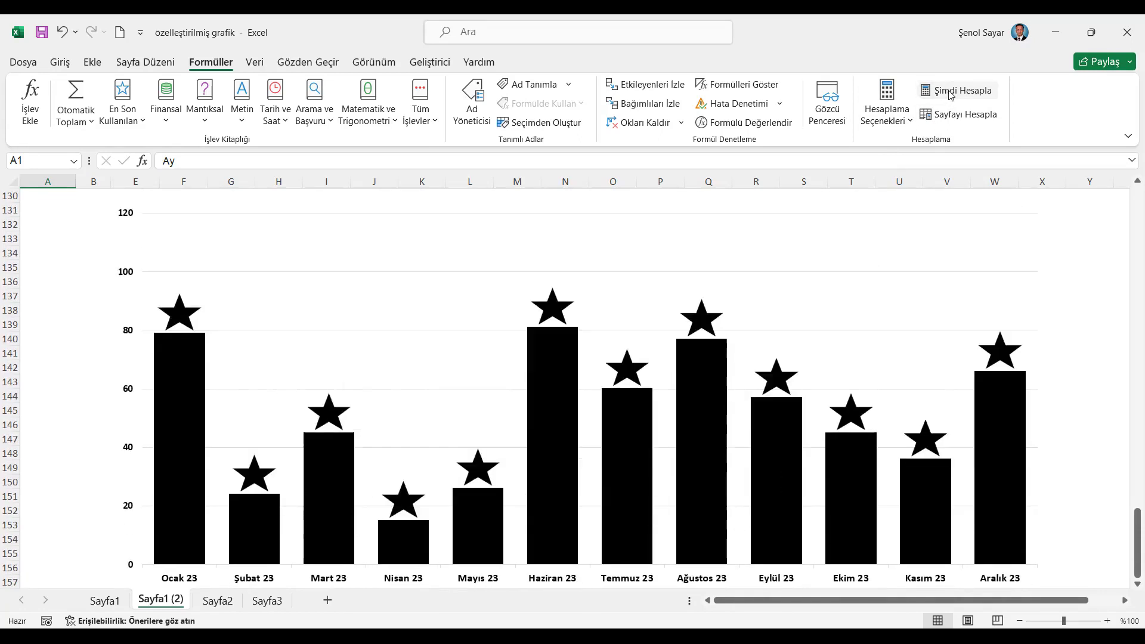
left_click(951, 94)
left_click(951, 95)
left_click(951, 94)
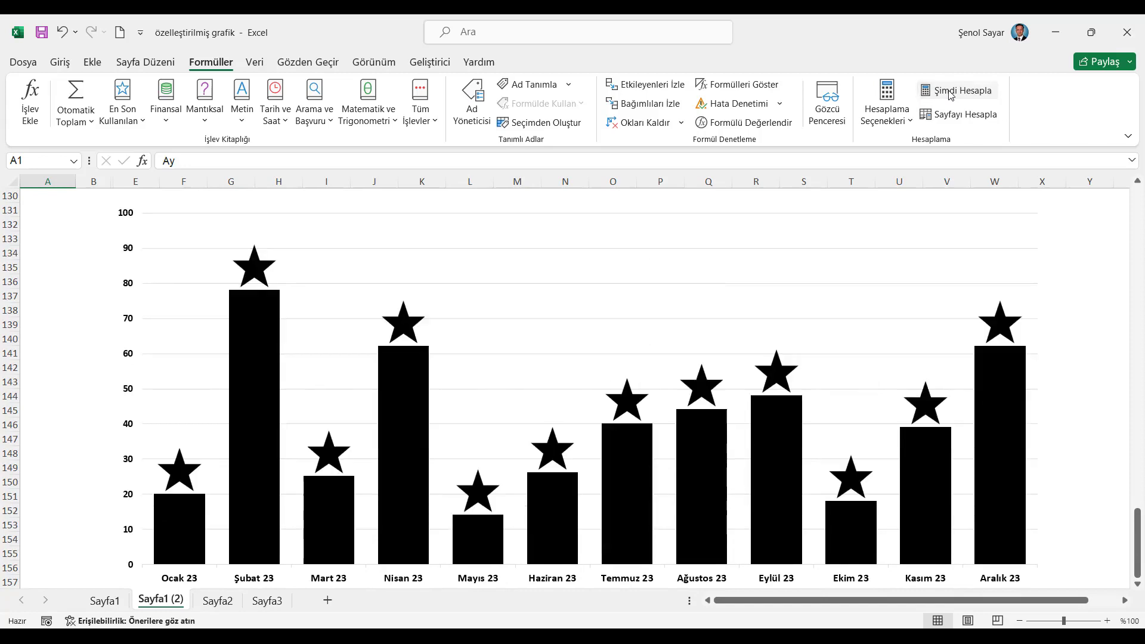
left_click(951, 94)
left_click(951, 94)
Copy the Hat 2020–2023 data table, cells A1:E26, from the Sayfa1 sheet
scroll(847, 310, "down", 10)
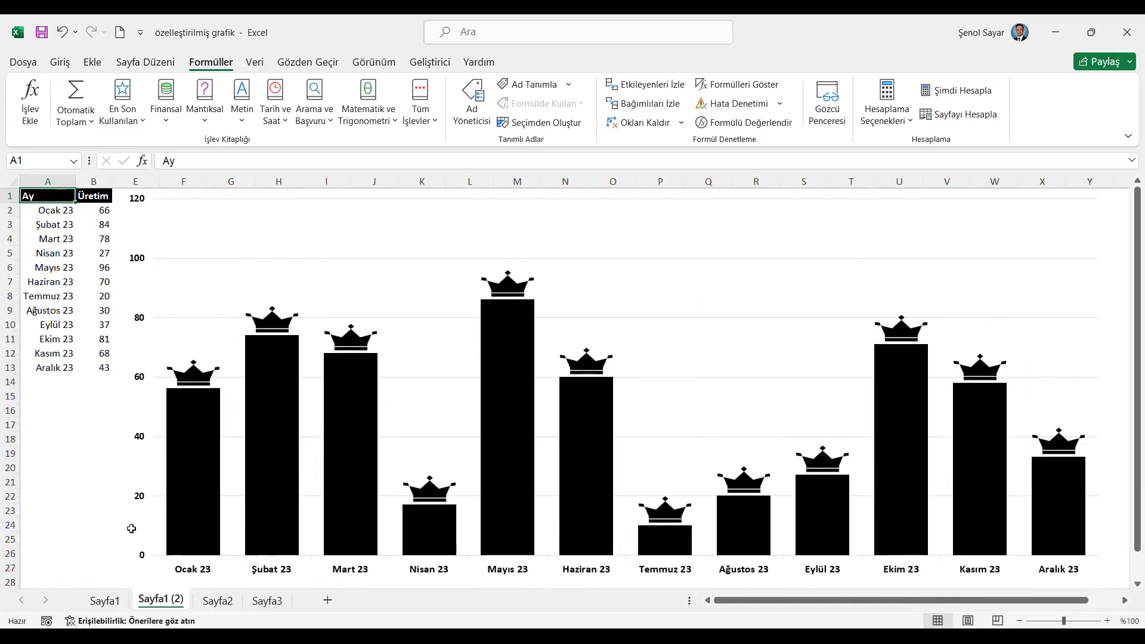
left_click(105, 600)
scroll(46, 234, "up", 18)
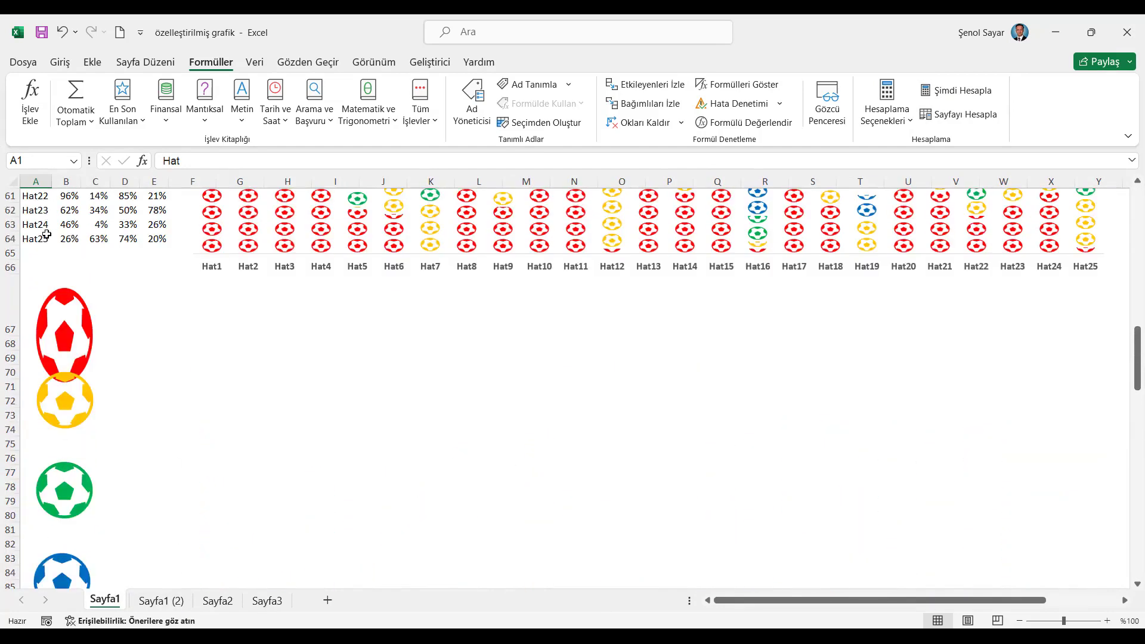
scroll(46, 233, "up", 11)
left_click_drag(35, 195, 158, 554)
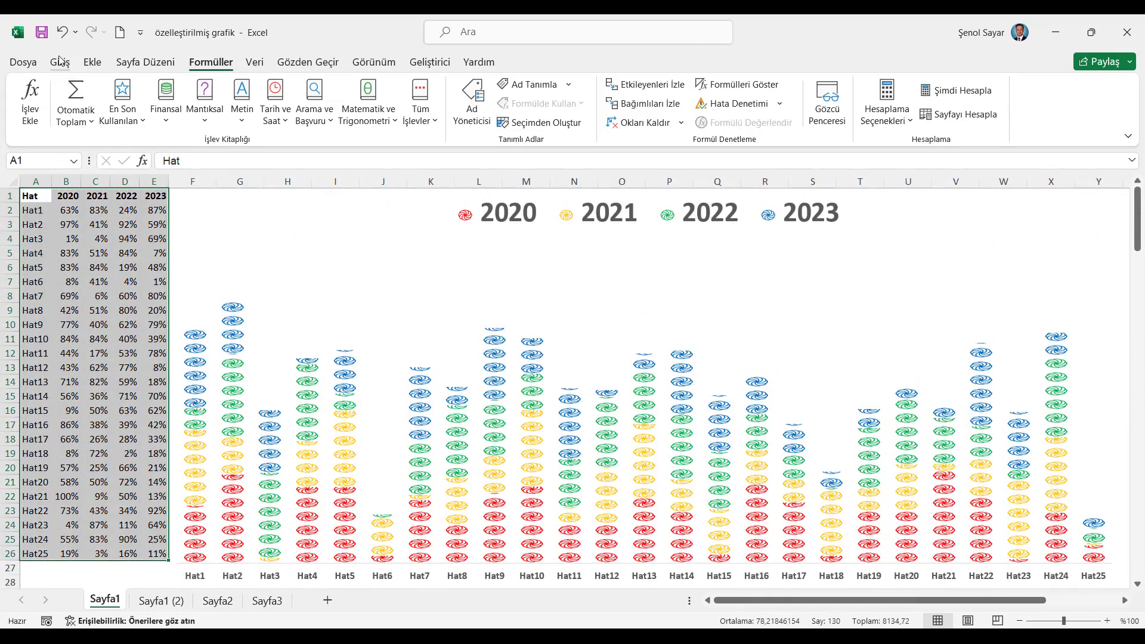
left_click(60, 62)
left_click(57, 103)
Paste only the values of the copied table on the Sayfa2 sheet, starting at cell A1
left_click(217, 600)
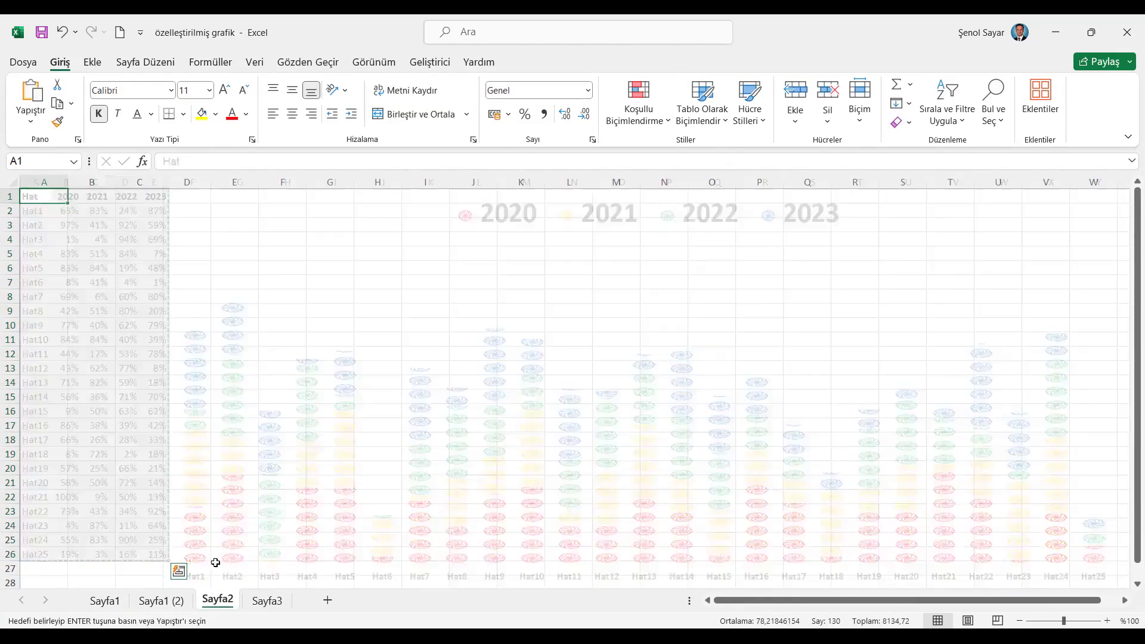
right_click(43, 197)
left_click(98, 301)
left_click(47, 277)
left_click(240, 429)
Apply only the formats of the copied table to the pasted data from A1 on Sayfa2
right_click(41, 202)
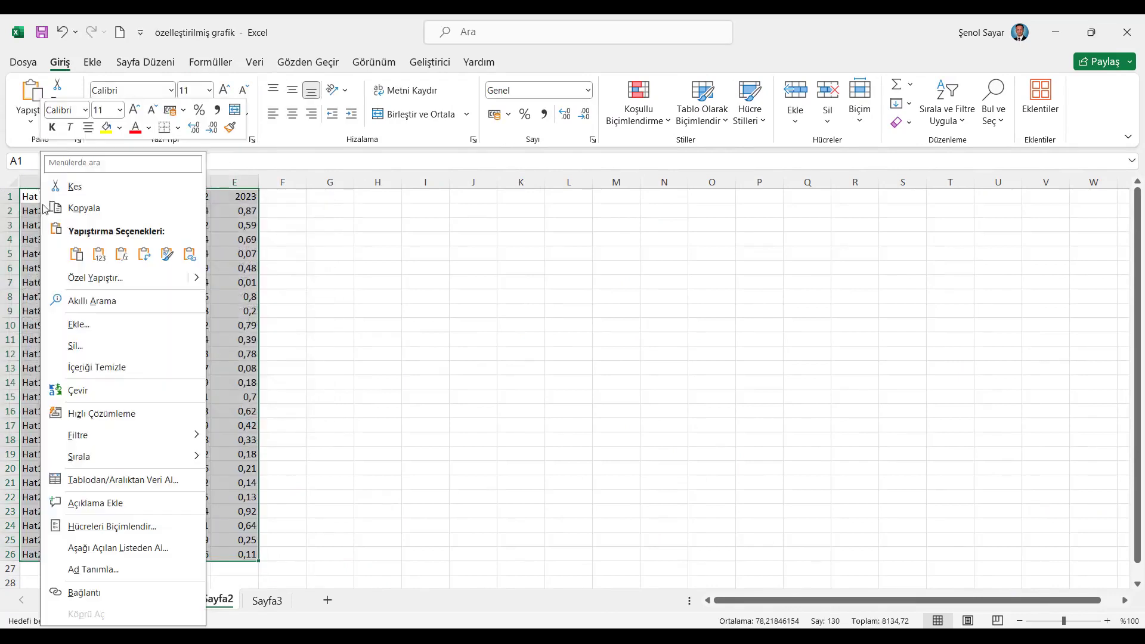
left_click(104, 276)
left_click(44, 263)
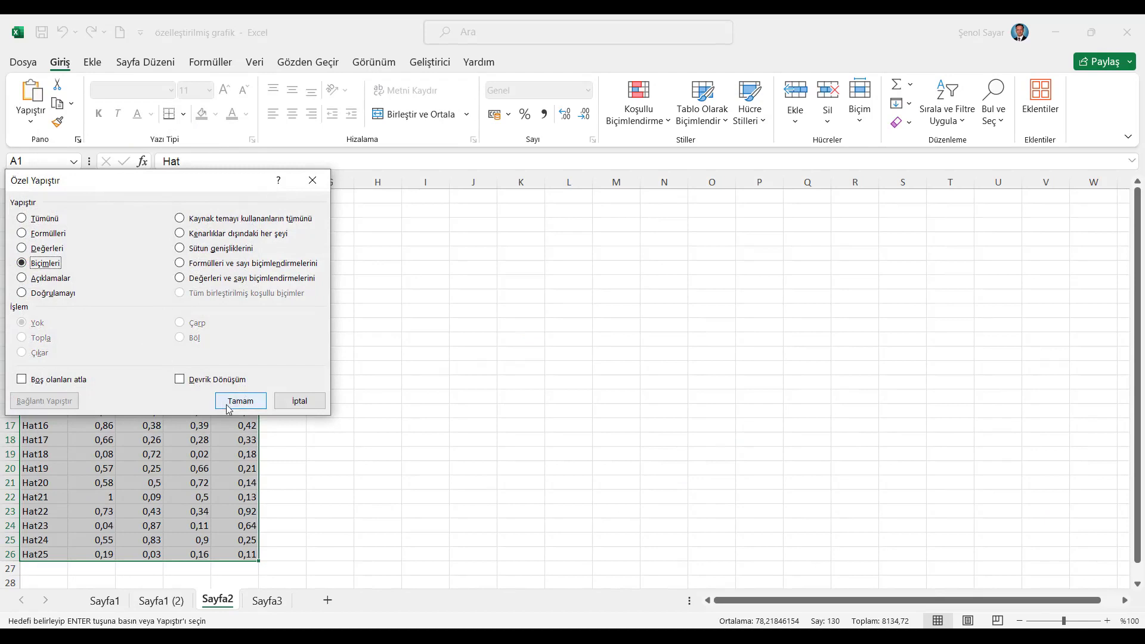
left_click(241, 400)
Autofit the widths of all columns on Sayfa2 to their contents
left_click(10, 182)
double_click(68, 182)
left_click(44, 196)
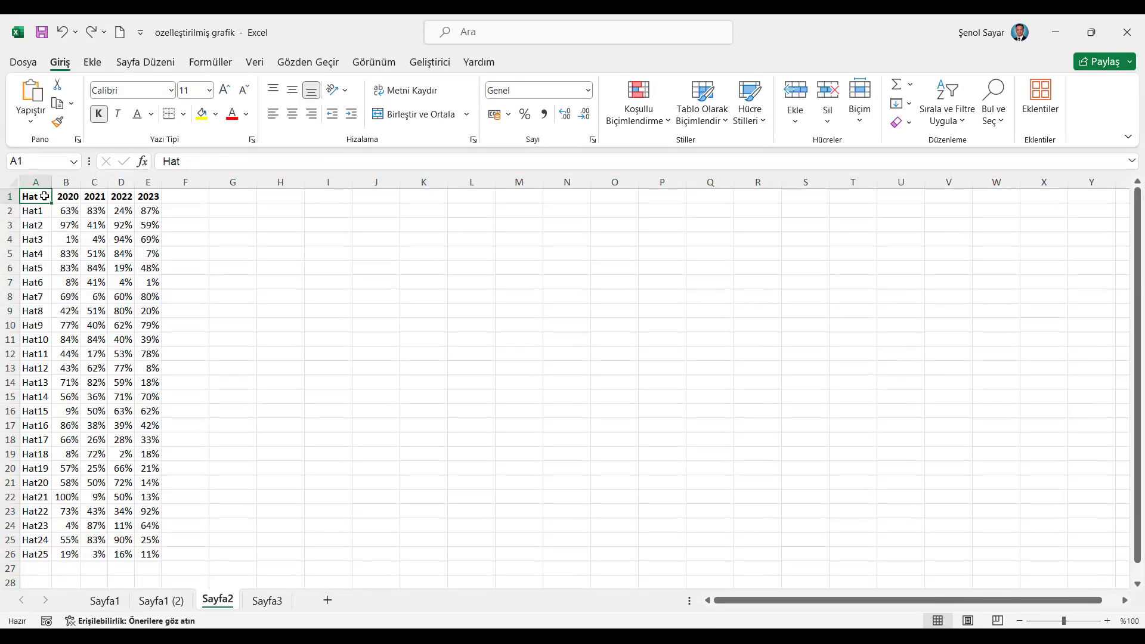
Insert an empty 2-D stacked column chart beside the table, sized across about columns G to Y and rows 2 to 25
left_click(234, 197)
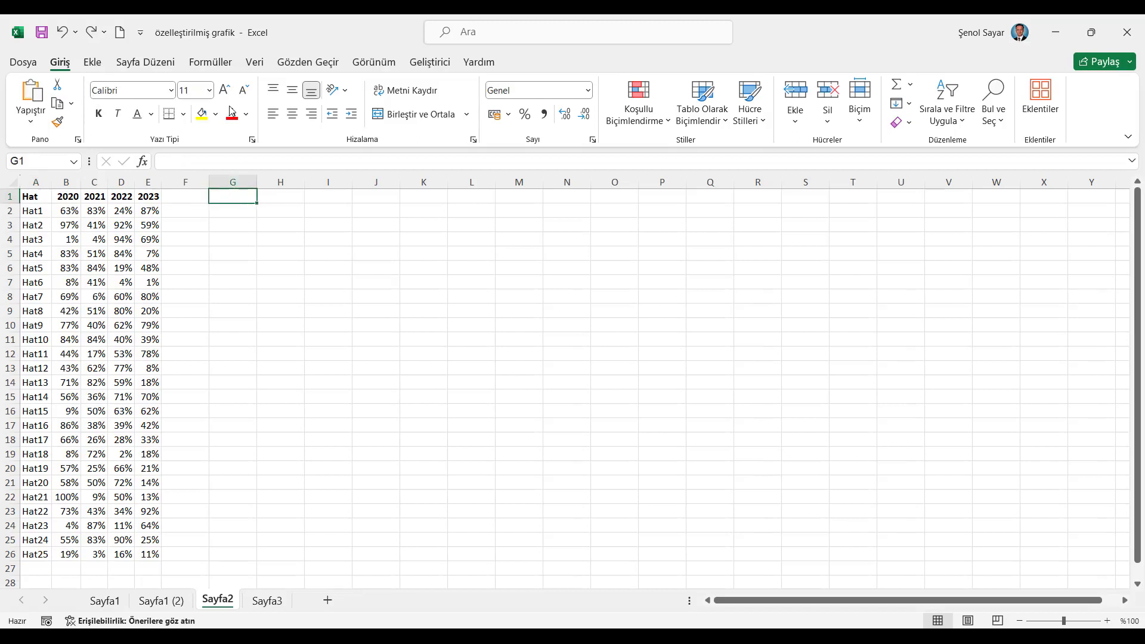
left_click(93, 62)
left_click(446, 84)
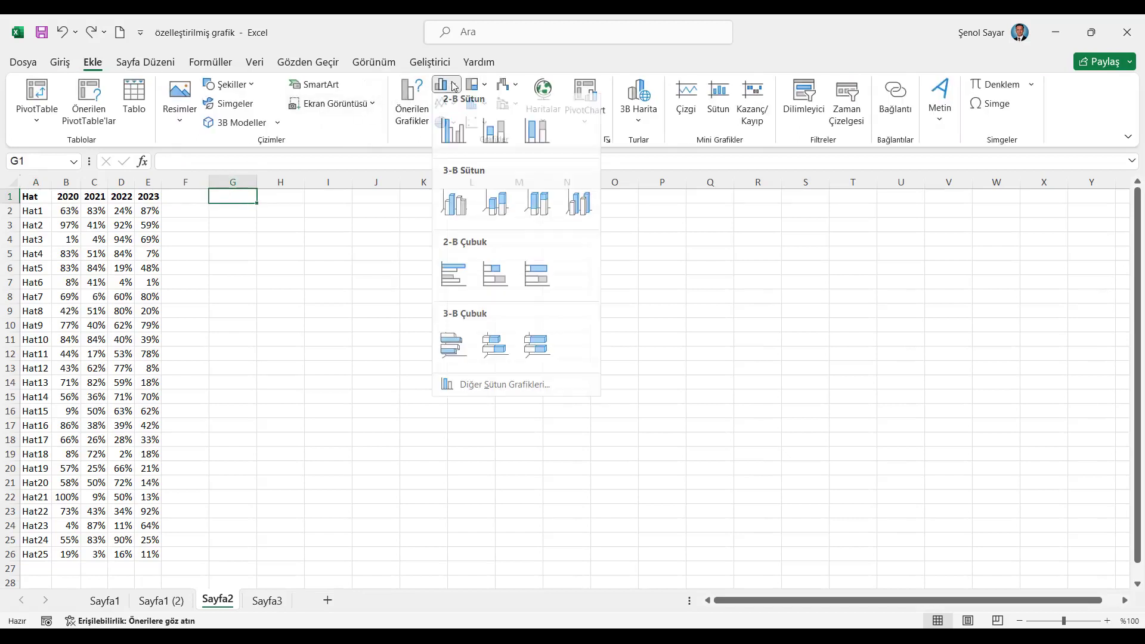
left_click(494, 138)
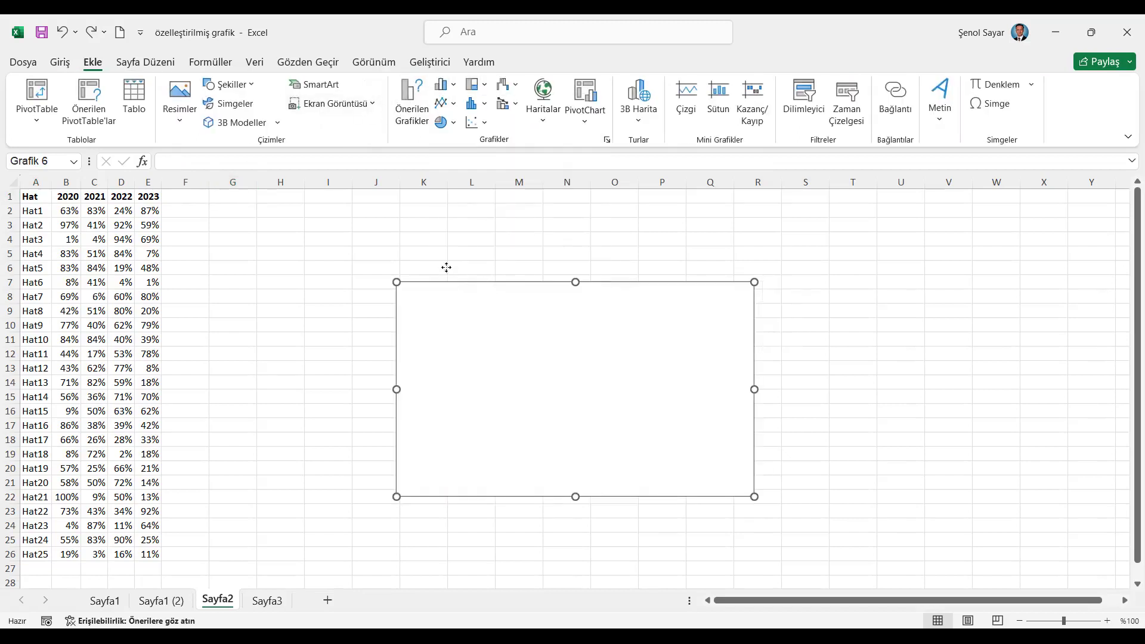
left_click_drag(486, 285, 307, 204)
left_click_drag(573, 415, 1096, 544)
Add the 2020 data series to the chart, with its name from B1 and values from B2:B26
right_click(630, 264)
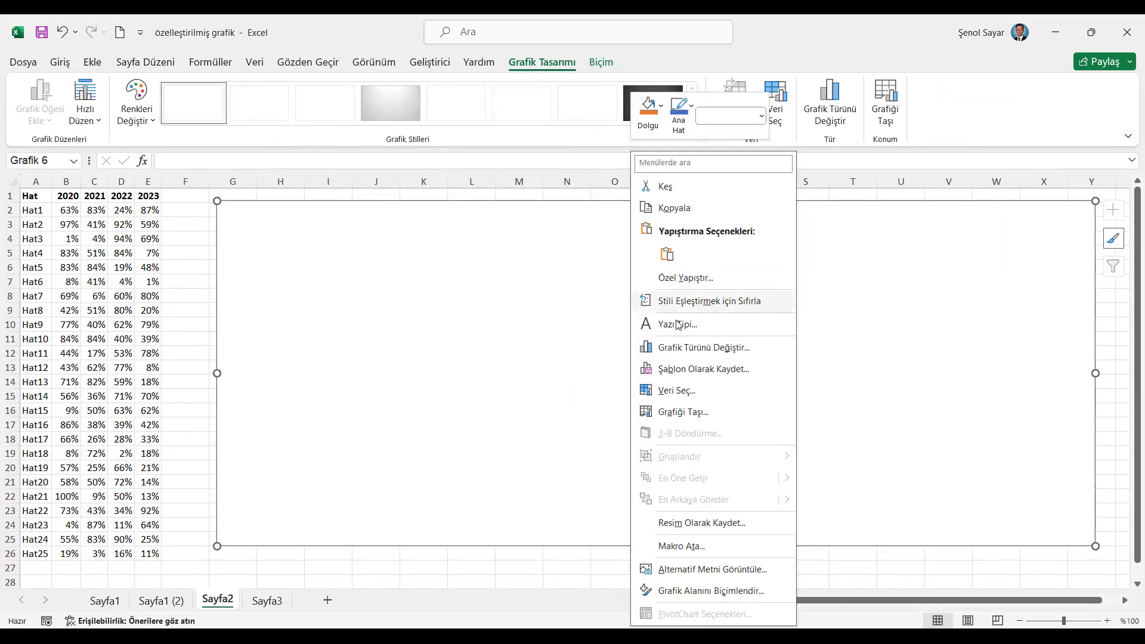
left_click(683, 390)
left_click(665, 340)
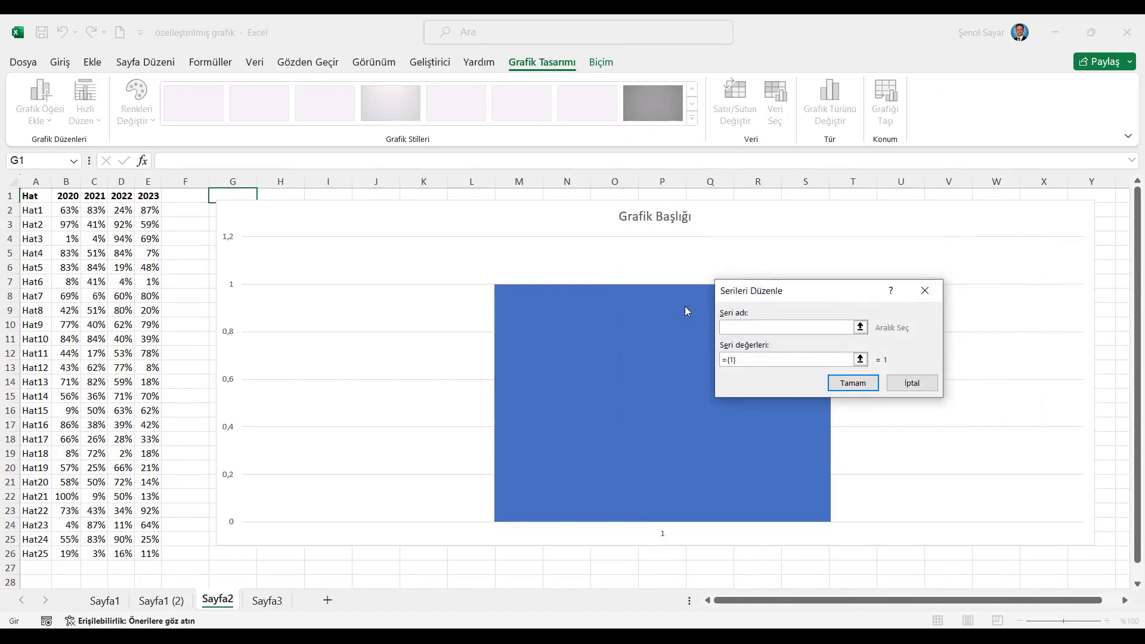
left_click(71, 196)
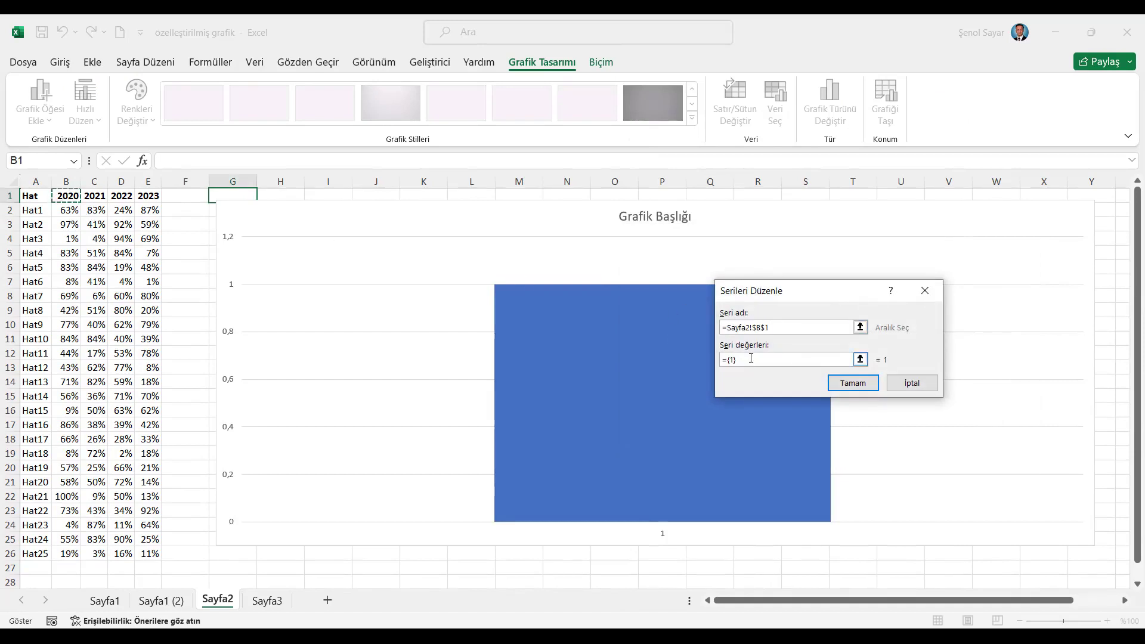
left_click_drag(751, 359, 706, 356)
key("BackSpace")
left_click_drag(70, 212, 69, 553)
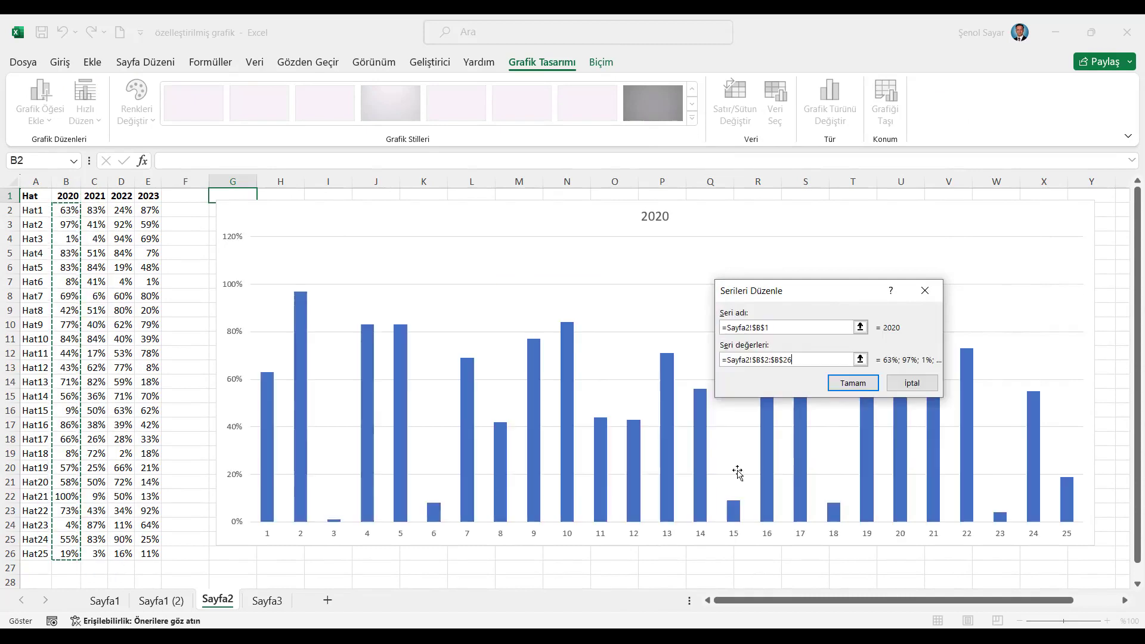
left_click(853, 383)
Add the 2021 data series, with its name from C1 and values from C2:C26
left_click(658, 334)
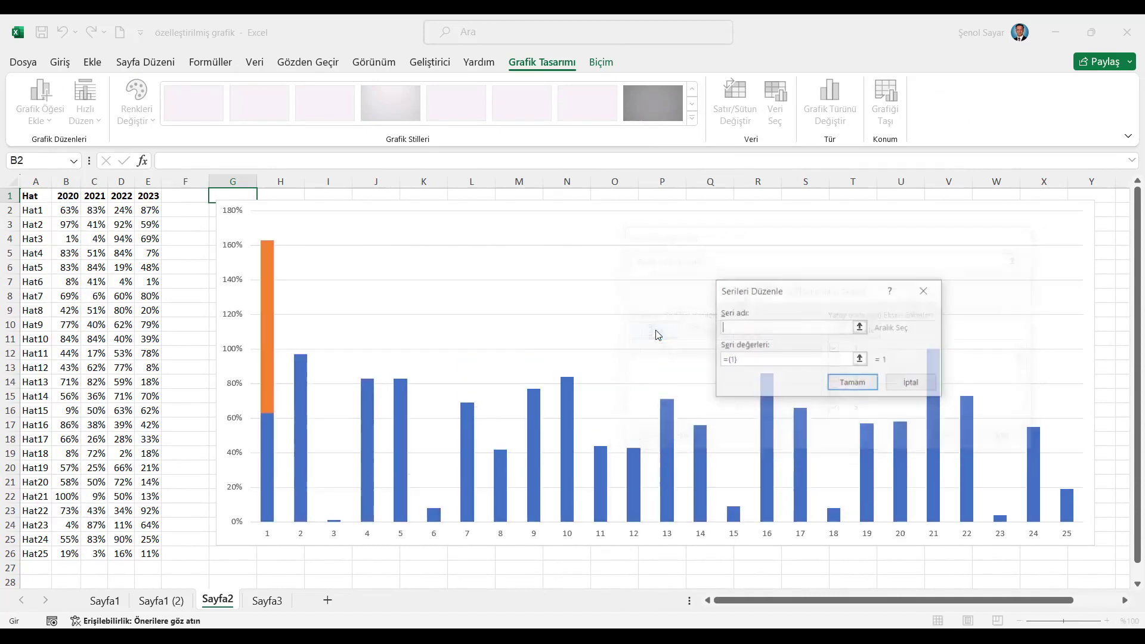
left_click(94, 194)
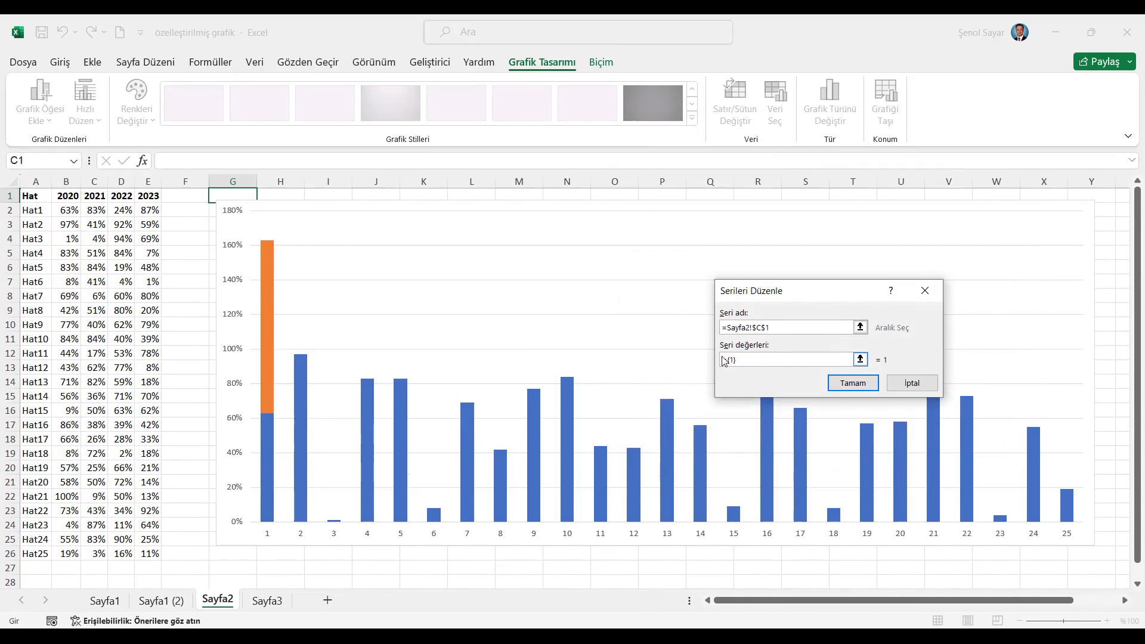
key("BackSpace")
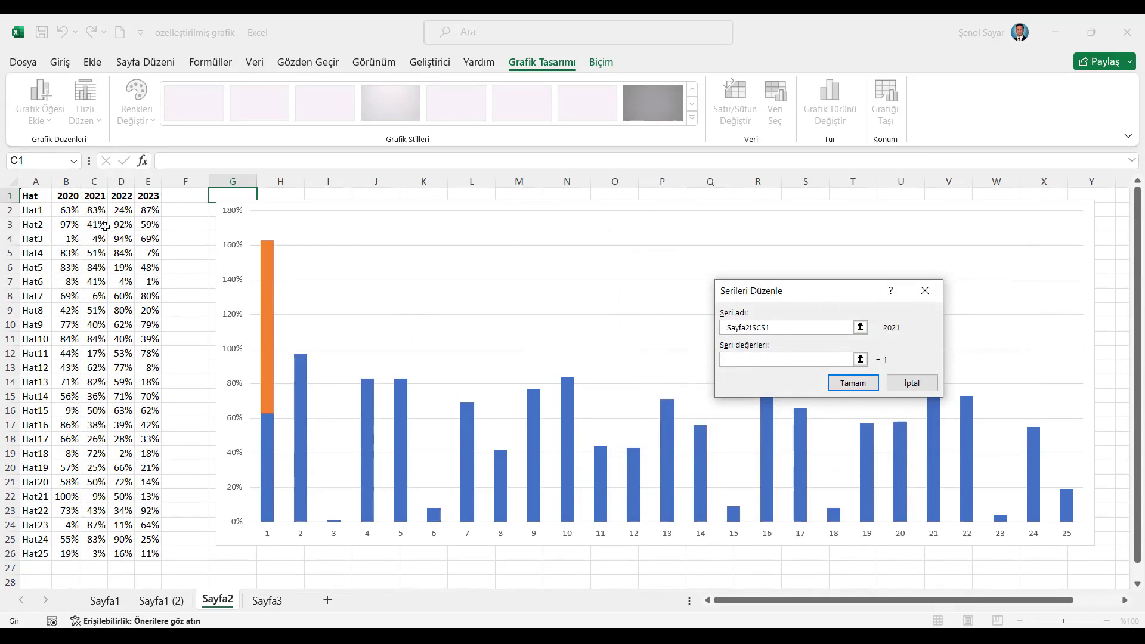
left_click_drag(92, 212, 95, 554)
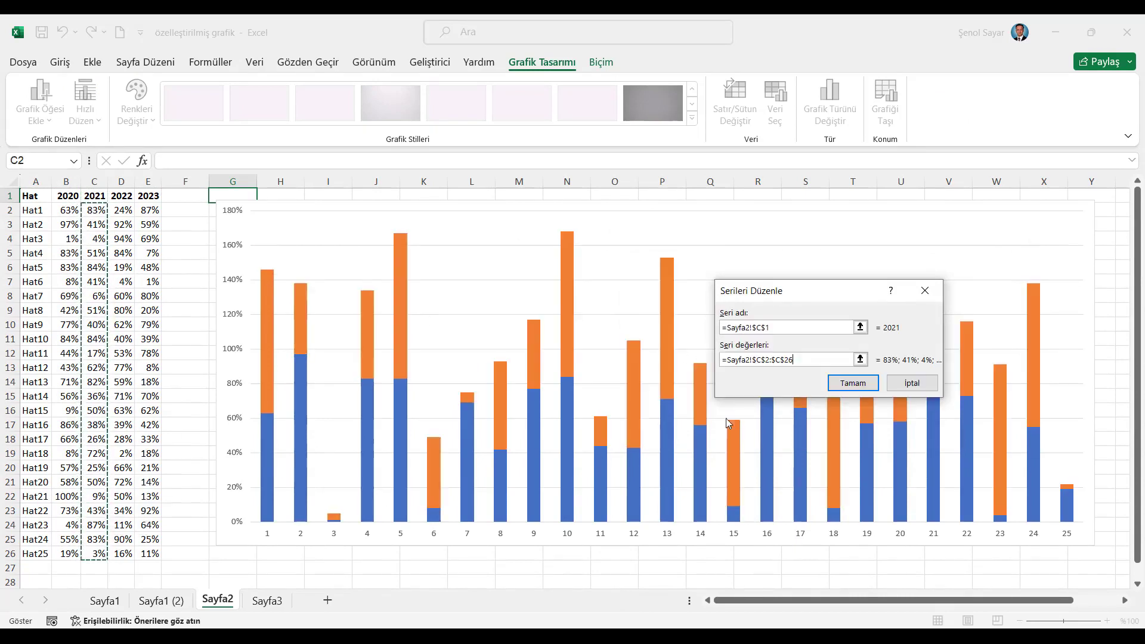
left_click(846, 382)
Add the 2022 data series, with its name from D1 and values from D2:D26
left_click(651, 332)
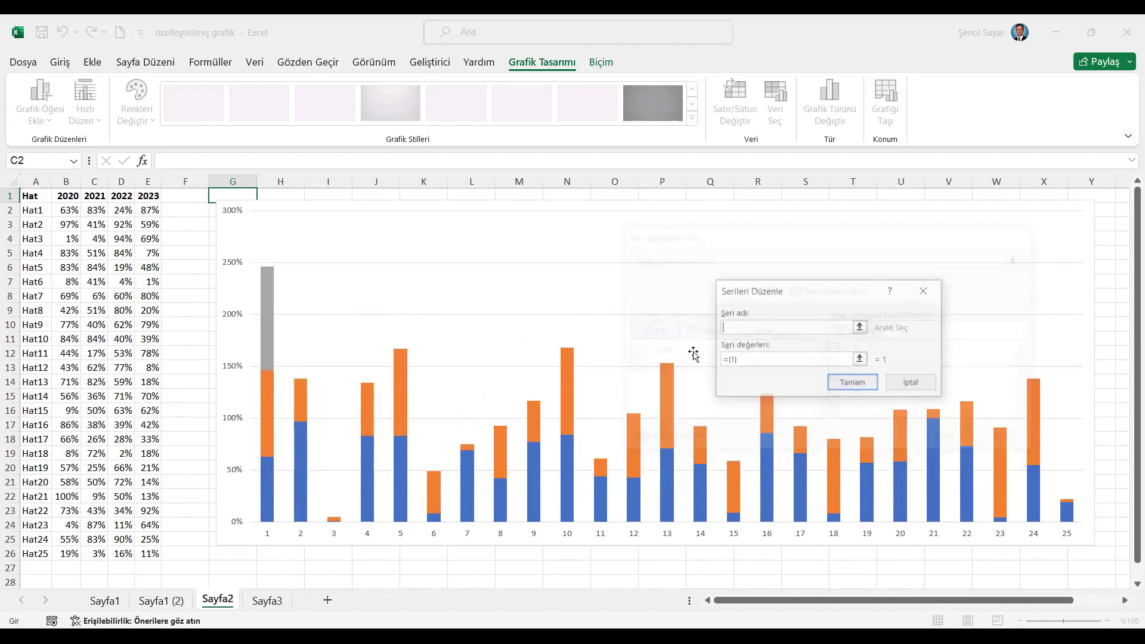
left_click(117, 196)
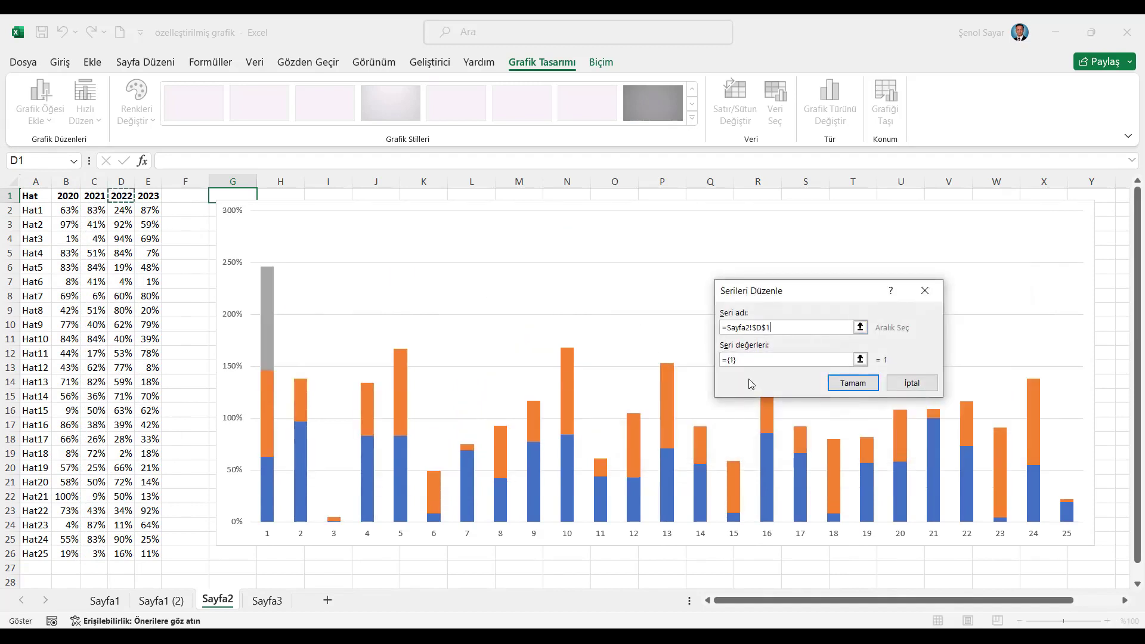
key("Tab")
key("BackSpace")
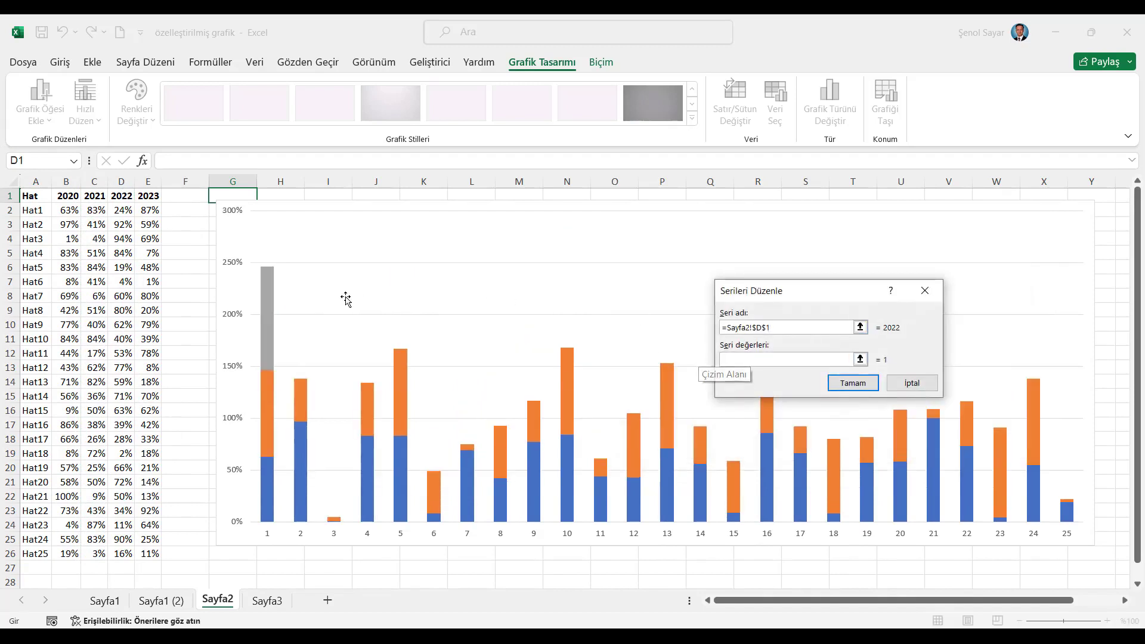
left_click_drag(122, 209, 117, 548)
left_click(852, 385)
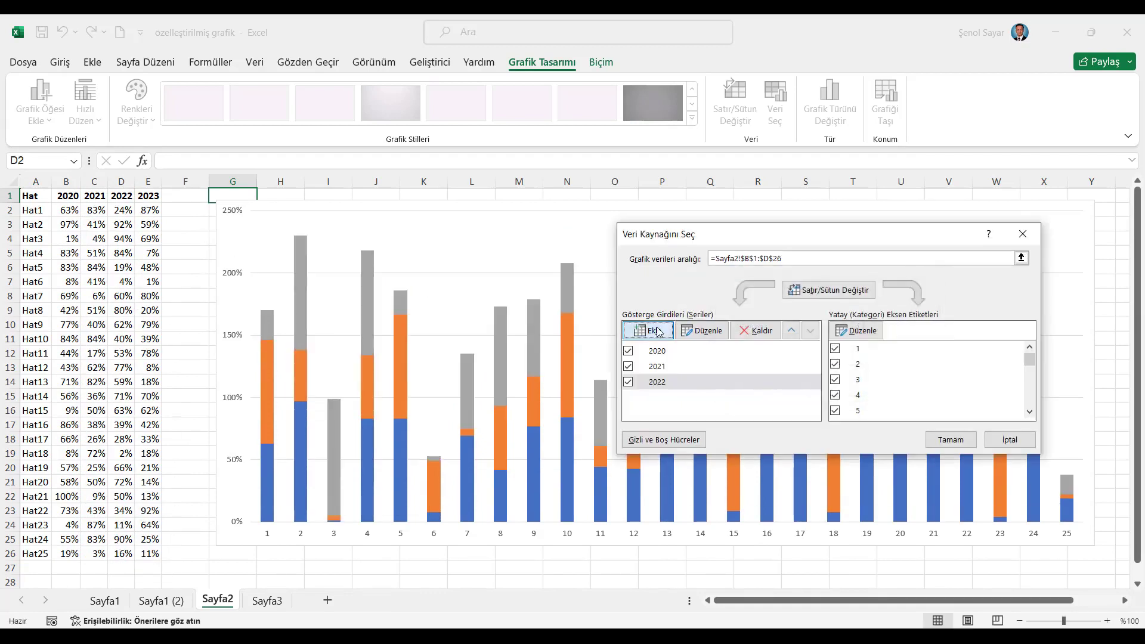
Add the 2023 data series, with its name from E1 and values from E2:E26
left_click(656, 332)
left_click(150, 197)
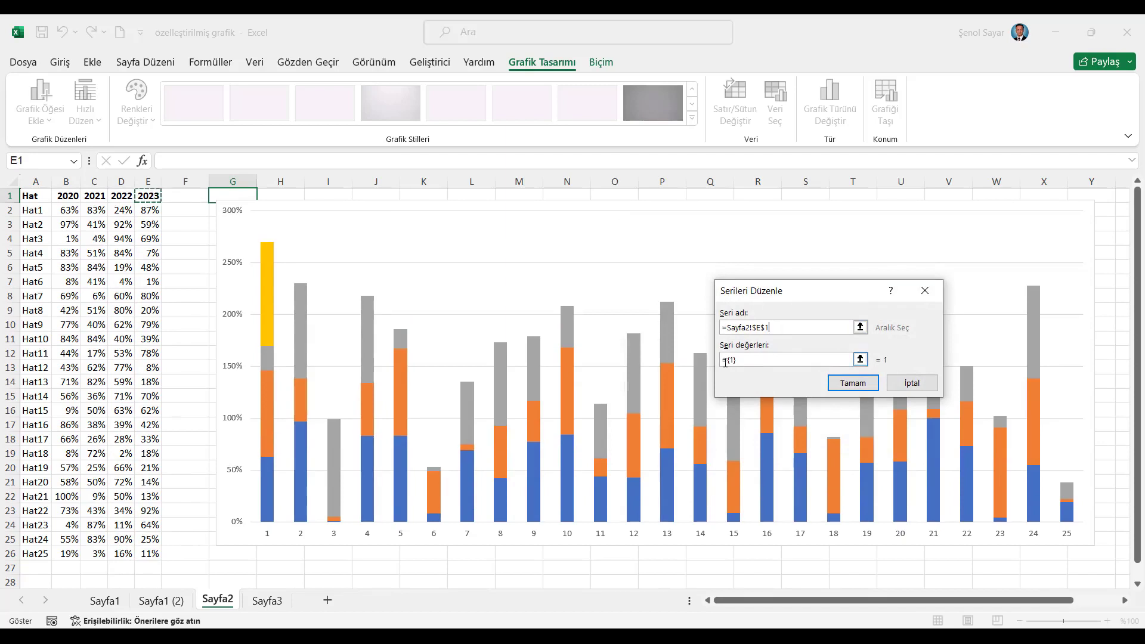
left_click(746, 360)
key("BackSpace")
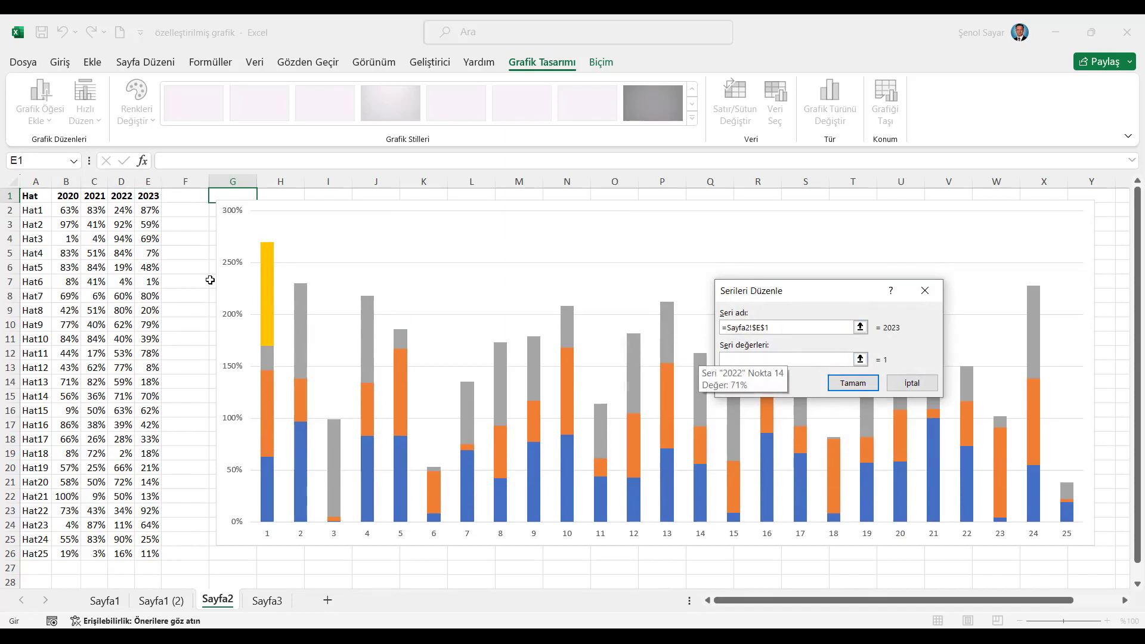
left_click_drag(144, 211, 144, 549)
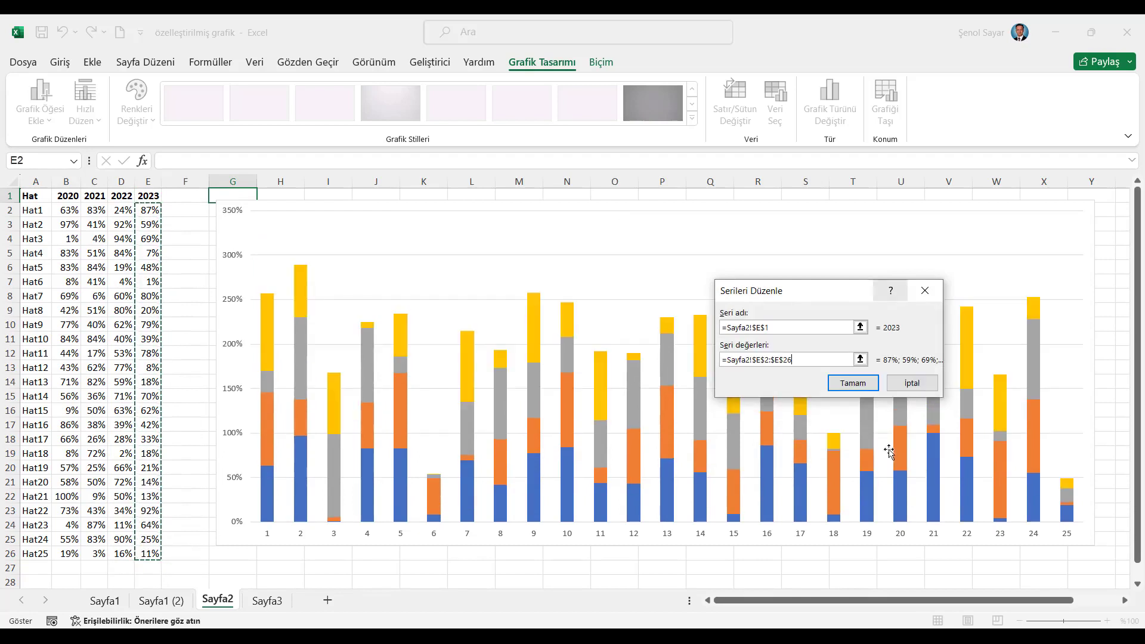
left_click(852, 382)
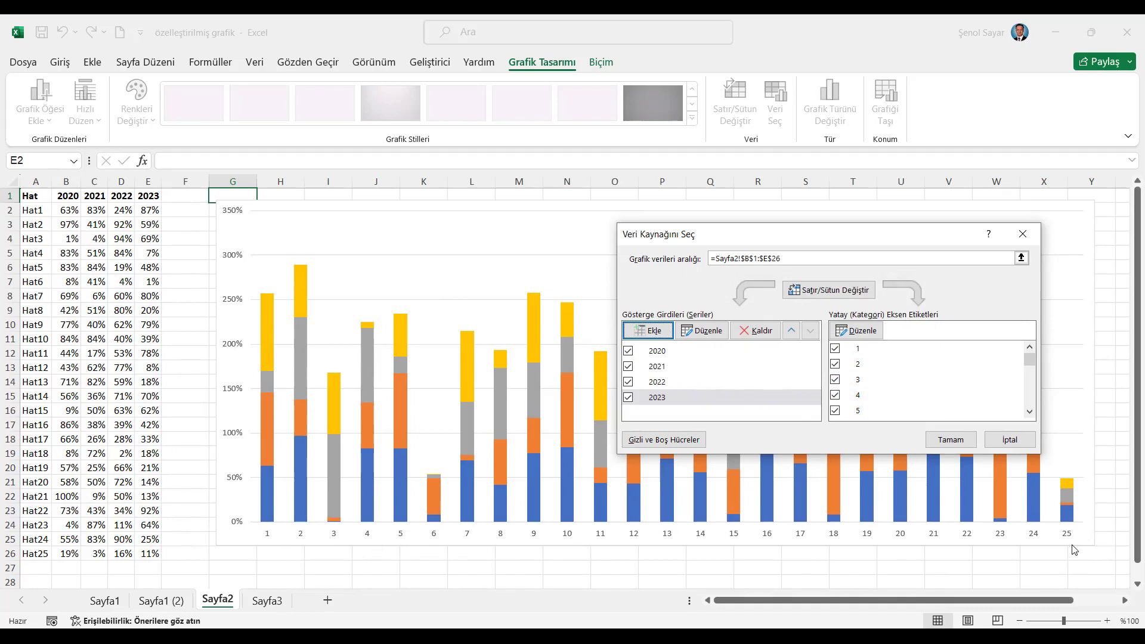
Set the horizontal axis labels to the Hat names in A2:A26 and apply the data source changes
left_click(856, 330)
left_click_drag(31, 211, 30, 553)
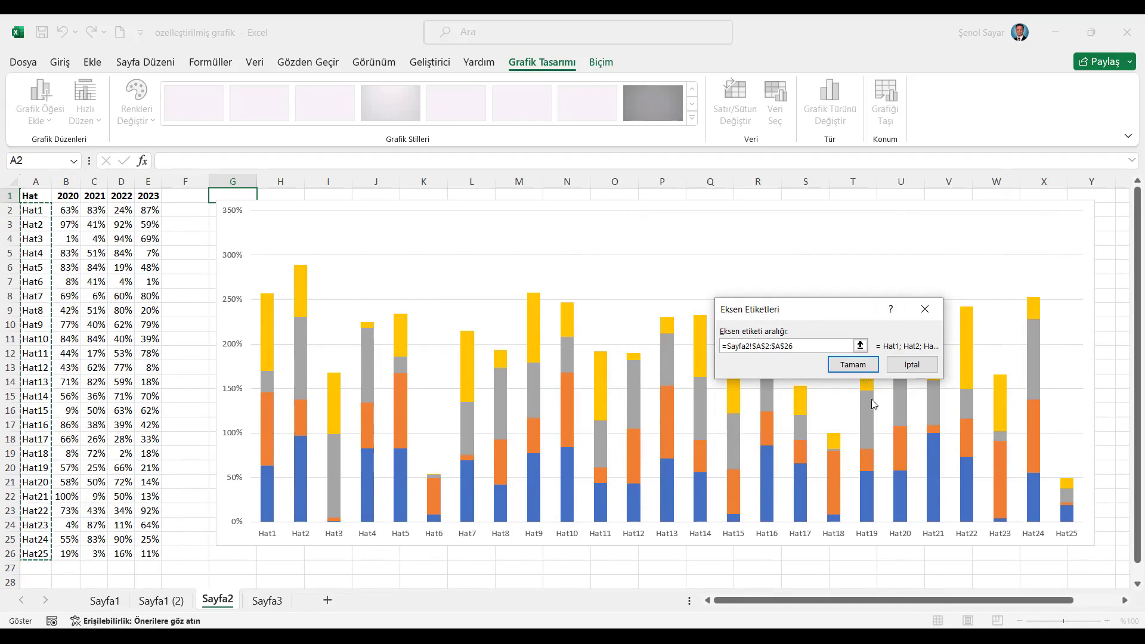
left_click(852, 364)
left_click(950, 441)
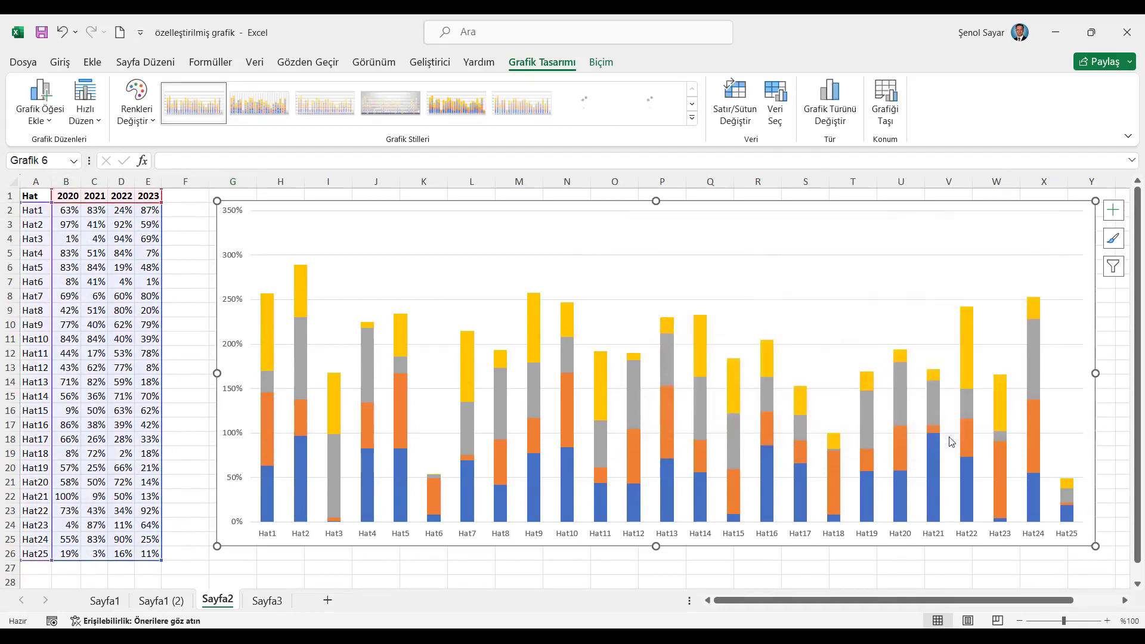
Hide the gridlines on Sayfa2, shift the chart slightly closer to the table and make it a little taller
left_click_drag(424, 202, 418, 203)
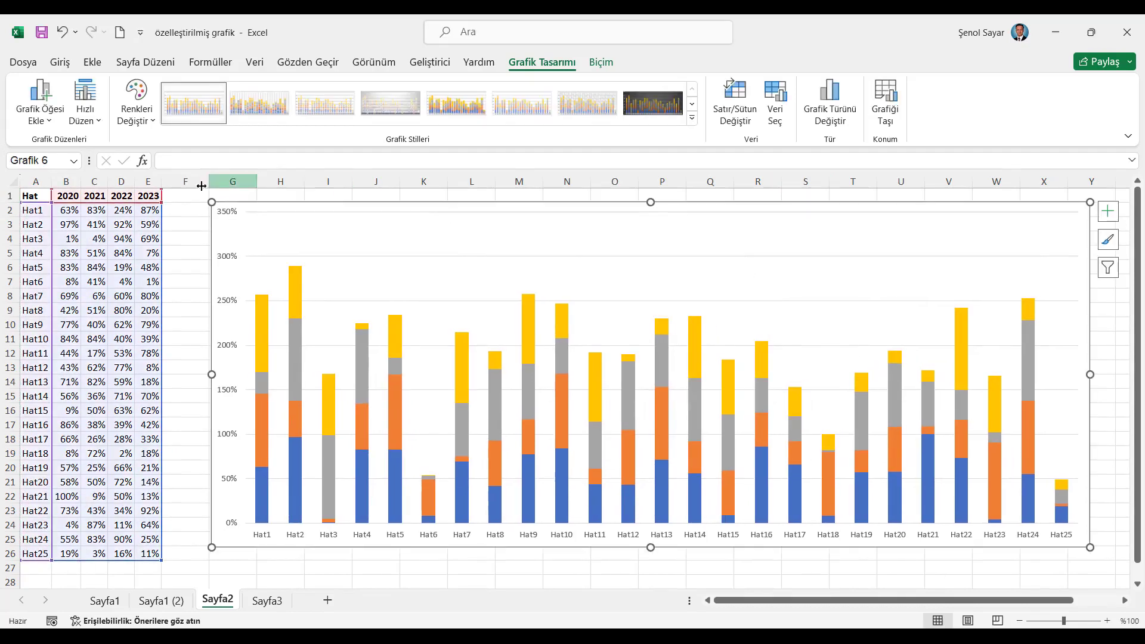
left_click(182, 193)
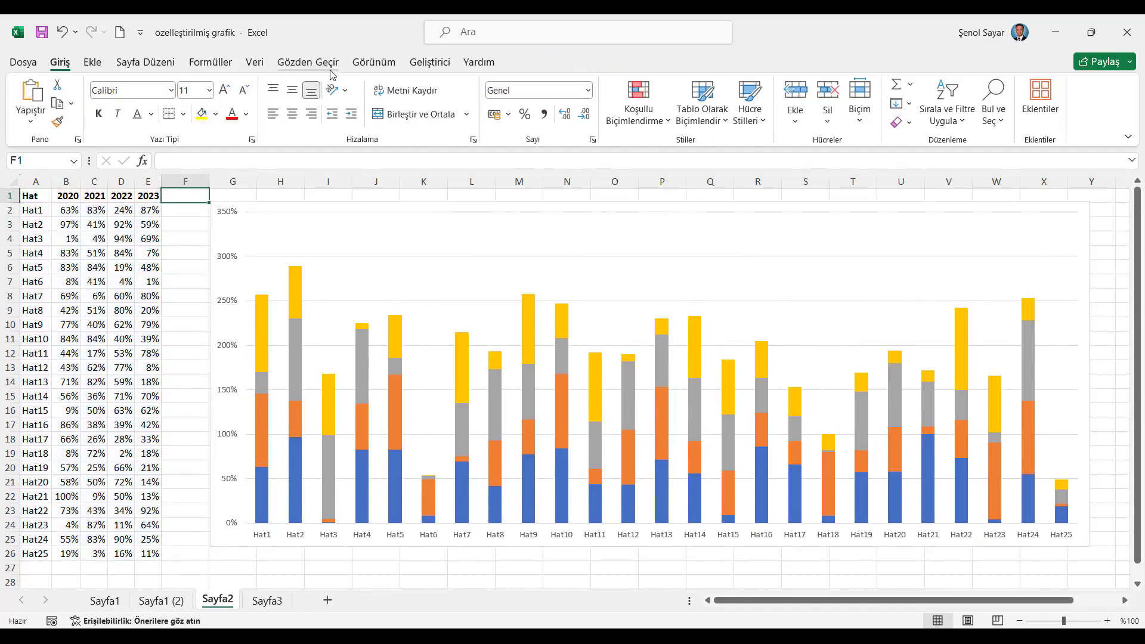
left_click(375, 62)
left_click(210, 107)
left_click_drag(957, 548, 950, 549)
left_click_drag(1080, 547, 1087, 558)
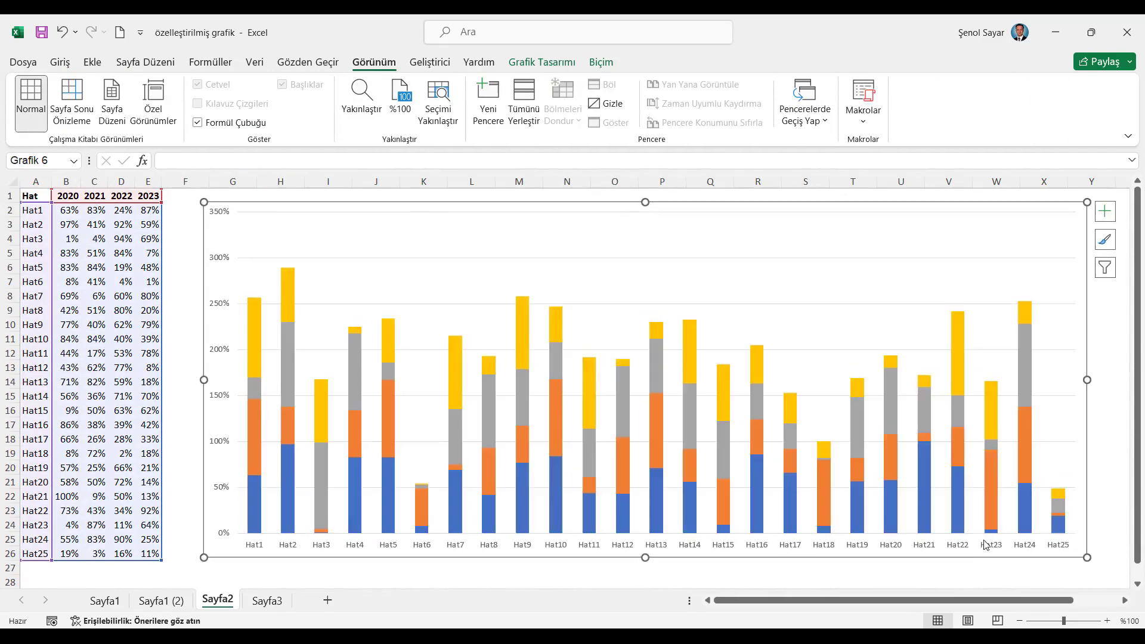
Make the horizontal axis labels Hat1–Hat25 bold at font size 12
left_click(970, 548)
left_click(60, 62)
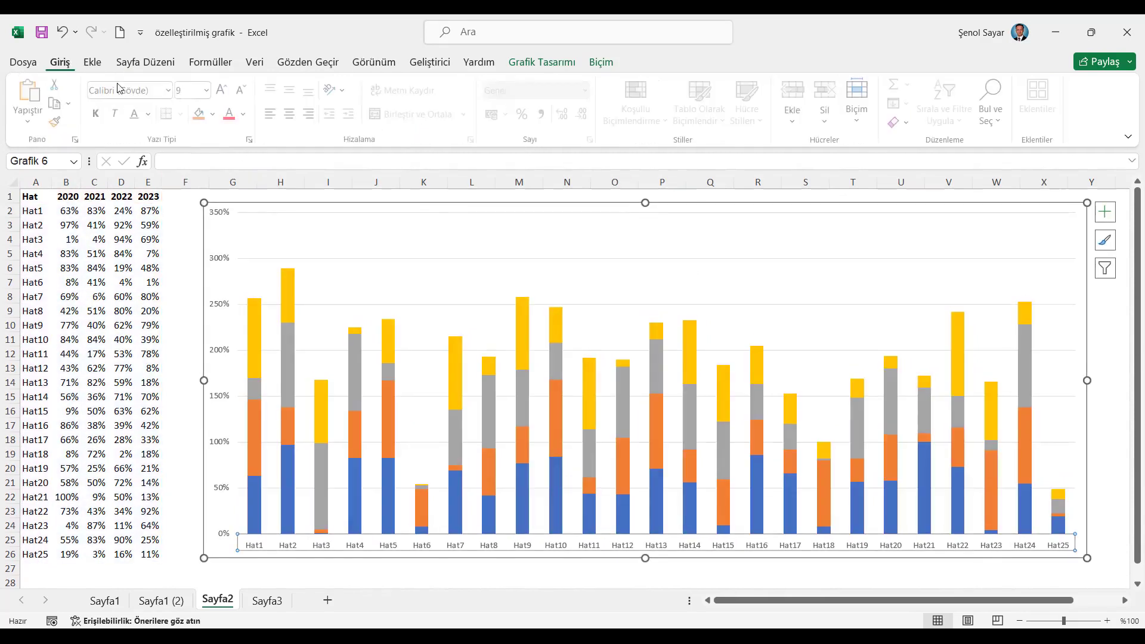
left_click(100, 114)
left_click(226, 92)
left_click(227, 94)
left_click(227, 94)
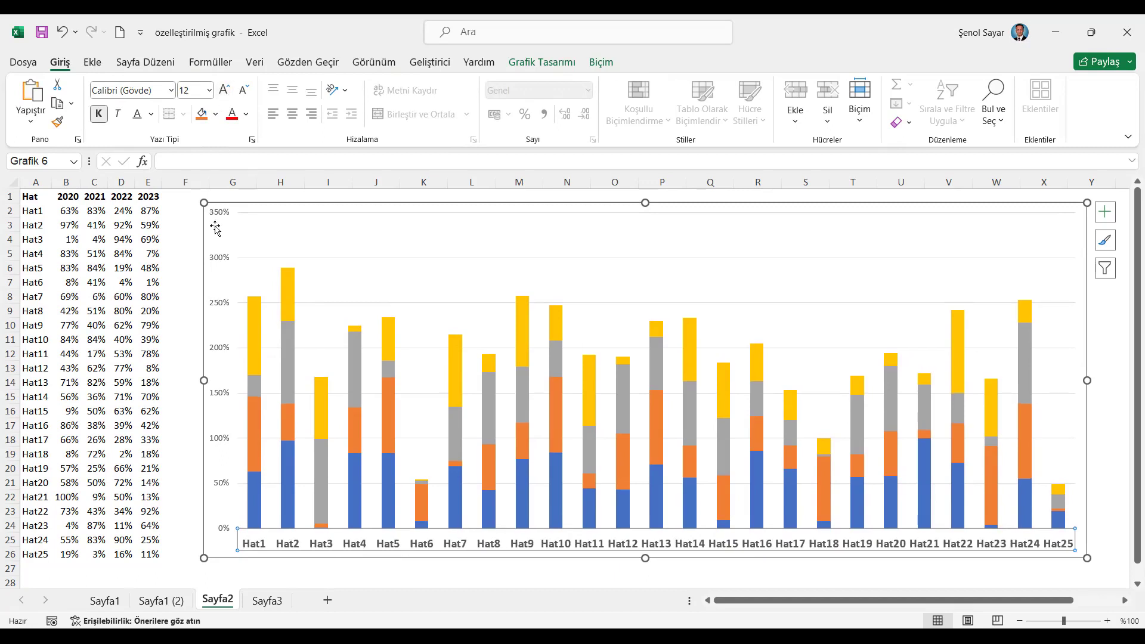
Make the vertical percentage axis labels bold at font size 11, then nudge the chart slightly
left_click(219, 220)
left_click(99, 113)
left_click(225, 92)
left_click(226, 94)
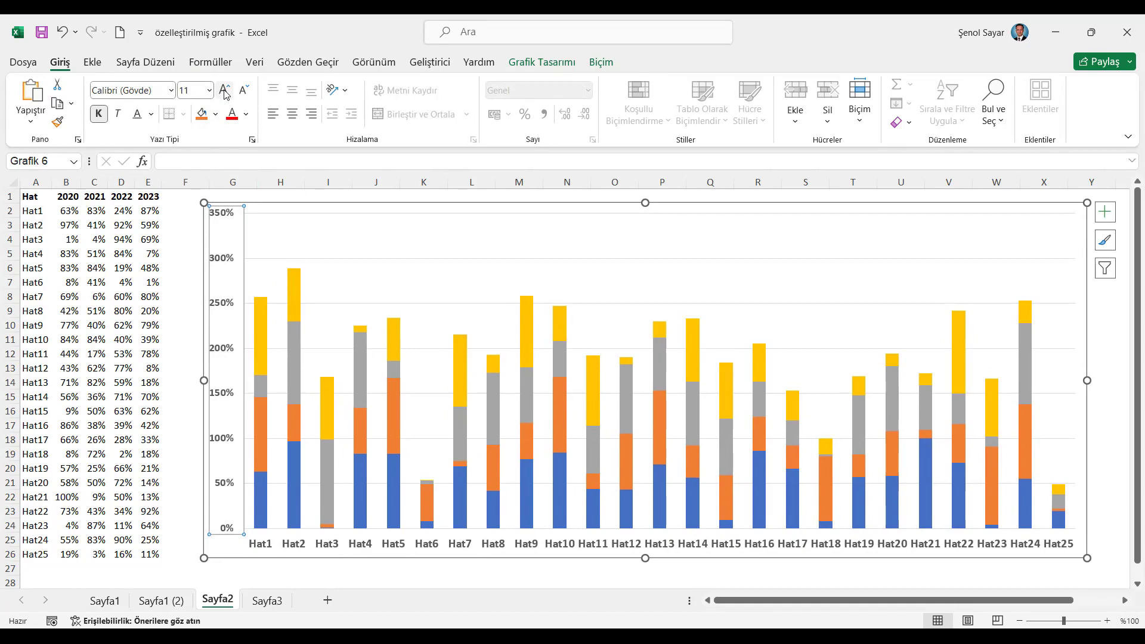
left_click_drag(558, 203, 560, 206)
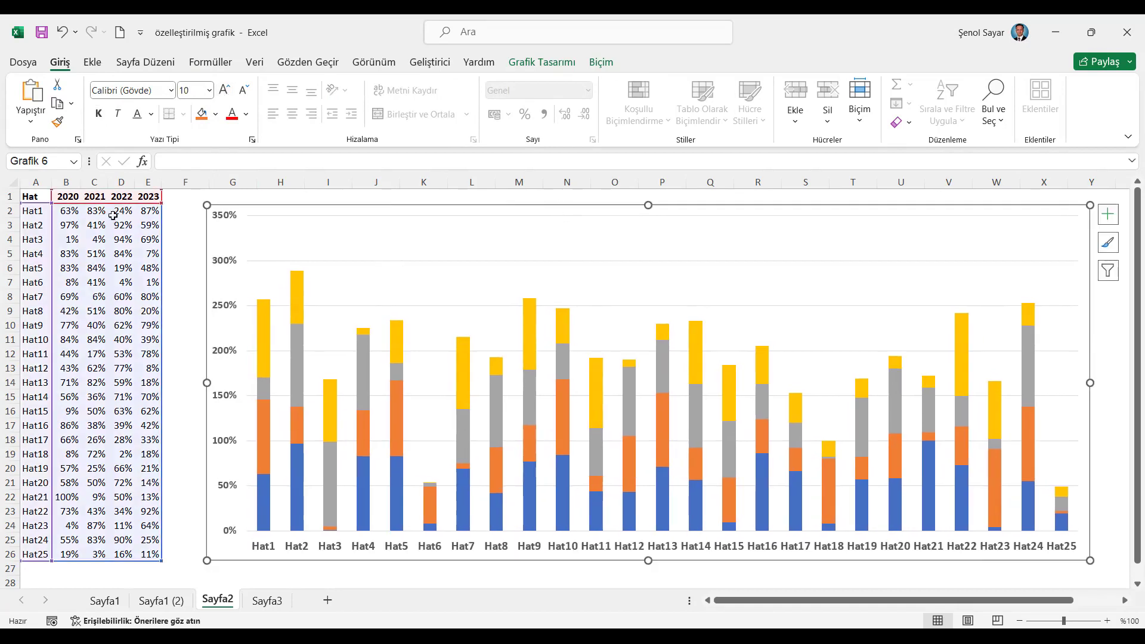
Start inserting a symbol into cell F1 and set the symbol font to Yu Gothic UI Semilight
left_click(177, 199)
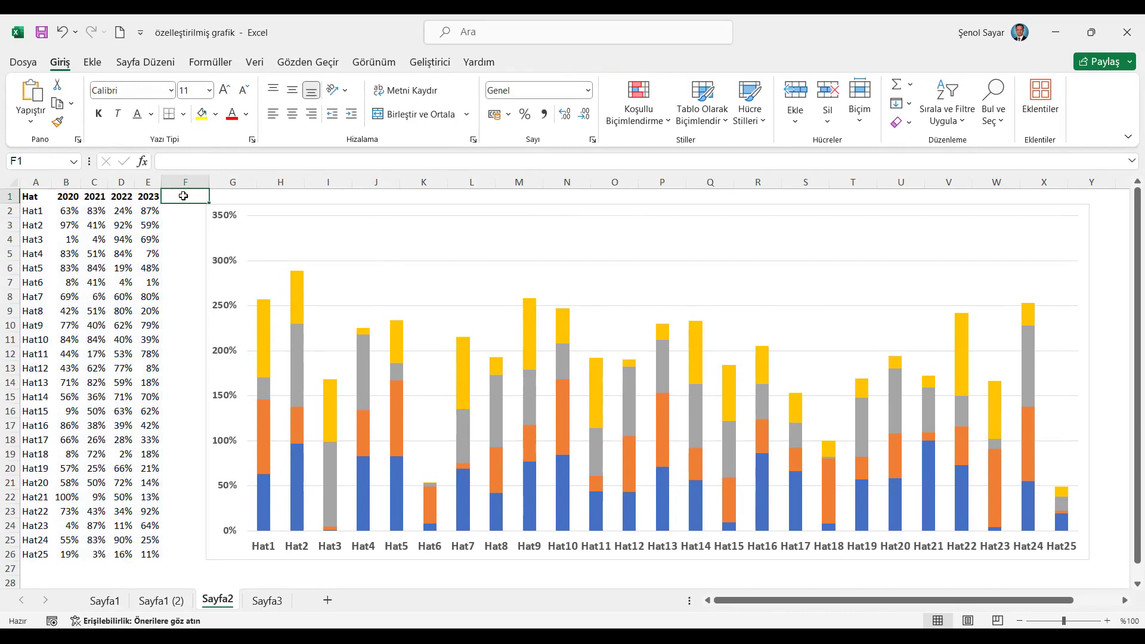
left_click(91, 63)
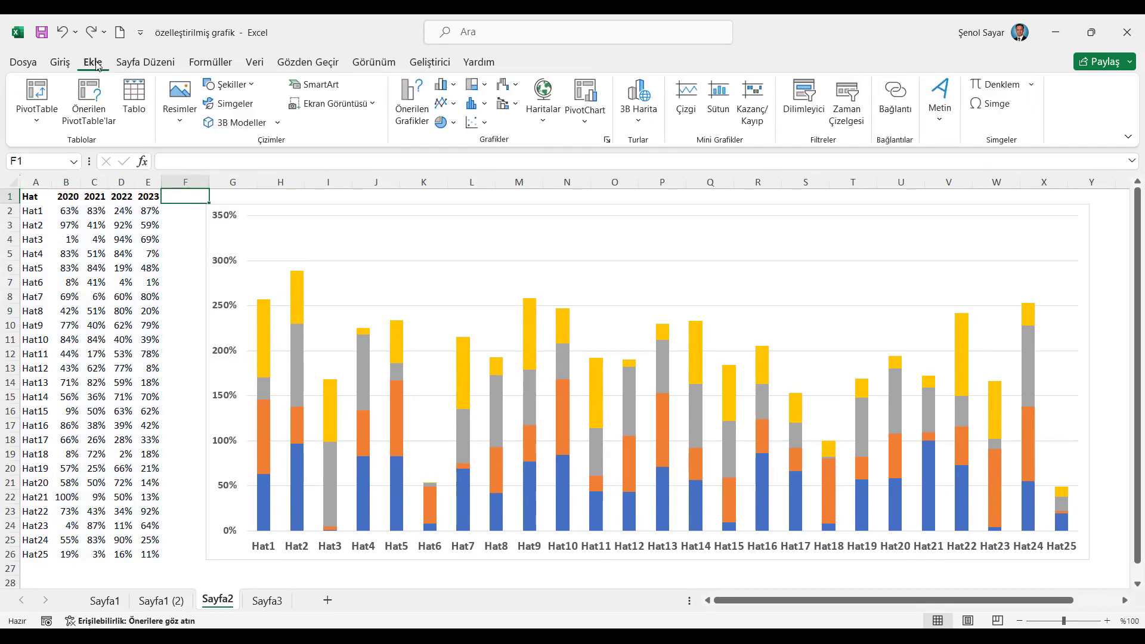
left_click(992, 105)
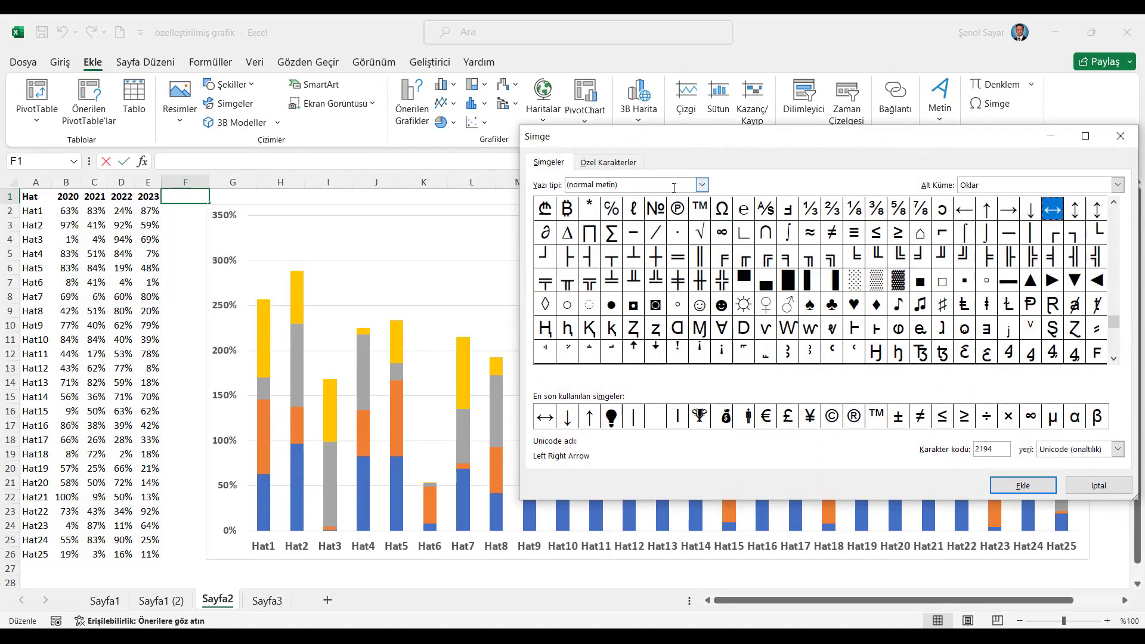
left_click(703, 186)
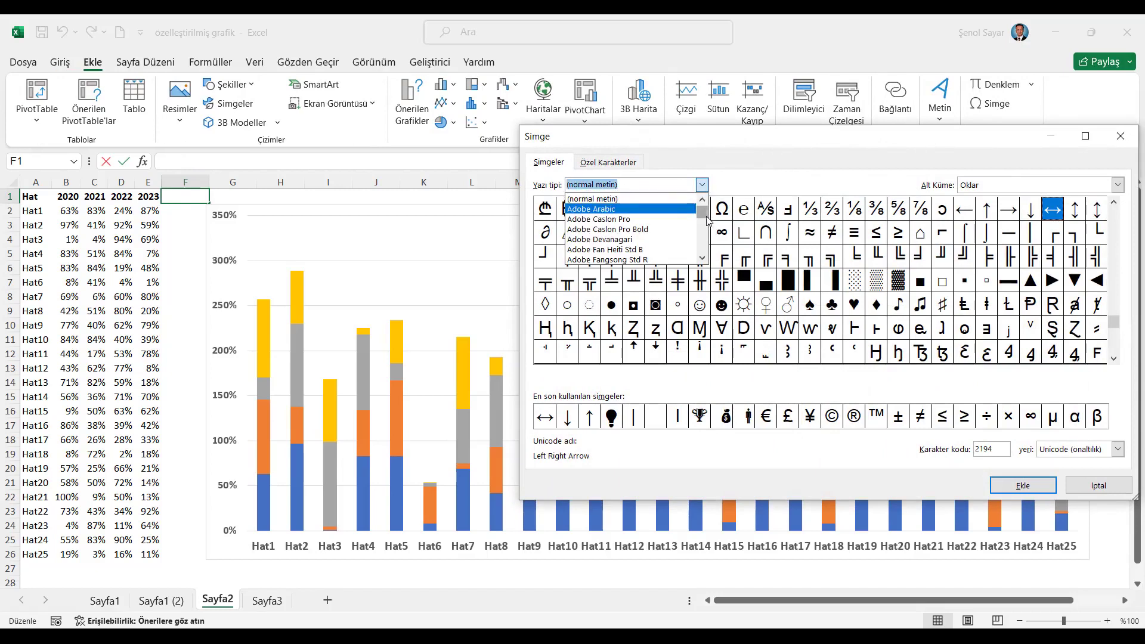
left_click_drag(704, 215, 704, 254)
left_click(702, 200)
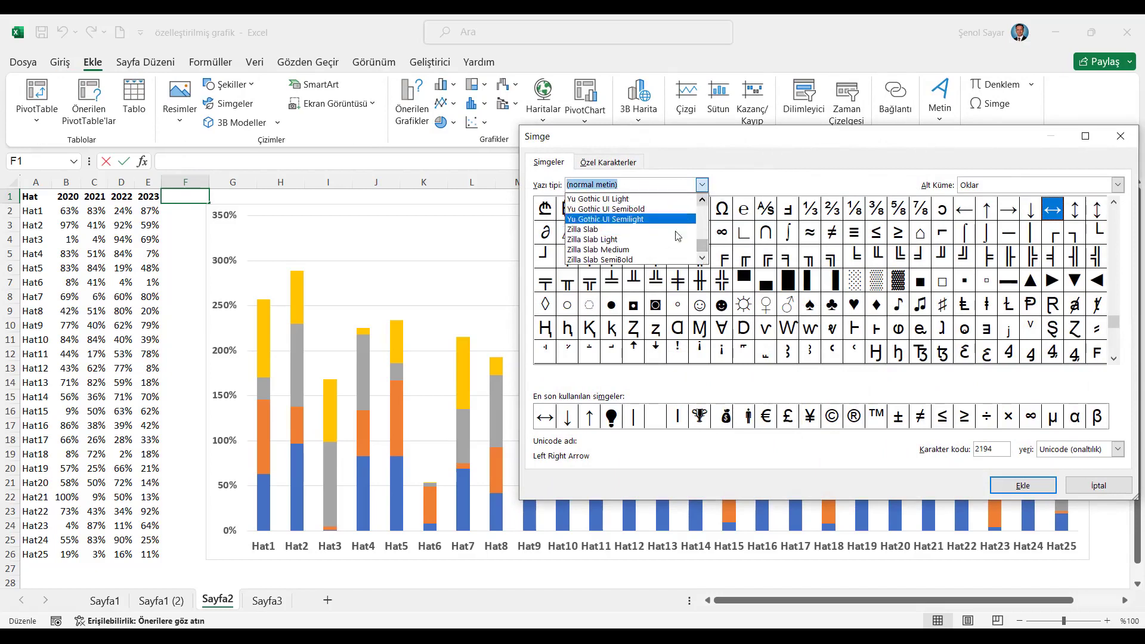
left_click(655, 219)
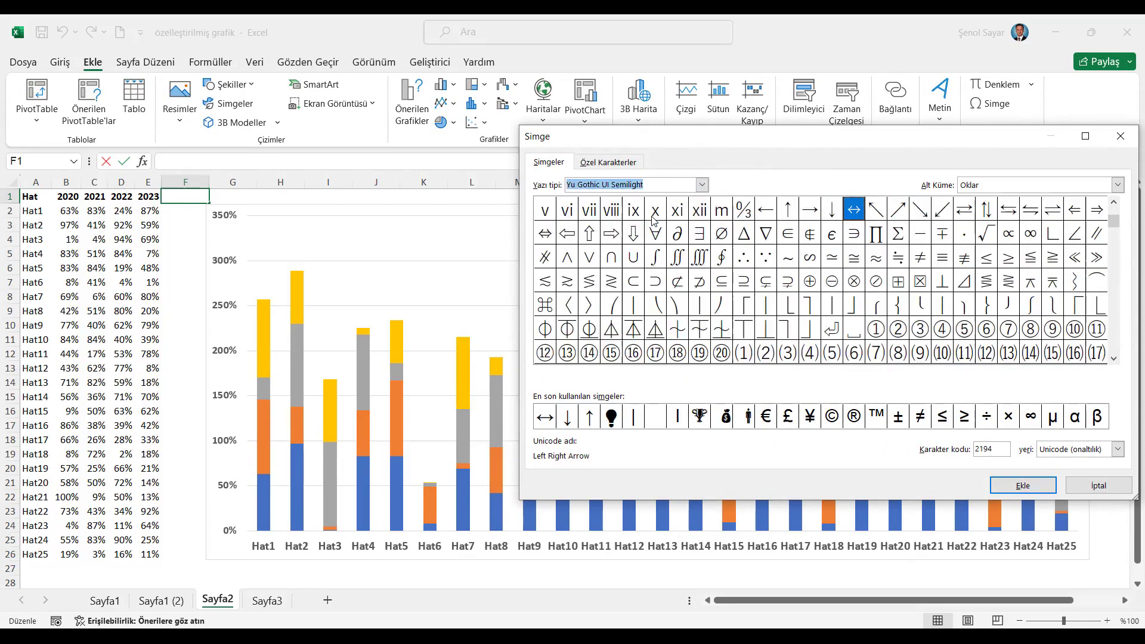
Find the Double Circled Digit One symbol (24F5) and insert it into F1
left_click(1114, 358)
left_click(1114, 358)
left_click(1113, 358)
left_click(1113, 358)
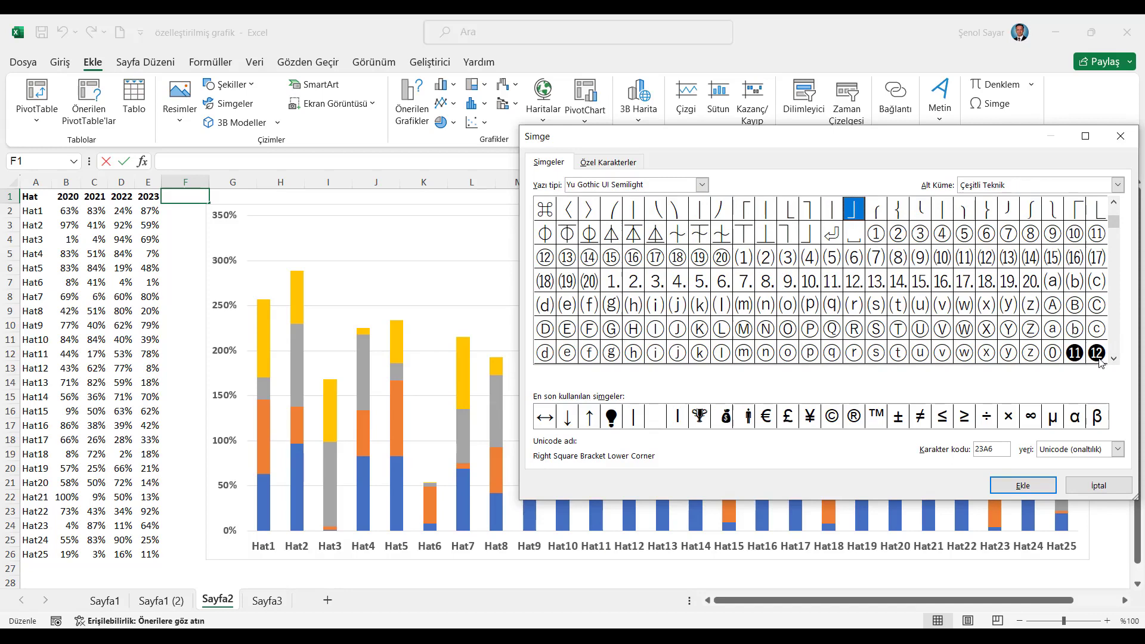
scroll(820, 304, "down", 3)
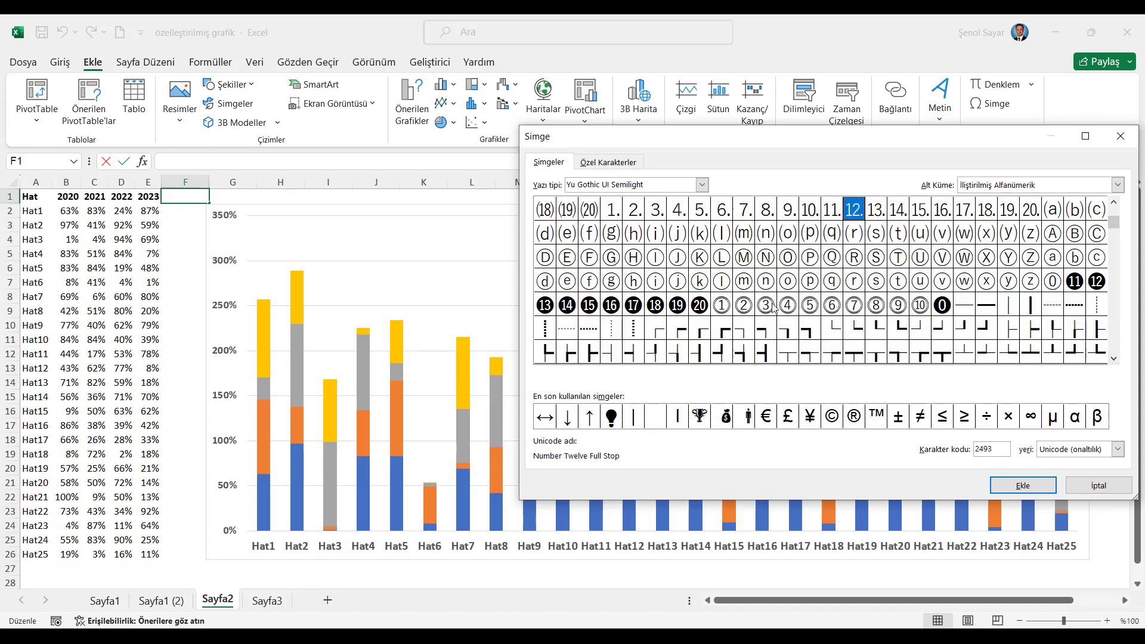
left_click(721, 305)
key("Return")
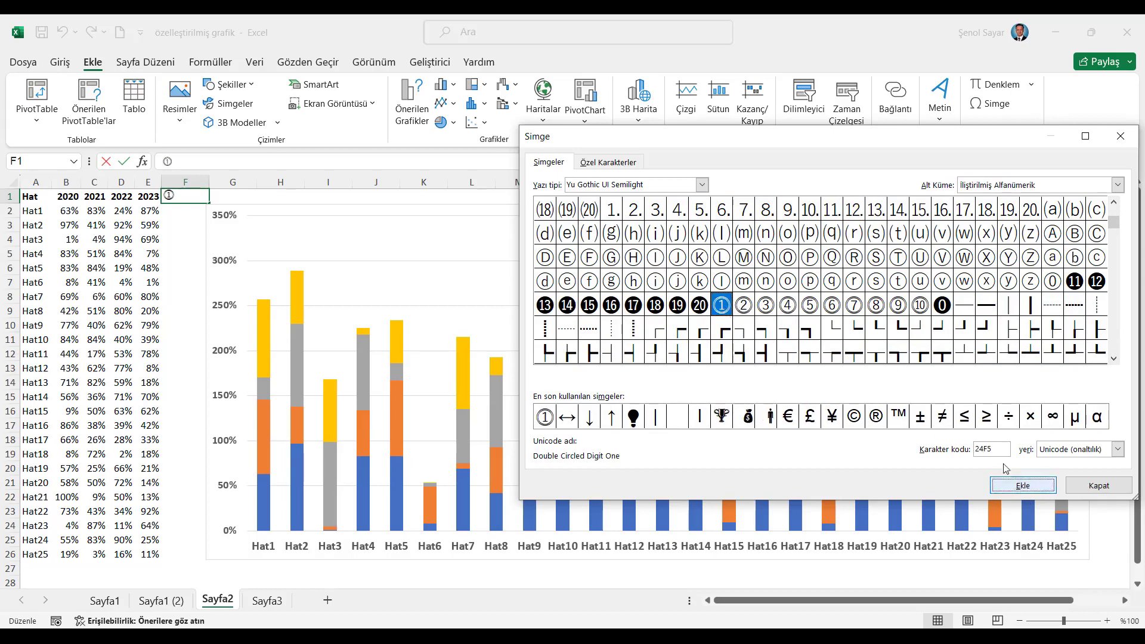
Add the Double Circled Digit Two, Three and Four symbols to F1 and finish the cell entry
left_click(749, 312)
left_click(992, 482)
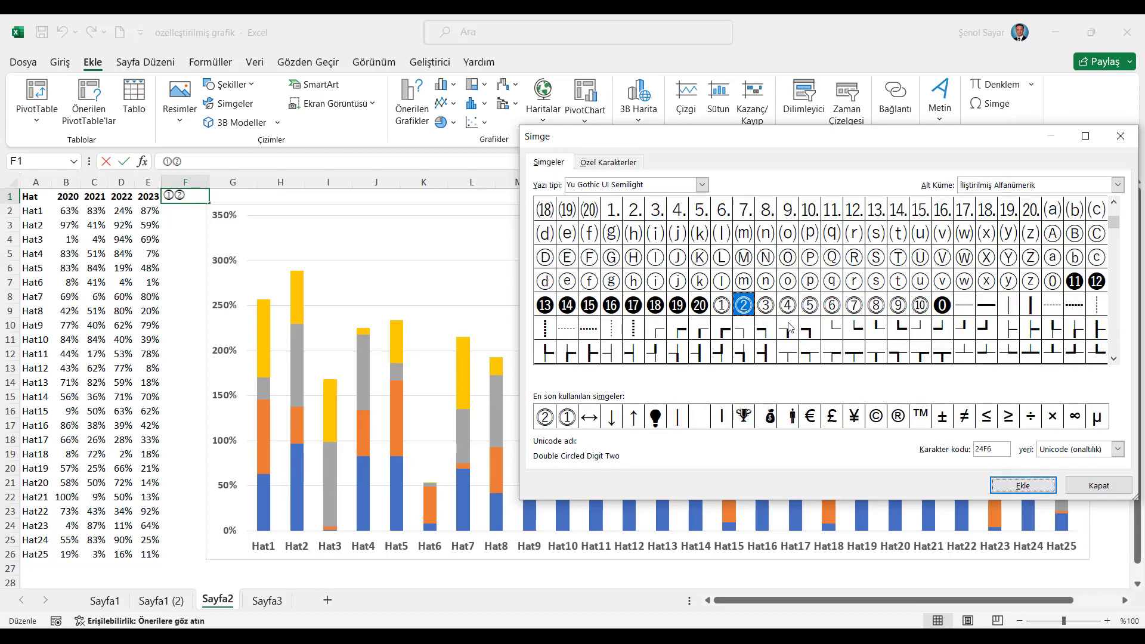
left_click(766, 307)
left_click(1006, 485)
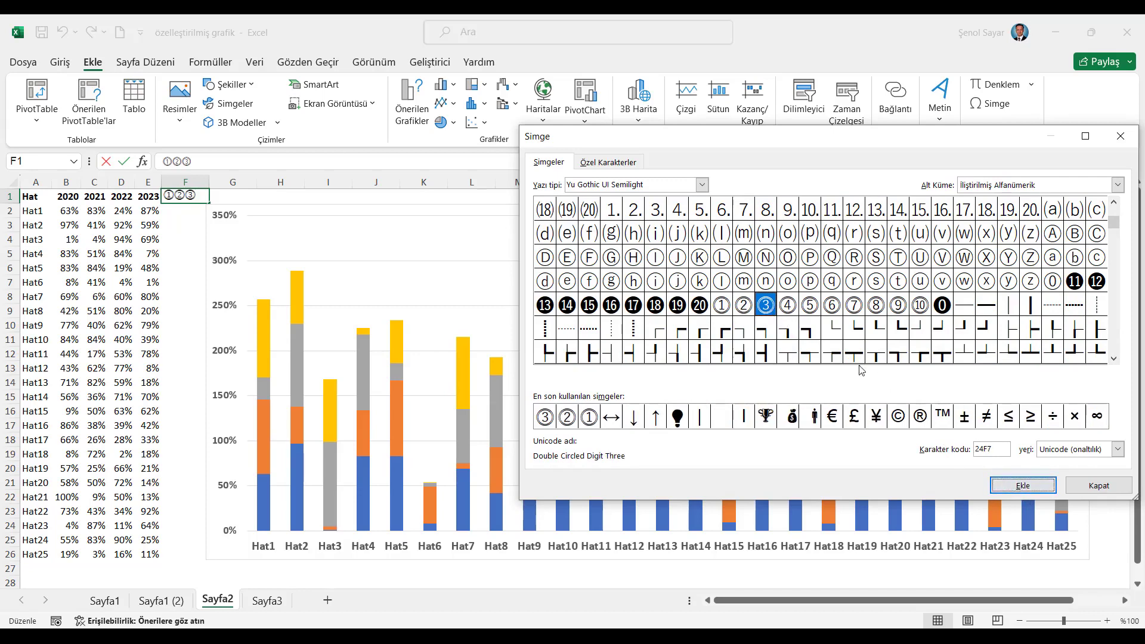
left_click(788, 306)
left_click(1015, 485)
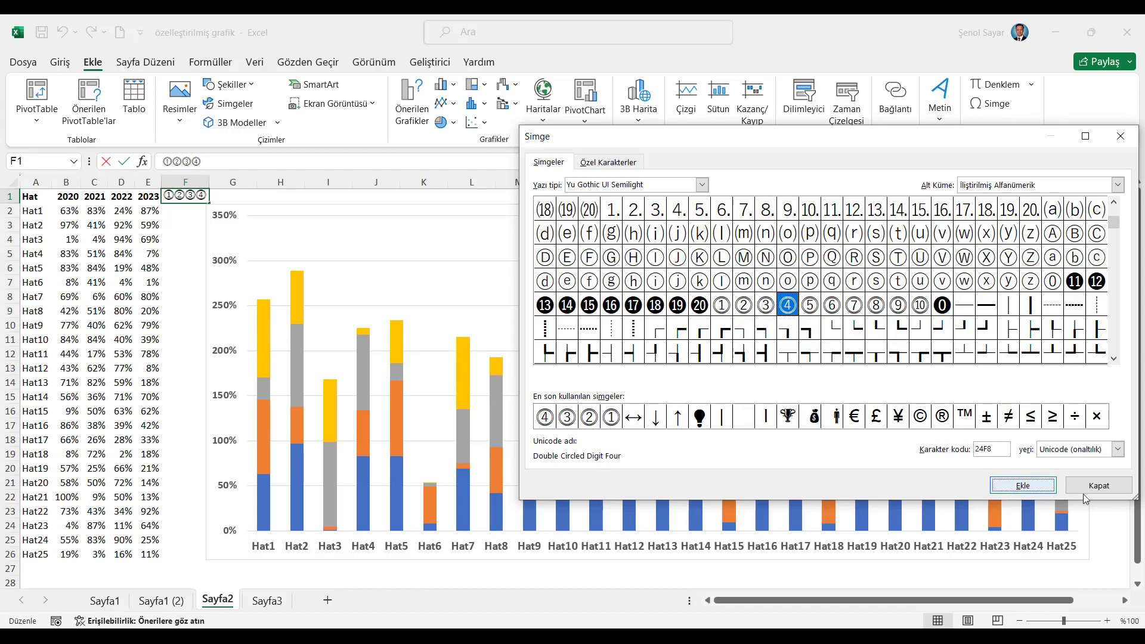
left_click(1108, 492)
left_click(164, 258)
Copy the circled-digit string from F1 into each of the cells A33 to A36 below the table
left_click(194, 199)
key("ctrl+c")
scroll(105, 411, "down", 6)
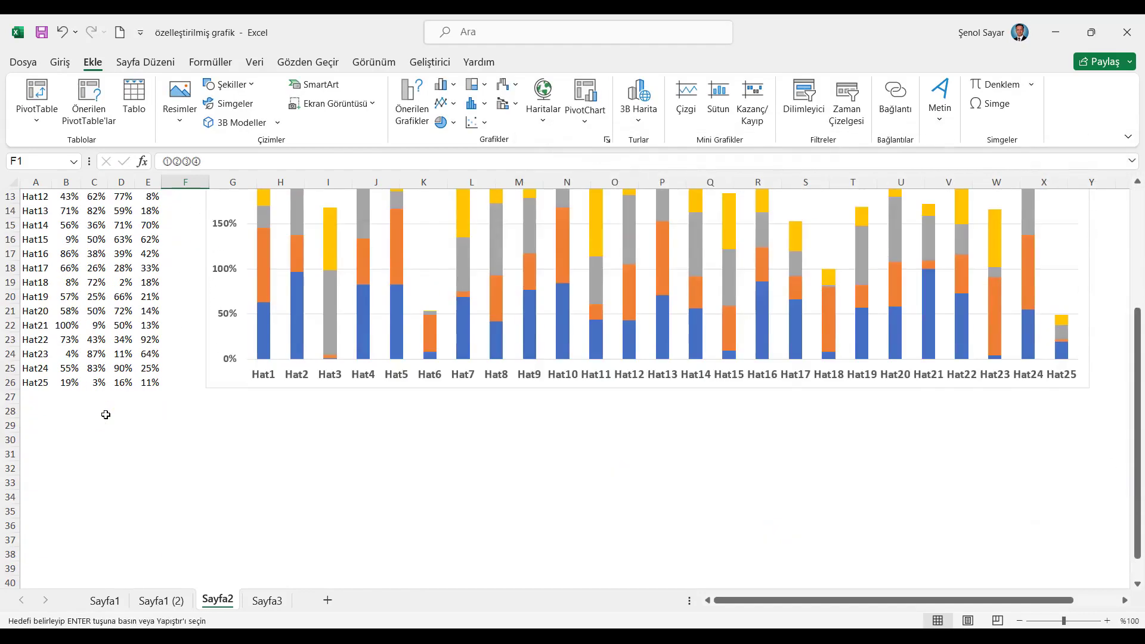
left_click(44, 395)
key("ctrl+v")
left_click(36, 416)
key("ctrl+v")
left_click(37, 432)
key("ctrl+v")
left_click(36, 447)
key("ctrl+v")
Trim the pasted symbols so that A33 holds only ⓵ and A34 only ⓶
left_click(36, 397)
left_click_drag(175, 164, 202, 163)
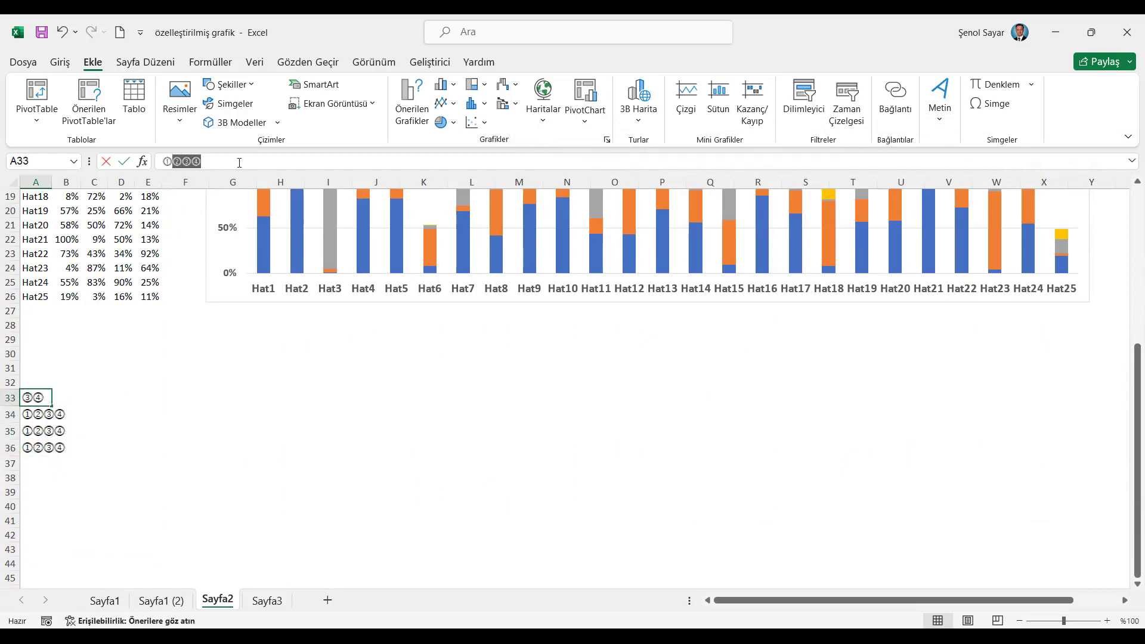
key("BackSpace")
key("Return")
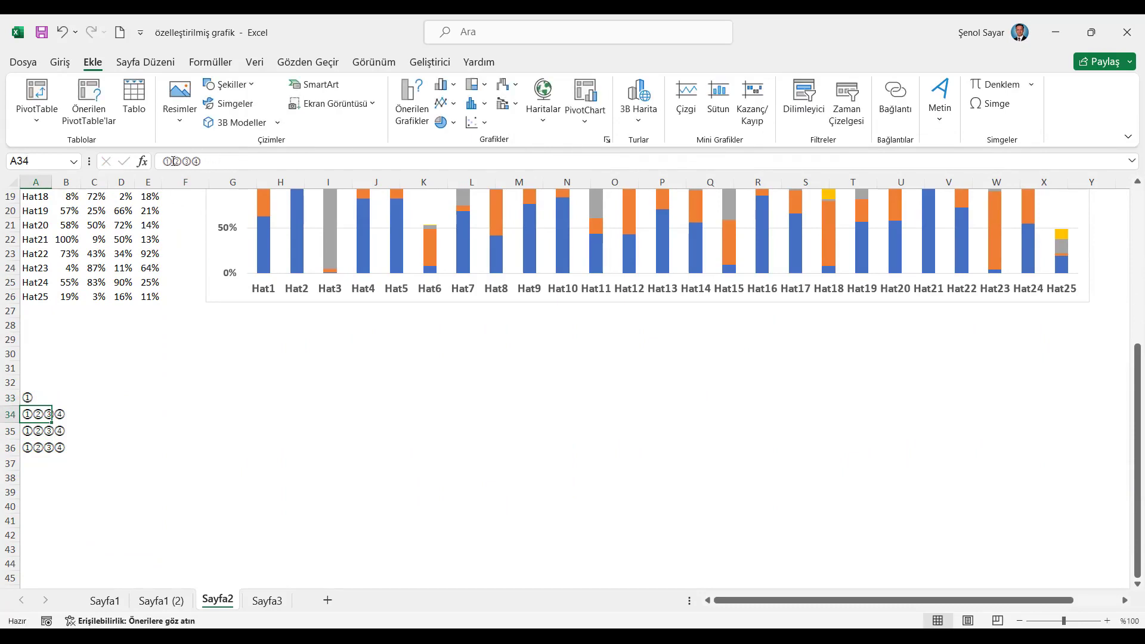
left_click(173, 161)
key("BackSpace")
left_click_drag(172, 161, 206, 161)
key("BackSpace")
key("Return")
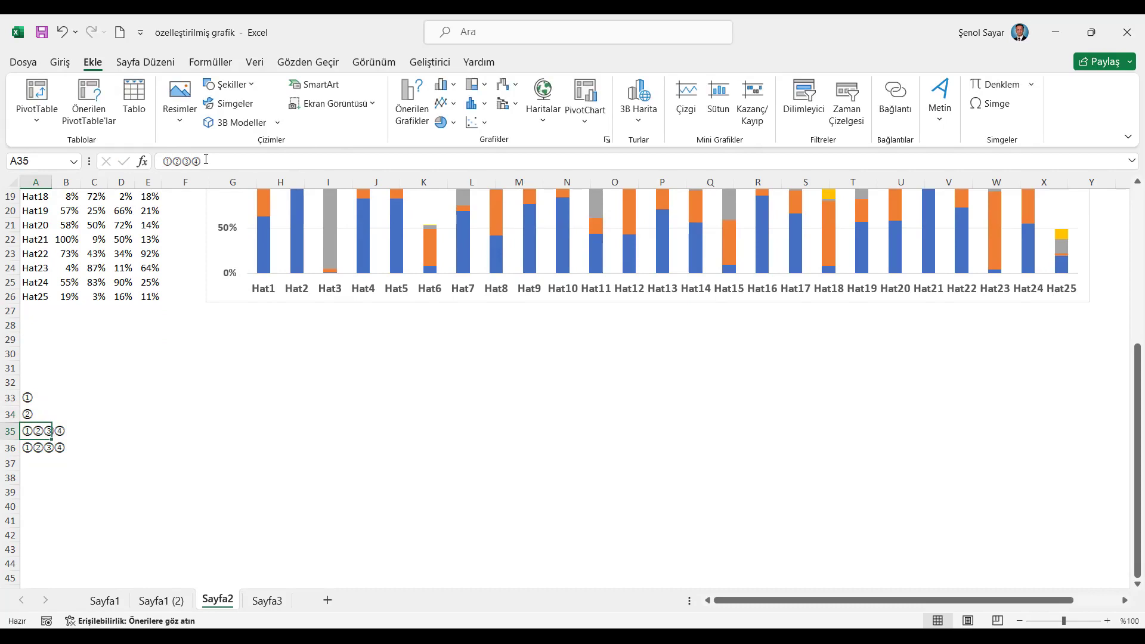
Trim the pasted symbols so that A35 holds only ⓷ and A36 only ⓸
left_click_drag(180, 163, 152, 159)
key("BackSpace")
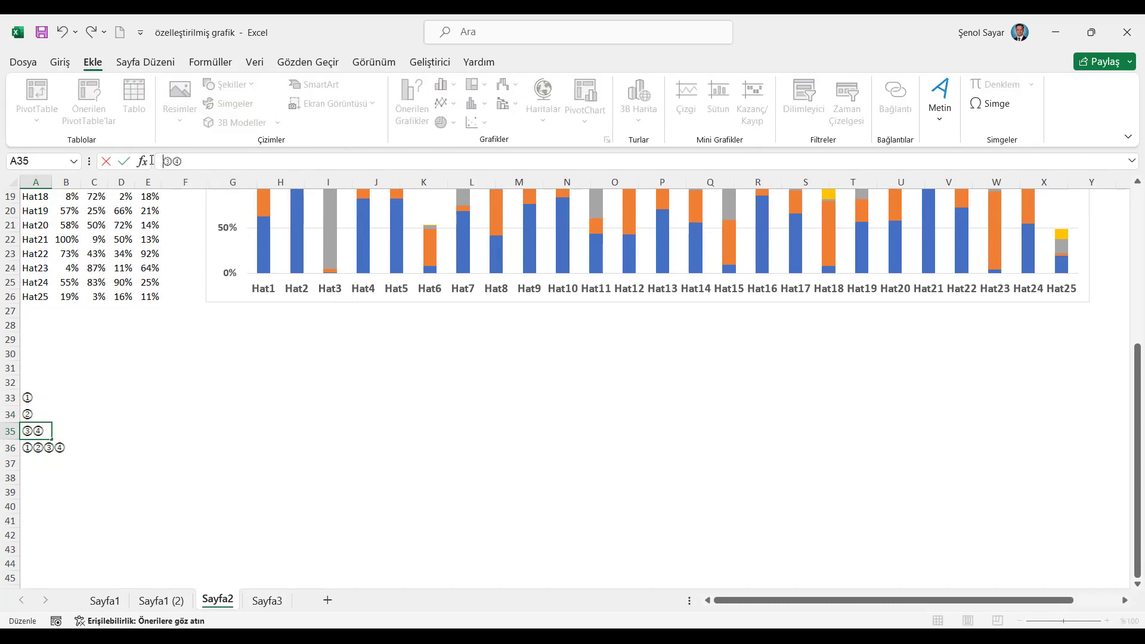
key("BackSpace")
key("Return")
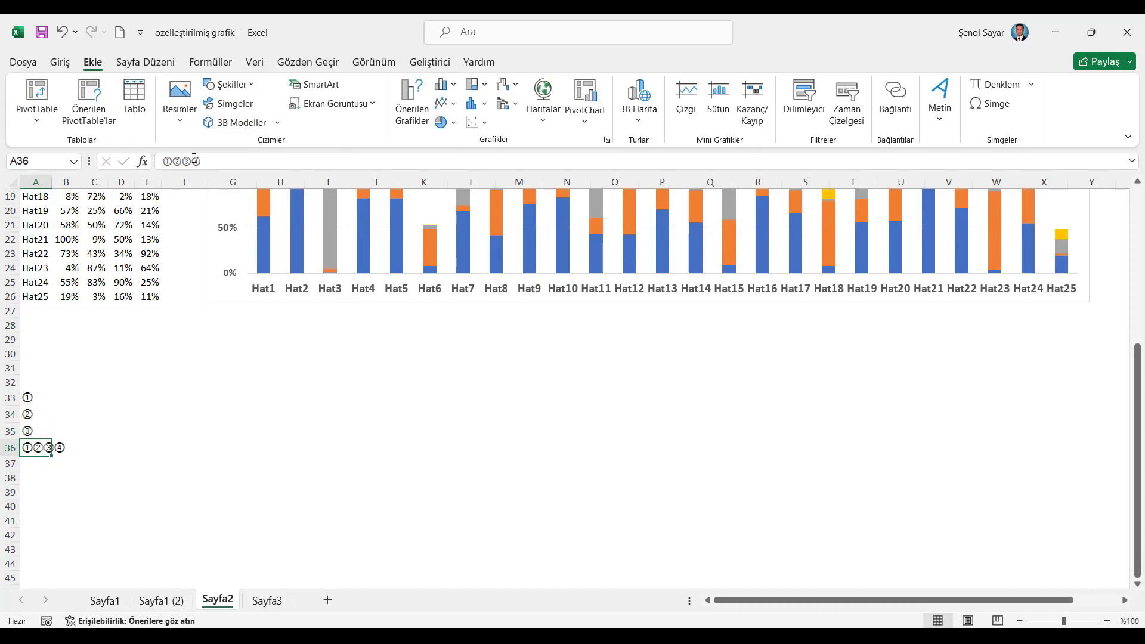
left_click_drag(189, 162, 163, 162)
key("BackSpace")
key("Return")
Clear the original circled-digit string from cell F1
scroll(155, 245, "up", 6)
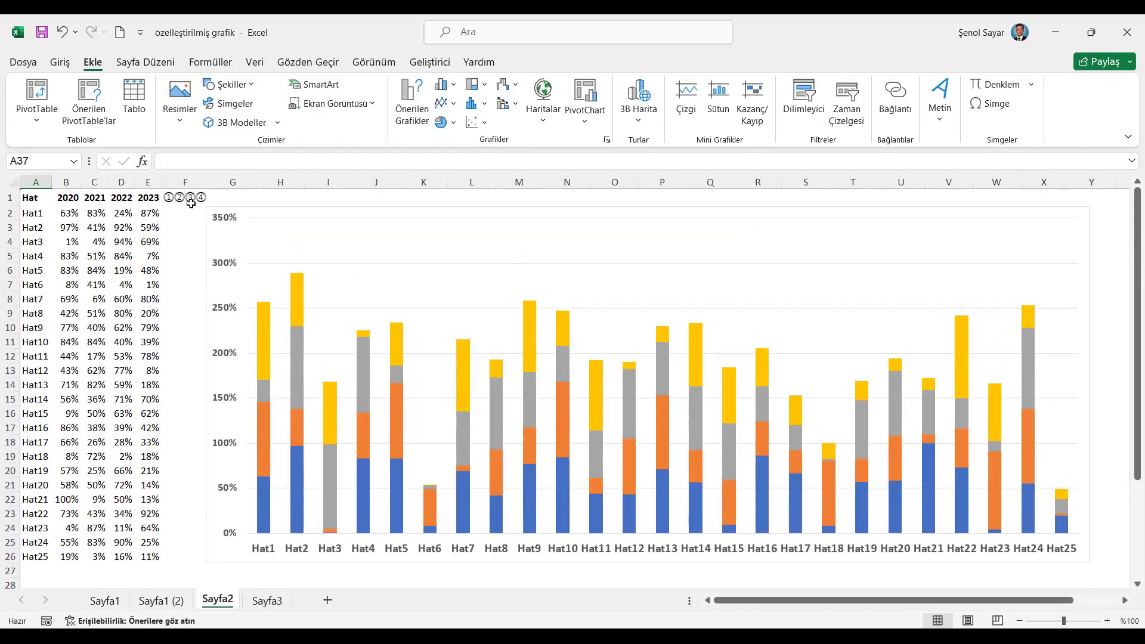
left_click(191, 196)
key("Delete")
Centre the symbols in A33:A36 horizontally and vertically and make them bold
scroll(38, 386, "down", 6)
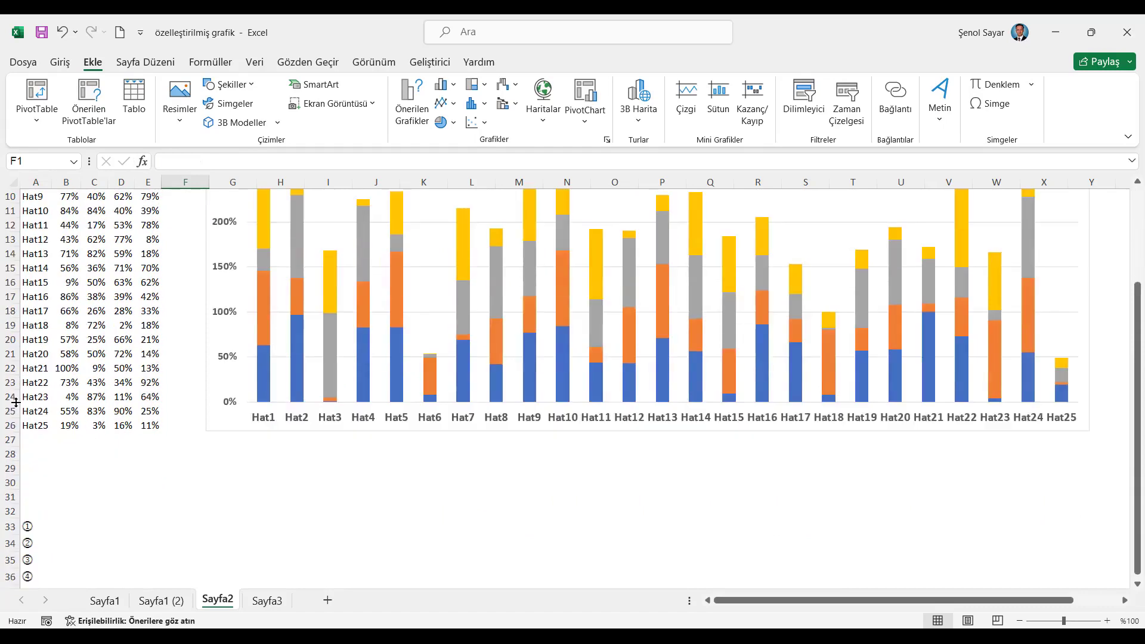
left_click_drag(31, 397, 35, 448)
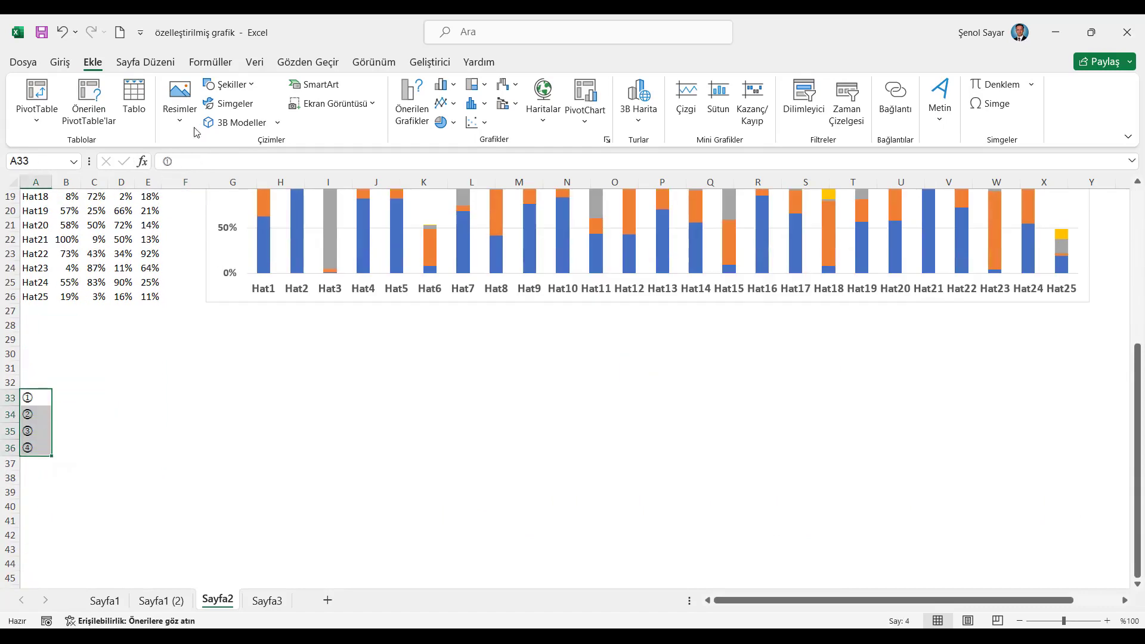
scroll(204, 111, "up", 1)
left_click(291, 89)
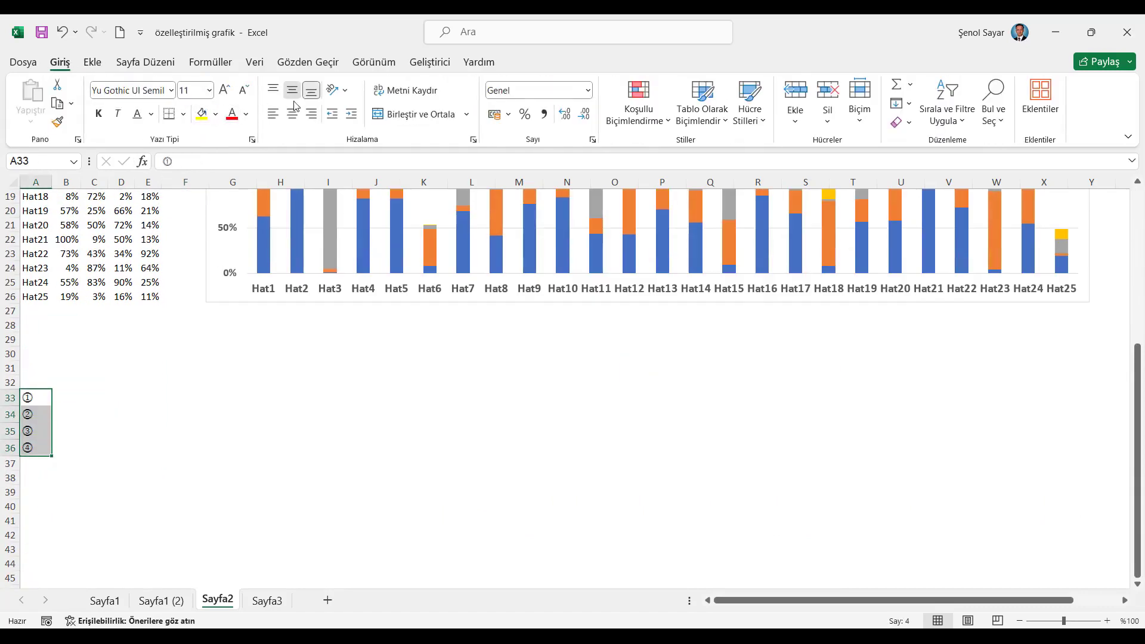
left_click(291, 113)
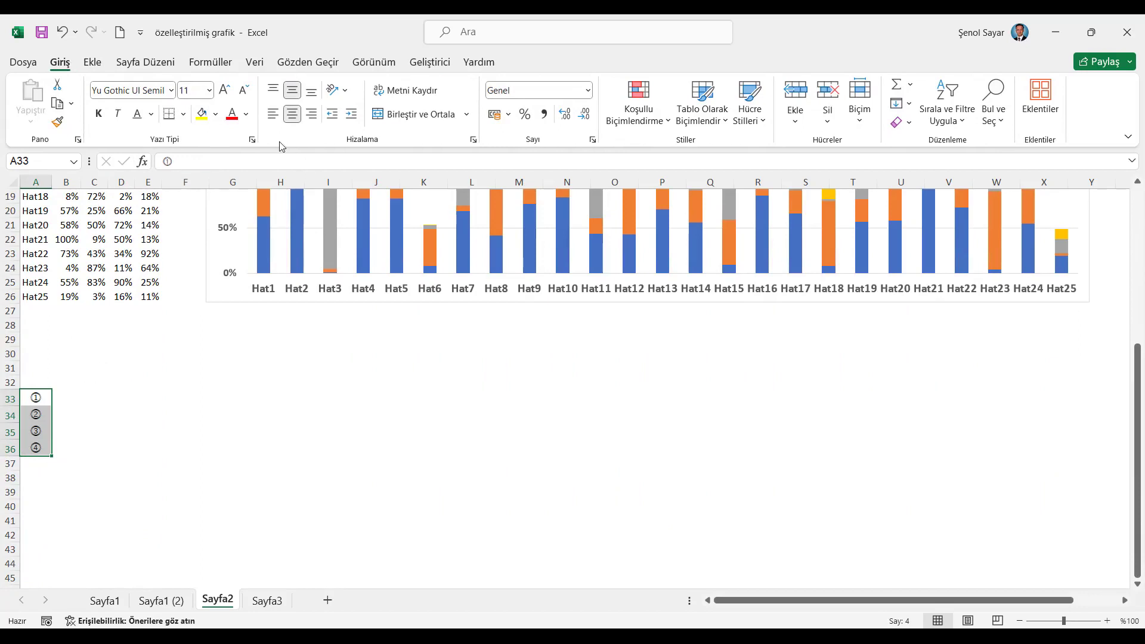
left_click(99, 114)
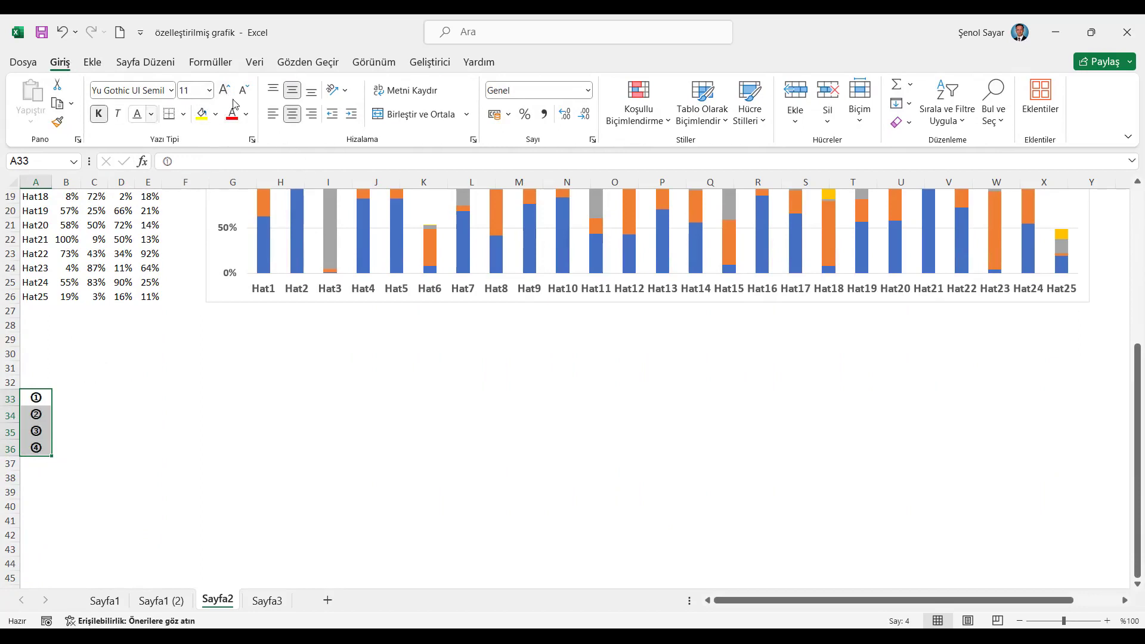
Enlarge the circled digits in A33:A36 to font size 24
left_click(225, 92)
left_click(225, 91)
left_click(226, 91)
left_click(225, 91)
left_click(225, 91)
left_click(226, 91)
left_click(226, 91)
left_click(226, 91)
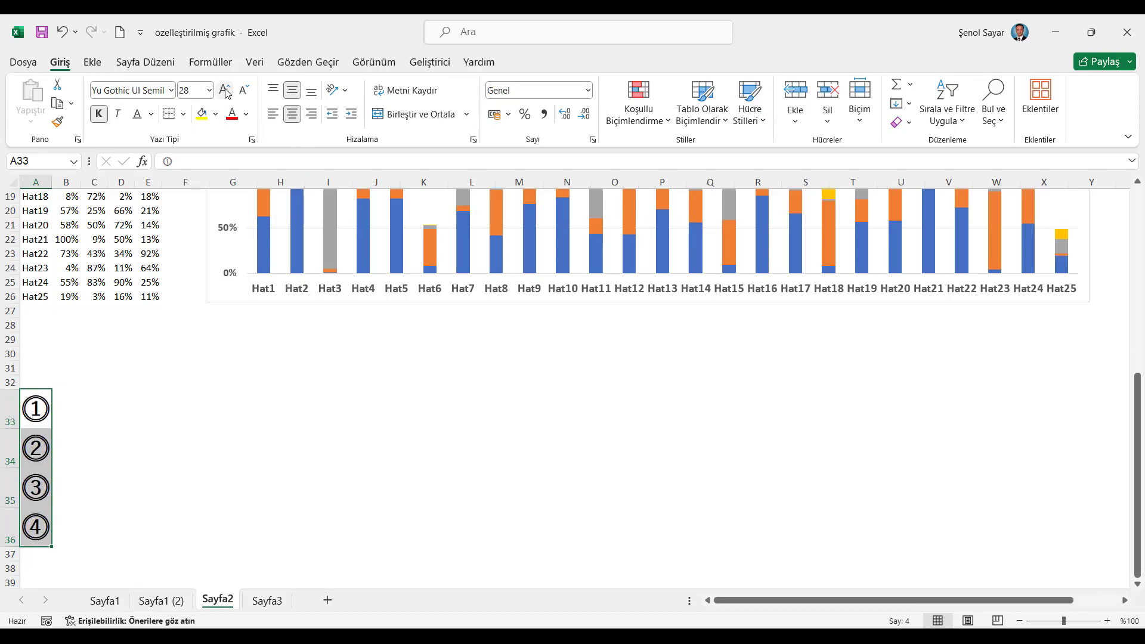
left_click(244, 91)
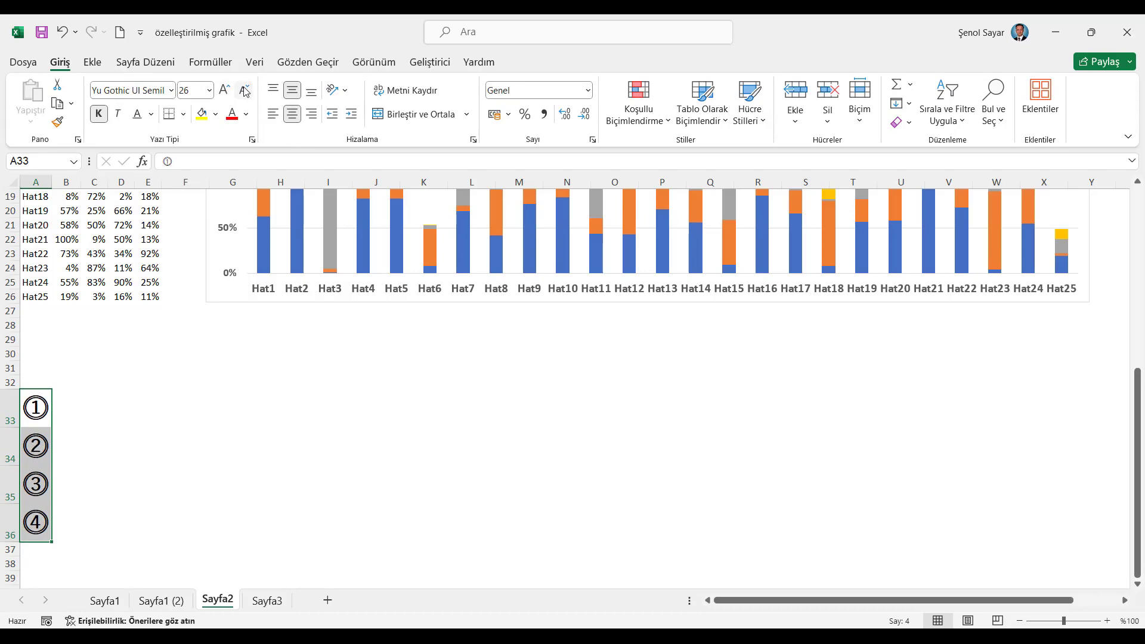
left_click(245, 91)
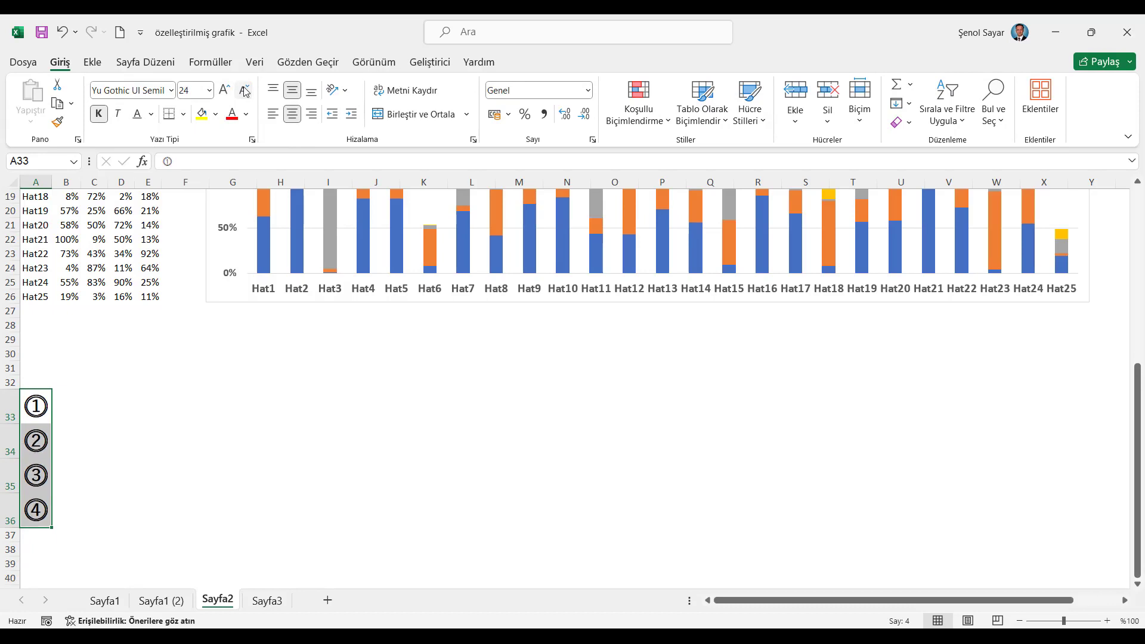
Colour the circled 1 in A33 red and the circled 2 in A34 yellow
left_click(40, 409)
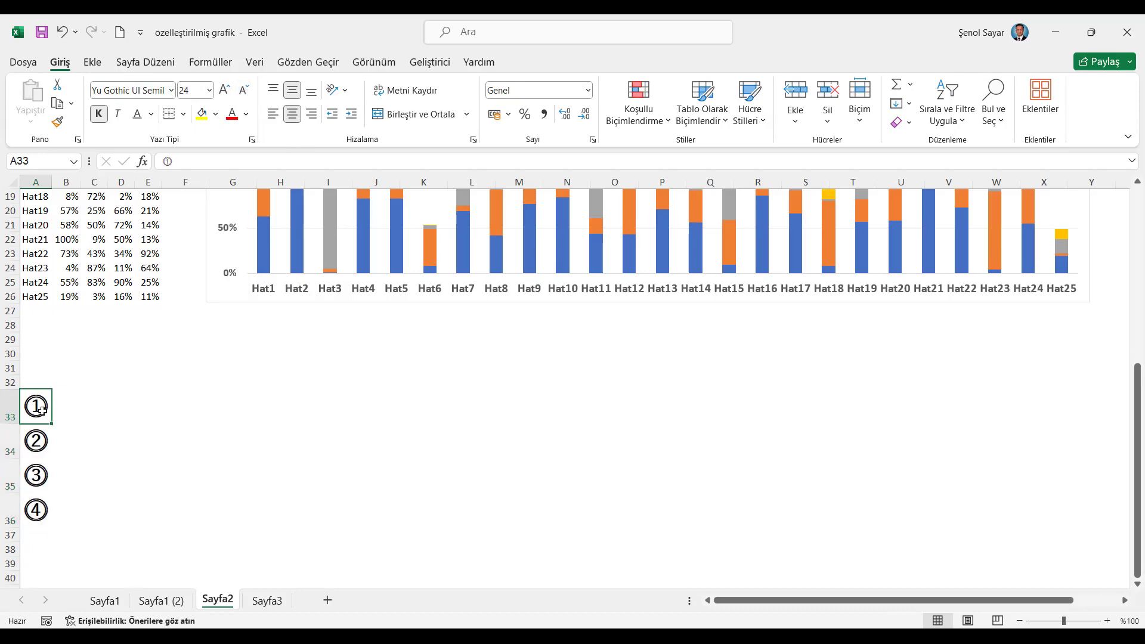
left_click(232, 113)
key("Down")
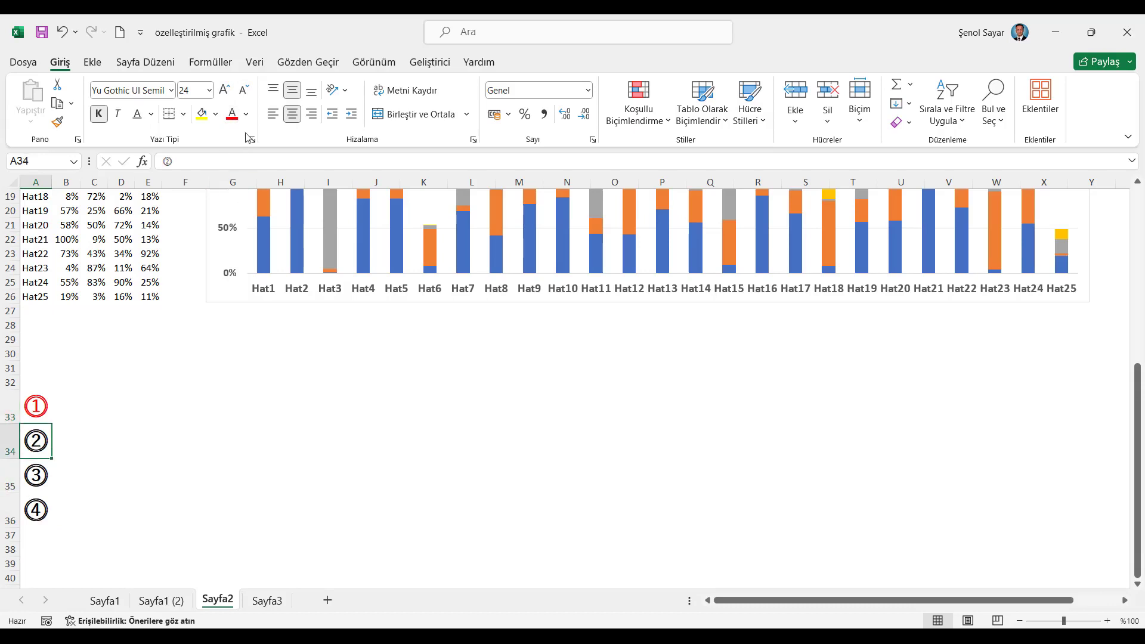
left_click(245, 113)
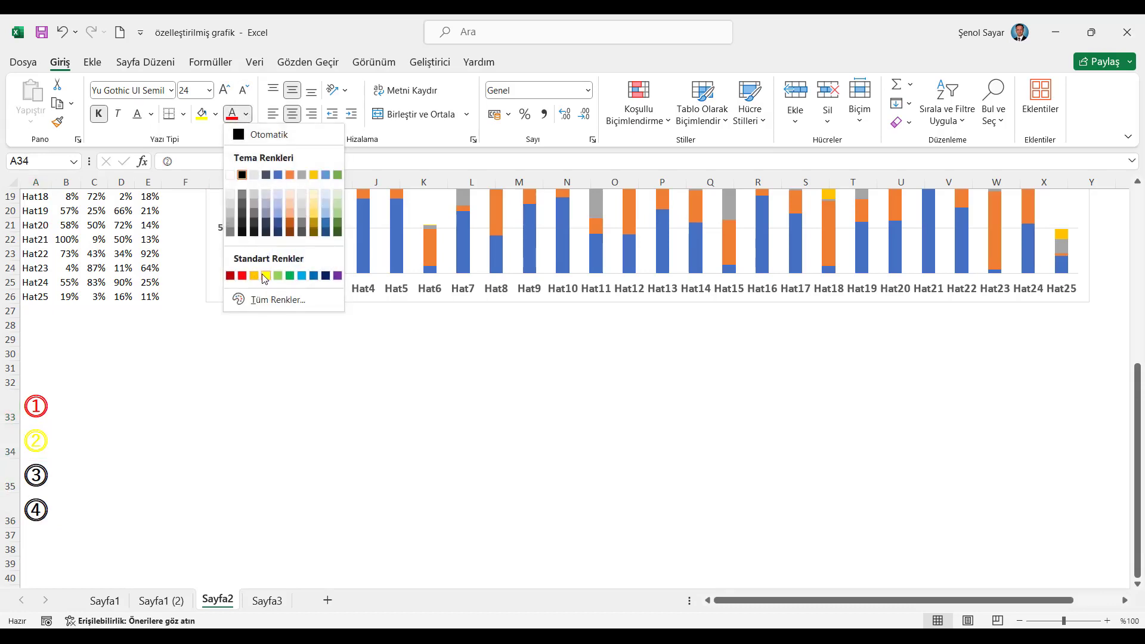
left_click(265, 275)
Colour the circled 3 in A35 light blue and the circled 4 in A36 green
left_click(44, 475)
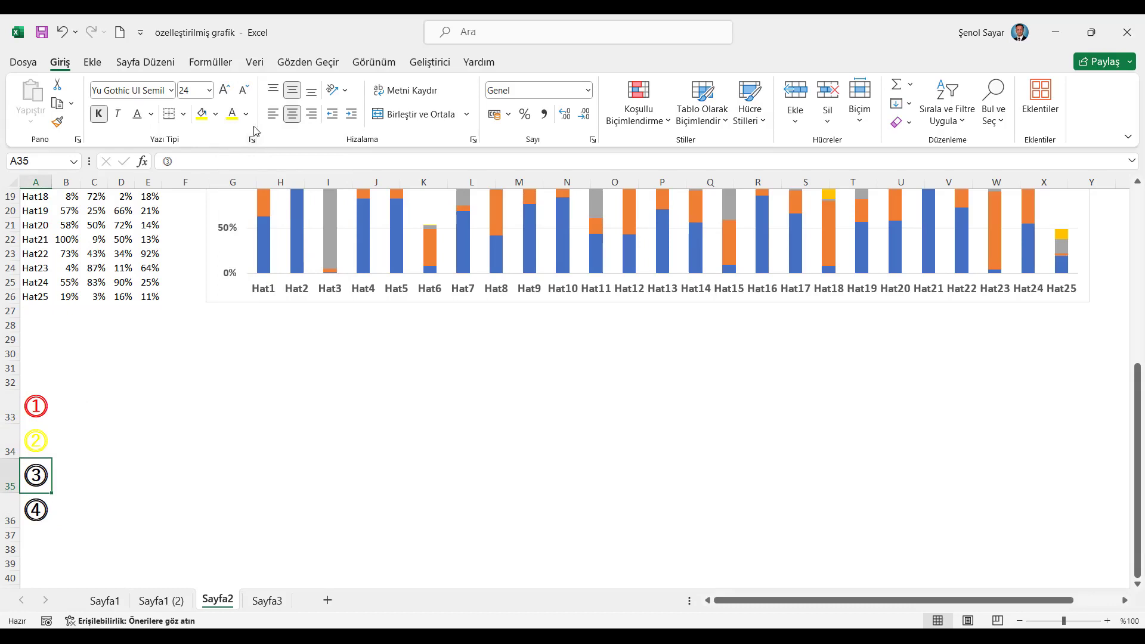
left_click(246, 113)
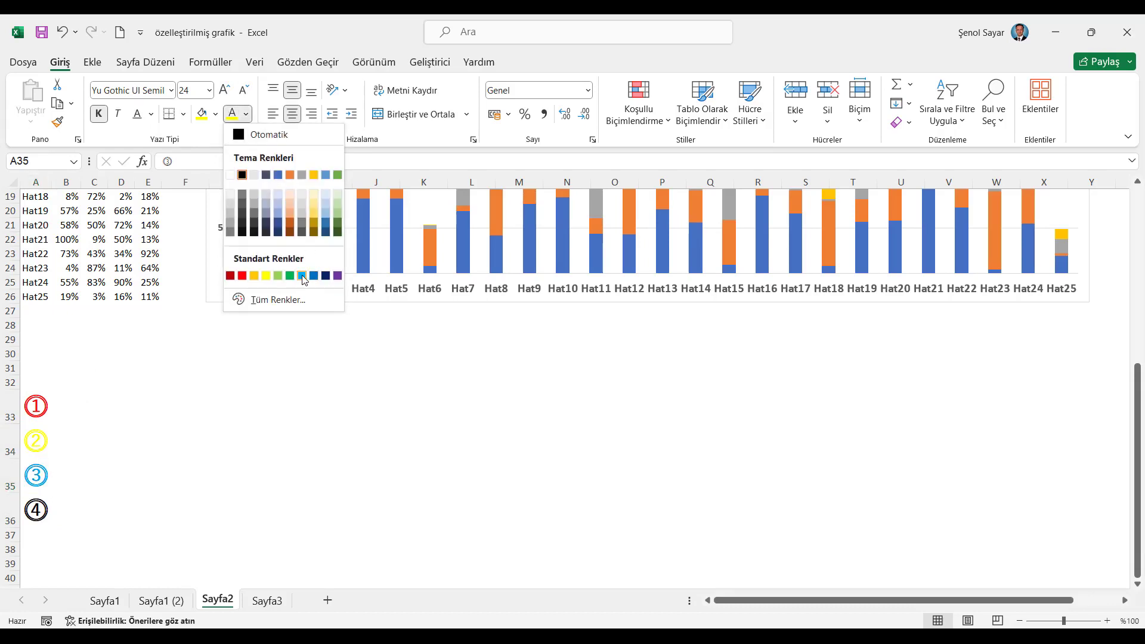
left_click(301, 276)
left_click(36, 510)
left_click(246, 114)
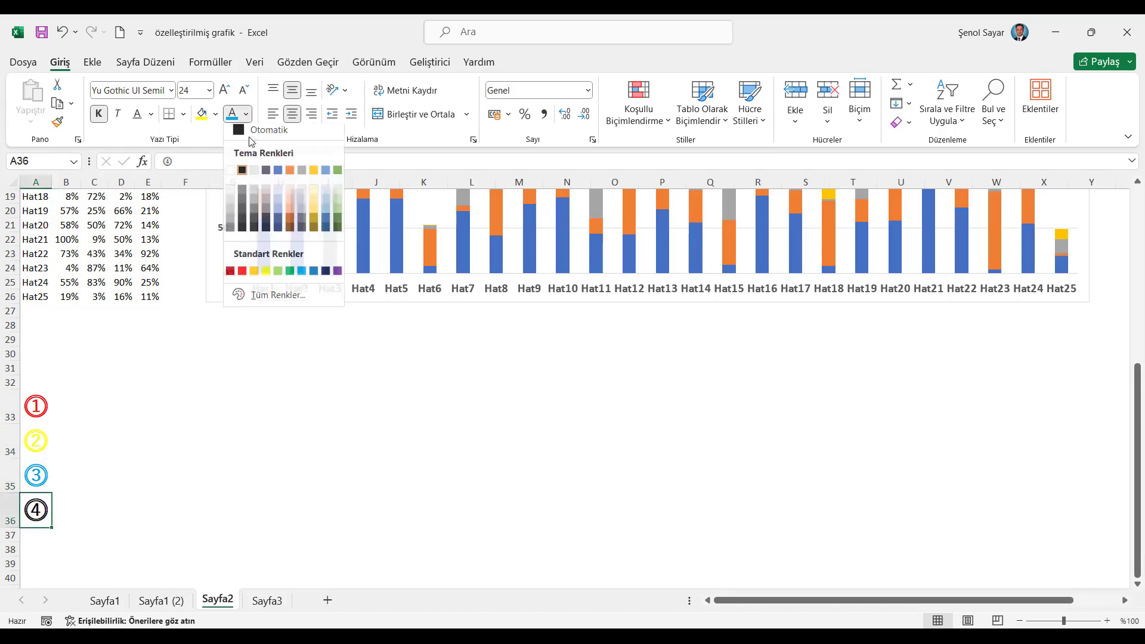
left_click(289, 276)
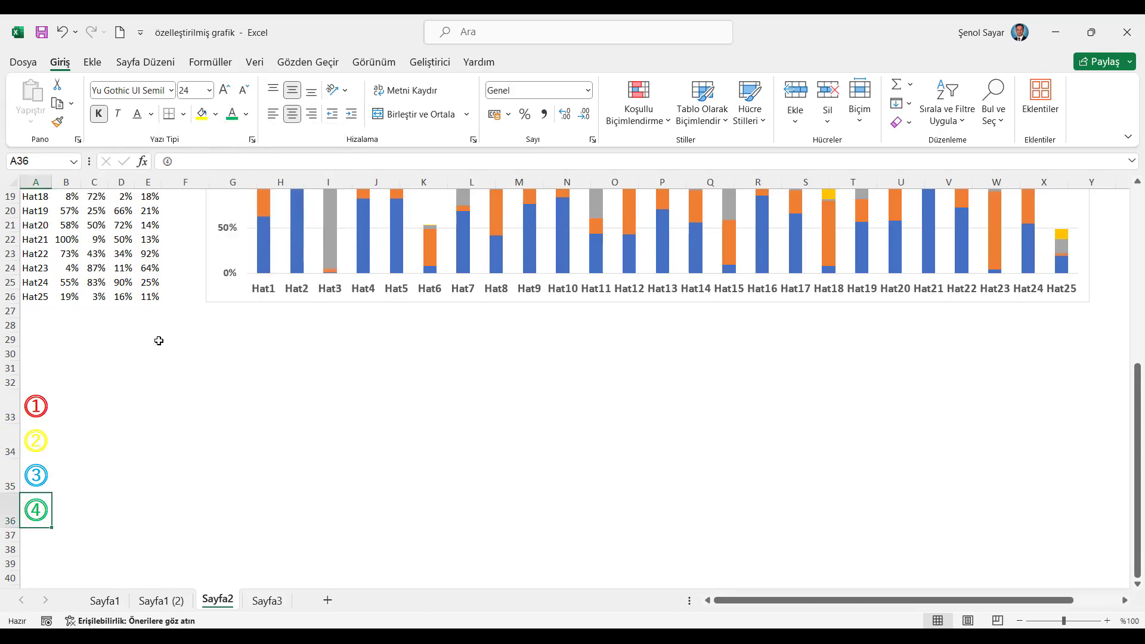
Copy the red circled 1 in A33 and apply it as the picture fill of the chart's 2020 series
left_click(48, 400)
key("ctrl+c")
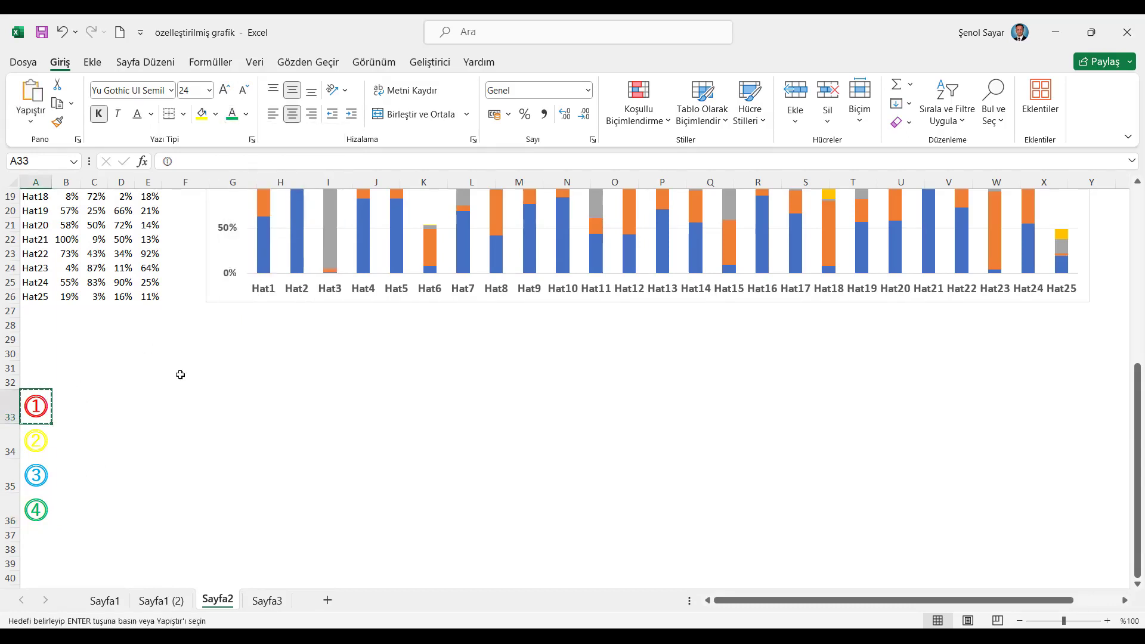
scroll(179, 373, "up", 6)
right_click(270, 508)
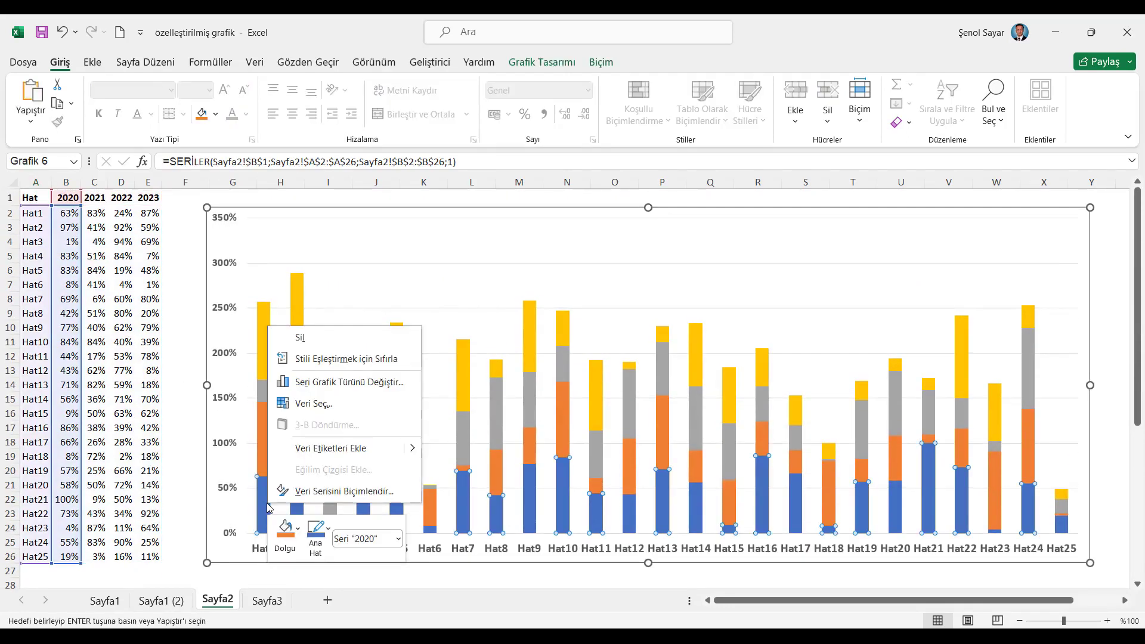
left_click(366, 490)
left_click(905, 243)
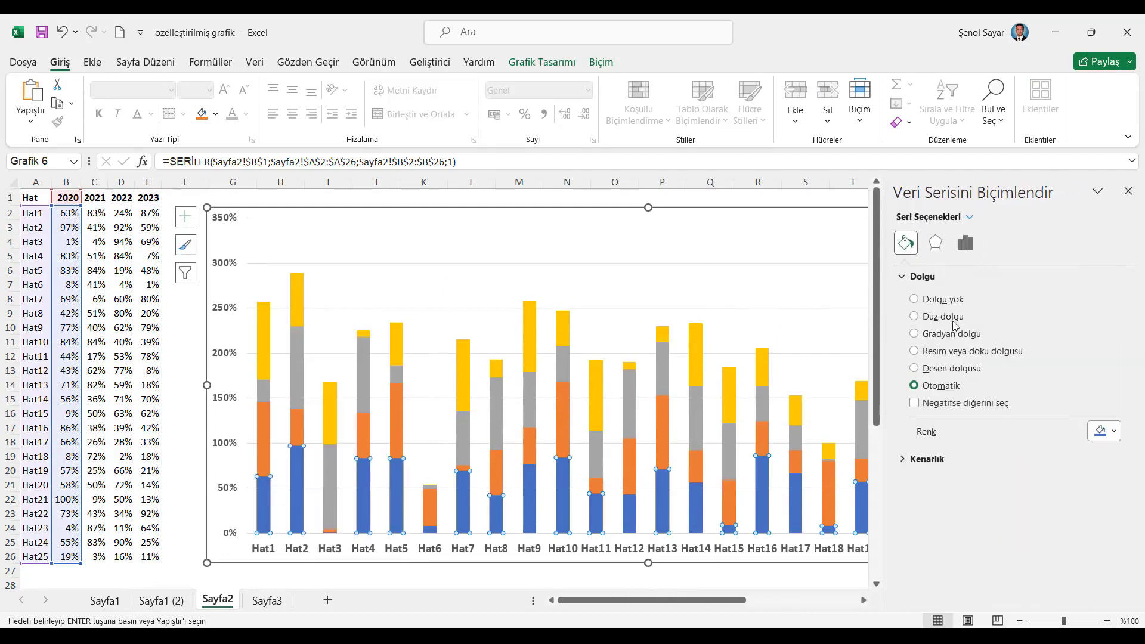
left_click(956, 356)
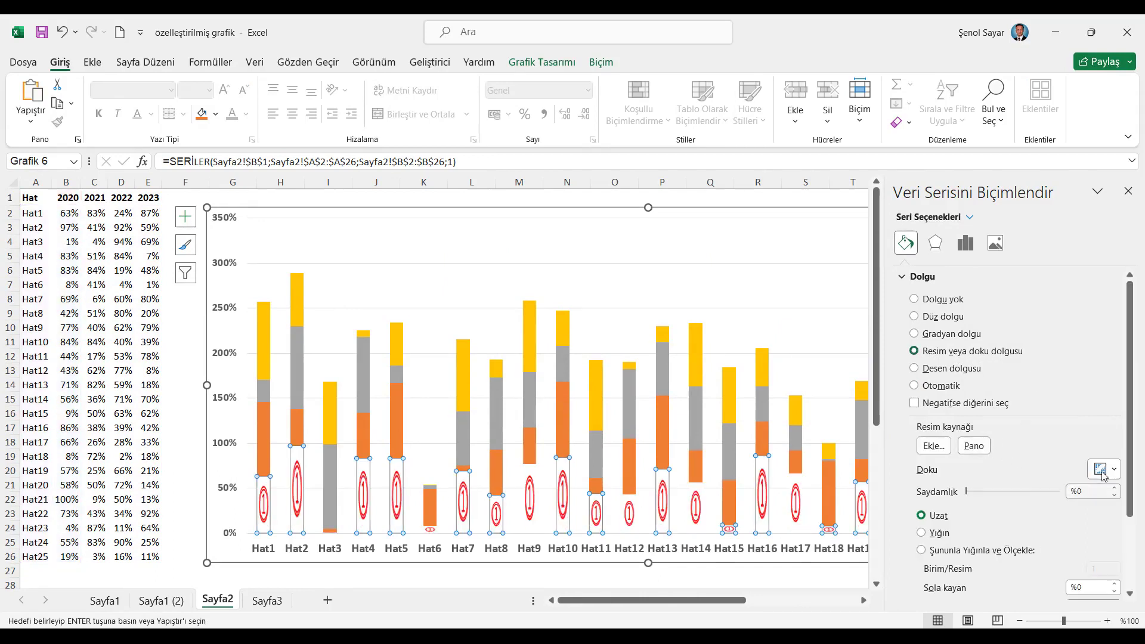
Stack and scale the 2020 series' picture fill at 0,2 units per picture
scroll(1013, 471, "down", 2)
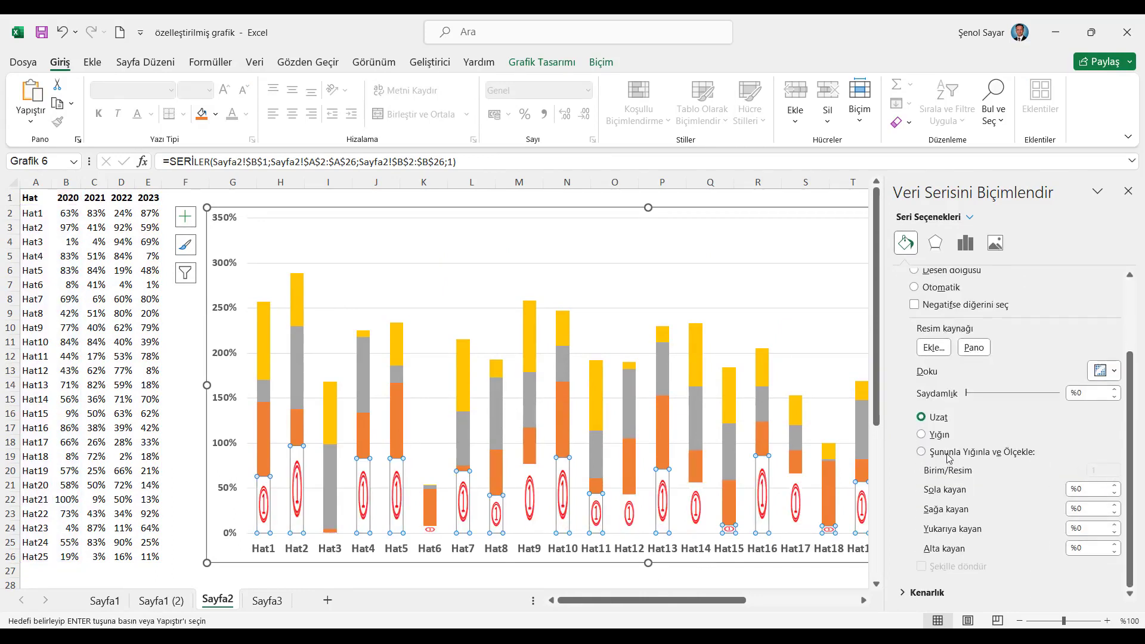
left_click(940, 454)
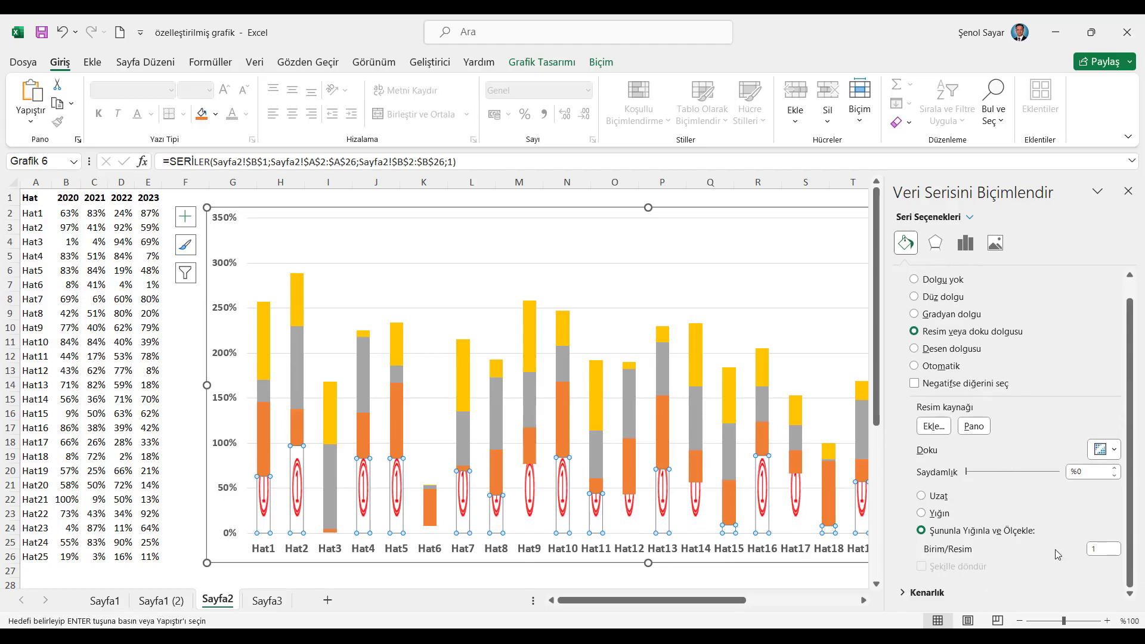
left_click_drag(1104, 549, 1083, 550)
left_click(1091, 476)
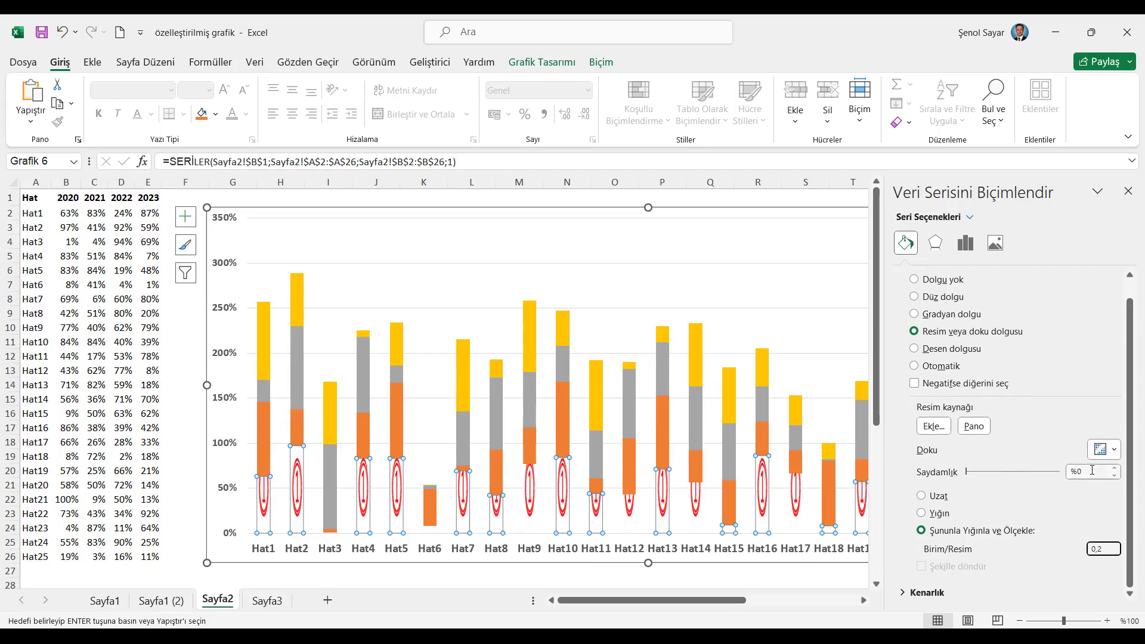
Try 0,15 and 0,25 units per picture on the 2020 series and restore 0,2
left_click(1116, 562)
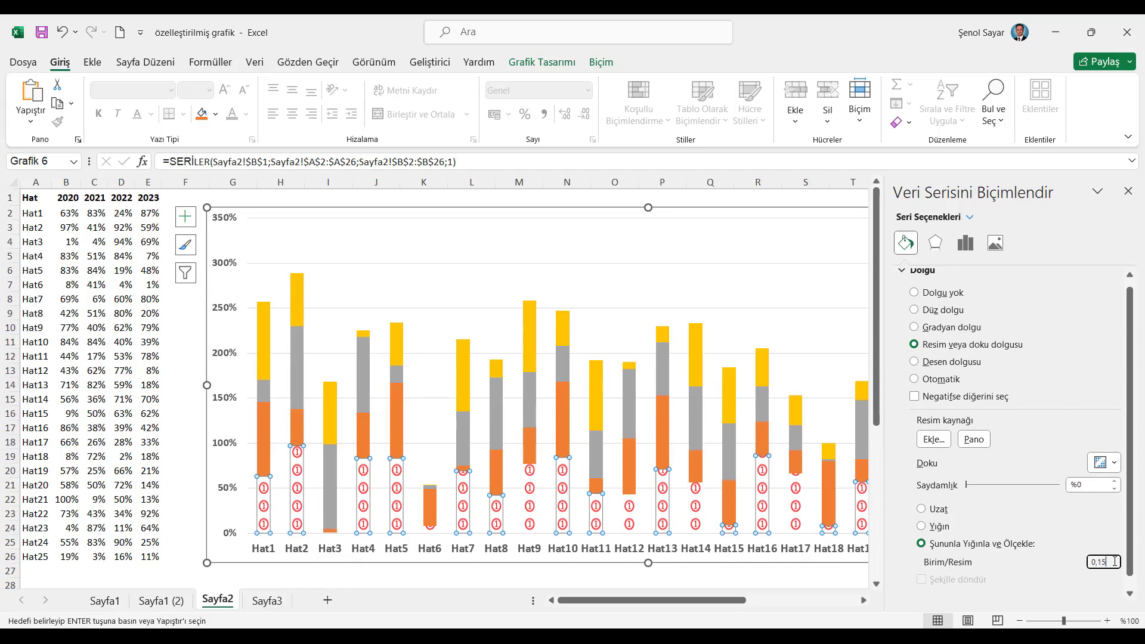
left_click(1082, 485)
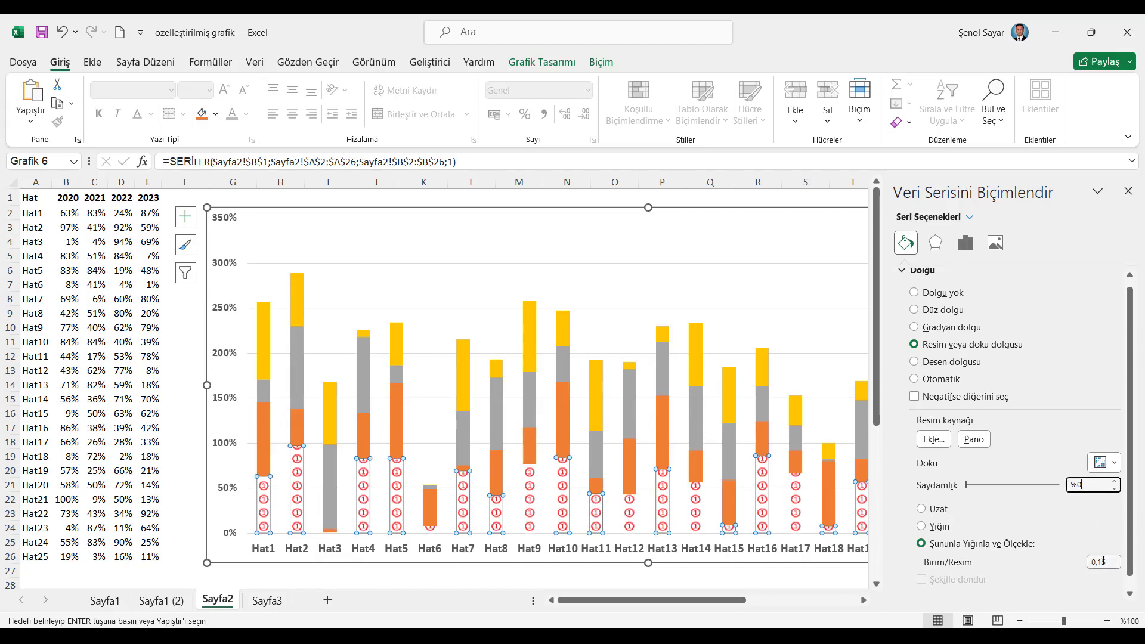
left_click_drag(1107, 561, 1100, 560)
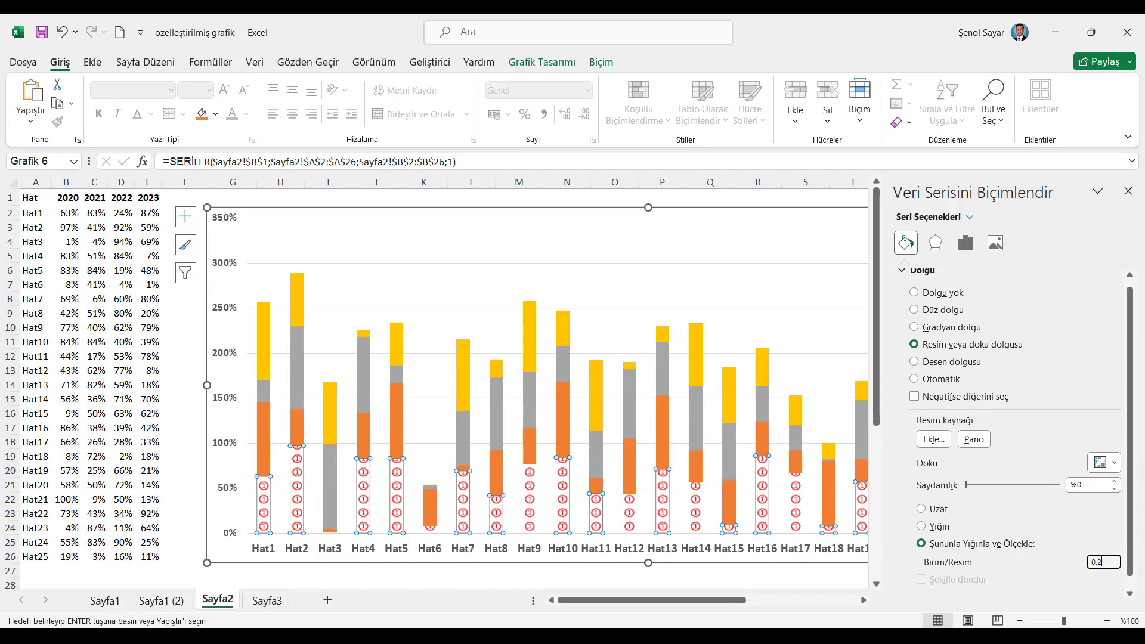
left_click(1101, 488)
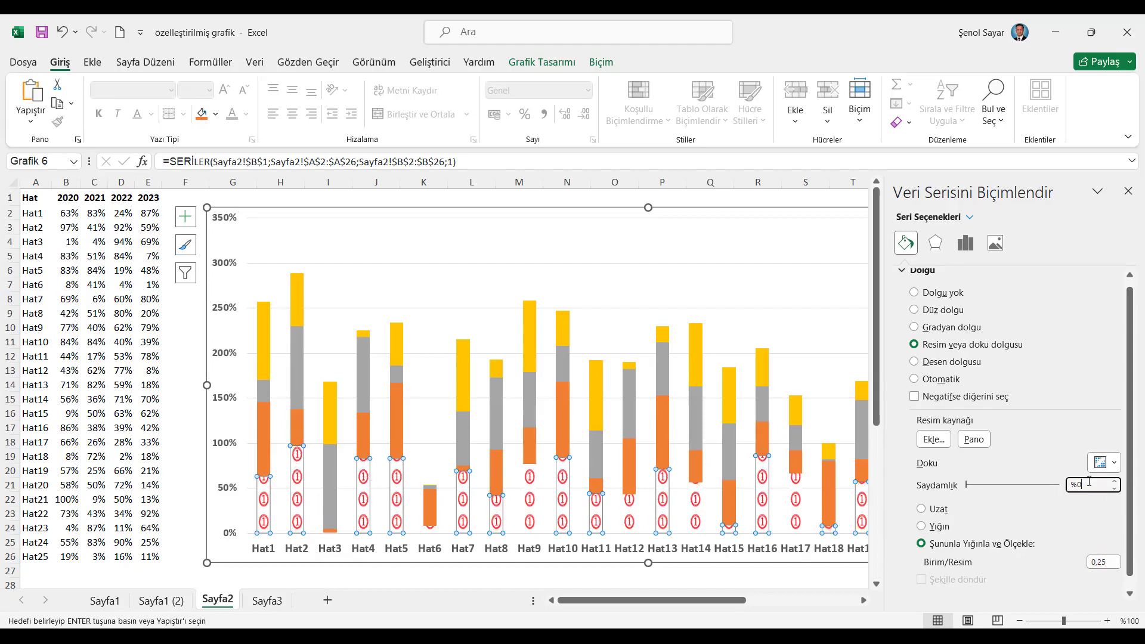
left_click(1107, 561)
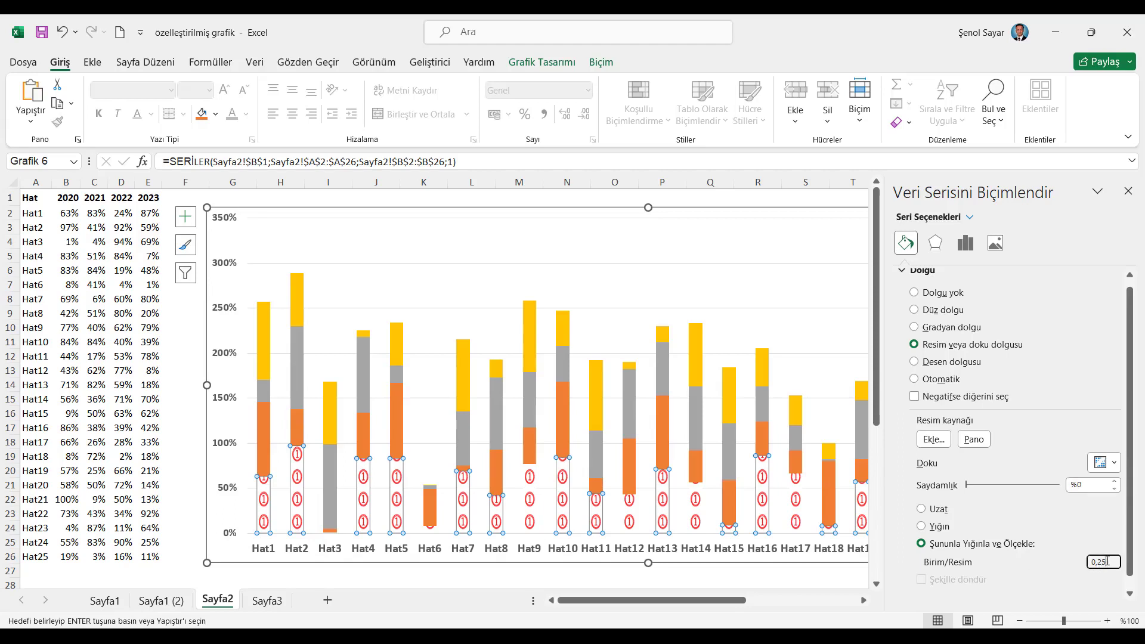
left_click(1092, 484)
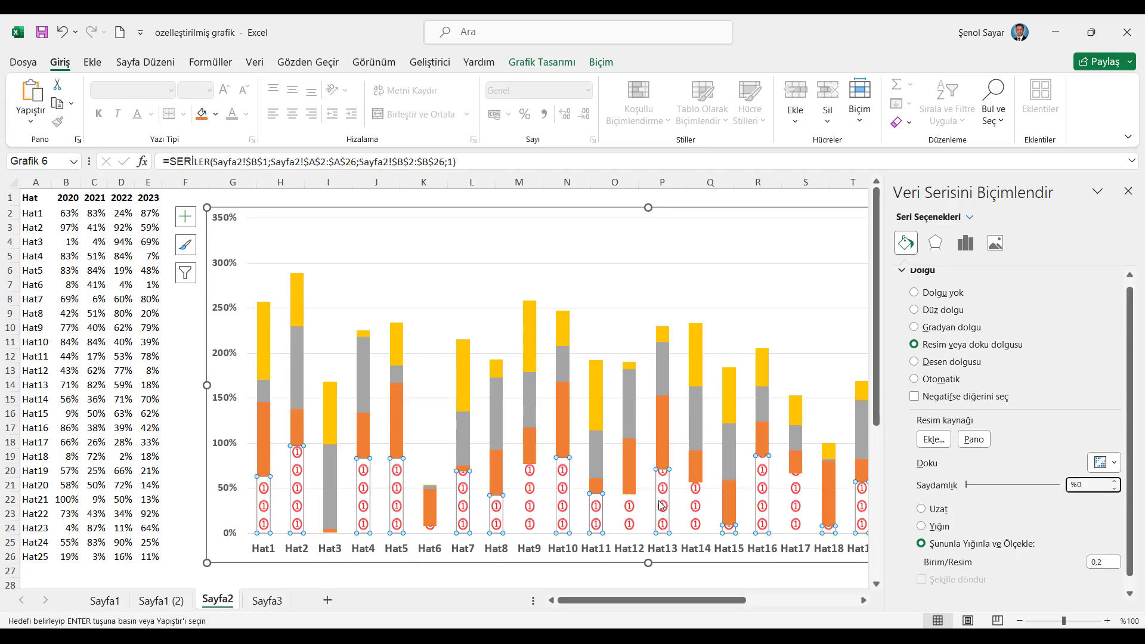
left_click(1127, 192)
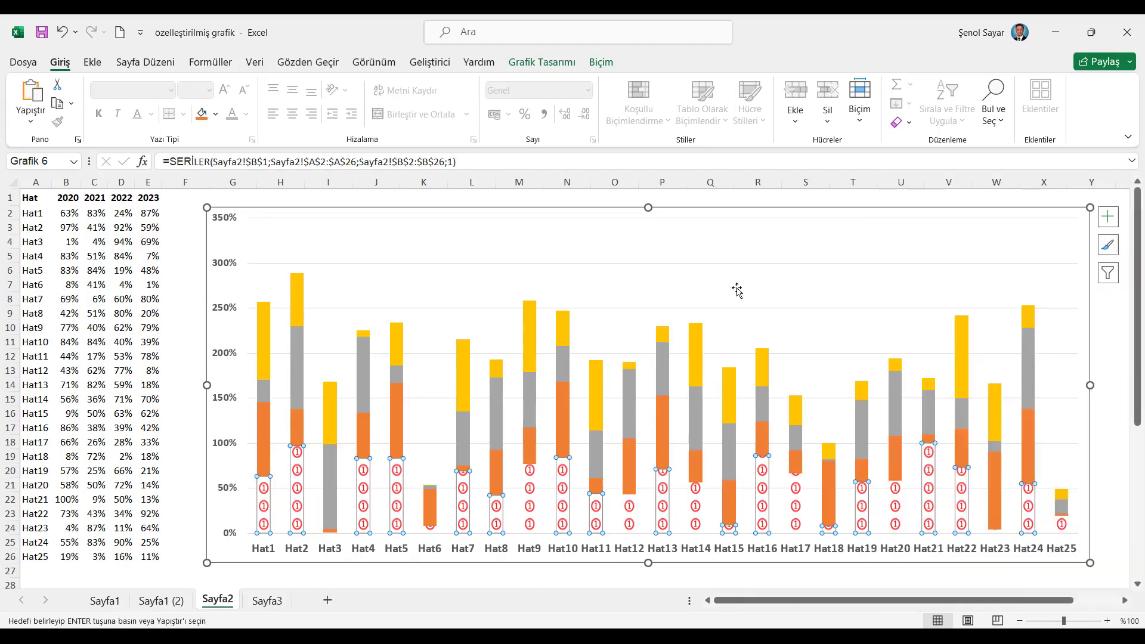
Copy the yellow circled 2 in A34 and apply it as the picture fill of the 2021 series
scroll(119, 470, "down", 6)
left_click(52, 456)
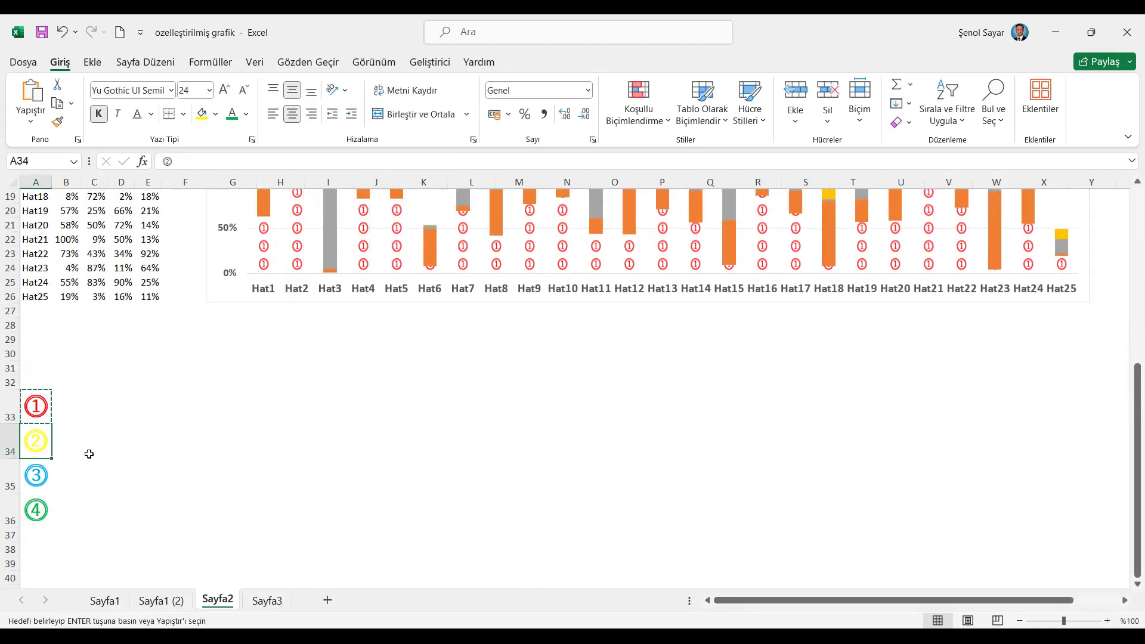
scroll(216, 457, "up", 6)
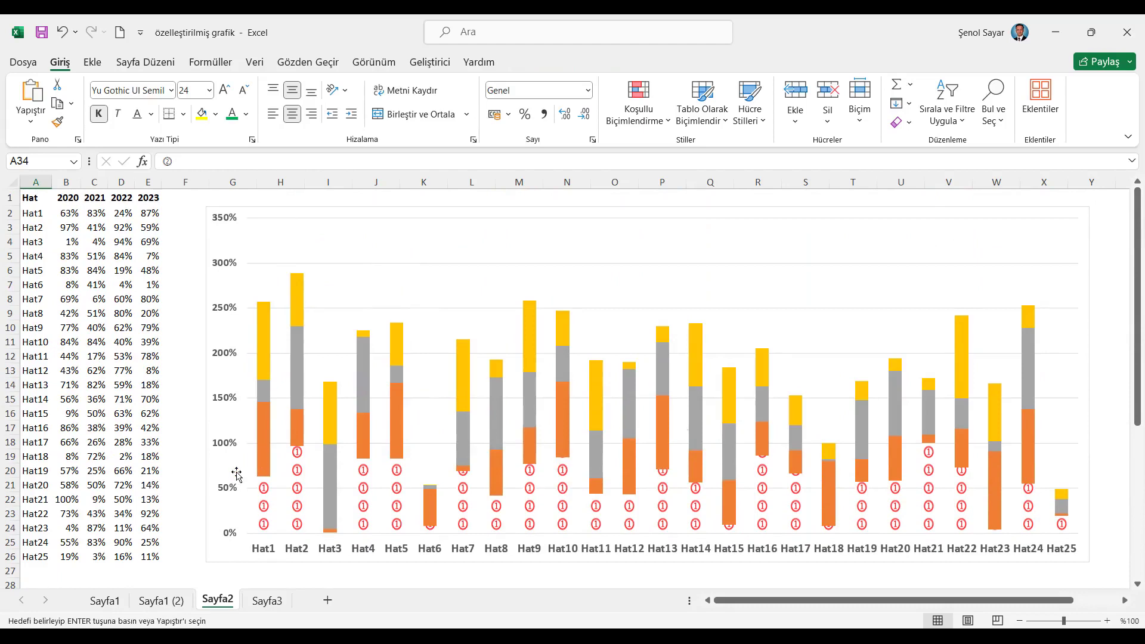
right_click(265, 437)
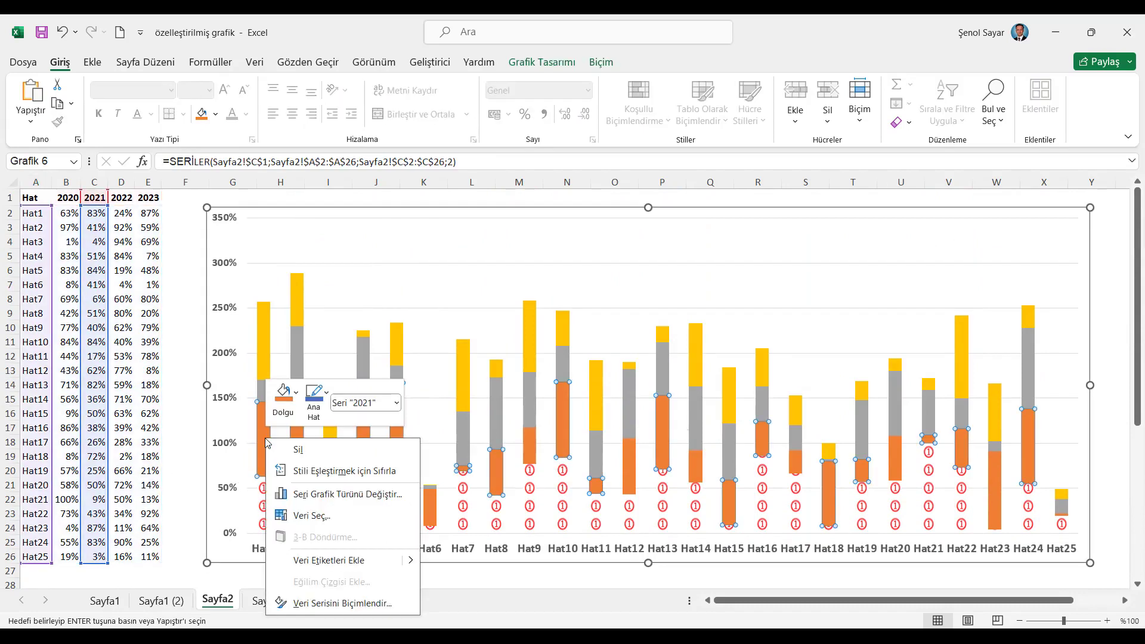
left_click(322, 604)
left_click(905, 242)
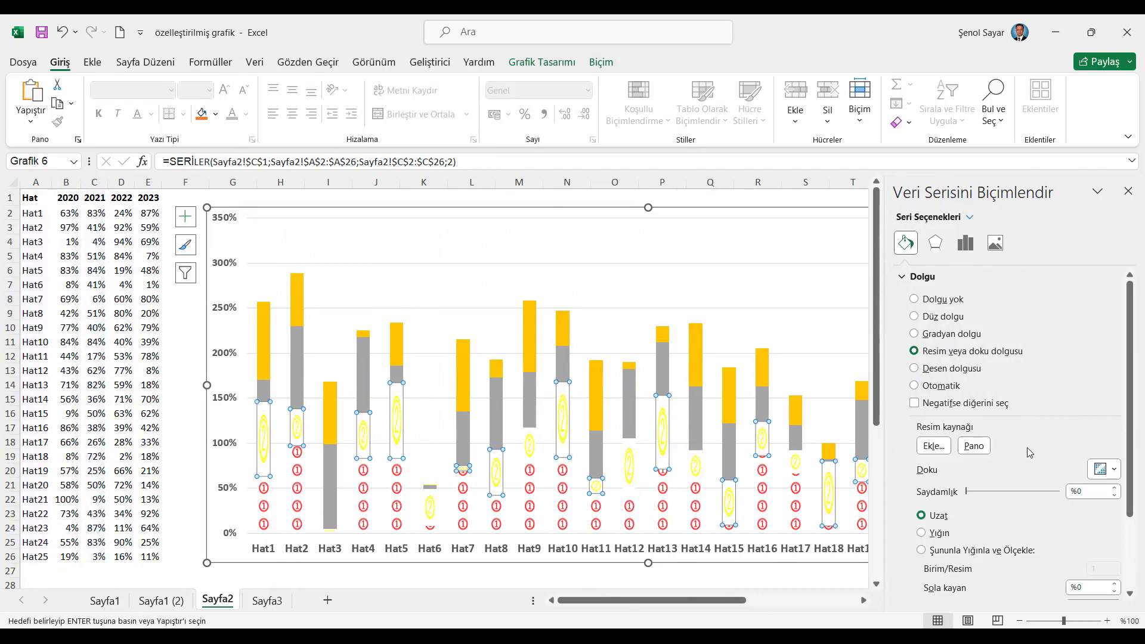
Stack and scale the 2021 series' picture fill with the same units per picture as the 2020 series
scroll(1025, 454, "down", 1)
scroll(1011, 495, "down", 1)
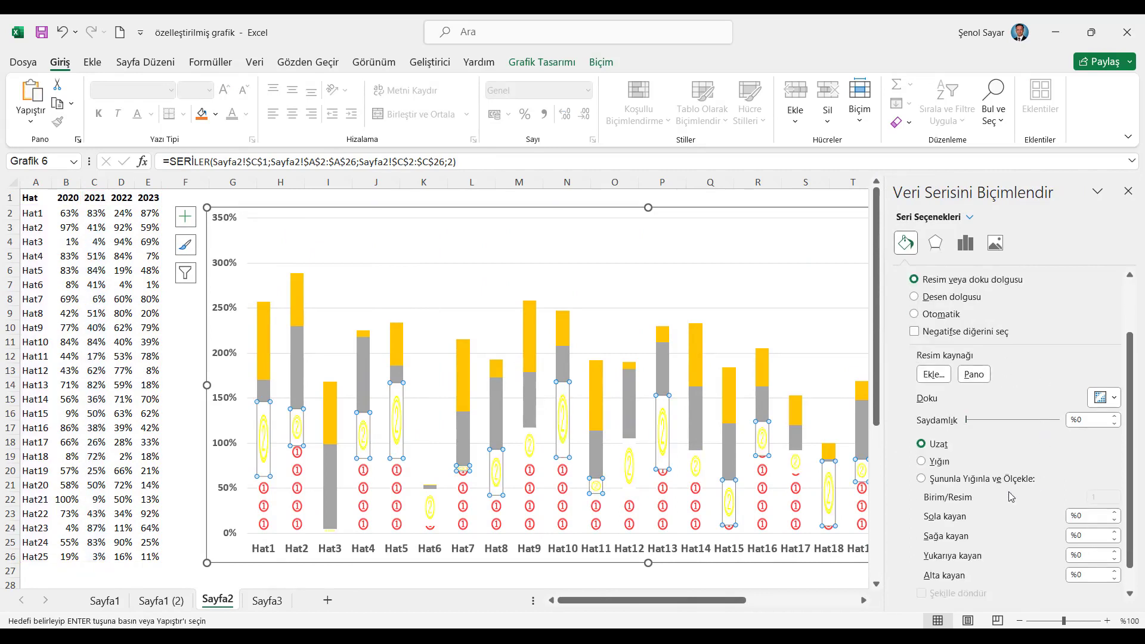
left_click(944, 480)
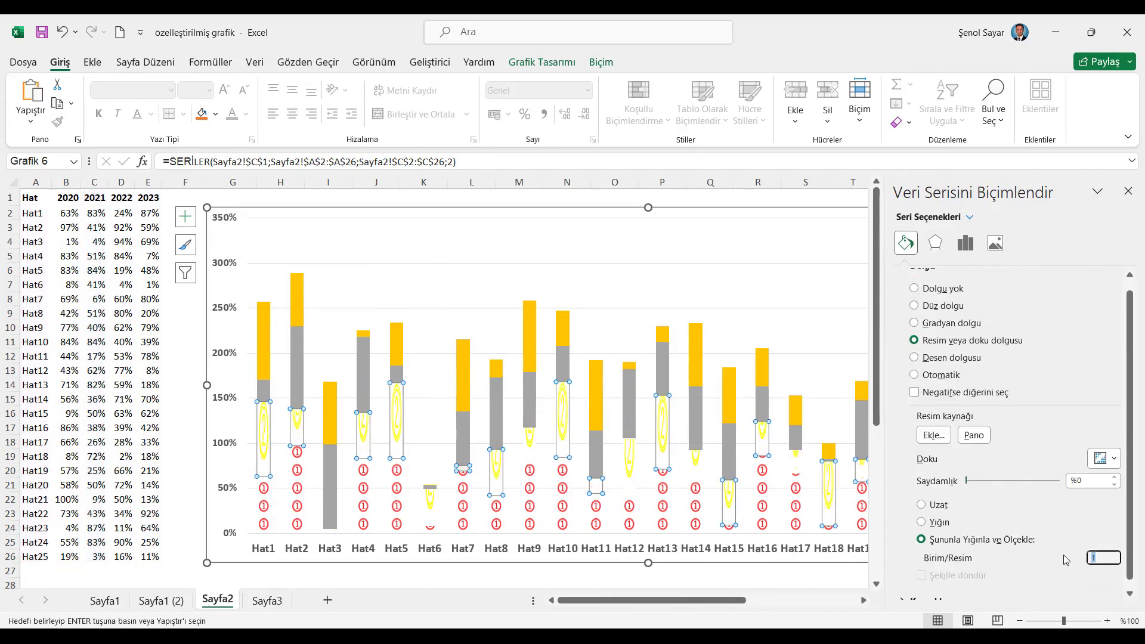
left_click(1092, 482)
left_click(1128, 191)
Copy the light blue circled 3 in A35 and apply it as the picture fill of the 2022 series
scroll(213, 485, "down", 5)
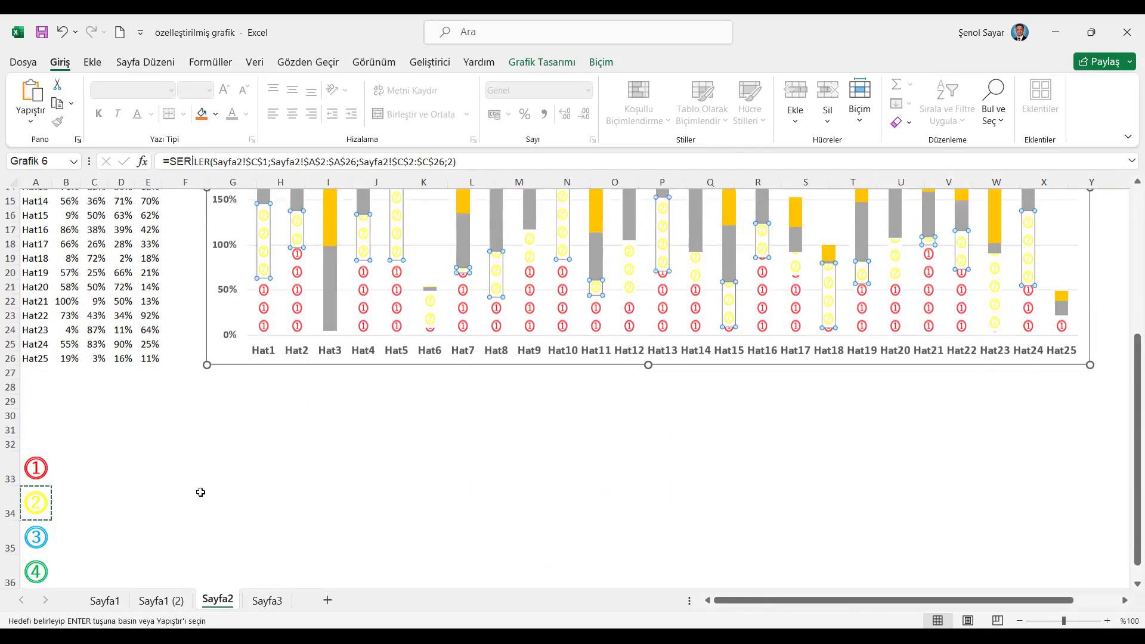
left_click(51, 525)
scroll(166, 473, "up", 5)
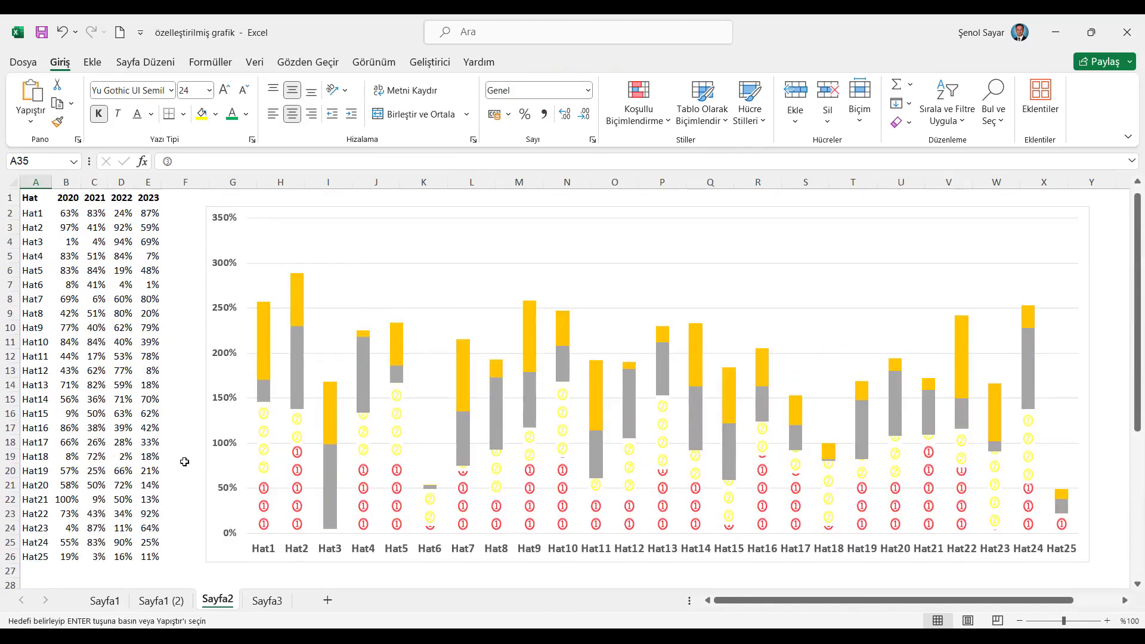
right_click(268, 395)
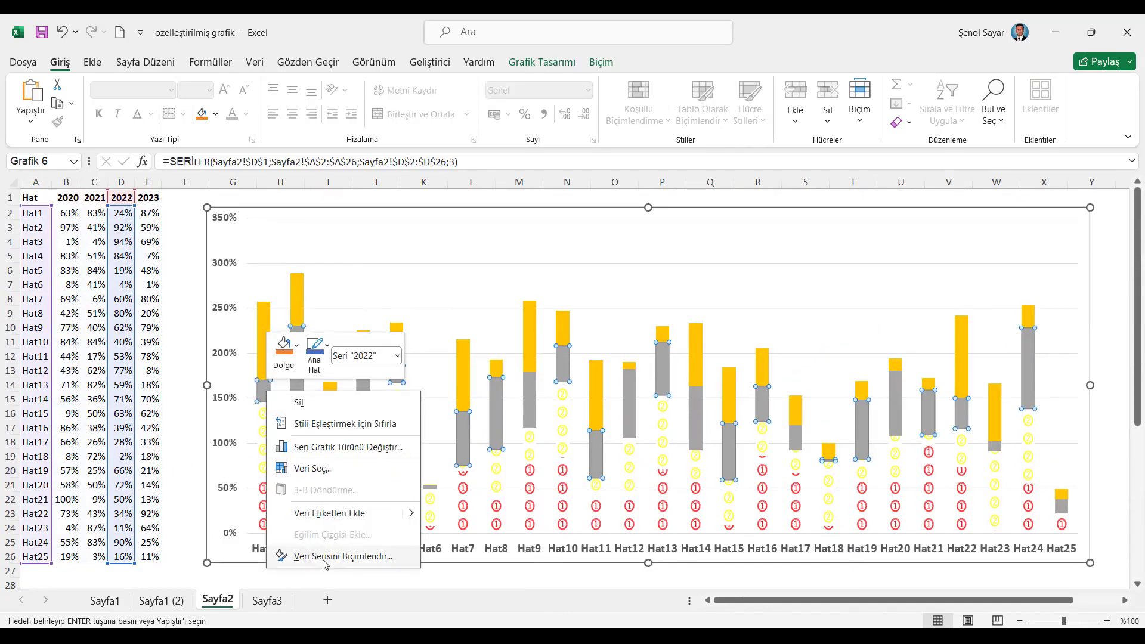
left_click(325, 559)
left_click(905, 242)
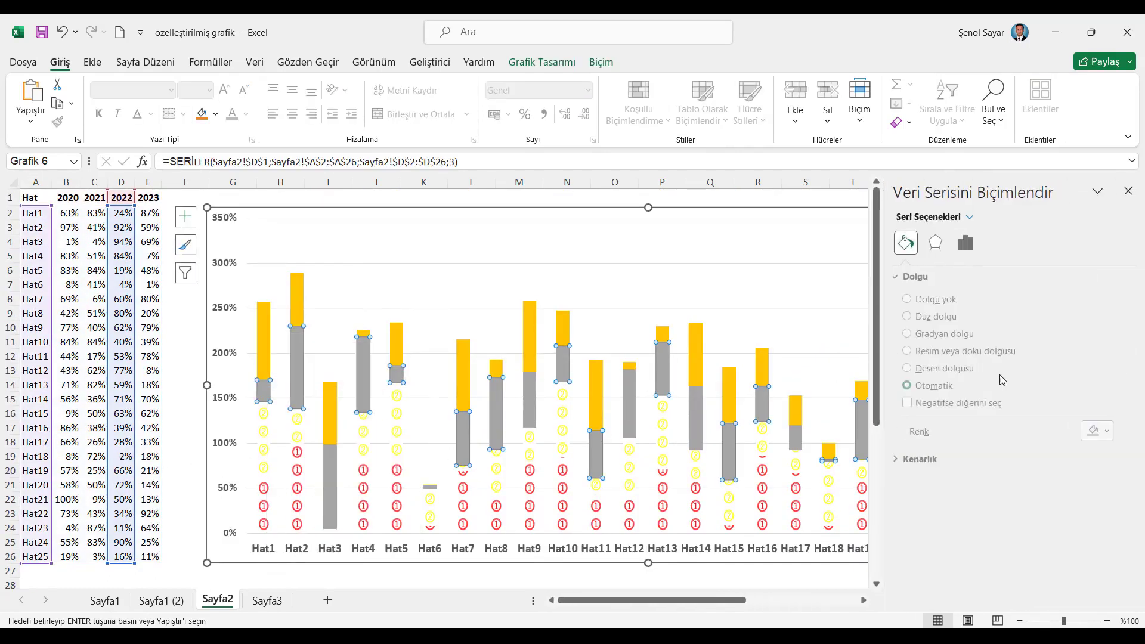
left_click(937, 357)
Stack and scale the 2022 series' picture fill with the same units per picture as the 2020 and 2021 series
scroll(1049, 537, "down", 1)
scroll(1050, 551, "down", 1)
left_click(921, 478)
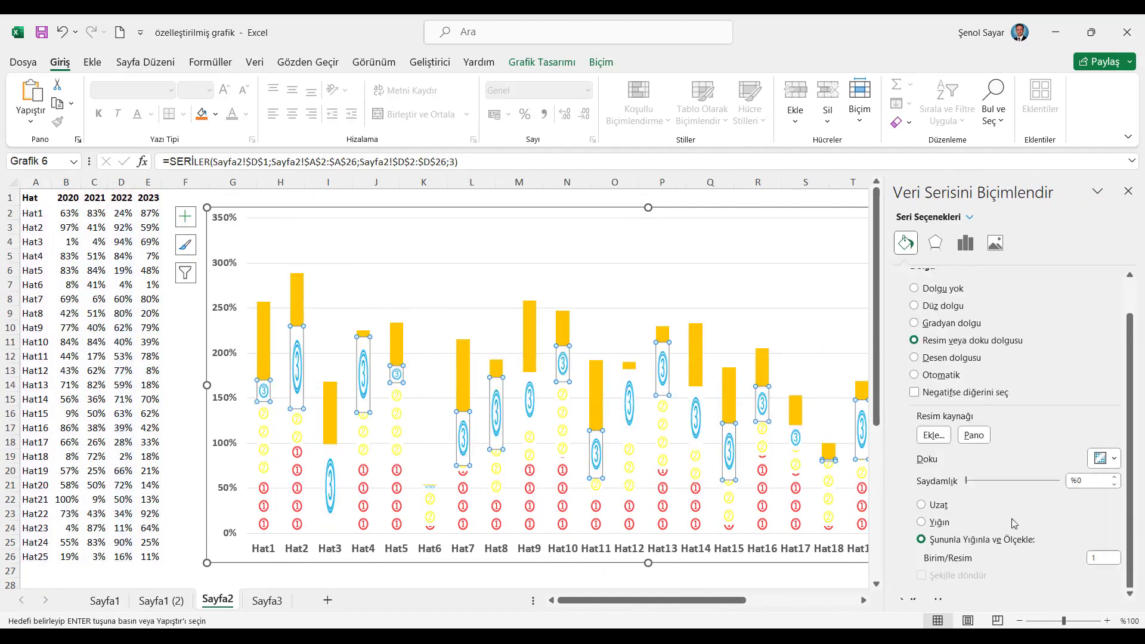
double_click(1104, 556)
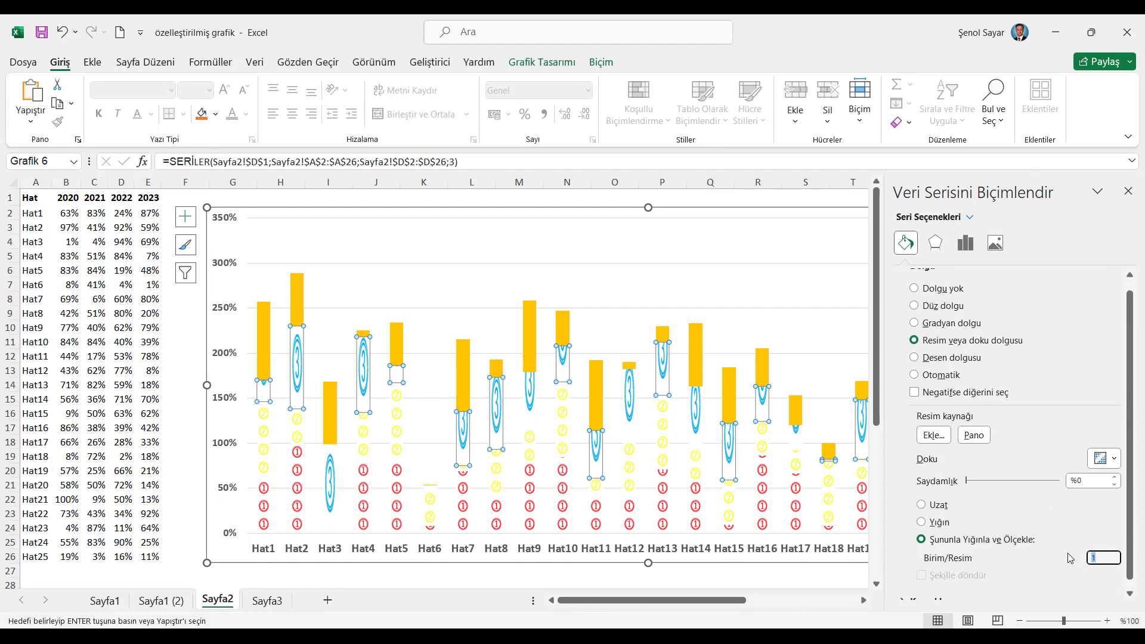
left_click(1098, 480)
left_click(1128, 191)
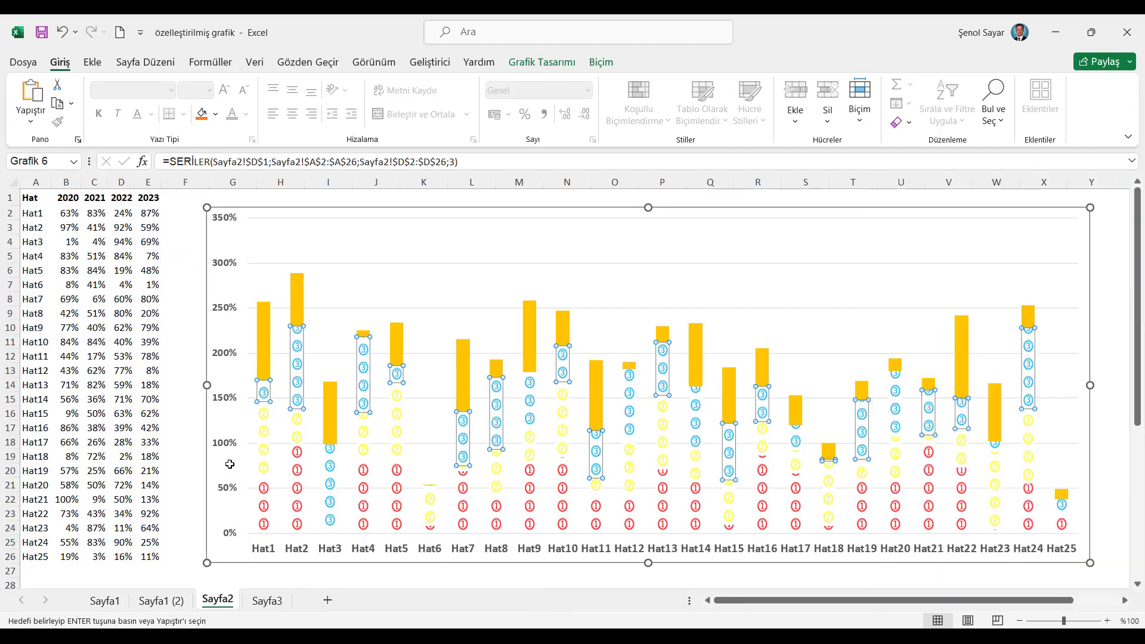
Copy the green circled 4 in A36 and apply it from the clipboard as the picture fill of the 2023 series
scroll(59, 554, "down", 6)
left_click(31, 511)
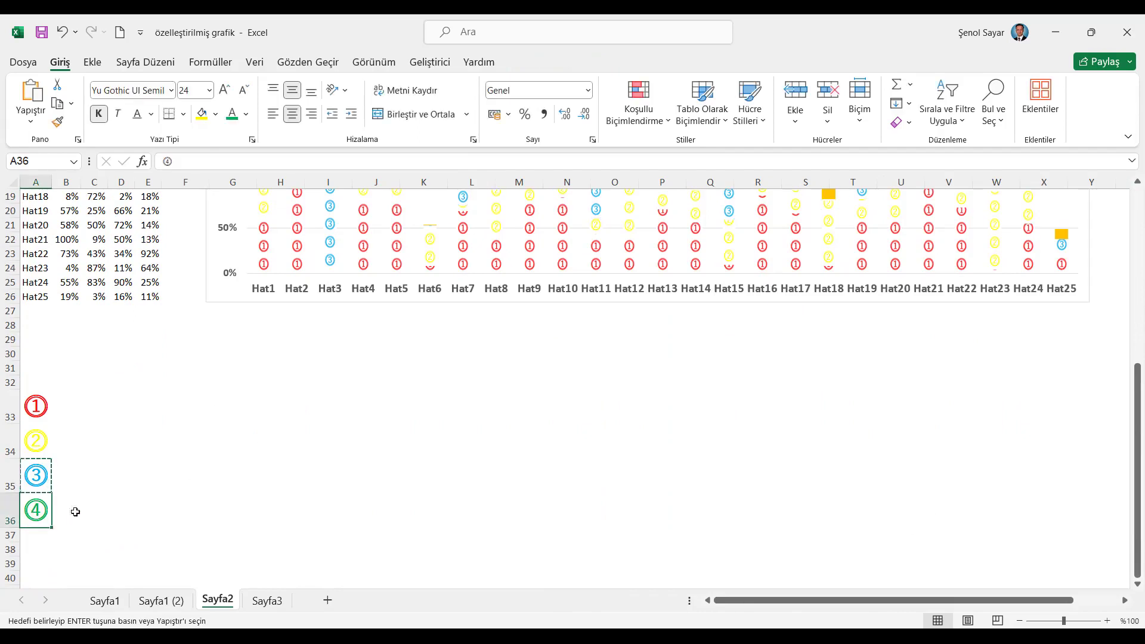
scroll(74, 509, "up", 6)
right_click(265, 359)
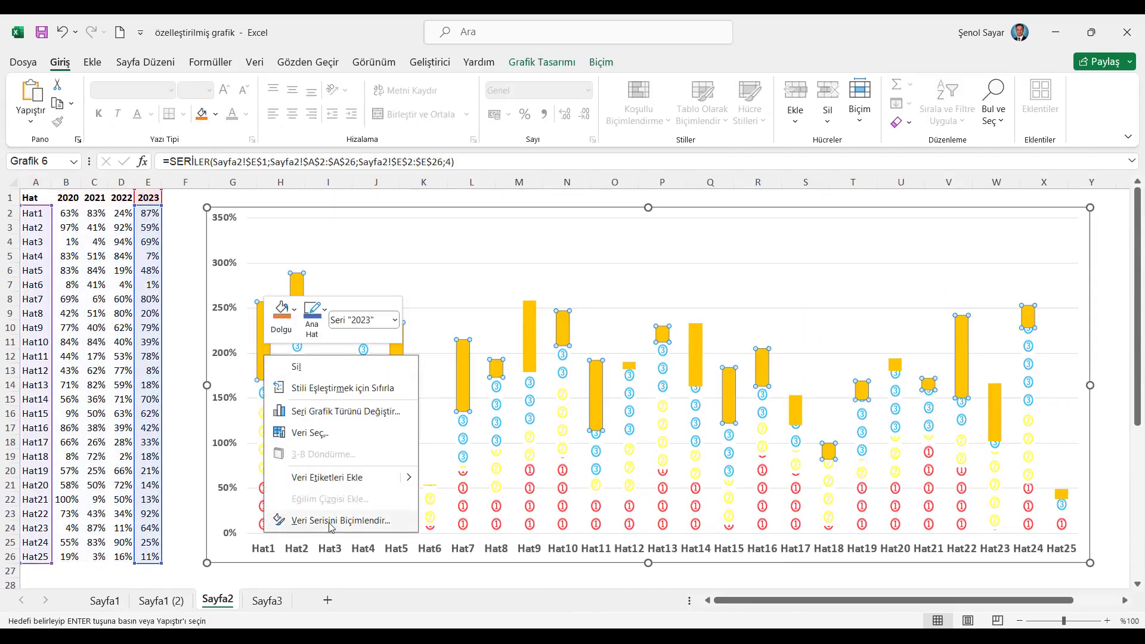
left_click(346, 519)
left_click(905, 243)
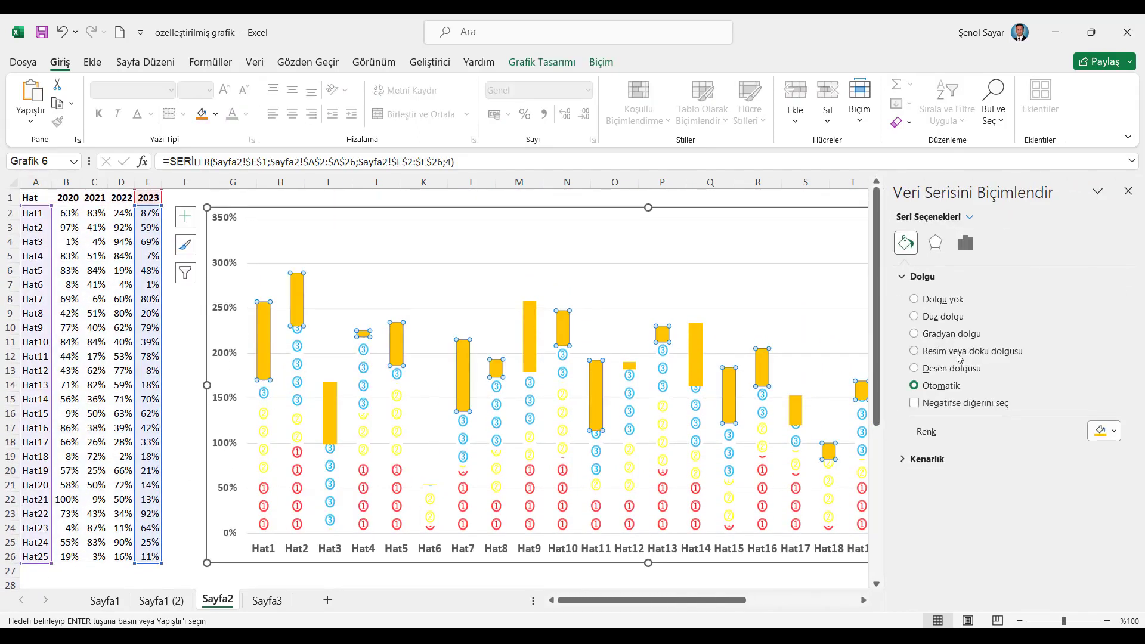
left_click(936, 350)
left_click(973, 445)
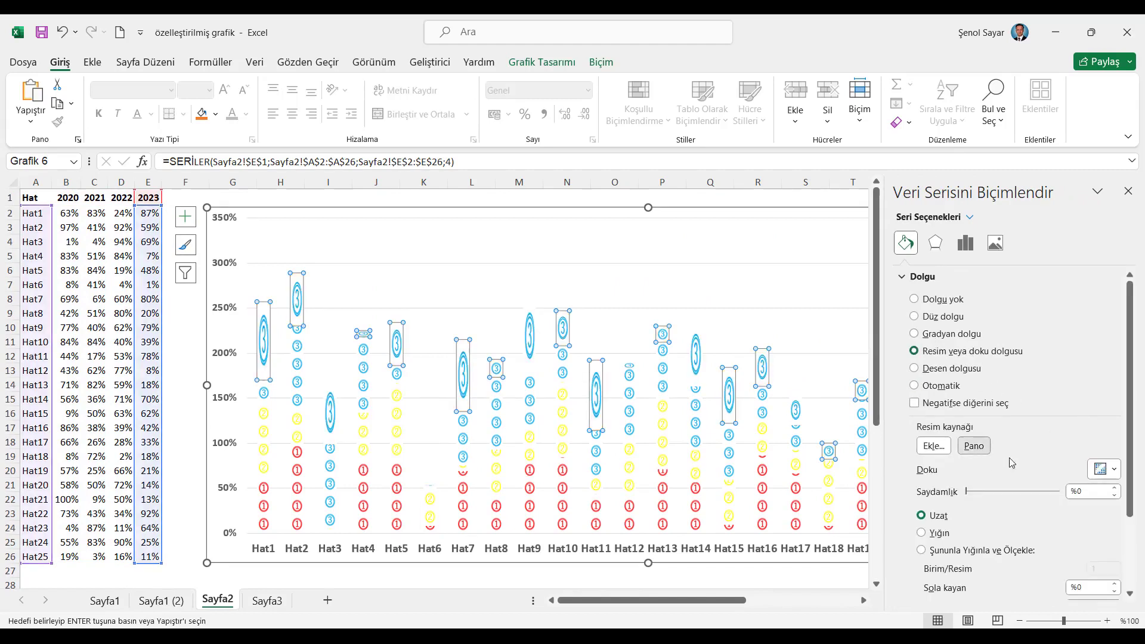
Stack and scale the 2023 series' picture fill at 0,2 units per picture
scroll(1058, 497, "down", 2)
left_click(957, 479)
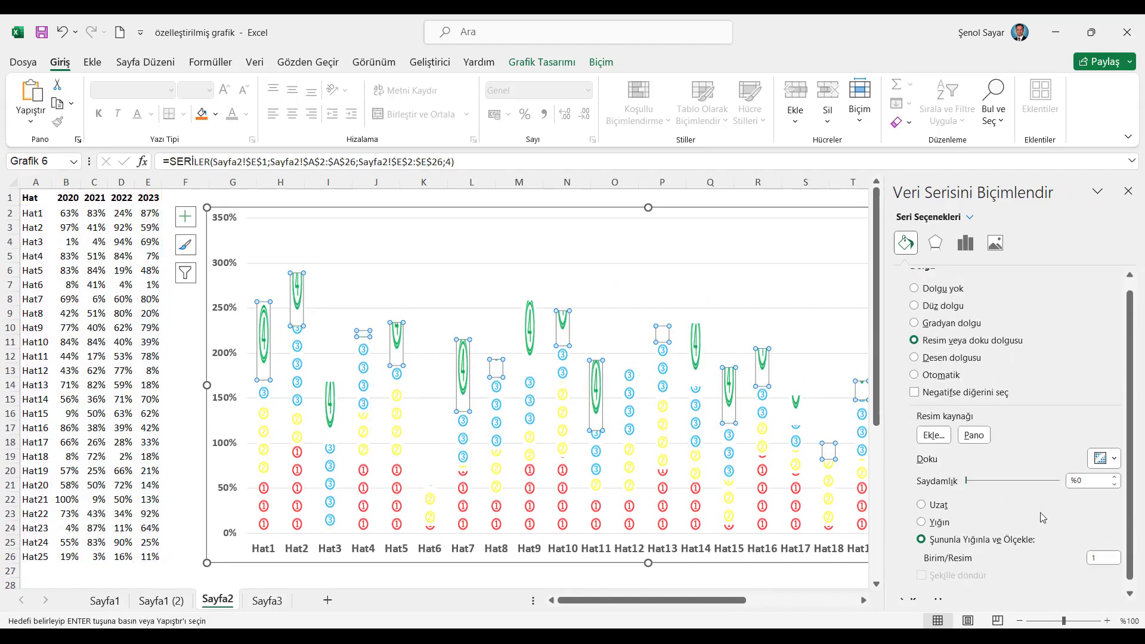
key("Tab")
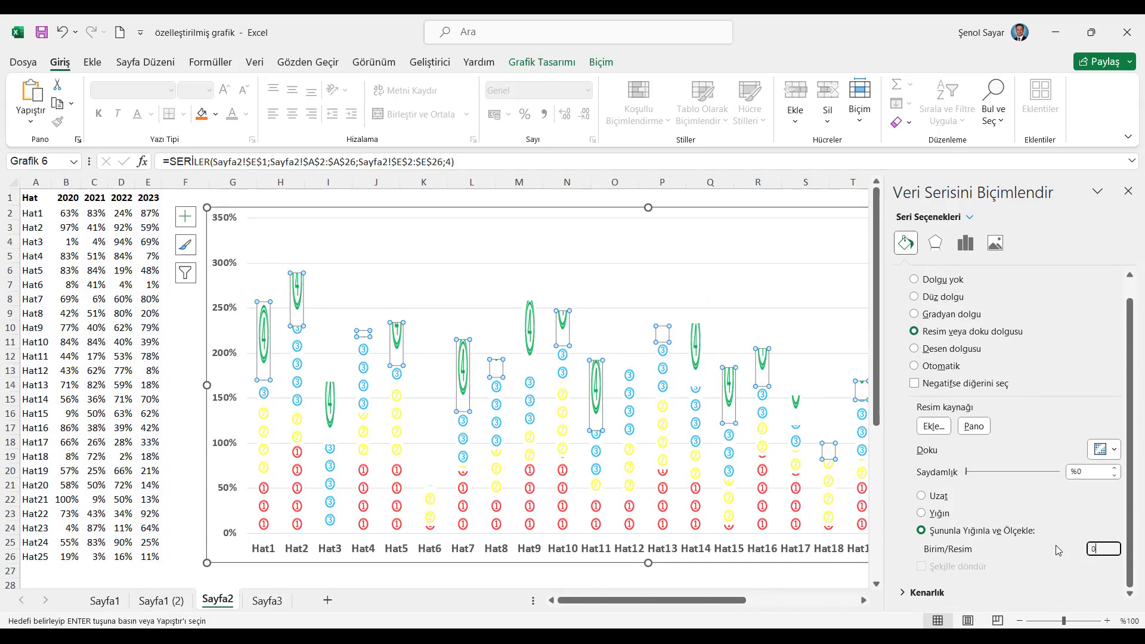
type("0,2")
key("shift+Tab")
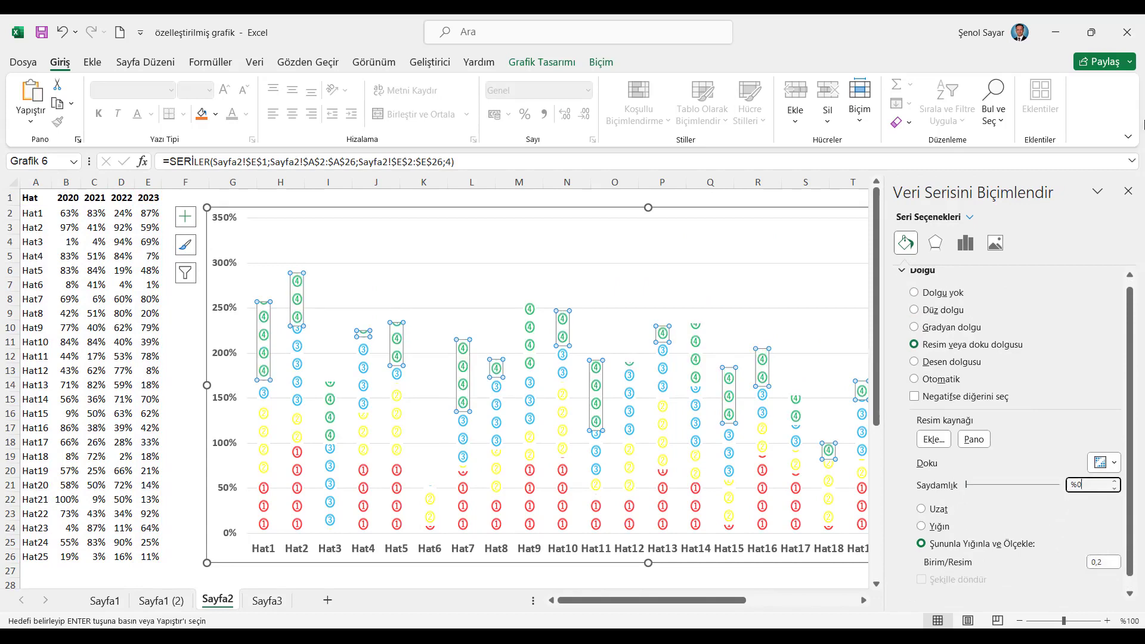
left_click(1129, 190)
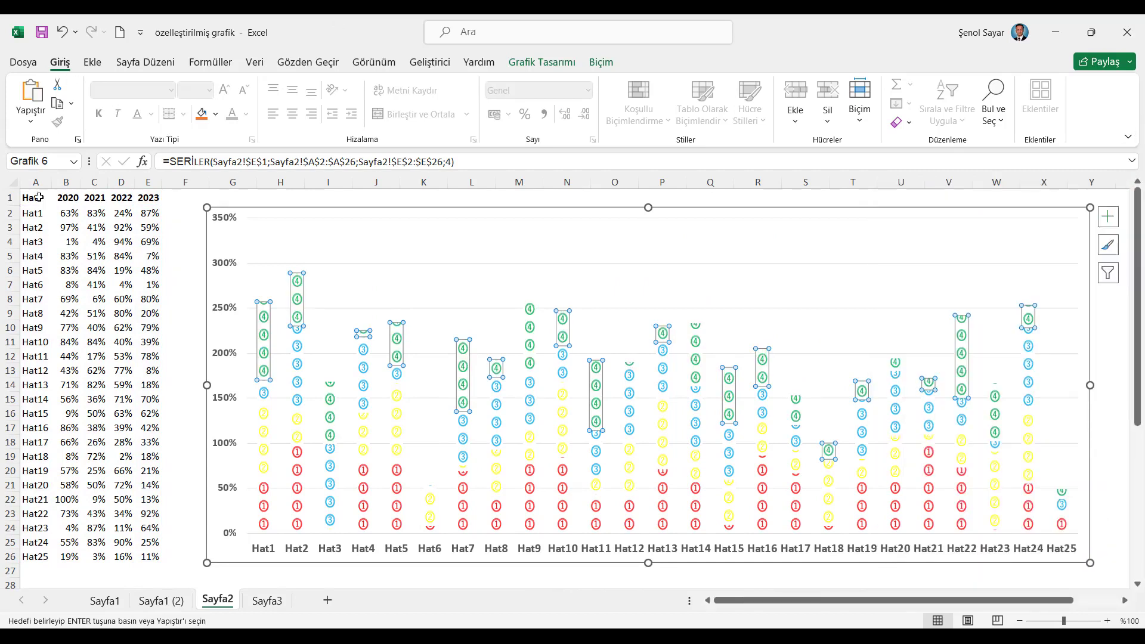
Remove both the fill and the outline from the stacked column chart's chart area
left_click(39, 198)
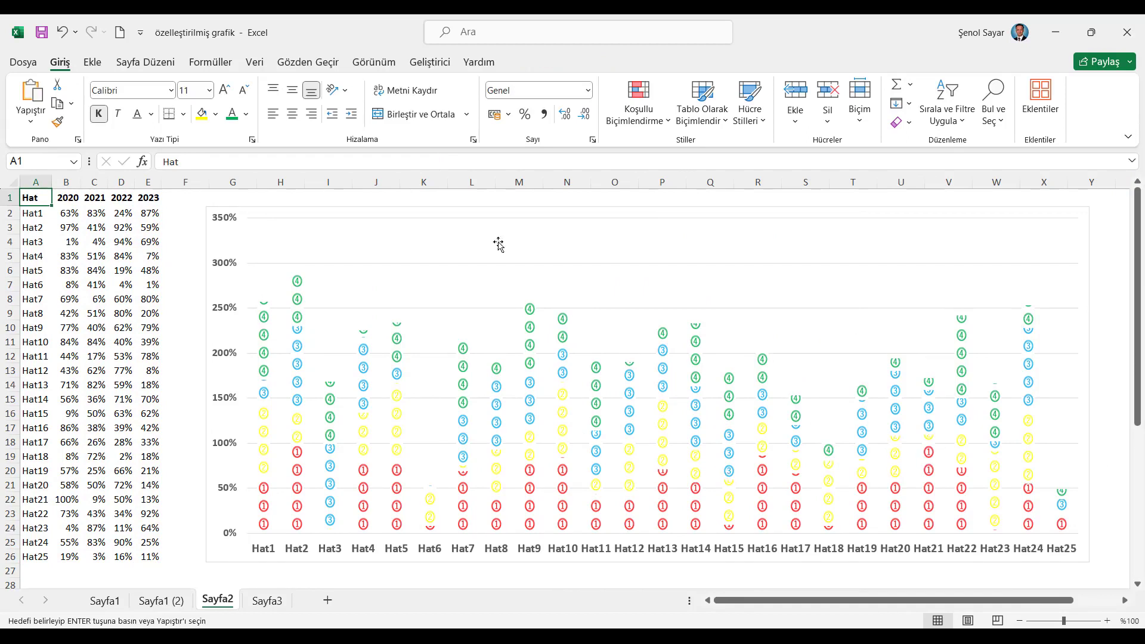
left_click(291, 212)
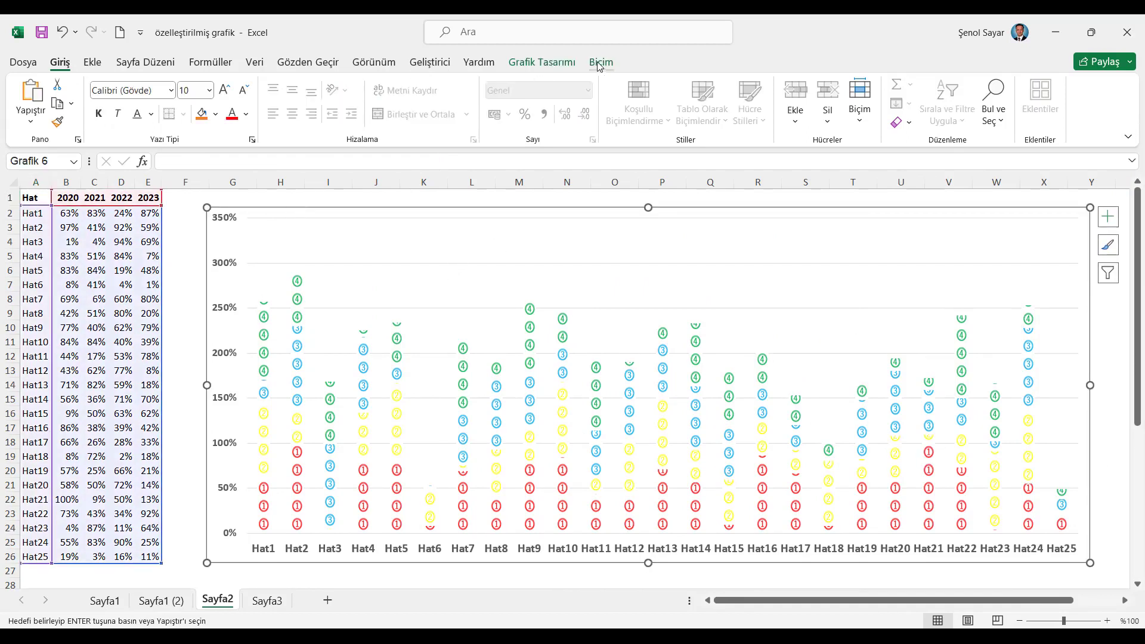
left_click(600, 62)
left_click(453, 84)
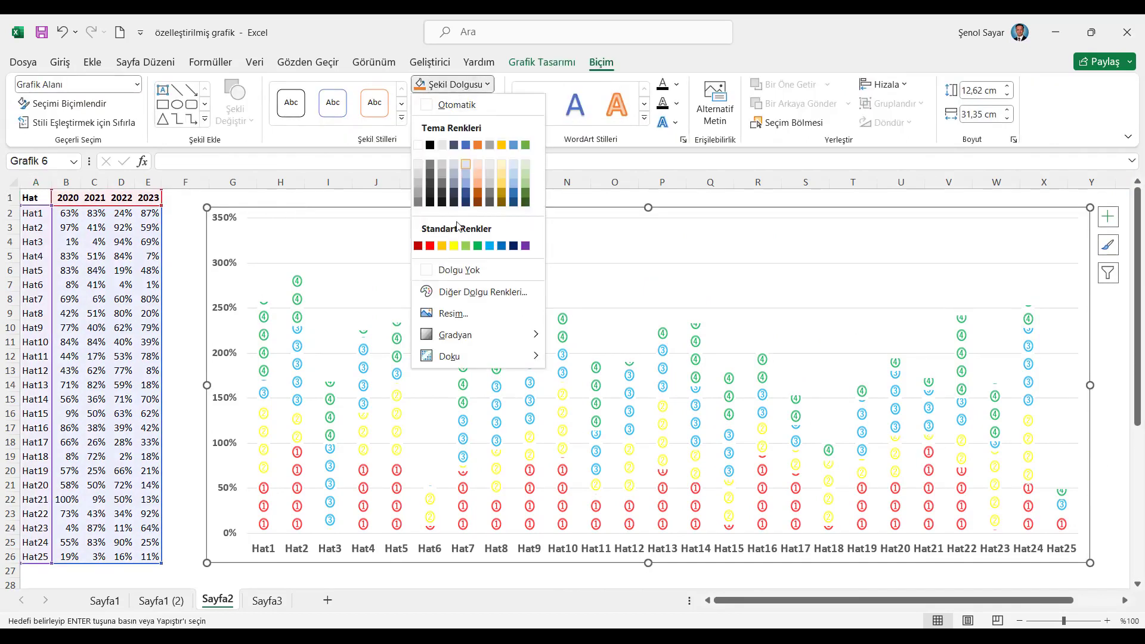
left_click(443, 271)
left_click(454, 103)
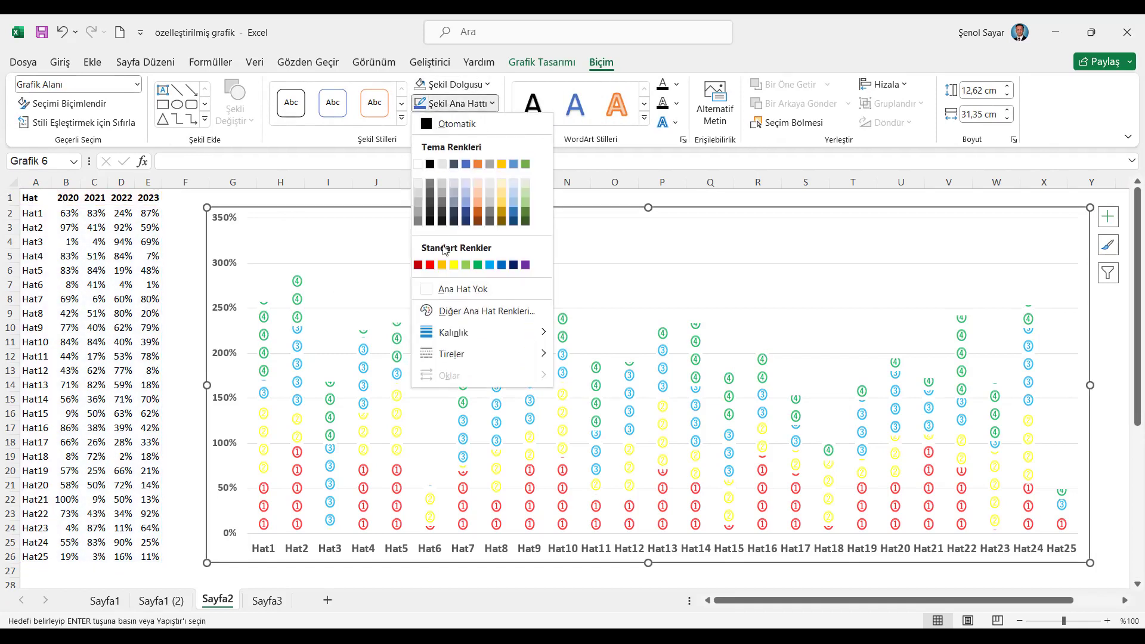
left_click(447, 290)
Enlarge the chart at two opposite corners to about 13,44 cm high and 33,13 cm wide
left_click(235, 284)
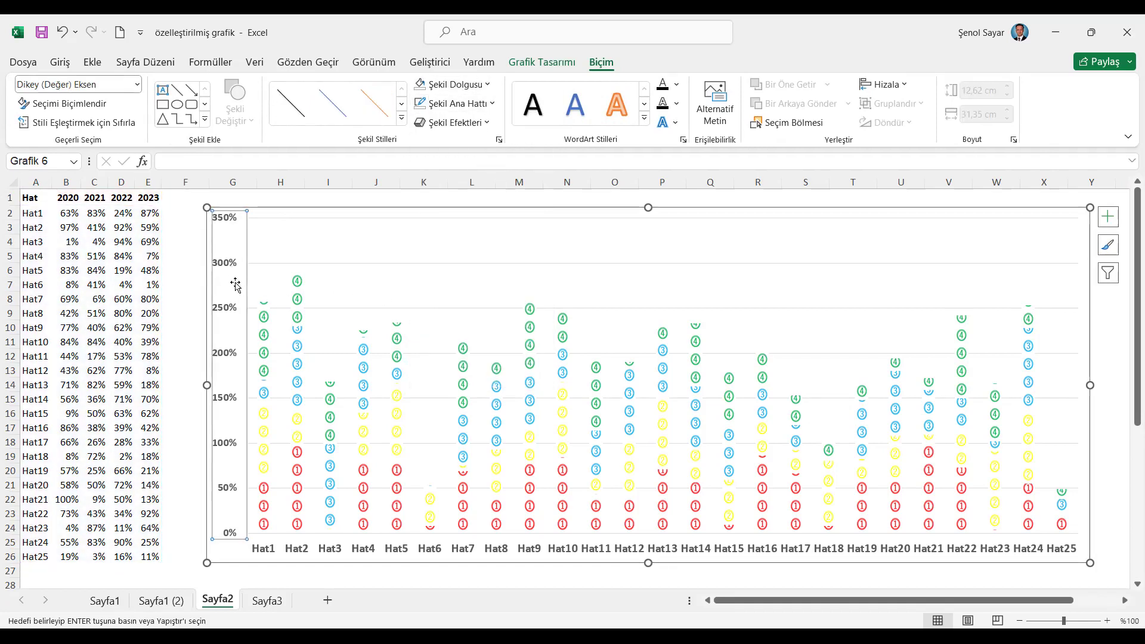
left_click_drag(292, 206, 268, 196)
left_click_drag(1066, 550, 1115, 575)
Reduce the gap width of the 2020 data series to widen the chart's columns, and deselect the chart
right_click(949, 532)
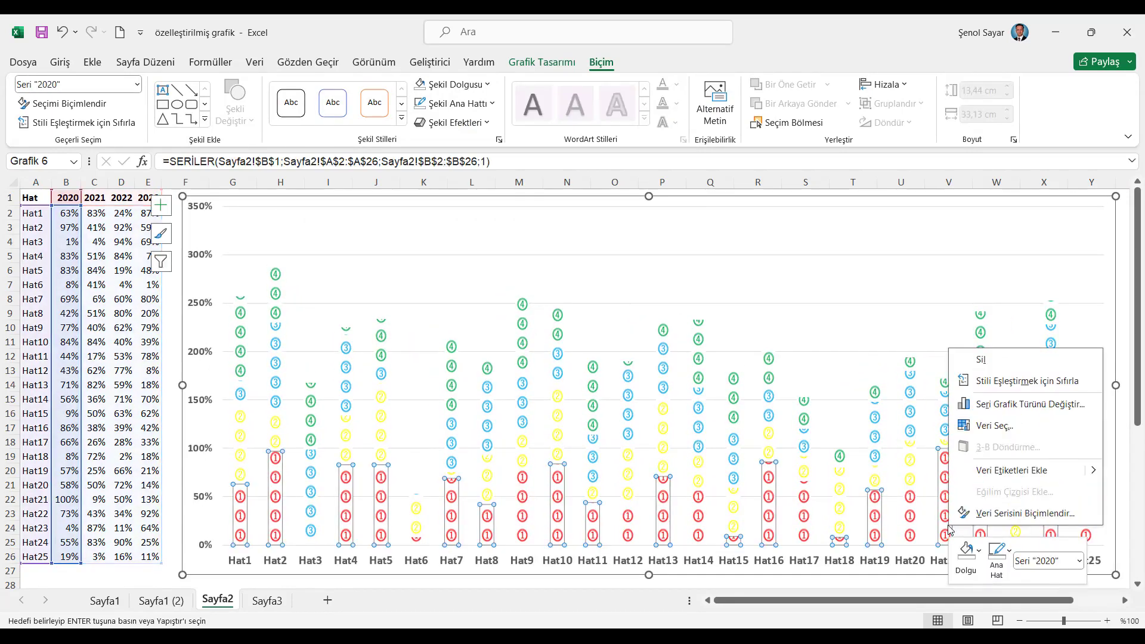
left_click(980, 518)
left_click_drag(1004, 371, 991, 372)
left_click(1113, 375)
left_click(1113, 375)
left_click(1113, 375)
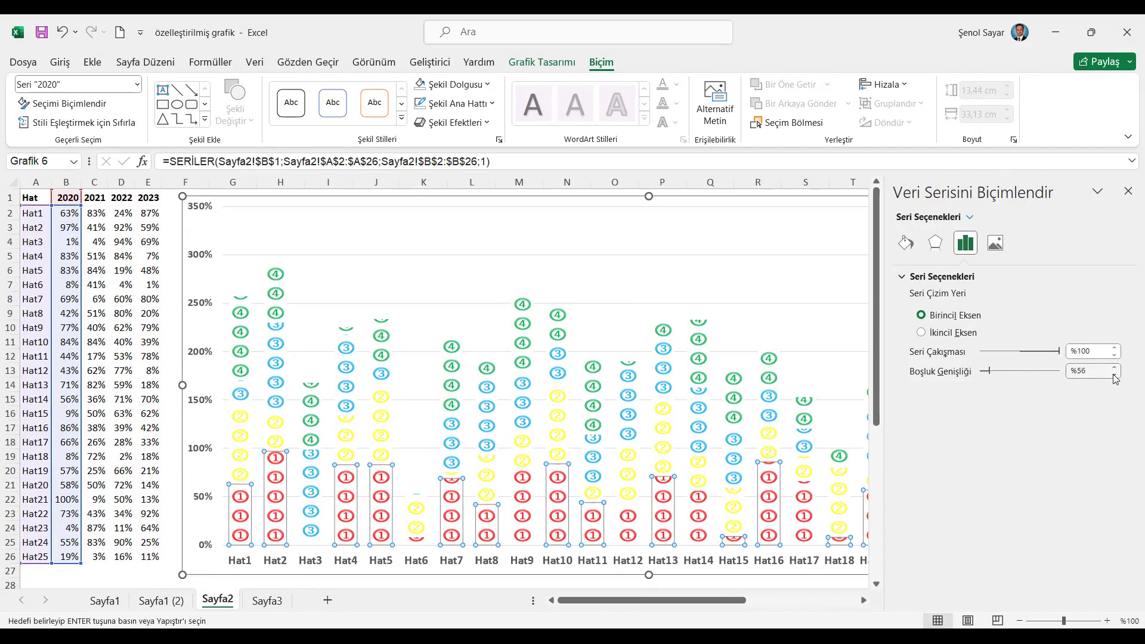
left_click(1113, 375)
left_click(1113, 375)
left_click(1113, 375)
left_click(1113, 375)
left_click(1127, 190)
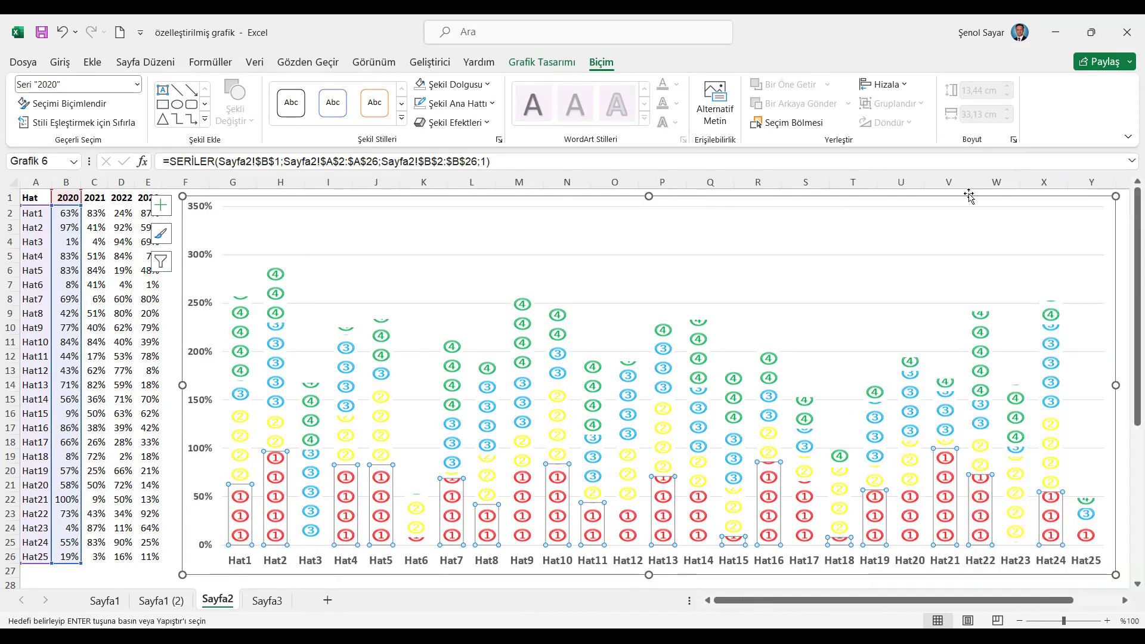
left_click(288, 211)
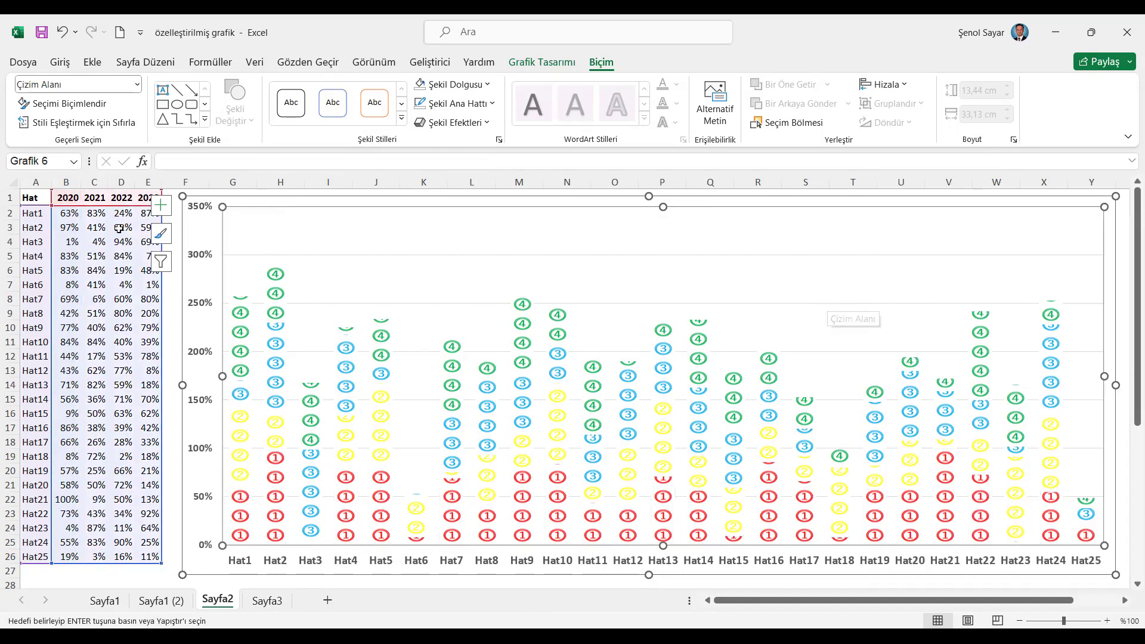
left_click(43, 198)
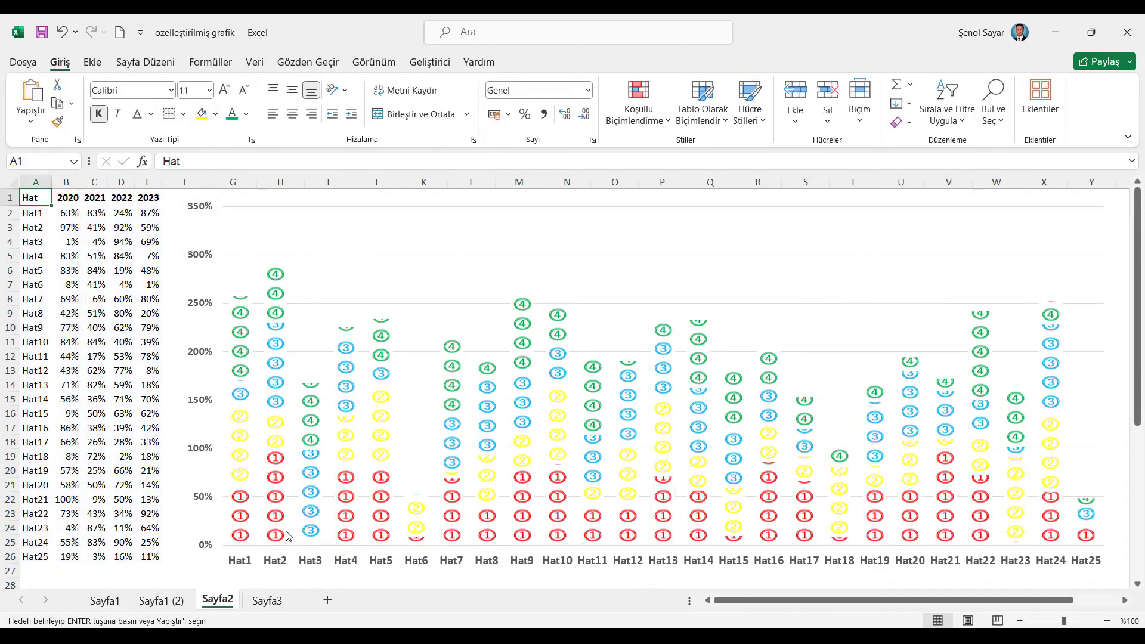
Increase the font size of the horizontal axis labels Hat1–Hat25 to 16
left_click(272, 561)
left_click(59, 62)
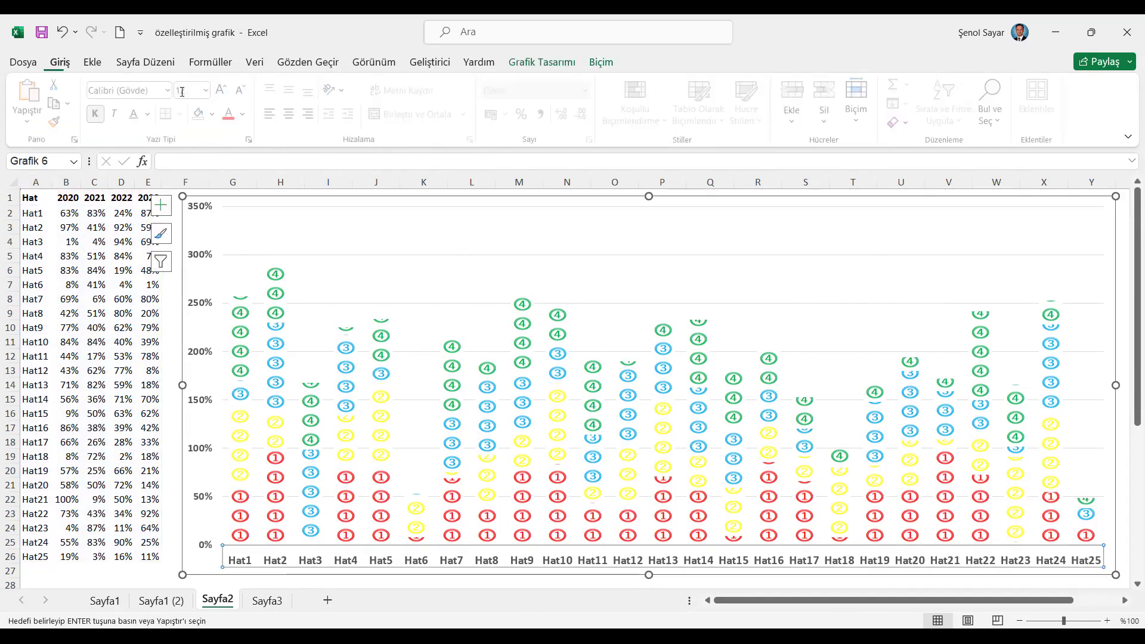
left_click(224, 92)
left_click(224, 92)
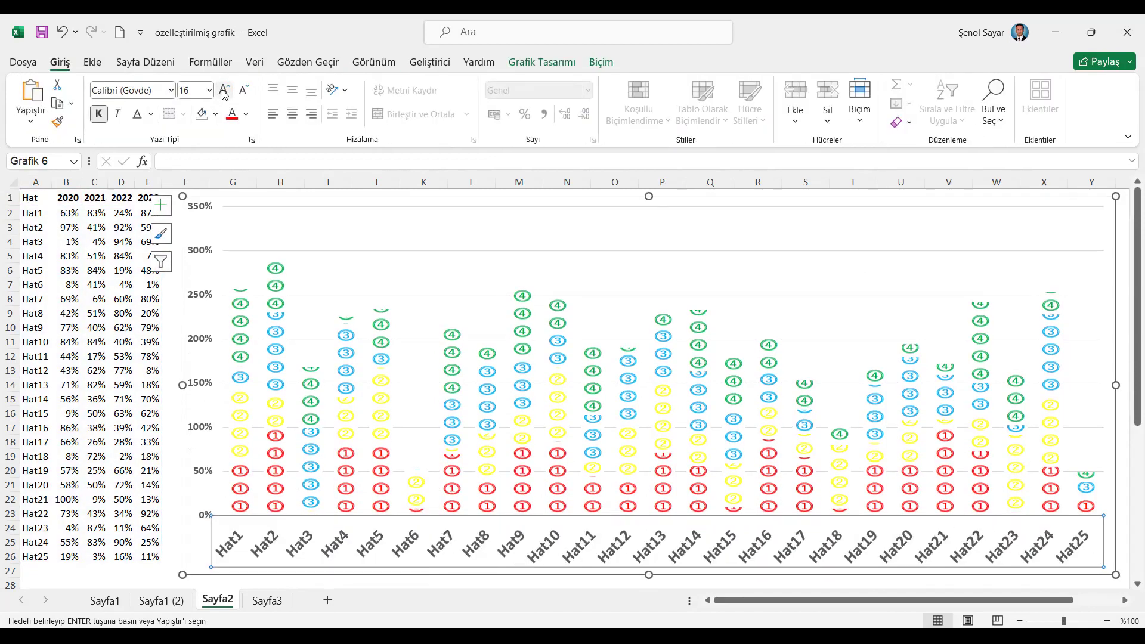
left_click(199, 383)
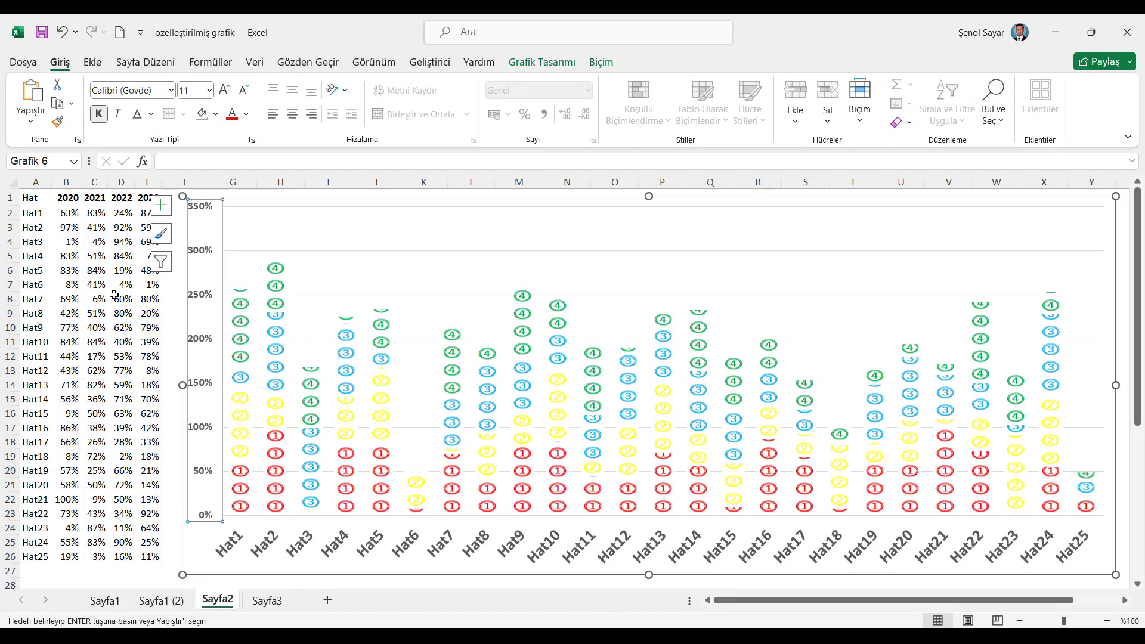
left_click(34, 197)
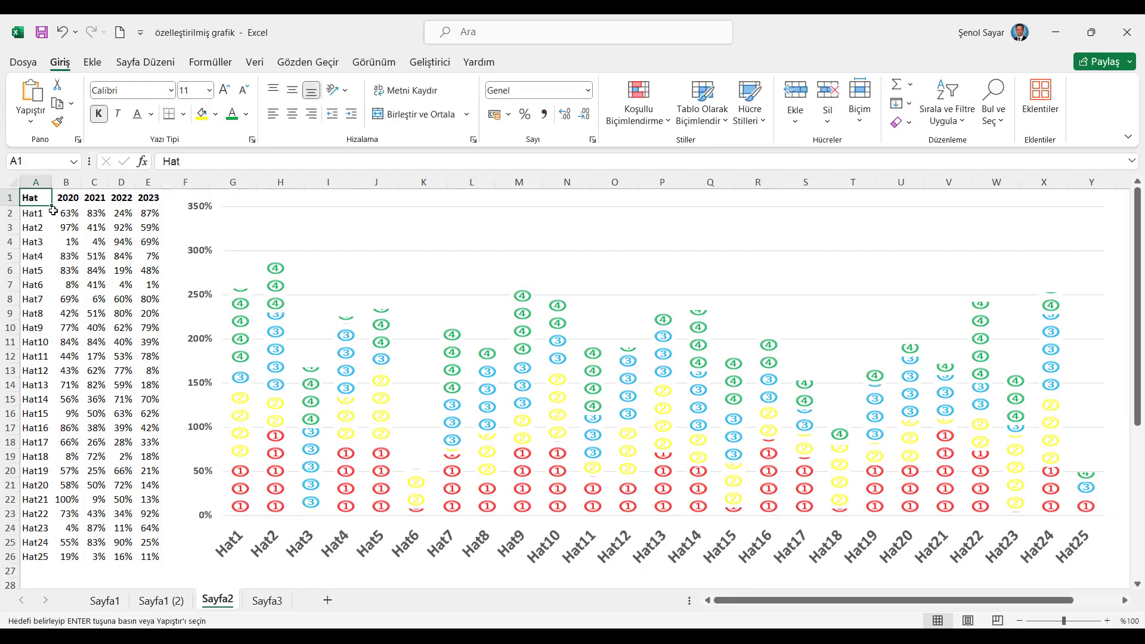
Enter the formula =RASTGELEARADA(1;100)% in cell B2 to generate a random percentage
left_click(69, 216)
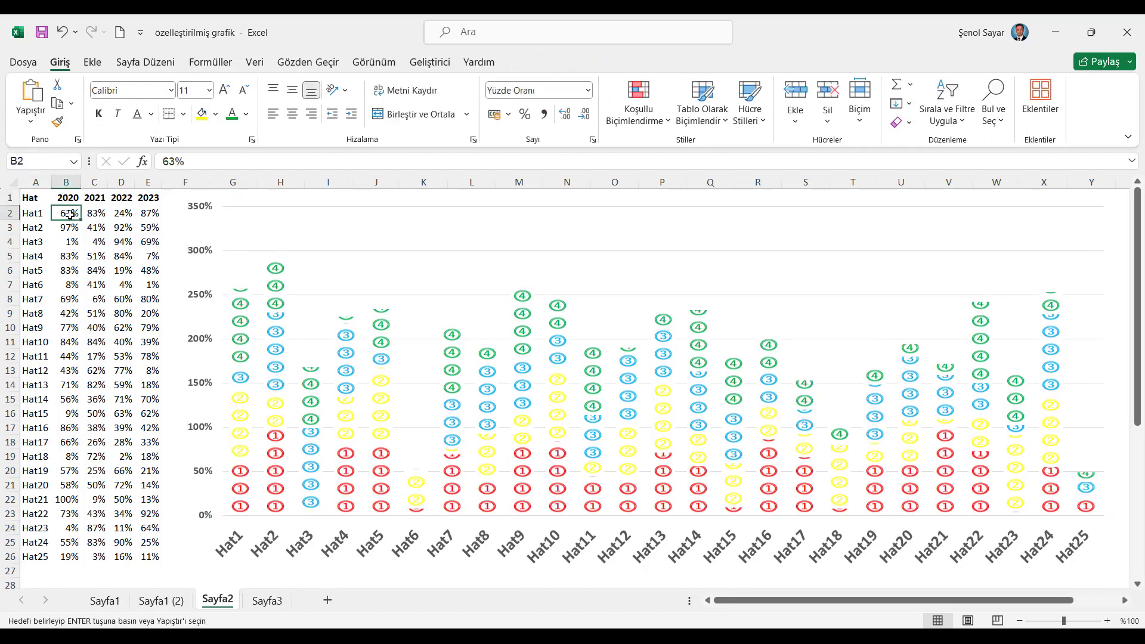
type("=ras")
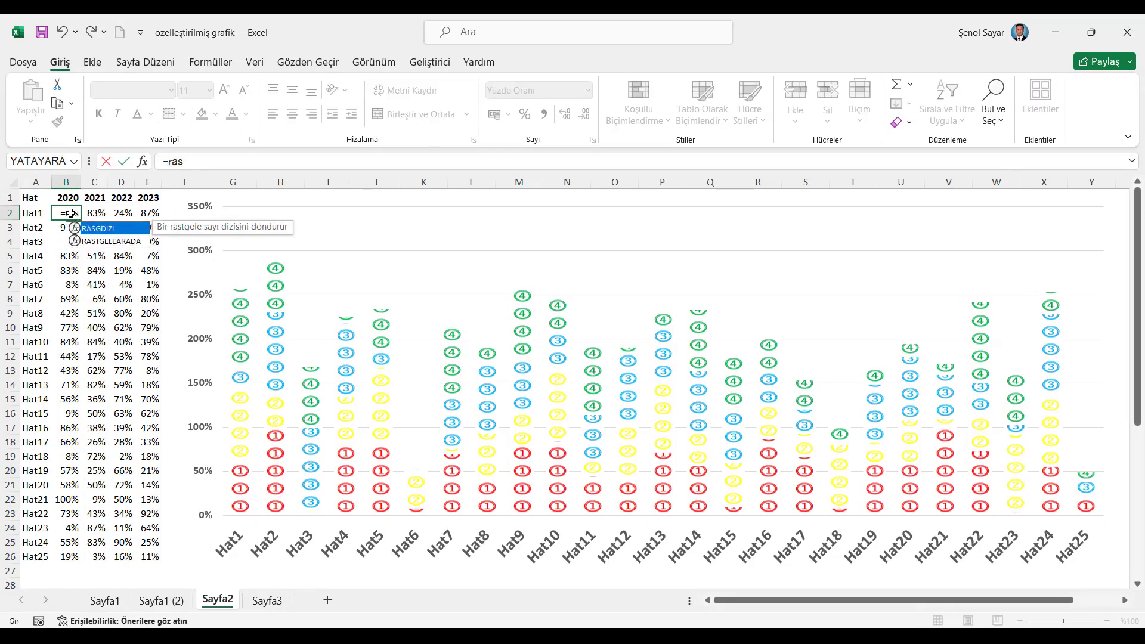
key("Down")
key("Tab")
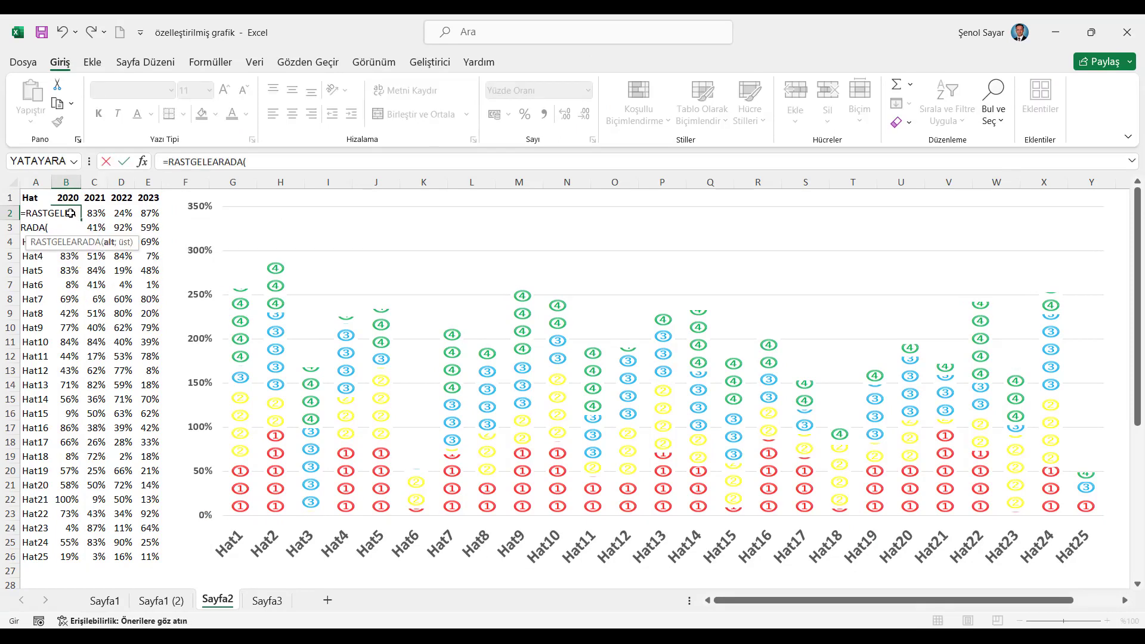
type("1;100)")
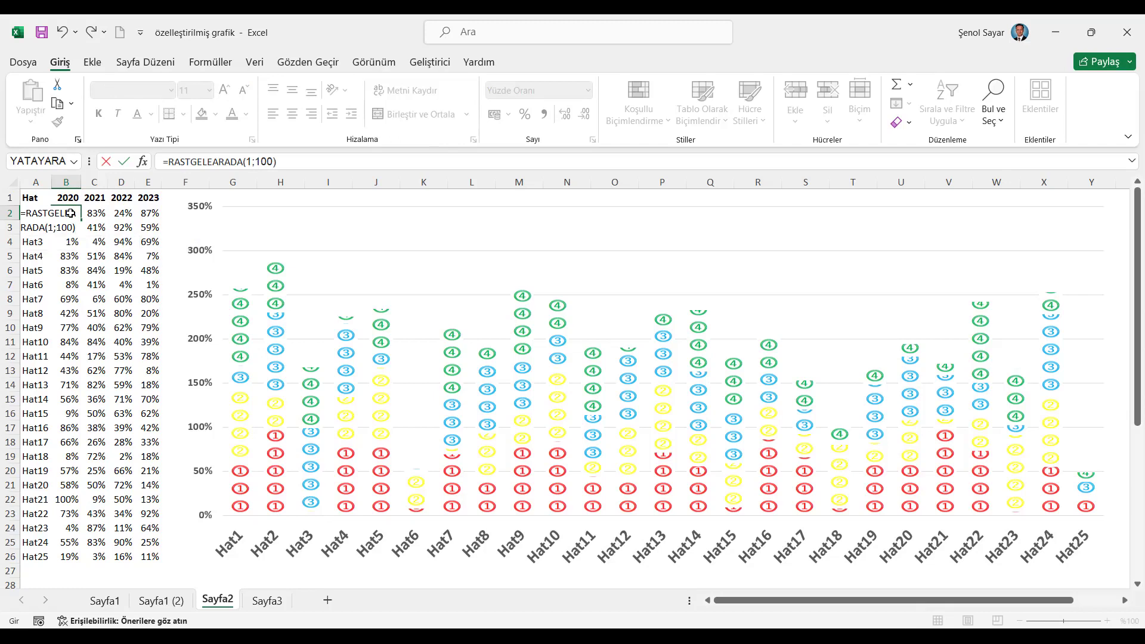
key("Return")
Fill the random percentage formula from B2 across to E2 and down through row 26
left_click_drag(66, 210, 141, 214)
key("ctrl+r")
left_click_drag(72, 213, 156, 557)
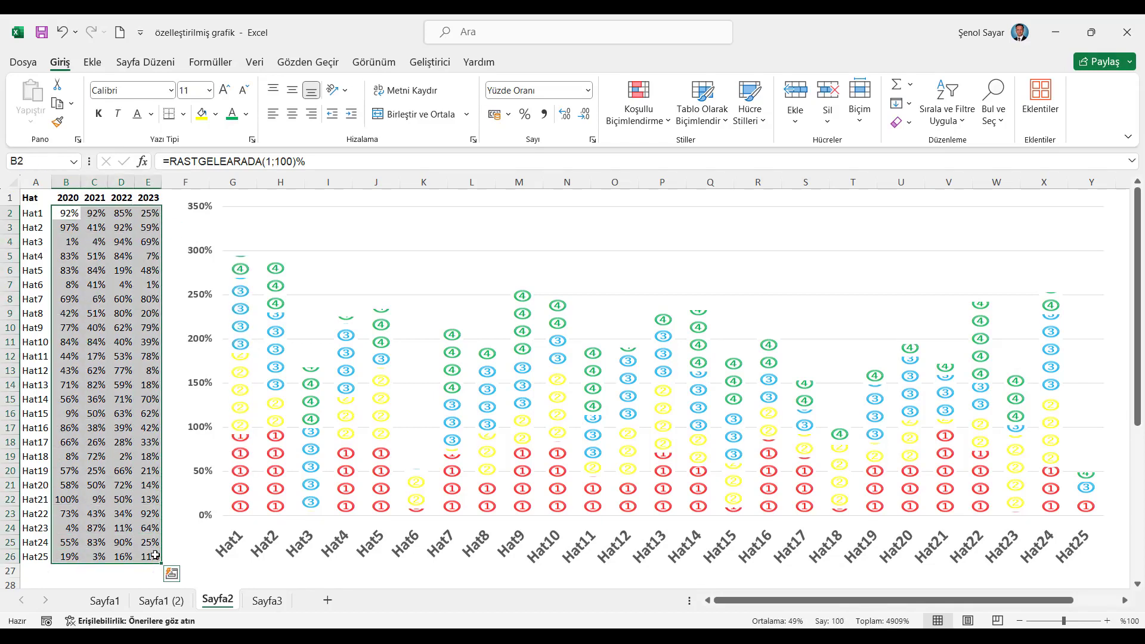
key("ctrl+d")
Add a legend to the chart and position it at the top (Üst)
left_click(283, 213)
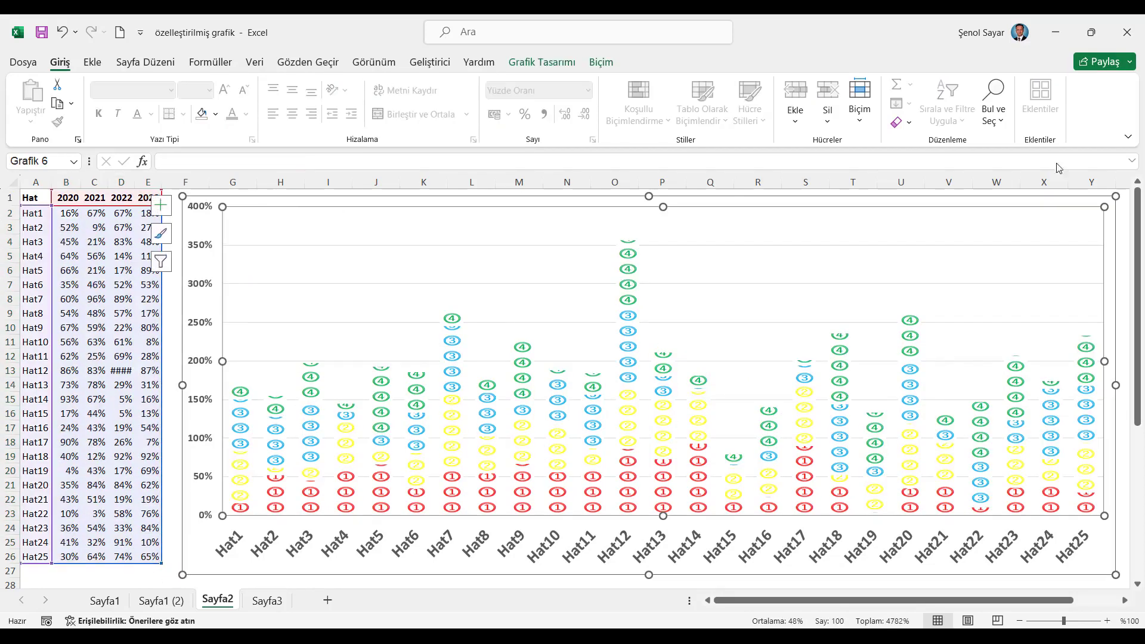
left_click(161, 206)
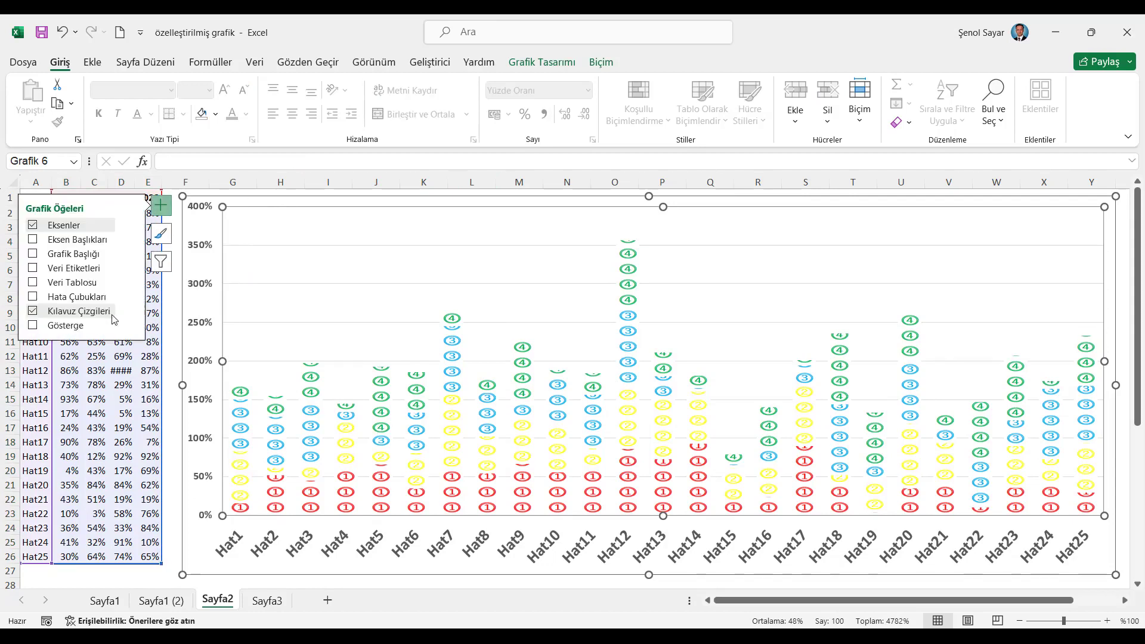
left_click(33, 325)
left_click(1098, 378)
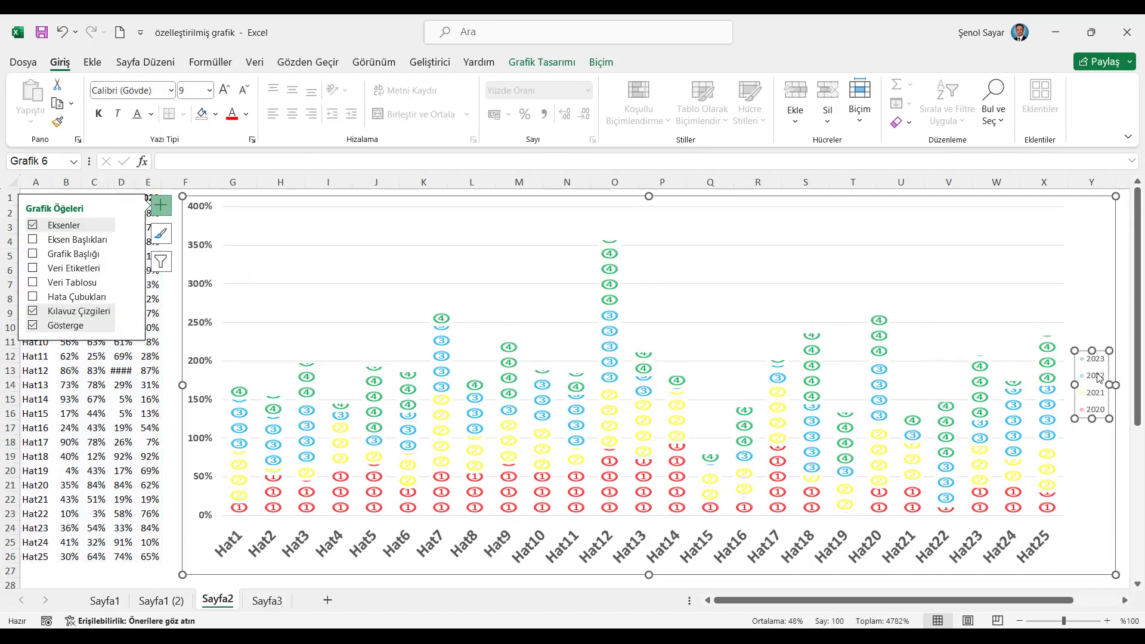
right_click(1100, 379)
left_click(1006, 519)
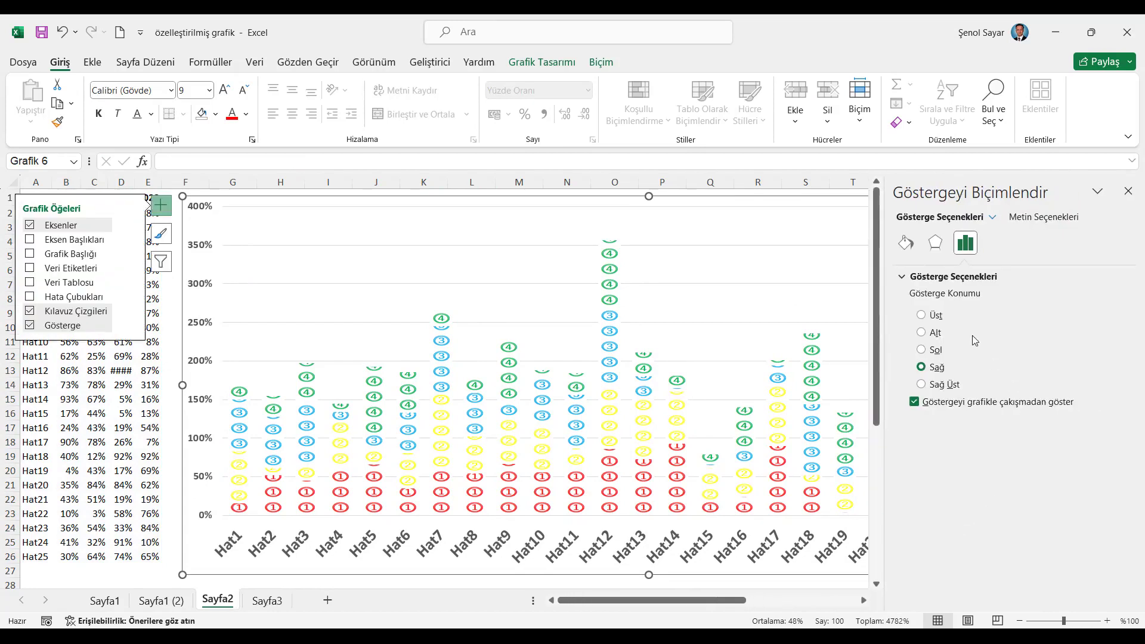
left_click(931, 315)
Make the legend text bold and enlarge it to font size 28
left_click(99, 113)
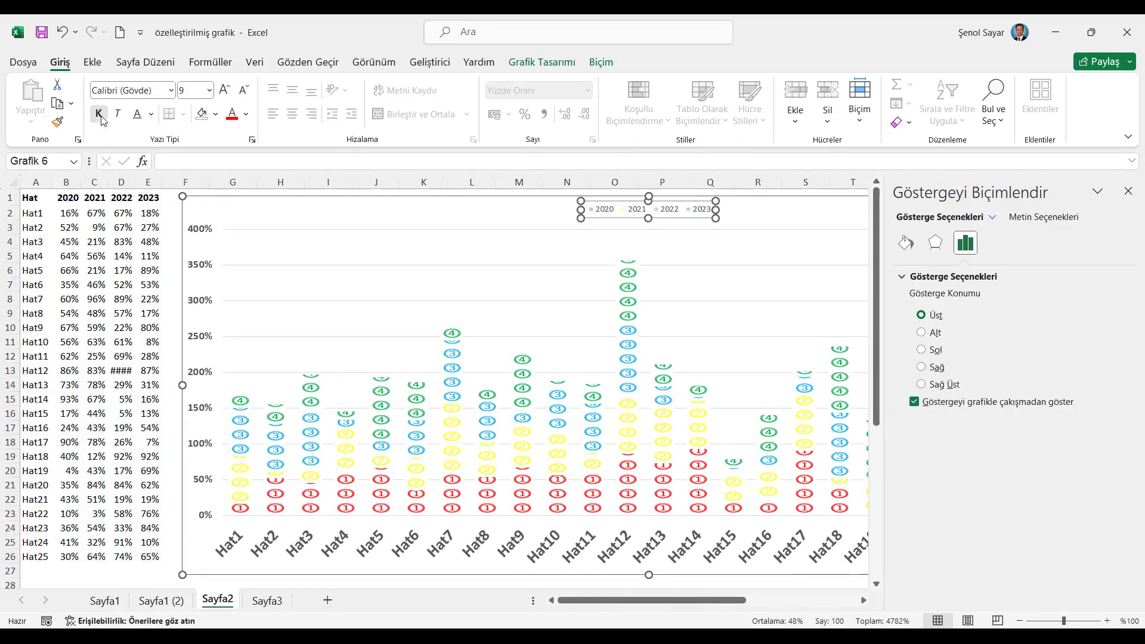
left_click(225, 89)
left_click(225, 90)
left_click(225, 89)
left_click(225, 89)
left_click(225, 89)
left_click(224, 90)
left_click(225, 89)
left_click(225, 89)
left_click(225, 89)
left_click(225, 90)
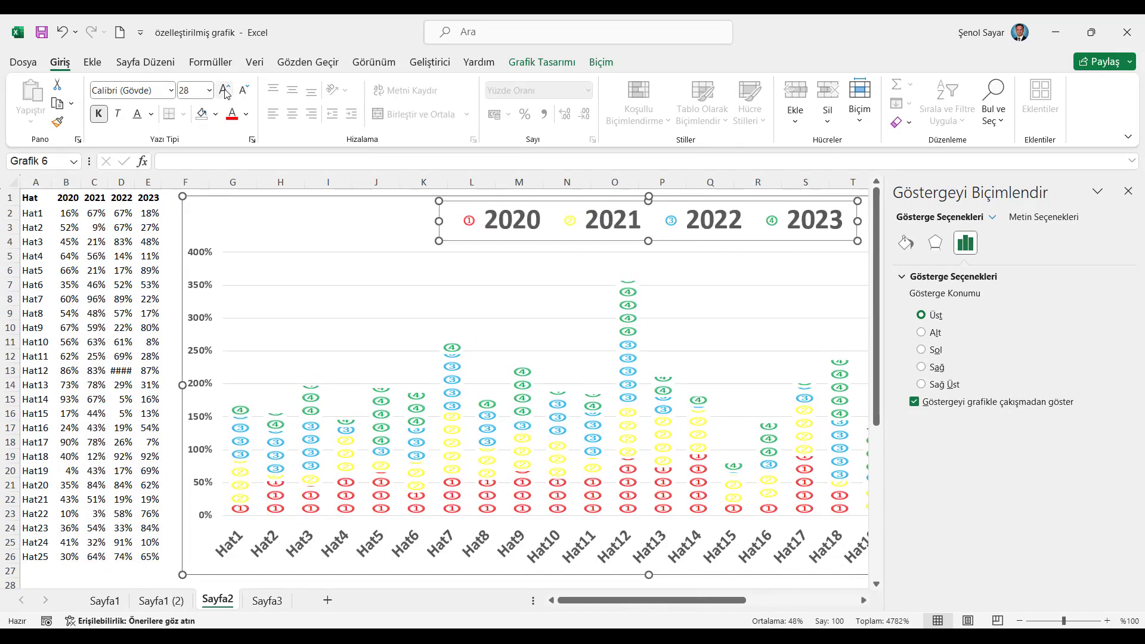
left_click(1128, 191)
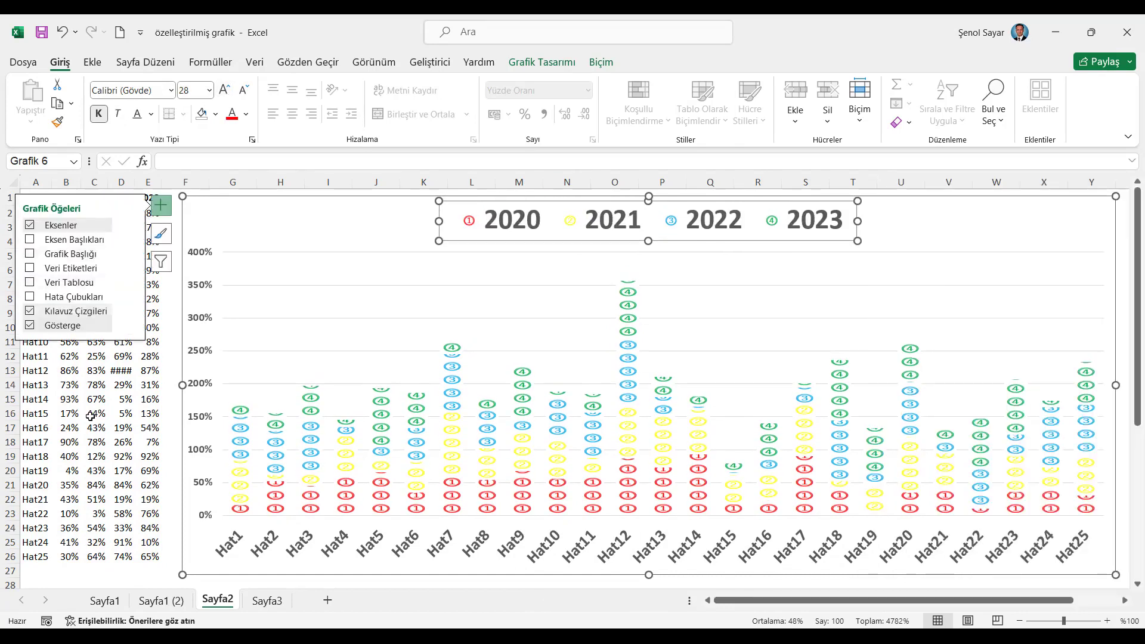
key("Escape")
Recalculate the workbook four times to refresh the random percentages and the chart
left_click(43, 197)
left_click(210, 62)
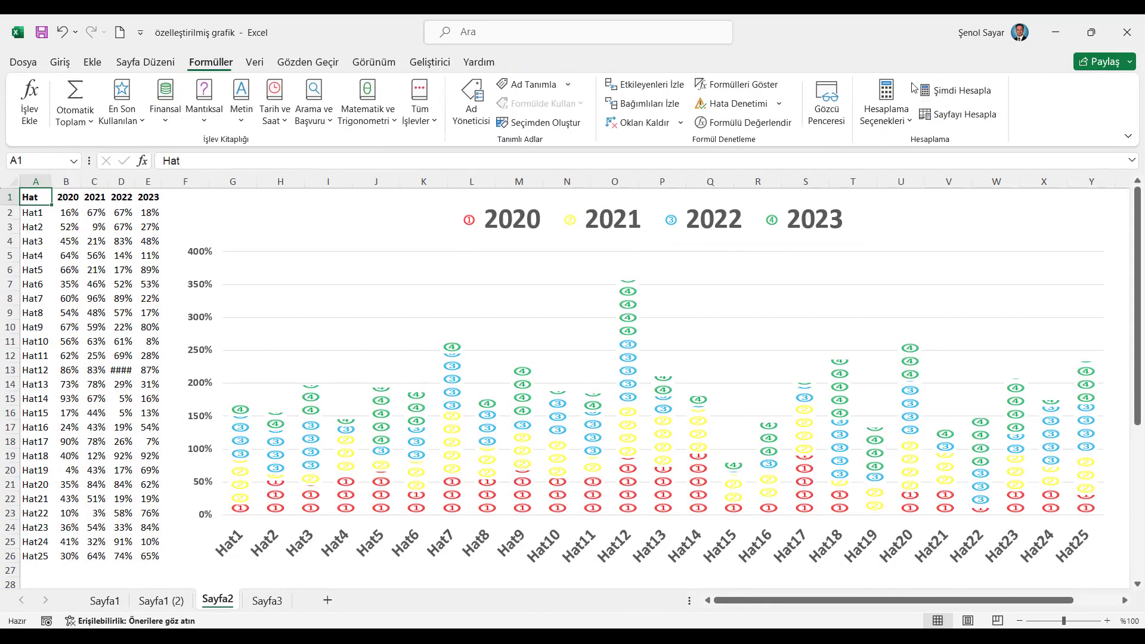
left_click(957, 91)
left_click(957, 90)
left_click(957, 90)
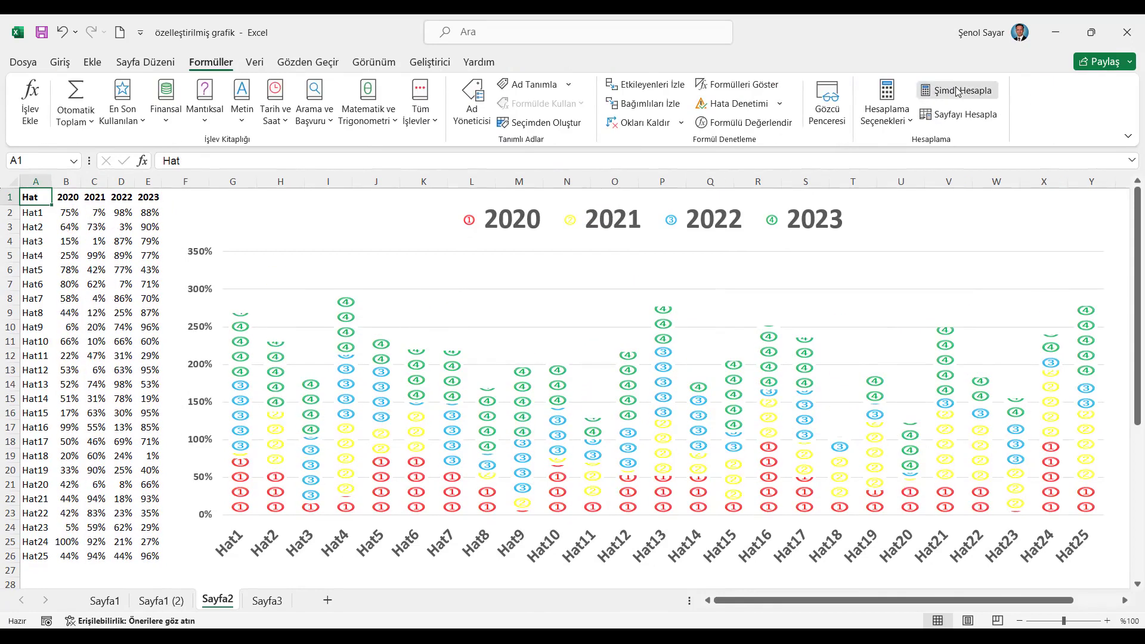
left_click(956, 91)
Shift the chart slightly up and towards the data table, and set its height to 14 cm
left_click(193, 224)
left_click_drag(182, 221, 175, 218)
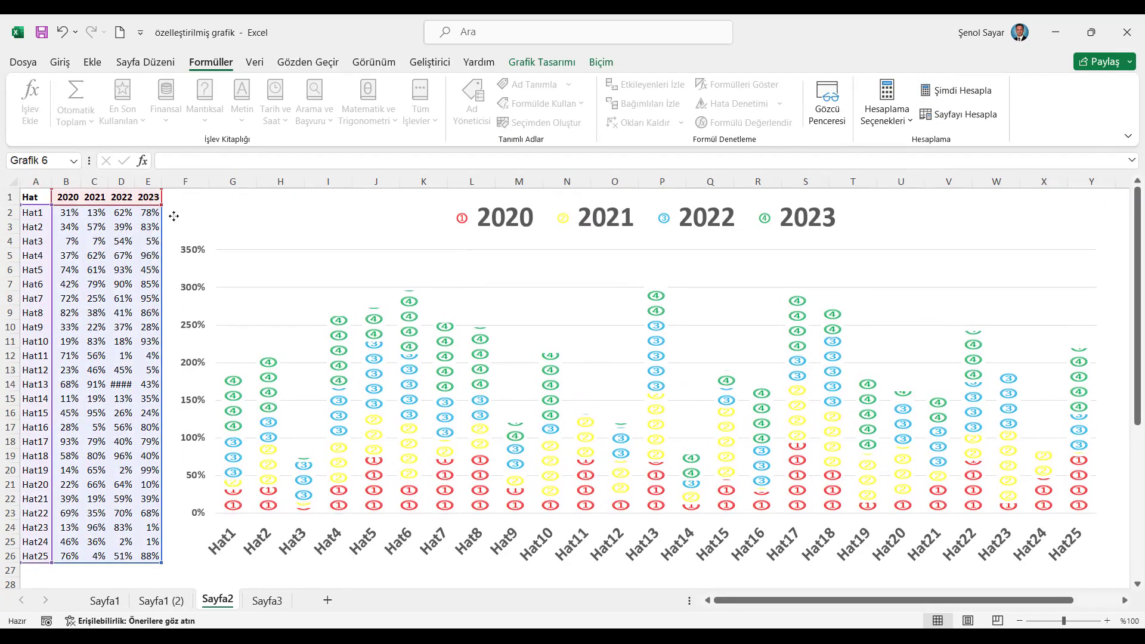
left_click(590, 64)
left_click(1008, 87)
left_click(1008, 87)
left_click(1008, 87)
left_click(1008, 87)
left_click(1008, 87)
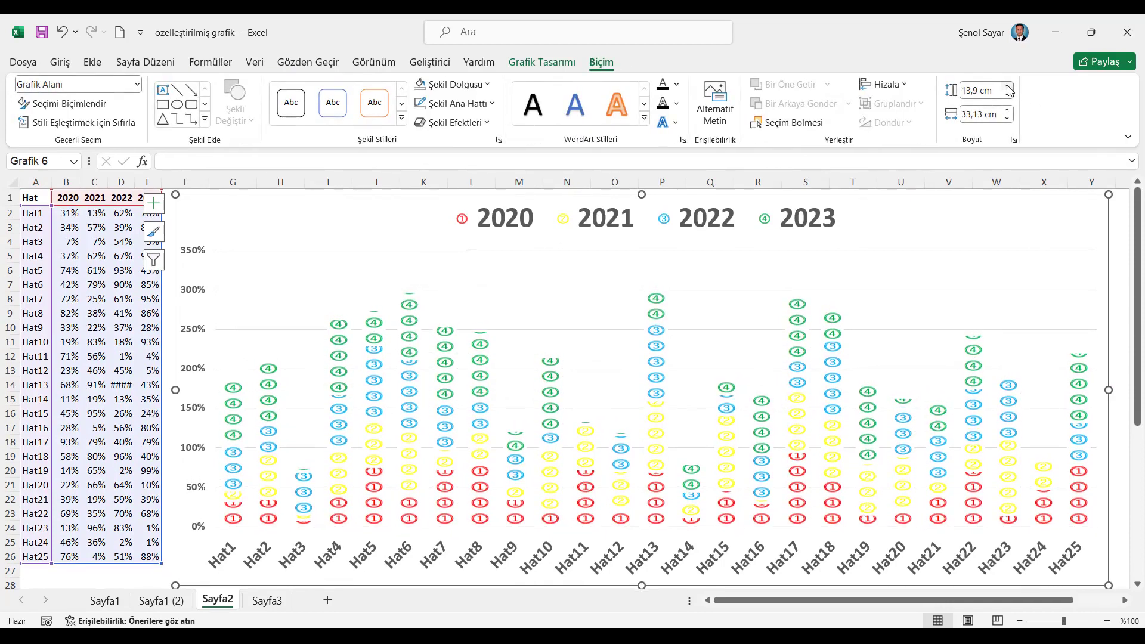
left_click_drag(1108, 248, 1109, 244)
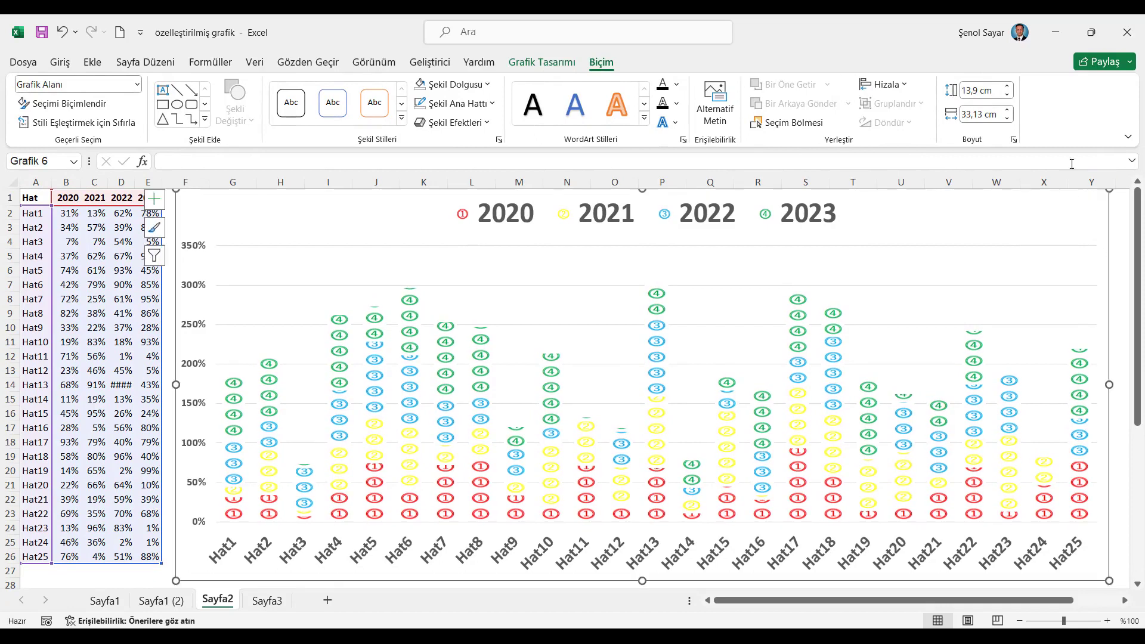
left_click(1008, 88)
Set the chart's width to 34 cm and nudge it closer to the data table
left_click(1007, 111)
left_click(1006, 111)
left_click(1007, 111)
left_click(1007, 111)
left_click_drag(173, 307, 167, 307)
left_click(1007, 111)
Reposition the resized chart so its edge sits just beside column E of the data table
left_click_drag(1123, 298, 1126, 297)
left_click_drag(1125, 479, 1070, 479)
left_click_drag(932, 603, 888, 602)
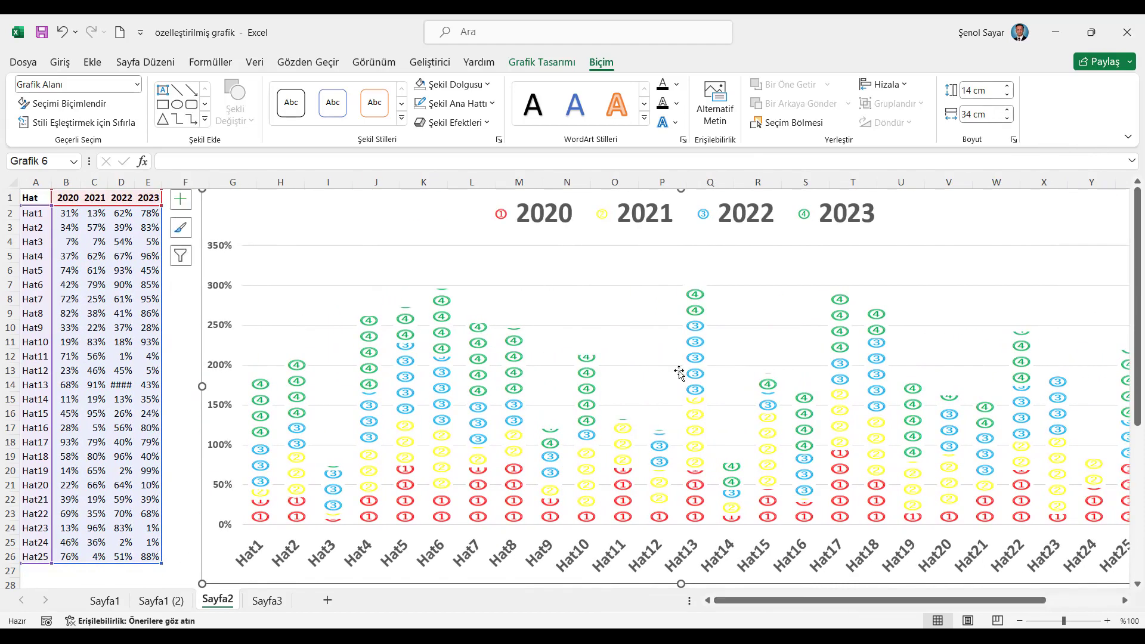
left_click_drag(202, 288, 171, 274)
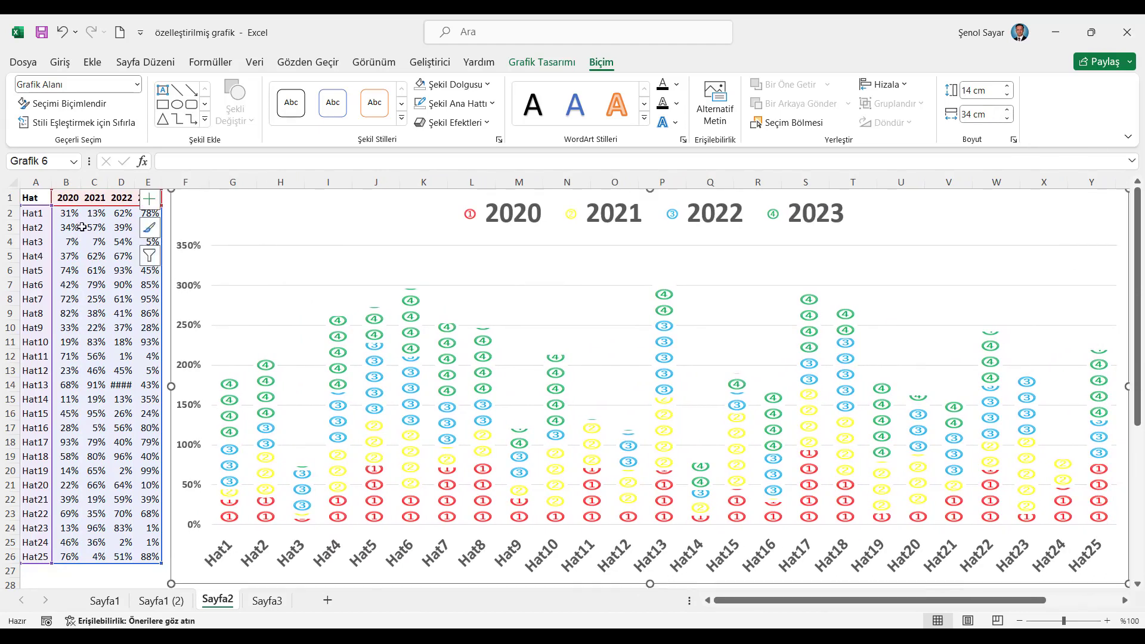
Deselect the chart and recalculate the workbook seven times to regenerate the random data it plots
left_click(44, 199)
left_click(210, 62)
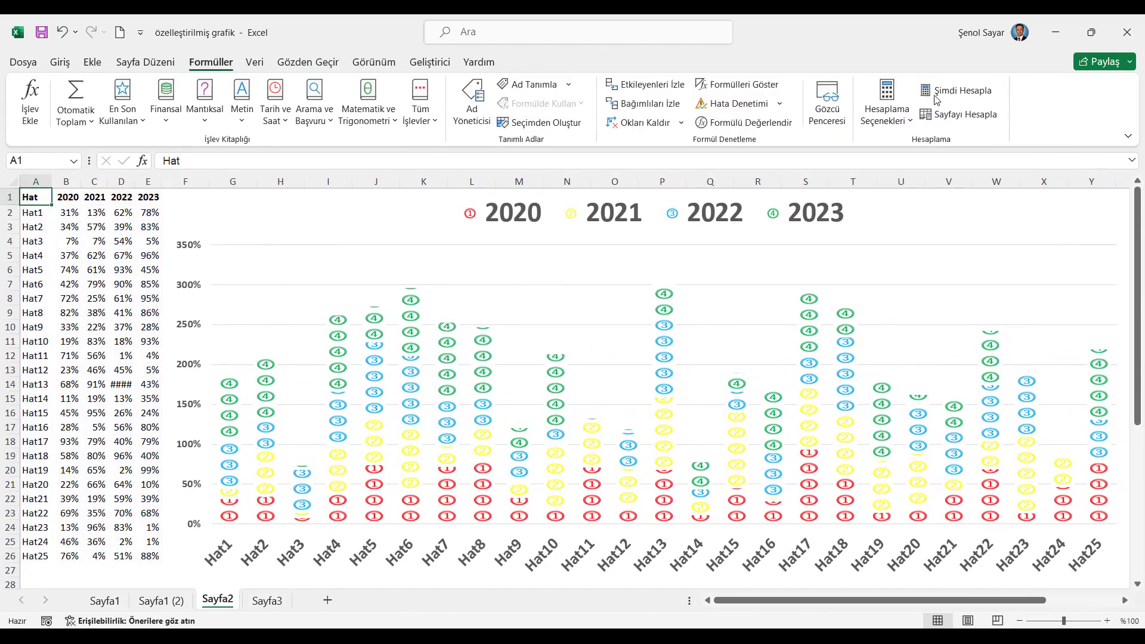
left_click(955, 90)
left_click(955, 90)
left_click(955, 90)
left_click(956, 91)
left_click(954, 91)
left_click(954, 91)
left_click(953, 91)
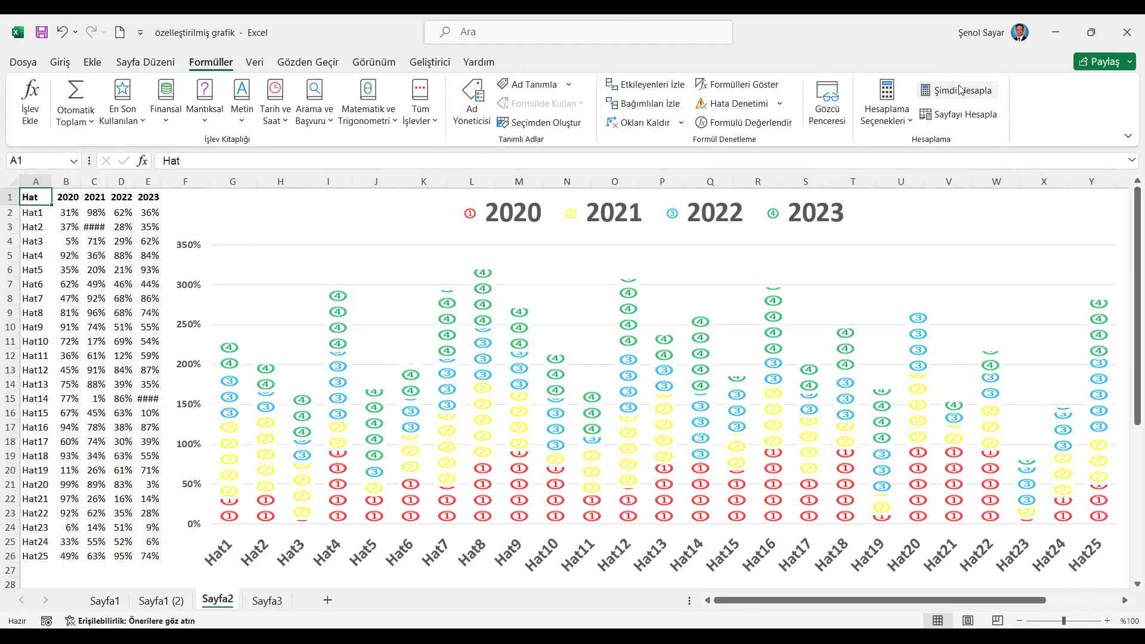
Recalculate the workbook four more times to refresh the random data behind the Sayfa2 chart
left_click(957, 90)
left_click(959, 90)
left_click(960, 90)
left_click(960, 90)
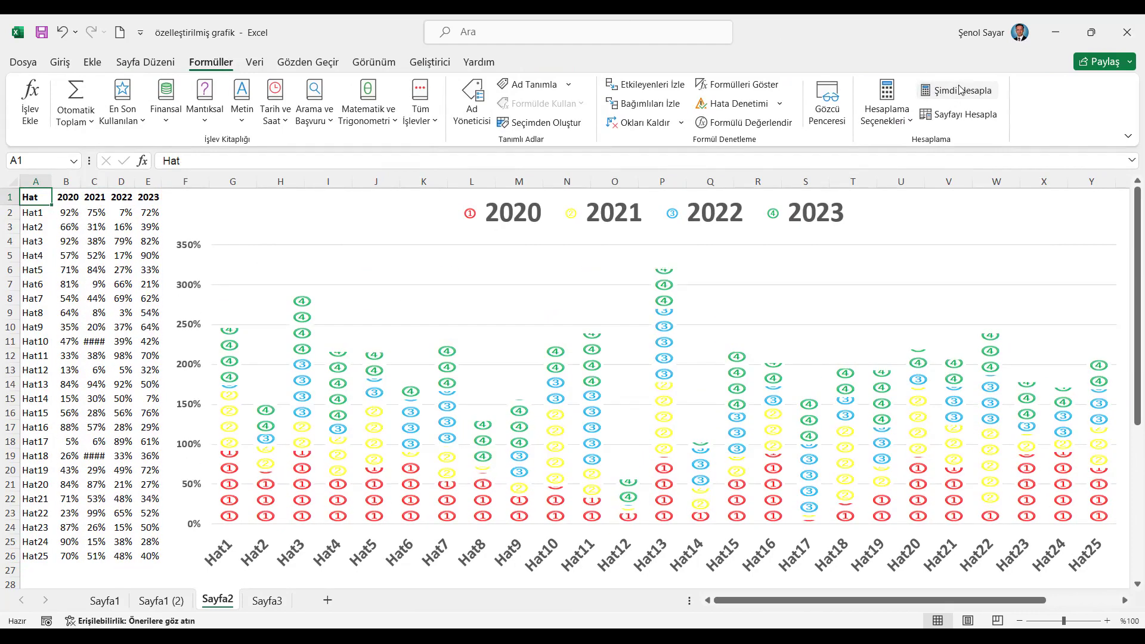
Copy the Ay and Üretim table in A1:B13 of the Sayfa1 (2) sheet
left_click(176, 601)
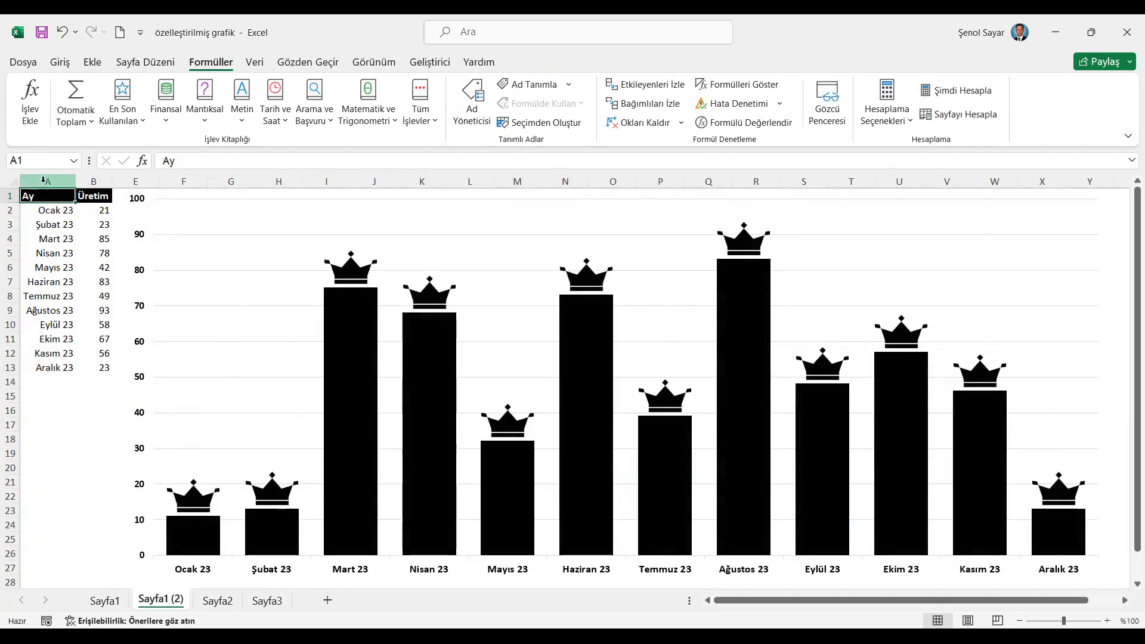
left_click_drag(42, 197, 98, 367)
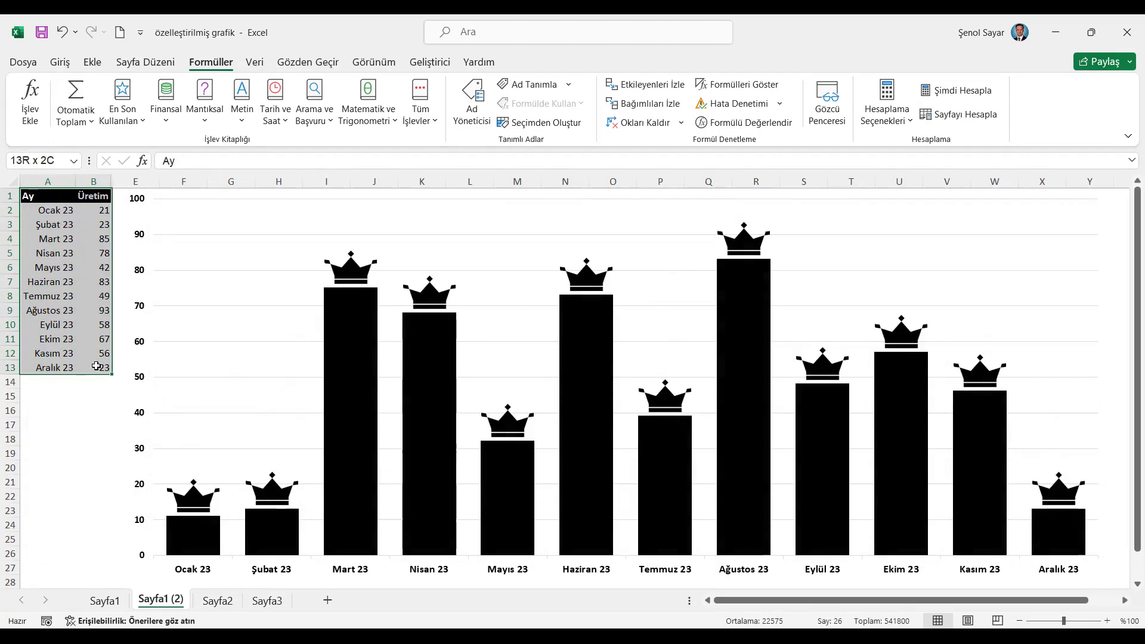
left_click(59, 62)
left_click(57, 103)
Paste only the values of the copied table into Sayfa3, starting at cell A1
left_click(266, 600)
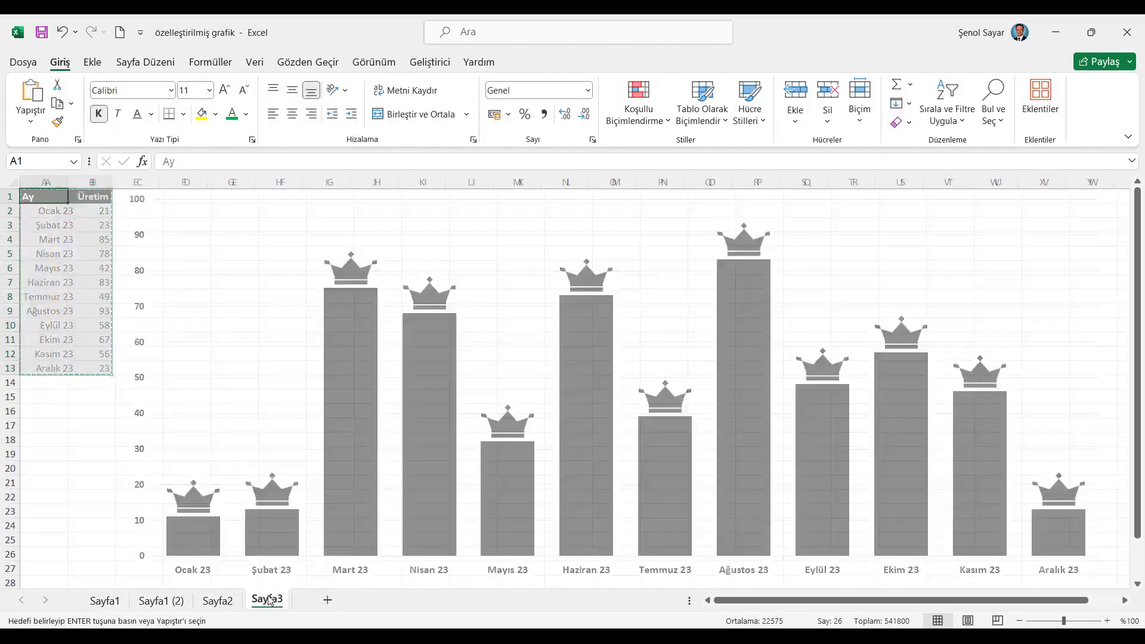
right_click(46, 203)
left_click(90, 298)
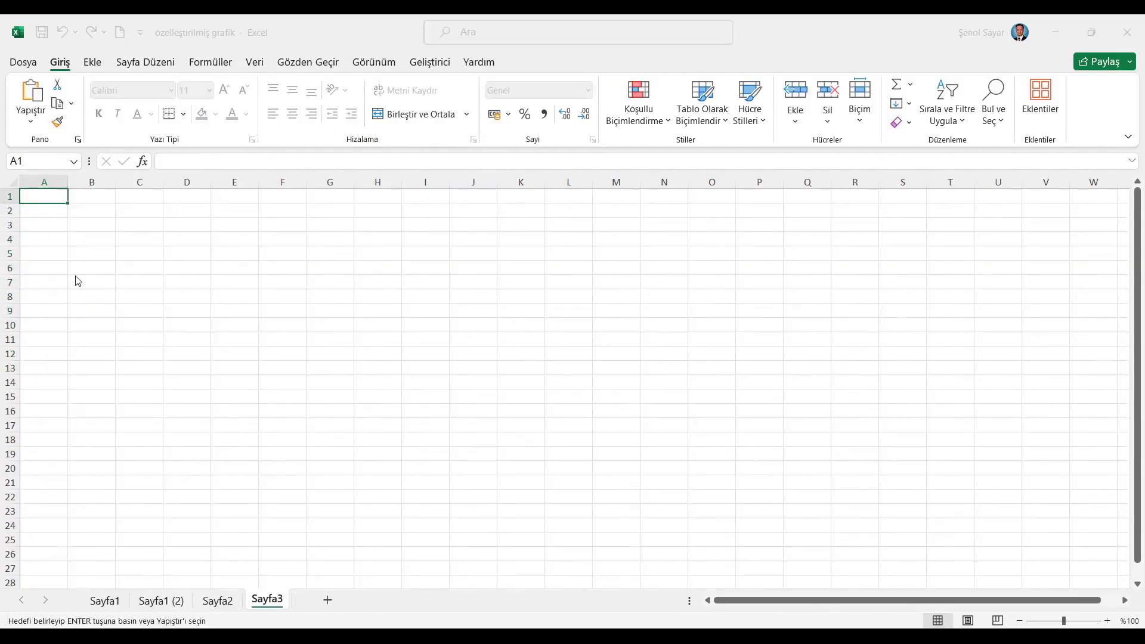
left_click(42, 276)
left_click(240, 428)
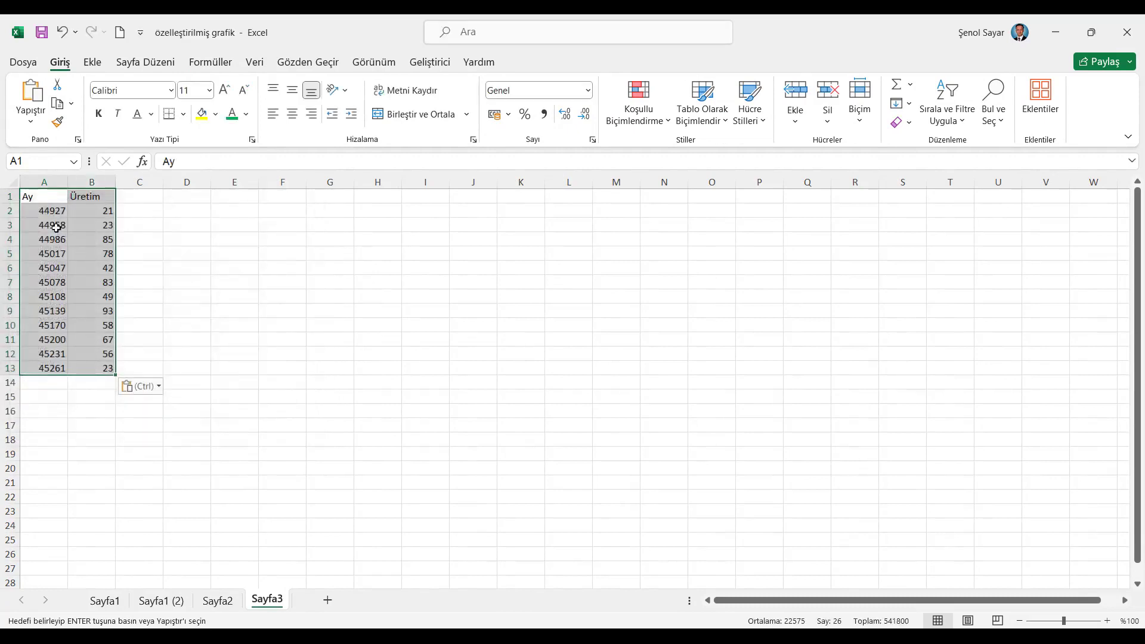
Paste the source formats onto the Sayfa3 table and autofit its column widths
right_click(39, 195)
left_click(89, 281)
left_click(43, 267)
left_click(240, 405)
left_click(12, 183)
double_click(68, 182)
left_click(52, 196)
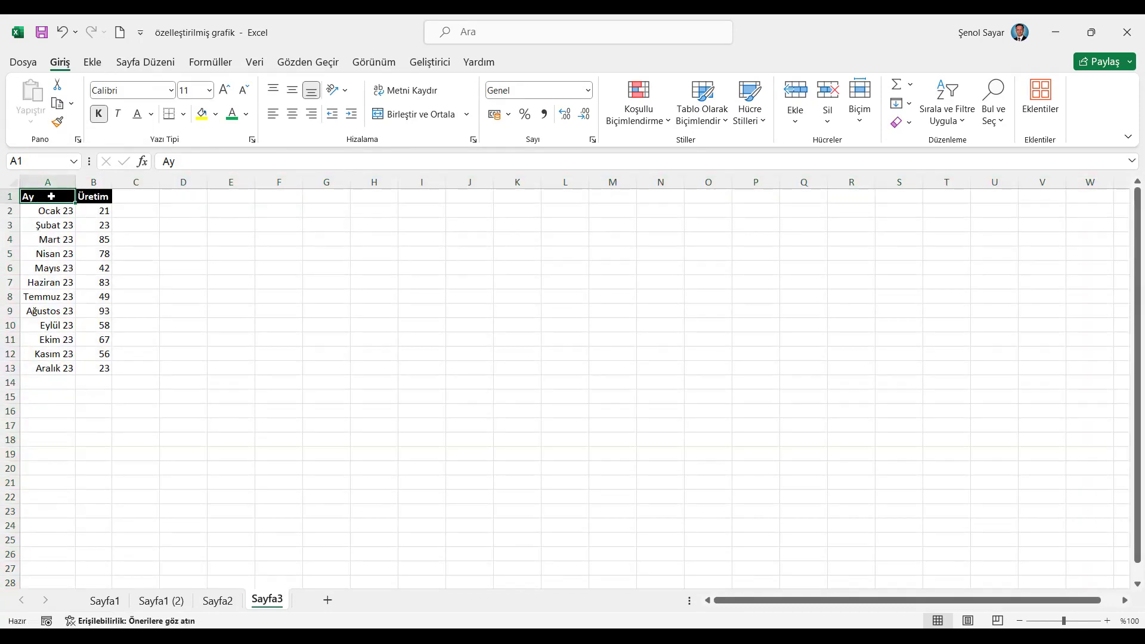
Open the stock icon library and look through the icon categories from Kişiler to İşlem
left_click(92, 62)
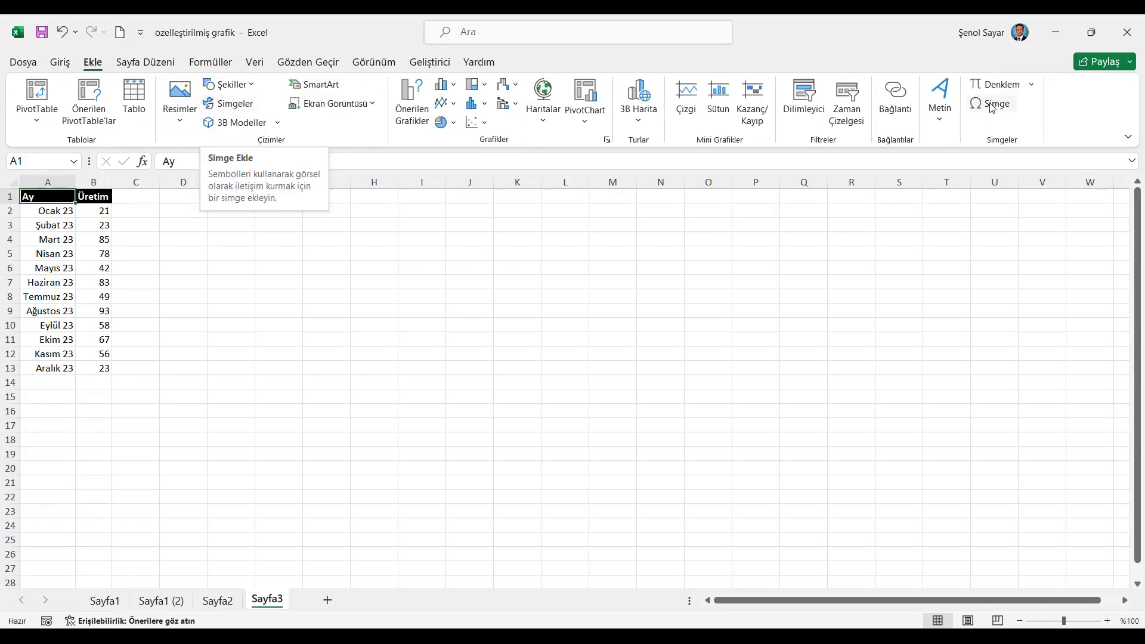
left_click(237, 110)
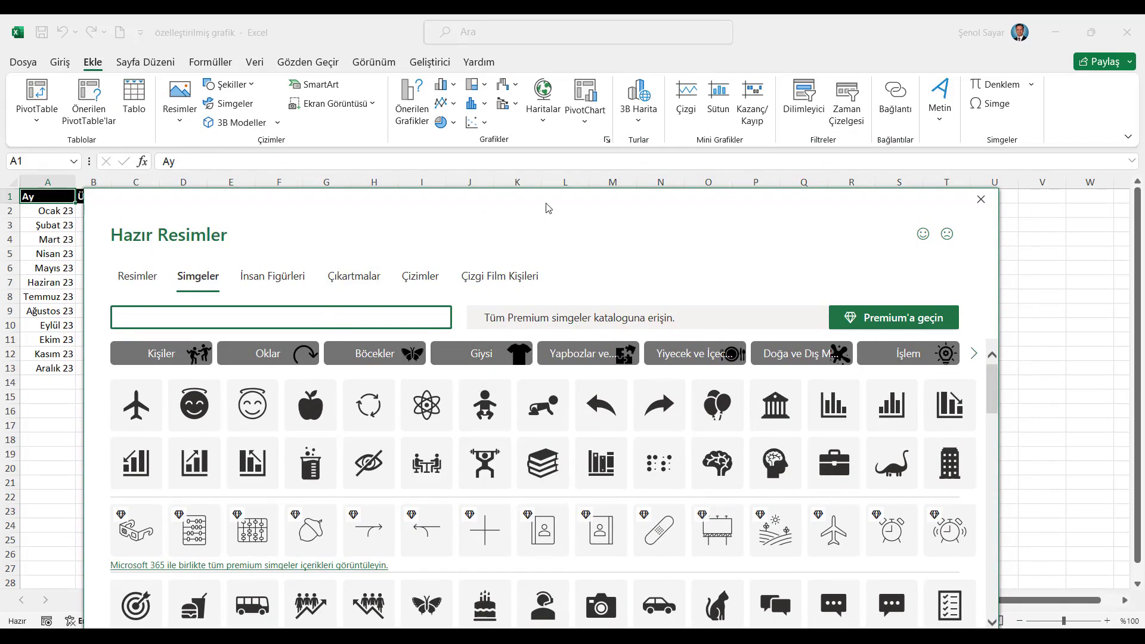
left_click(154, 347)
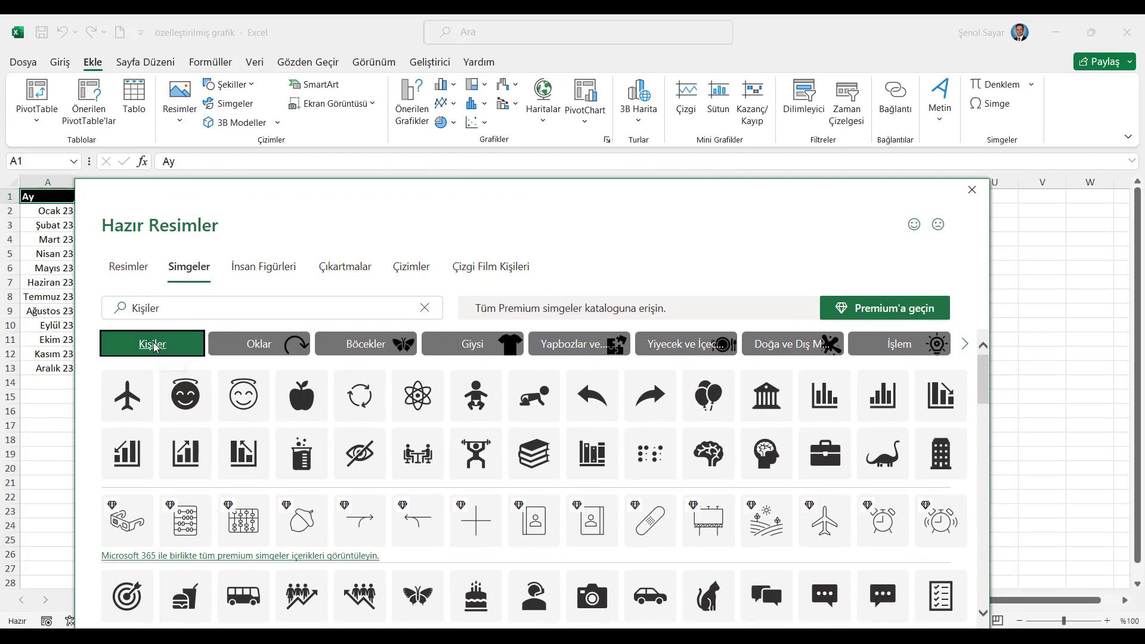
left_click(253, 350)
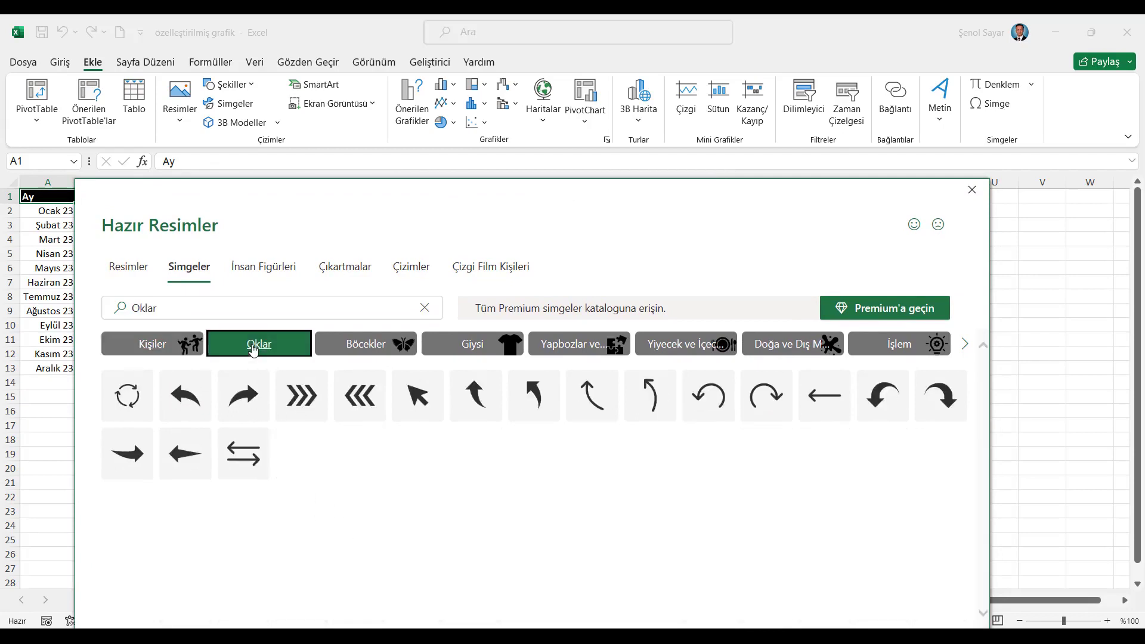
left_click(361, 347)
left_click(468, 349)
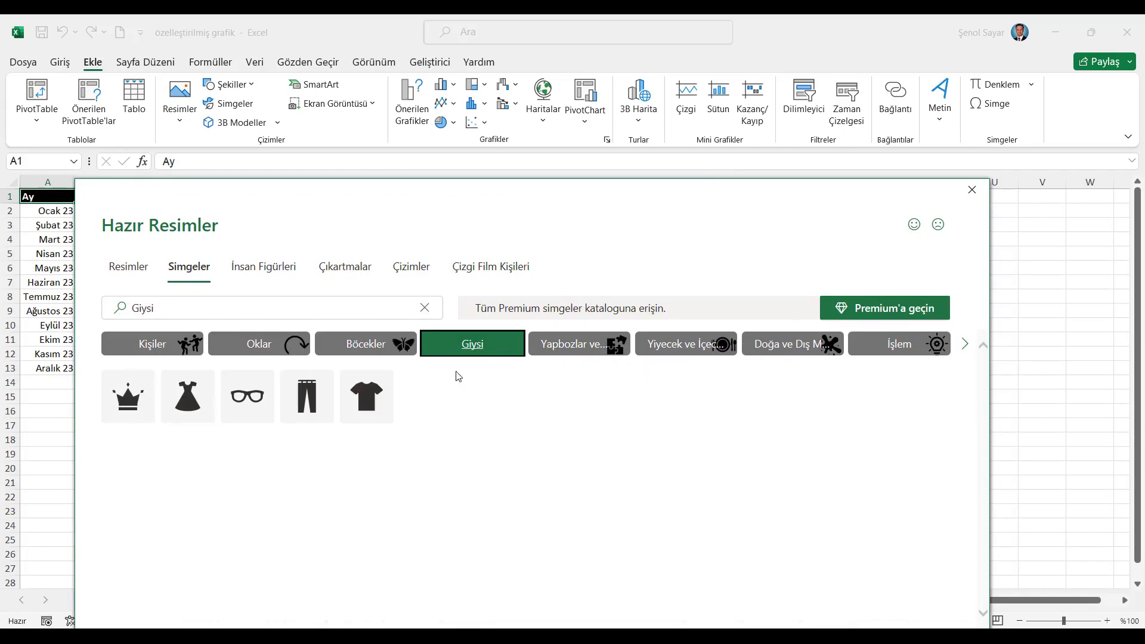
left_click(556, 352)
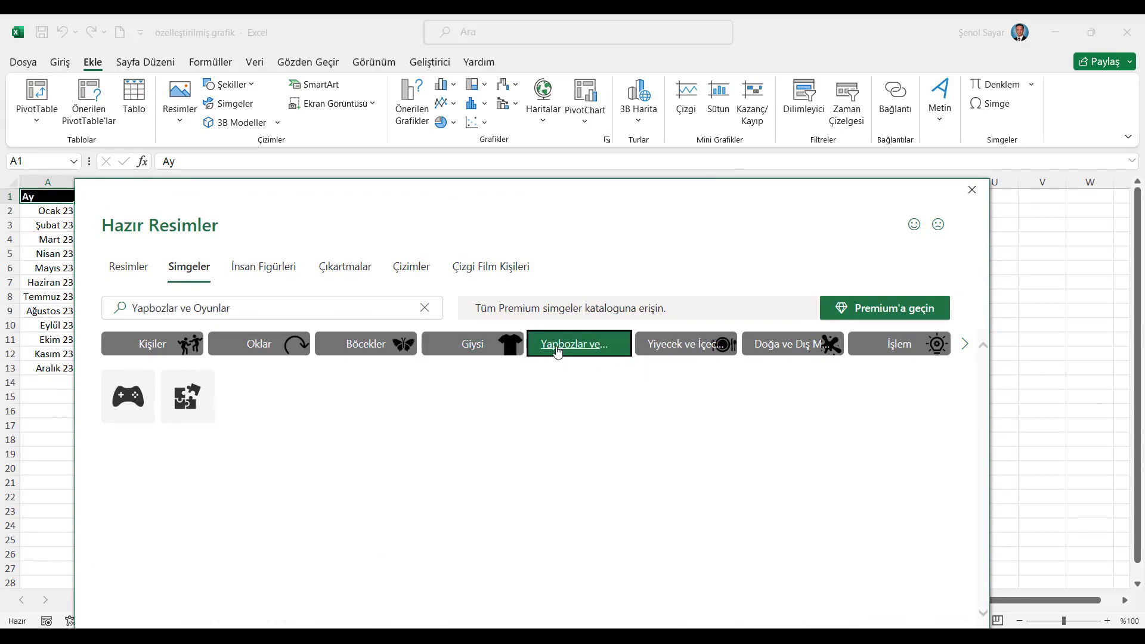
left_click(689, 350)
left_click(791, 350)
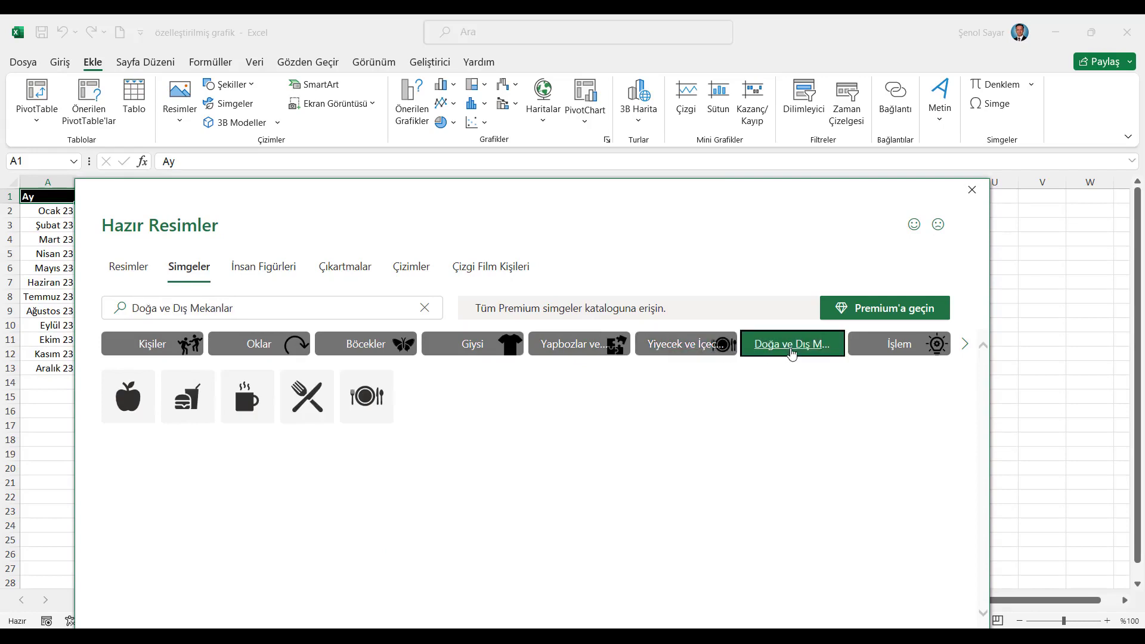
left_click(871, 349)
Look through the icon categories from Erişilebilirlik to Tatiller, including Spor, Konum and Kutlama
left_click(965, 345)
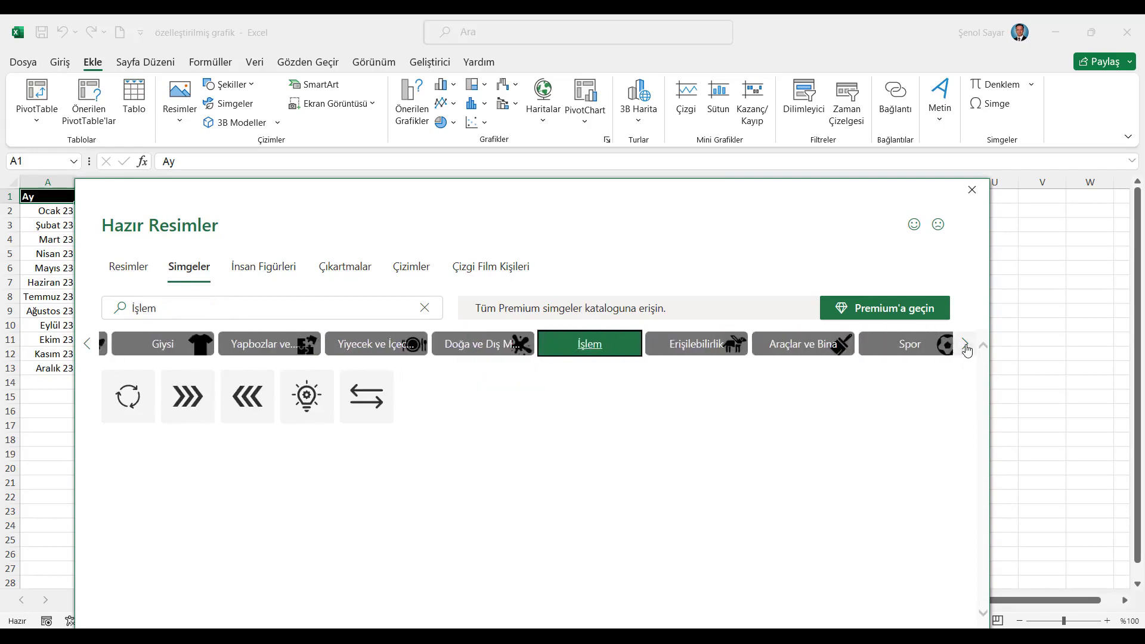
left_click(331, 347)
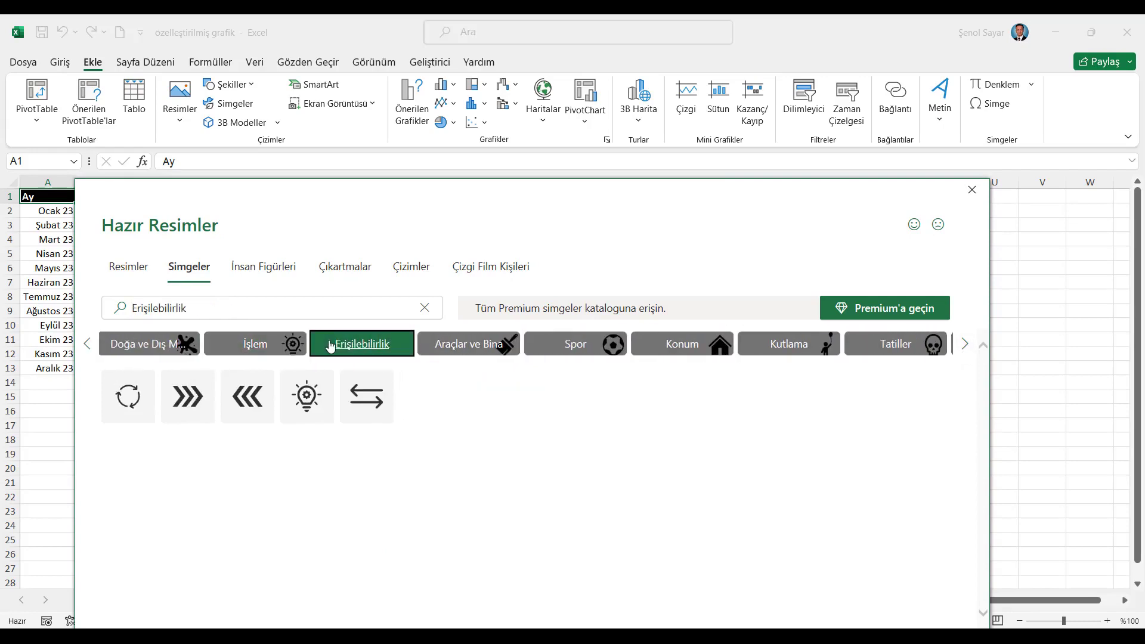
left_click(470, 351)
left_click(586, 352)
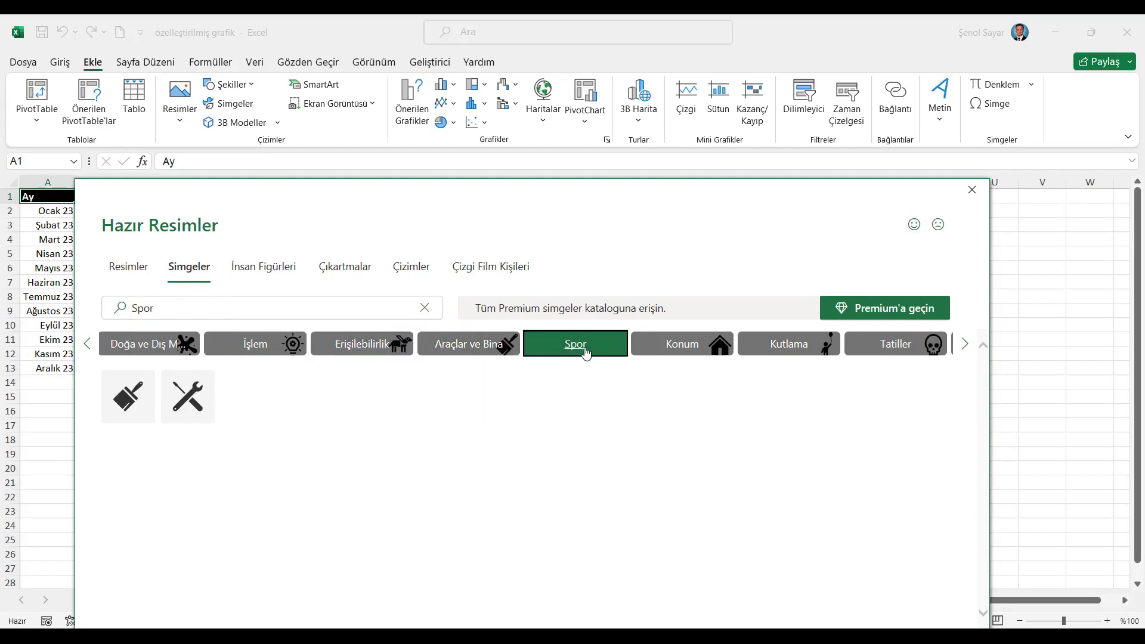
left_click(680, 352)
left_click(785, 350)
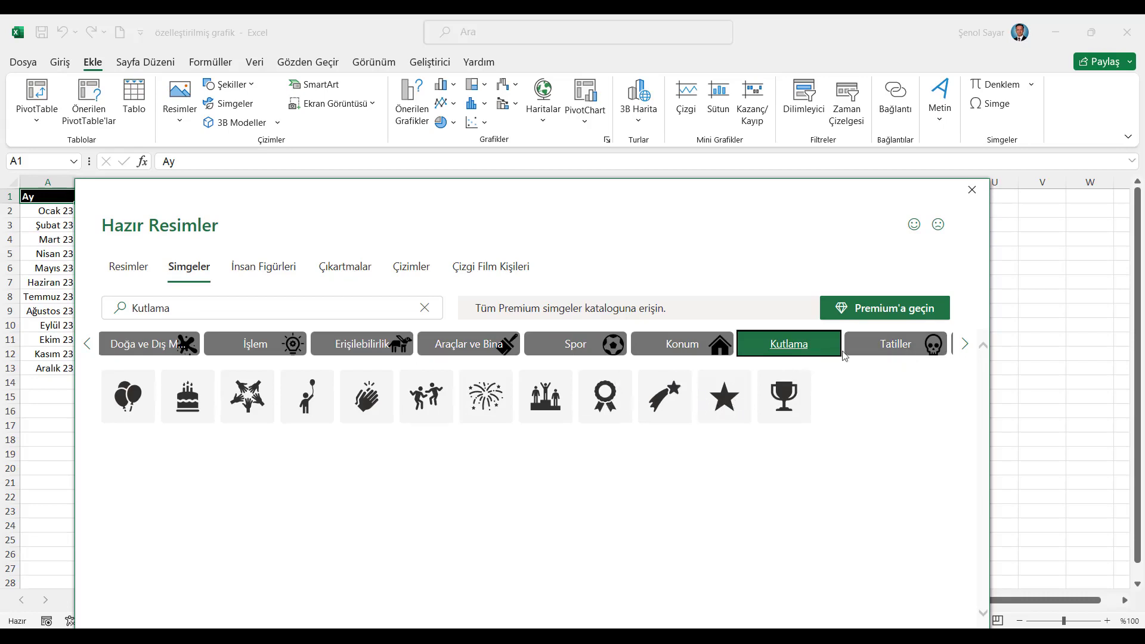
left_click(859, 350)
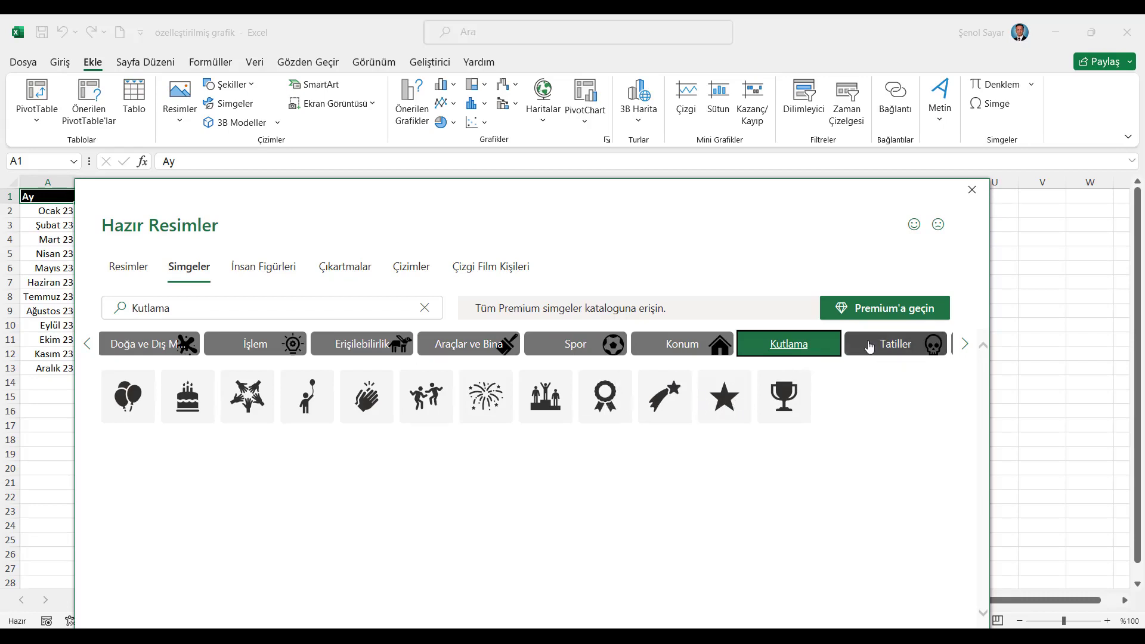
Examine the icon categories that follow Tatiller, including Sanat, İşaretler ve Semboller, İş and Müzik
left_click(963, 344)
left_click(963, 345)
left_click(963, 344)
left_click(964, 345)
left_click(964, 345)
left_click(964, 344)
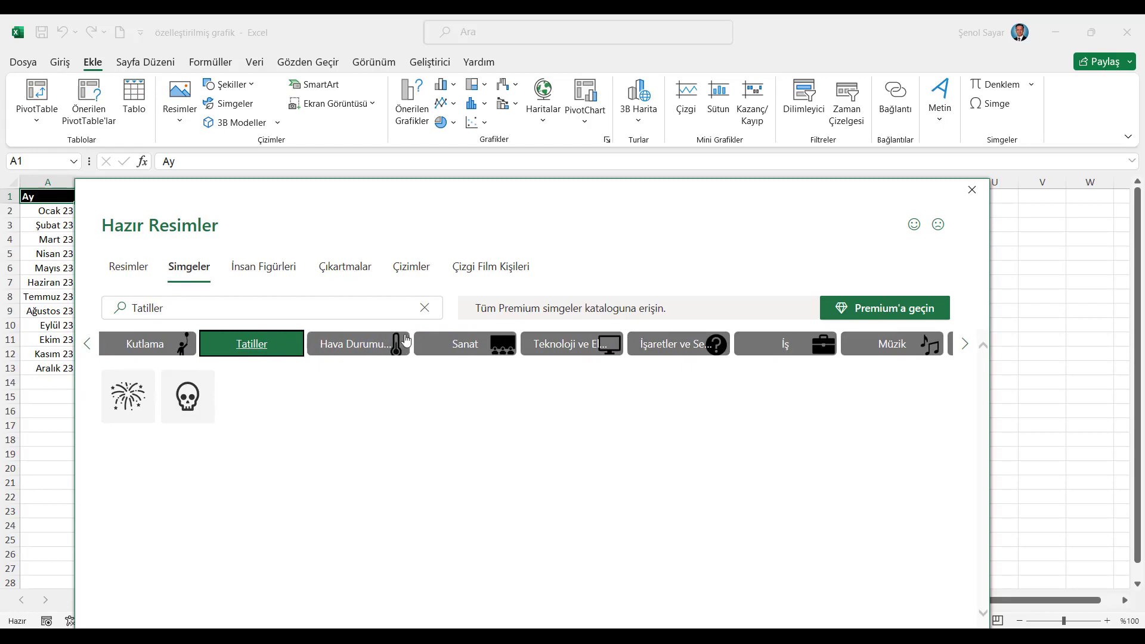
left_click(365, 343)
left_click(444, 344)
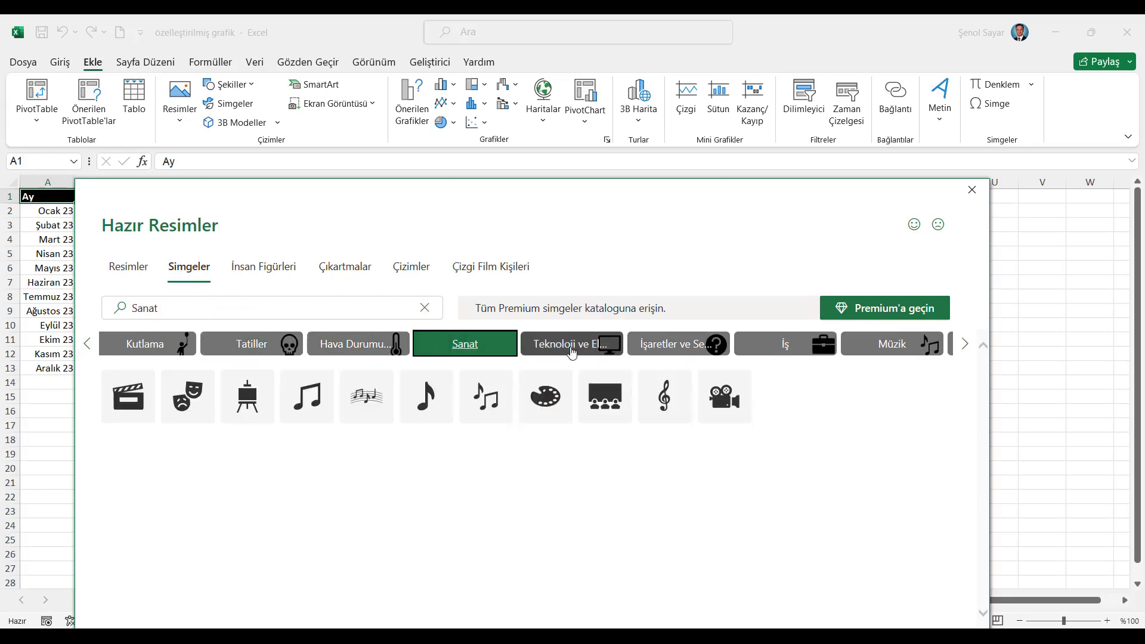
left_click(571, 352)
left_click(647, 350)
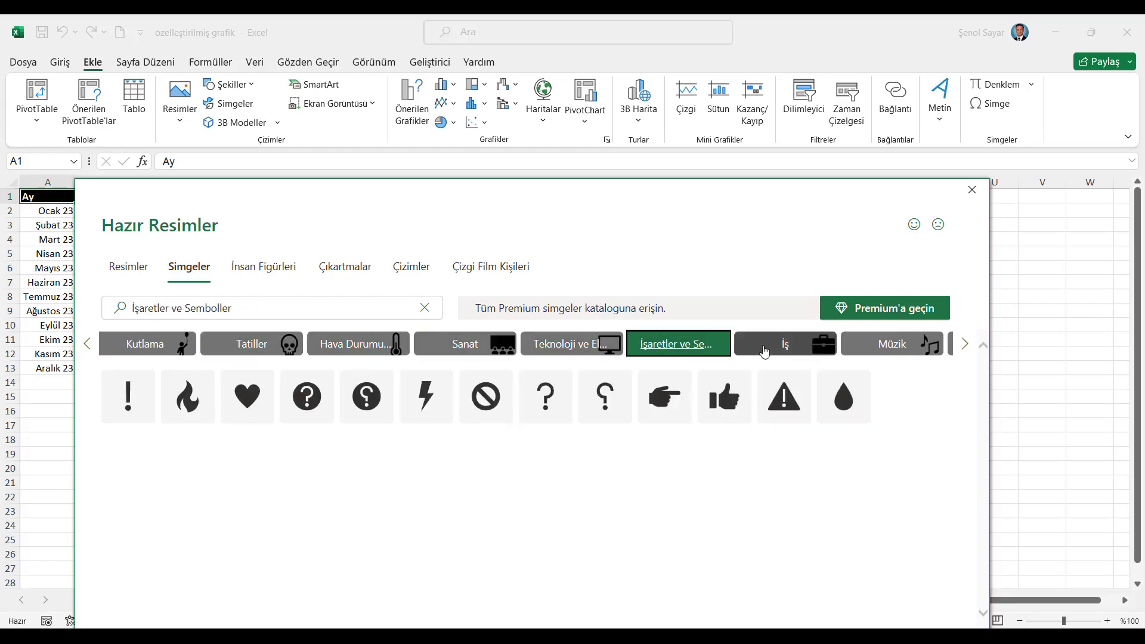
left_click(765, 351)
left_click(894, 346)
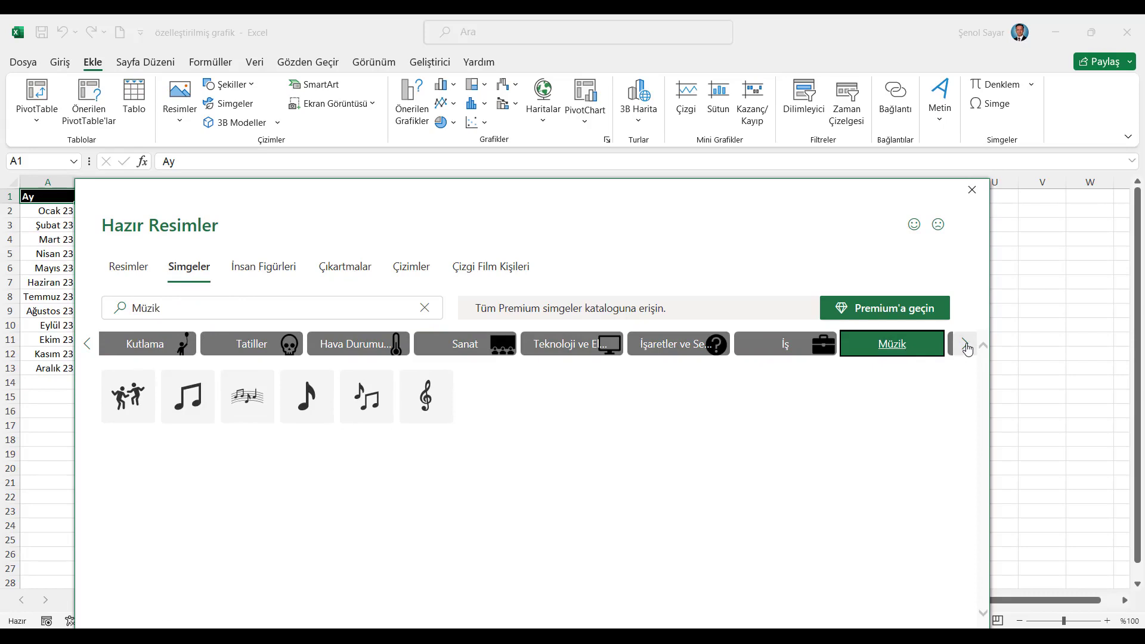
Look through the icon categories from Yüzler and Analiz to Hayvanlar, Araçlar, Tıbbi and Arabirim
left_click(965, 344)
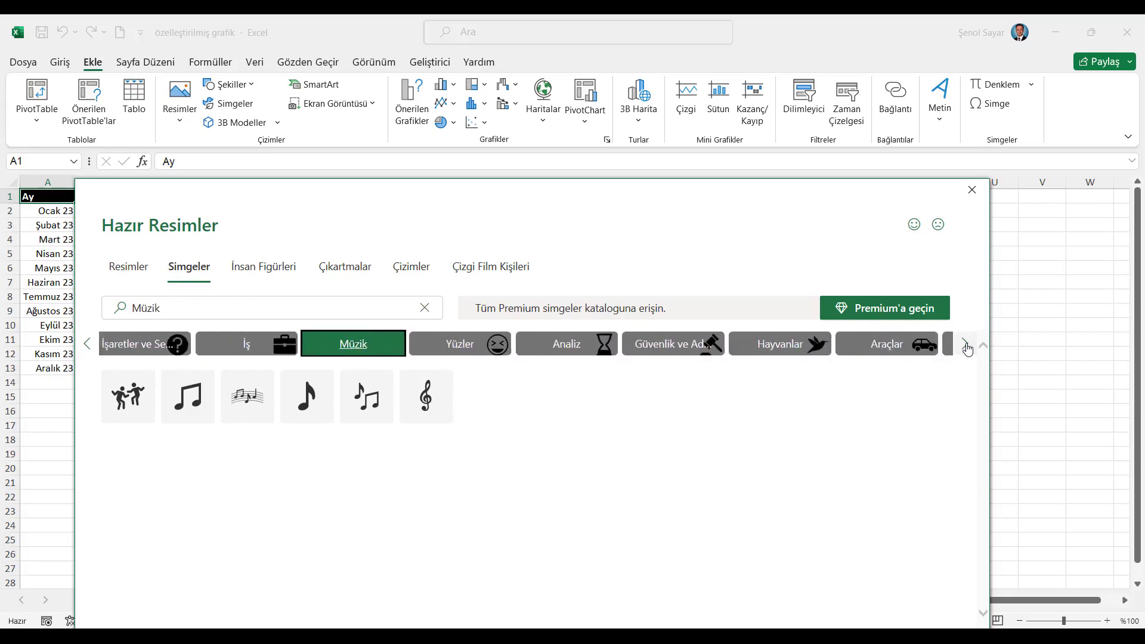
left_click(247, 345)
left_click(357, 344)
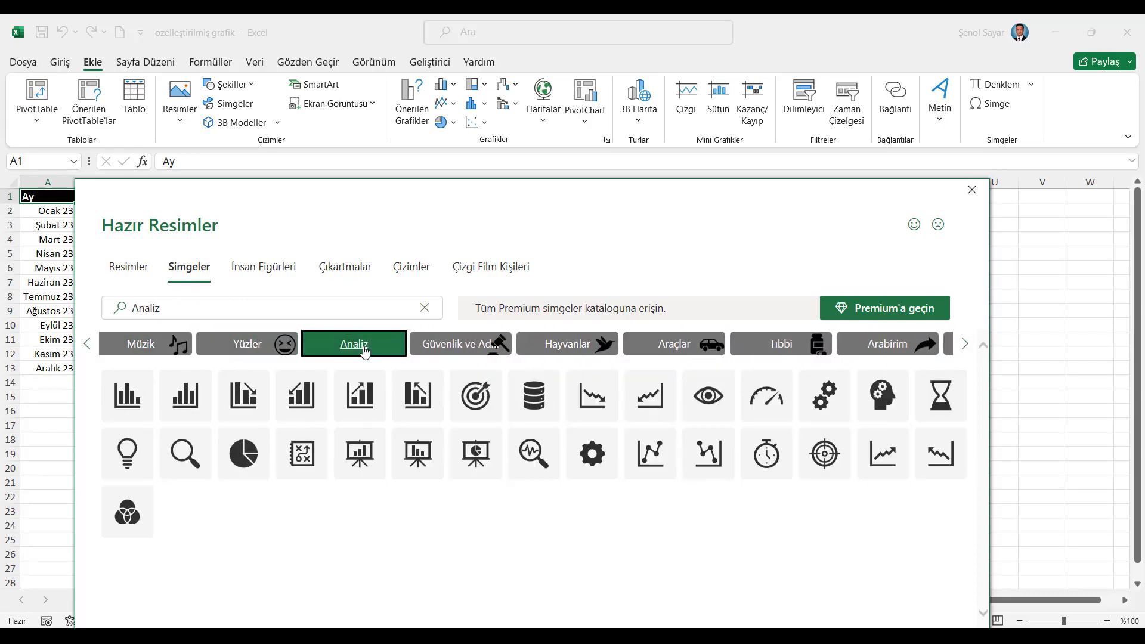
left_click(424, 341)
left_click(536, 345)
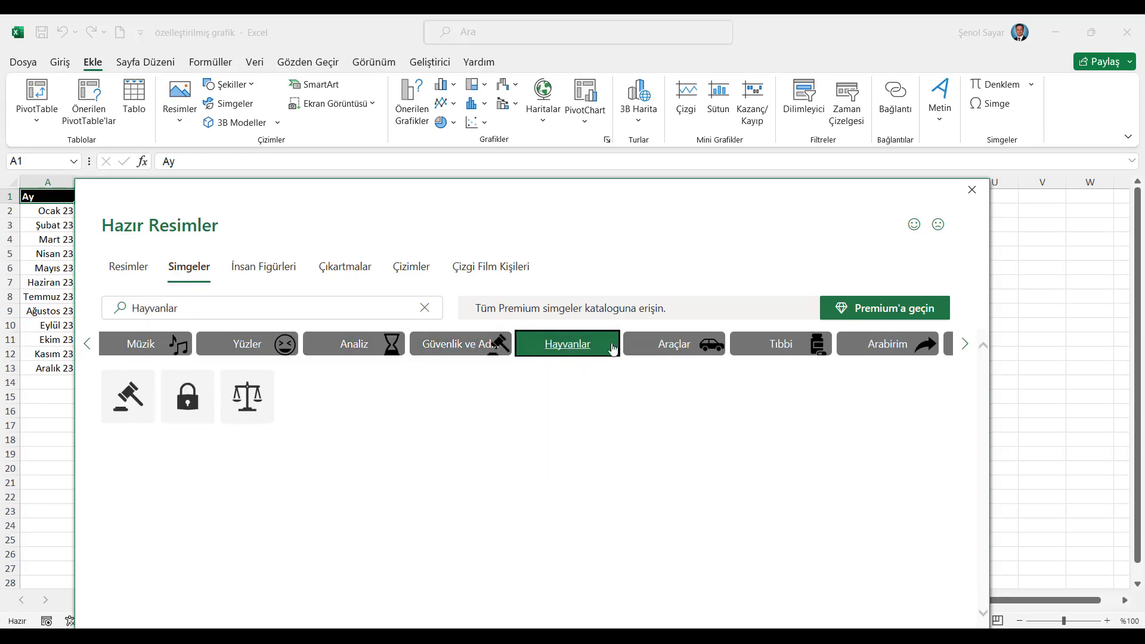
left_click(659, 349)
left_click(763, 350)
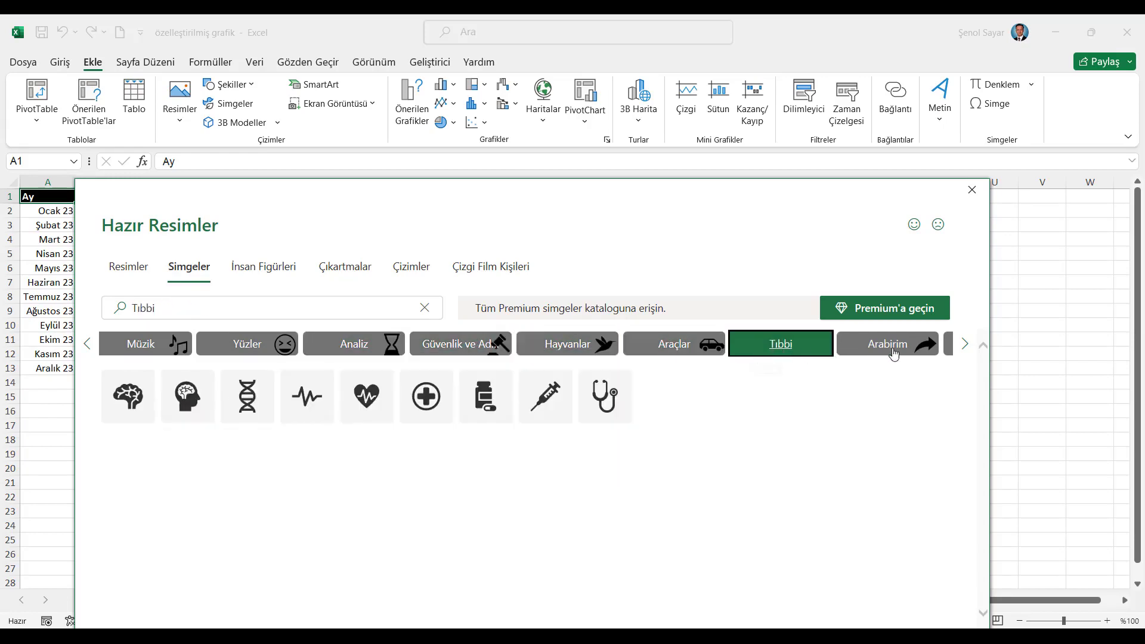
left_click(894, 352)
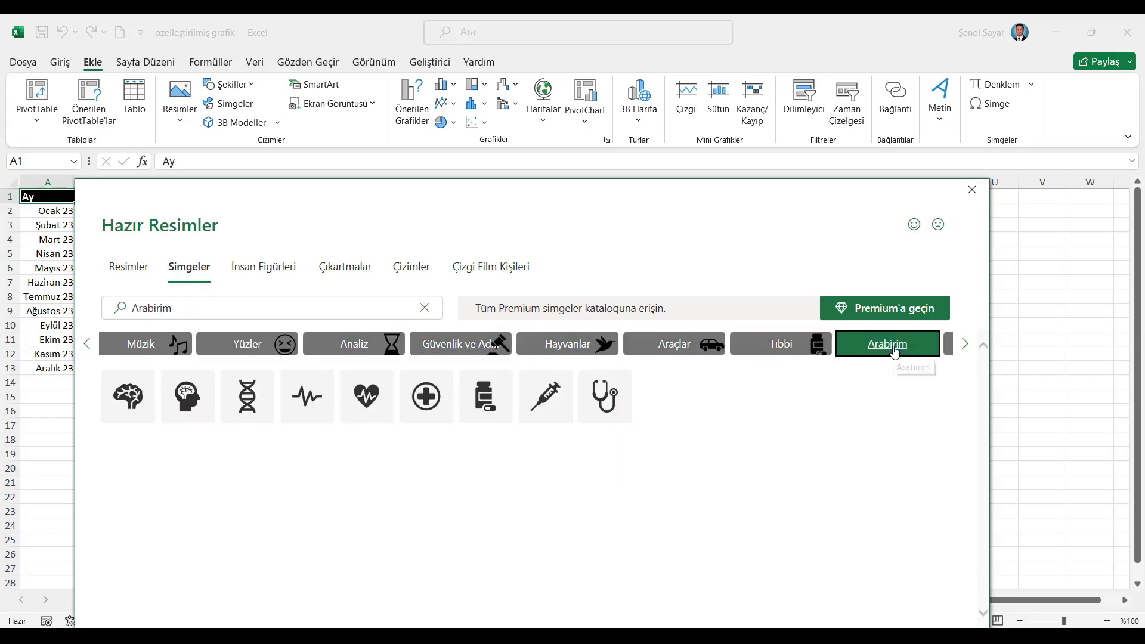
Examine the remaining icon categories from Eğitim, Ev and İletişim to Grafik, Seyahat, Vücut Bölümleri and Ticaret
left_click(964, 344)
left_click(965, 343)
left_click(965, 344)
left_click(247, 348)
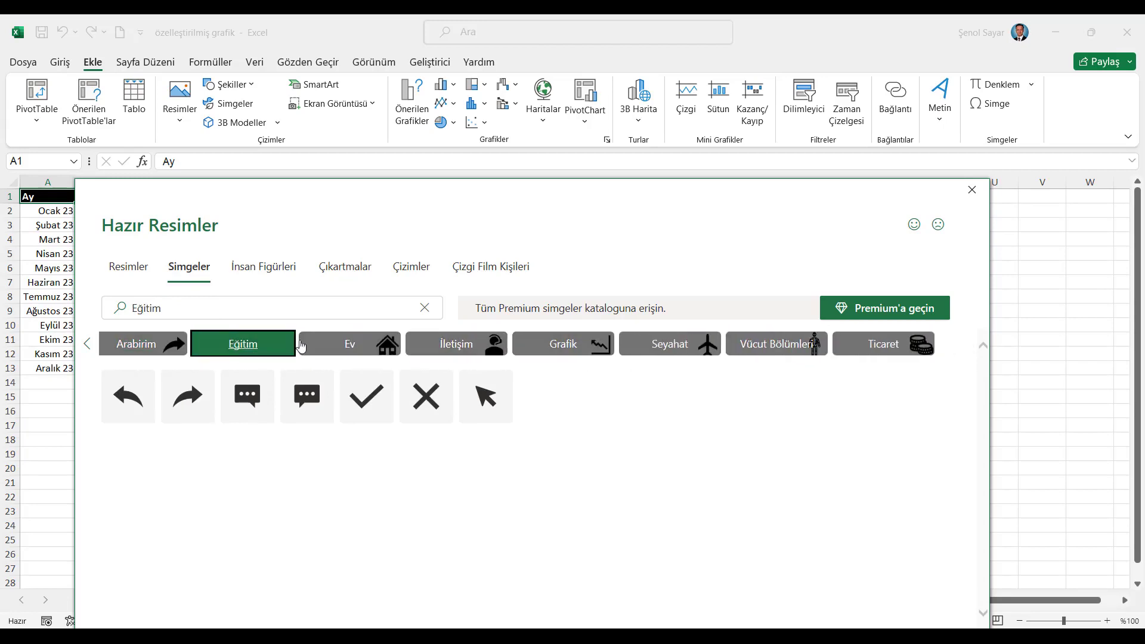
left_click(347, 344)
left_click(444, 346)
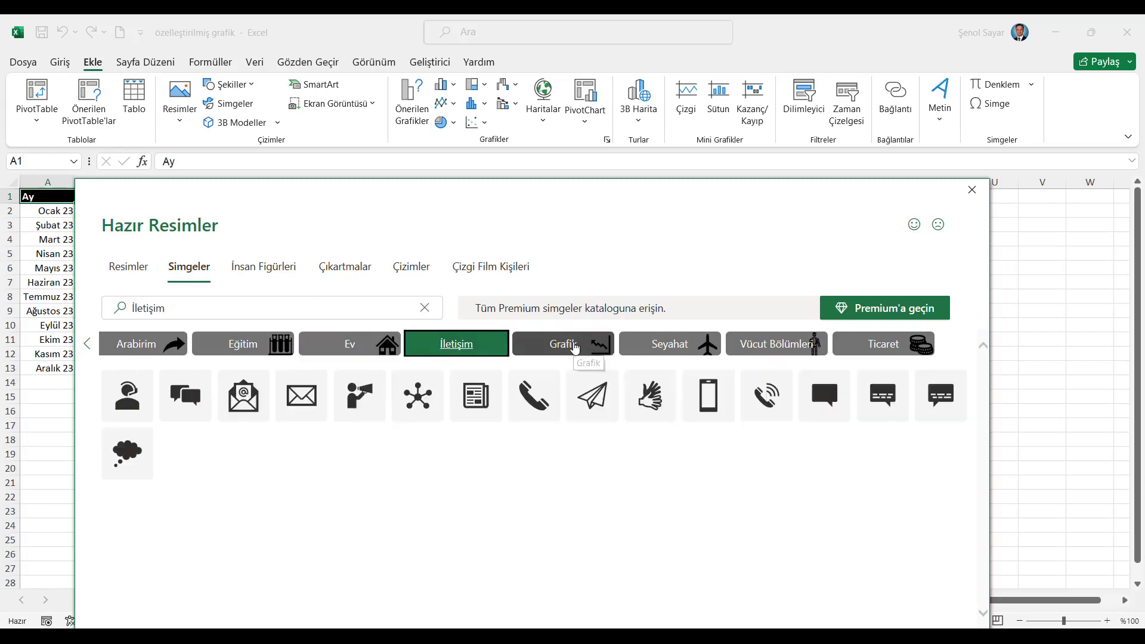
left_click(573, 346)
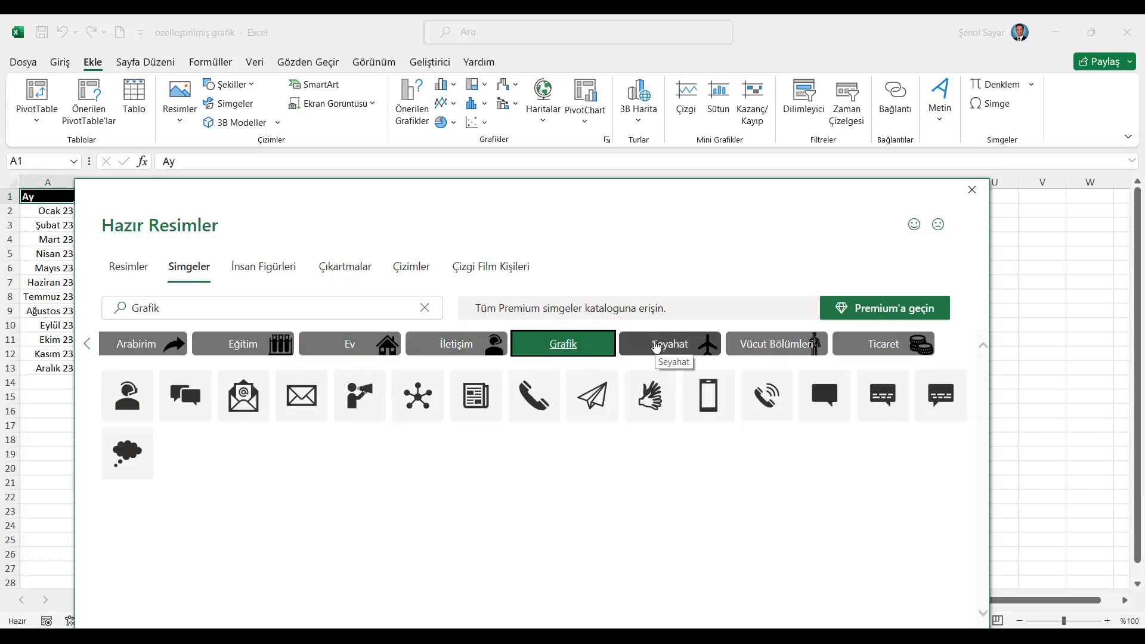
left_click(655, 346)
left_click(579, 350)
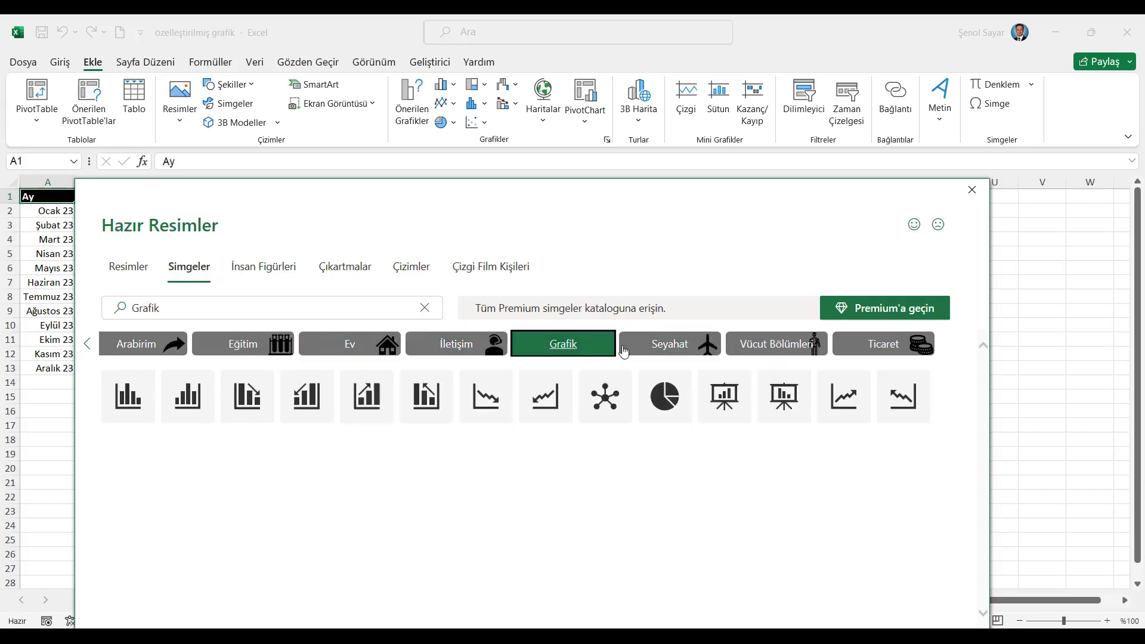
left_click(709, 349)
left_click(768, 350)
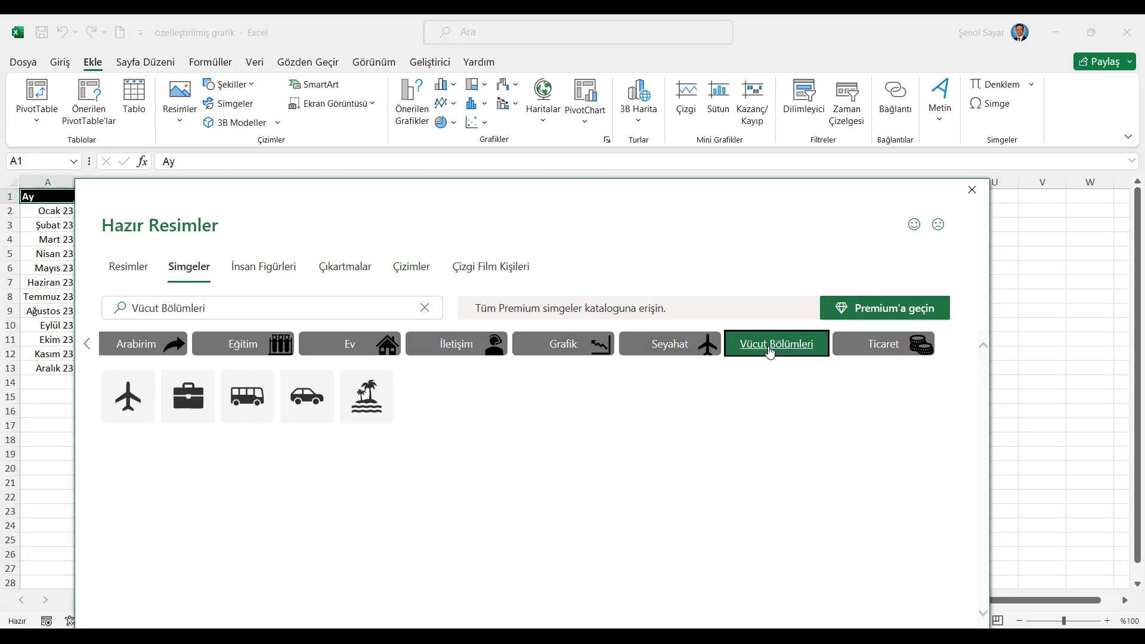
left_click(876, 345)
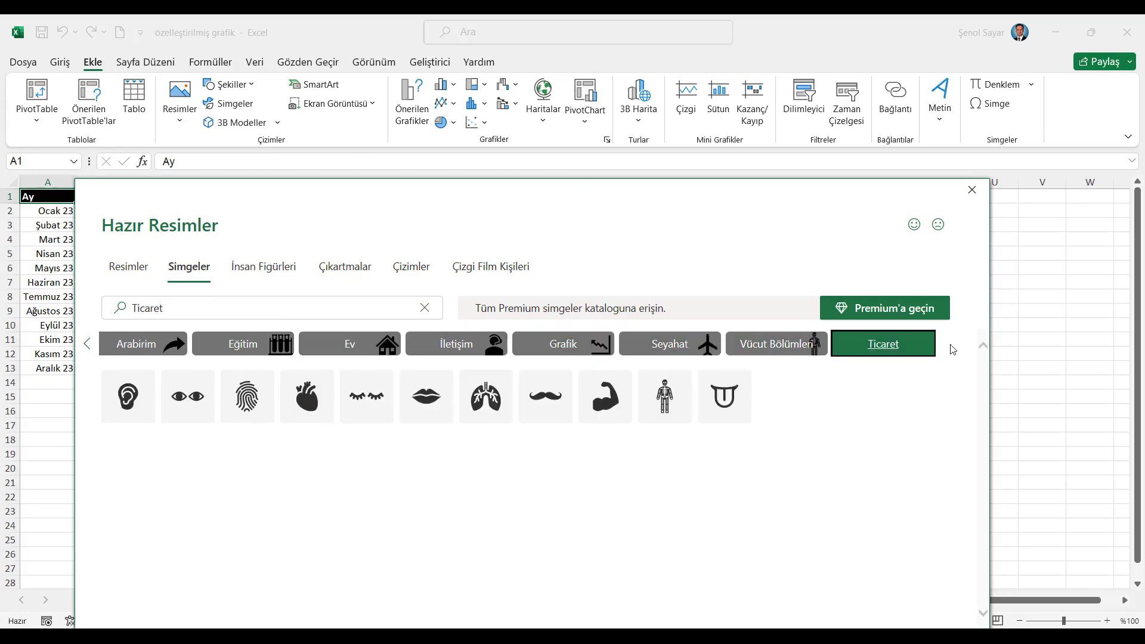
Return to the beginning of the icon category list, where the Kişiler category is
left_click(85, 344)
left_click(86, 344)
left_click(87, 344)
left_click(87, 345)
left_click(87, 345)
left_click(86, 344)
left_click(87, 345)
left_click(87, 345)
left_click(86, 344)
left_click(86, 345)
left_click(86, 344)
left_click(87, 344)
left_click(86, 345)
left_click(87, 344)
left_click(87, 345)
left_click(87, 345)
left_click(87, 346)
left_click(87, 346)
left_click(87, 346)
left_click(87, 345)
left_click(87, 346)
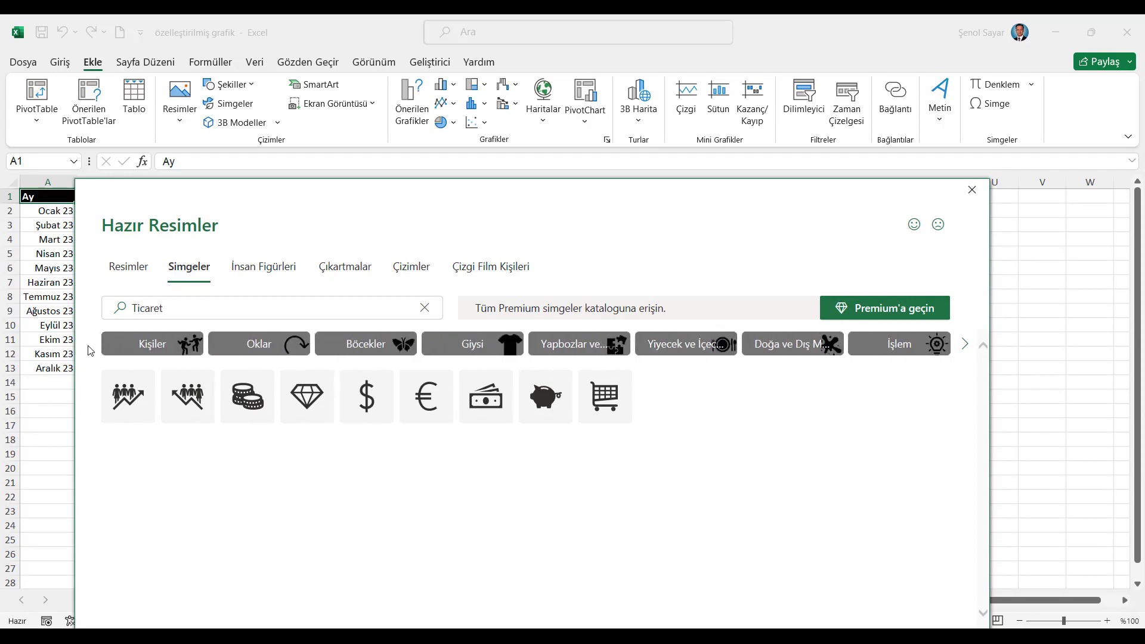
Insert the crown icon from the Giysi category and place it below the production data
left_click(507, 349)
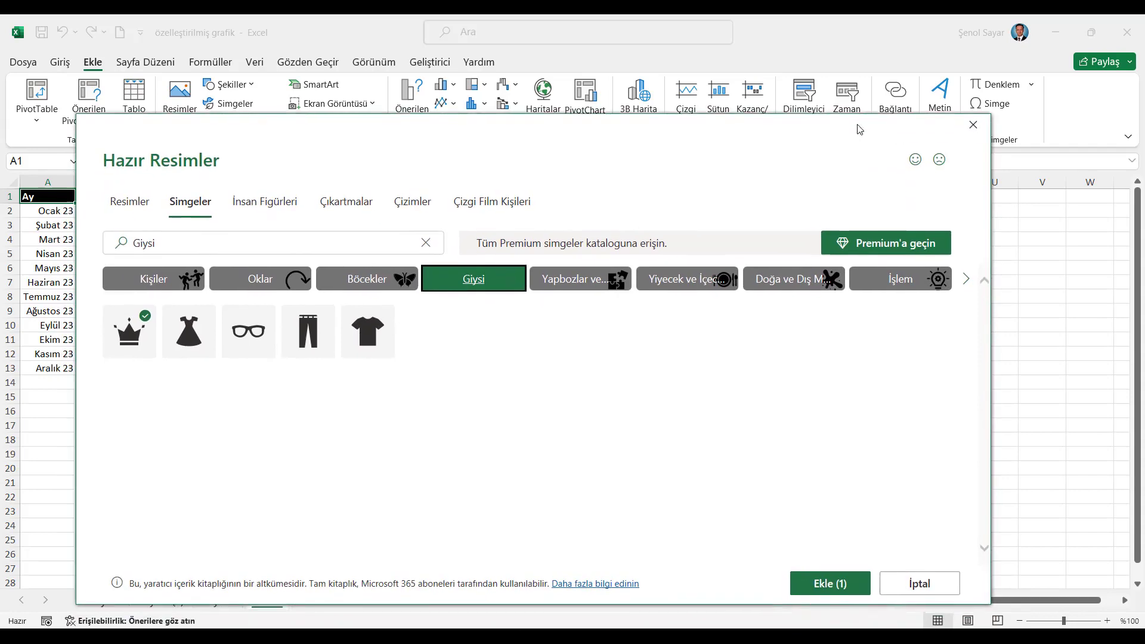
left_click(825, 581)
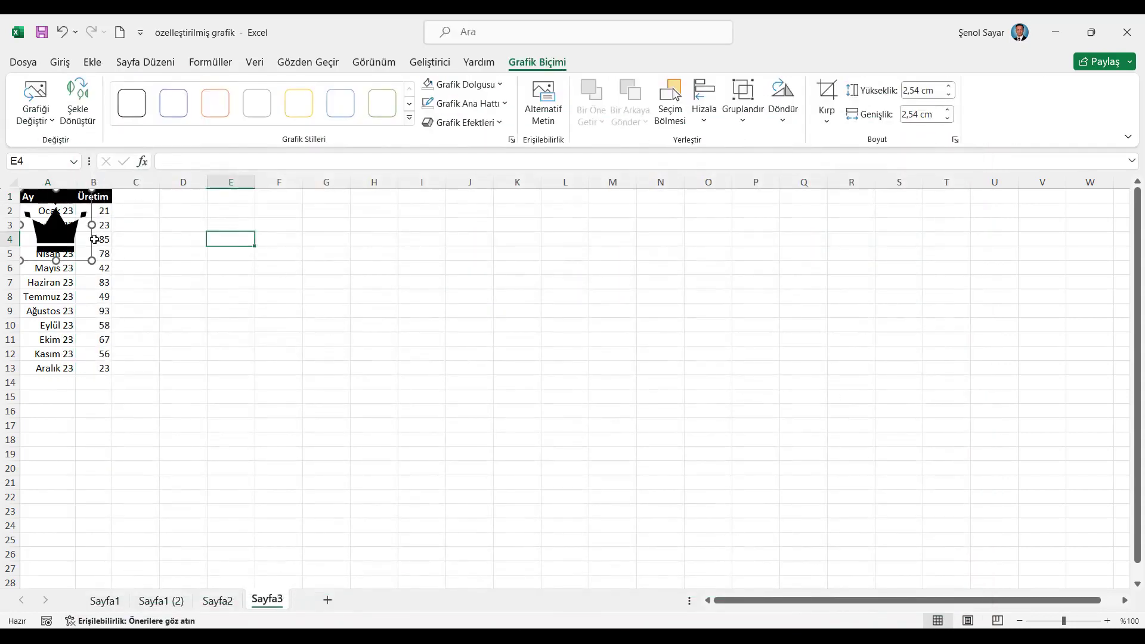
left_click_drag(64, 237, 76, 460)
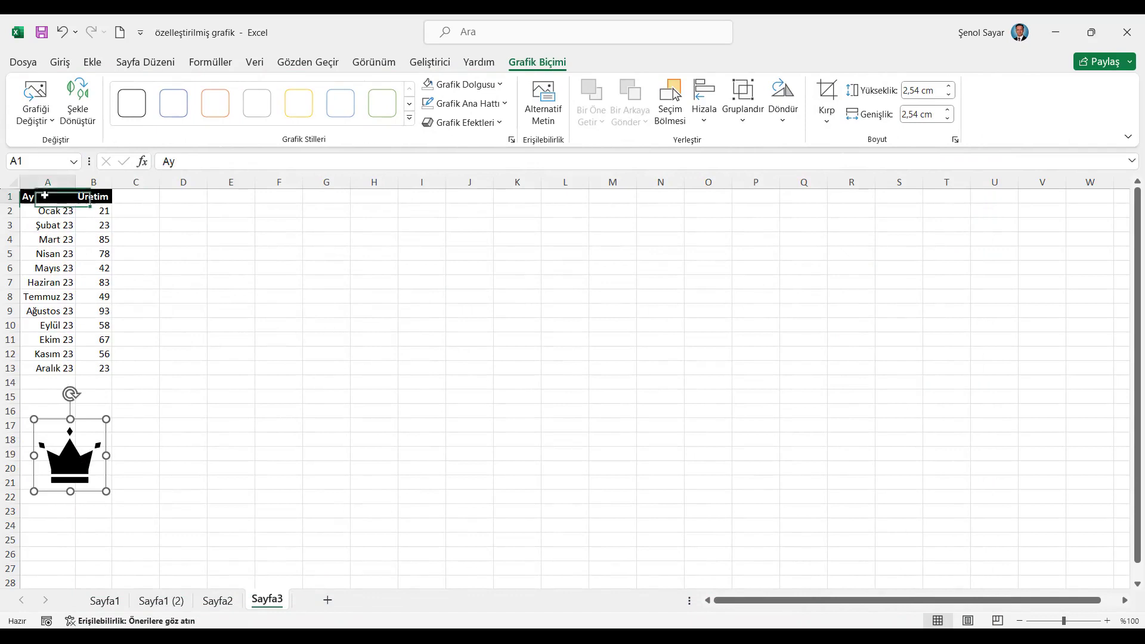
Insert a clustered column chart of the Ay and Üretim data and enlarge it to about 30 × 11.5 cm beside the table
left_click(44, 195)
left_click(93, 62)
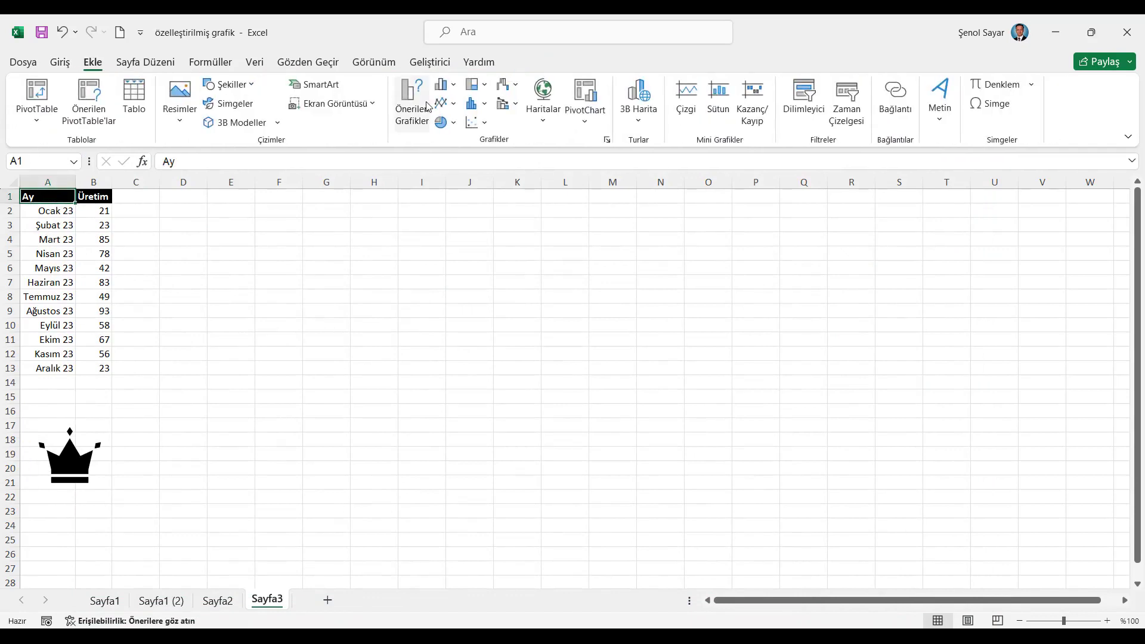
left_click(446, 84)
left_click(465, 131)
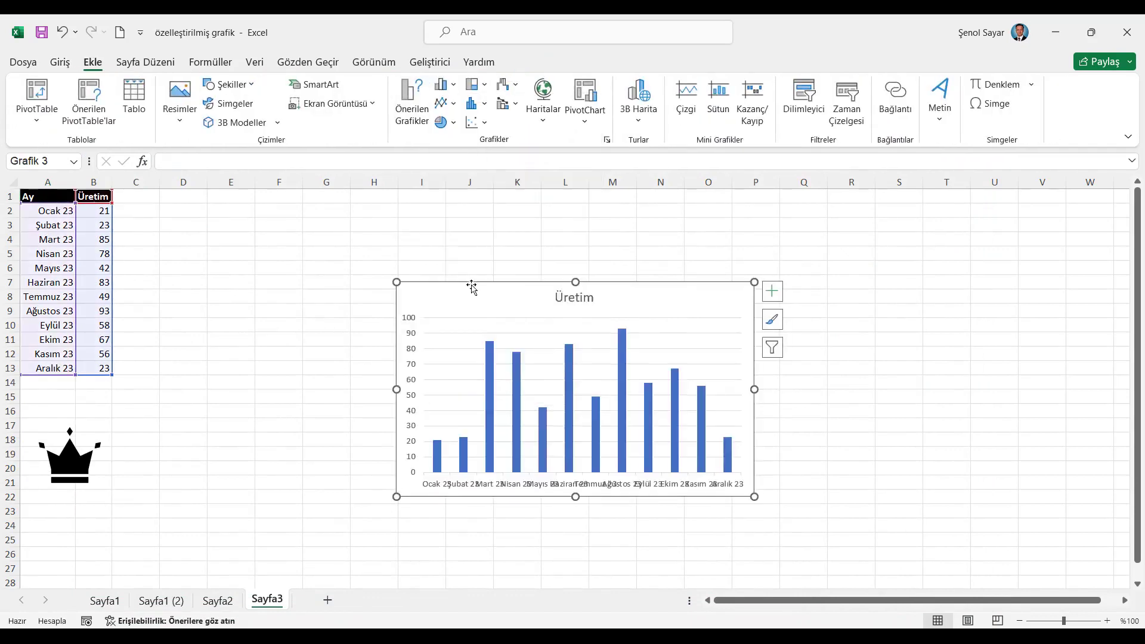
left_click_drag(470, 288, 296, 220)
left_click_drag(575, 432, 1065, 538)
left_click_drag(803, 222, 812, 216)
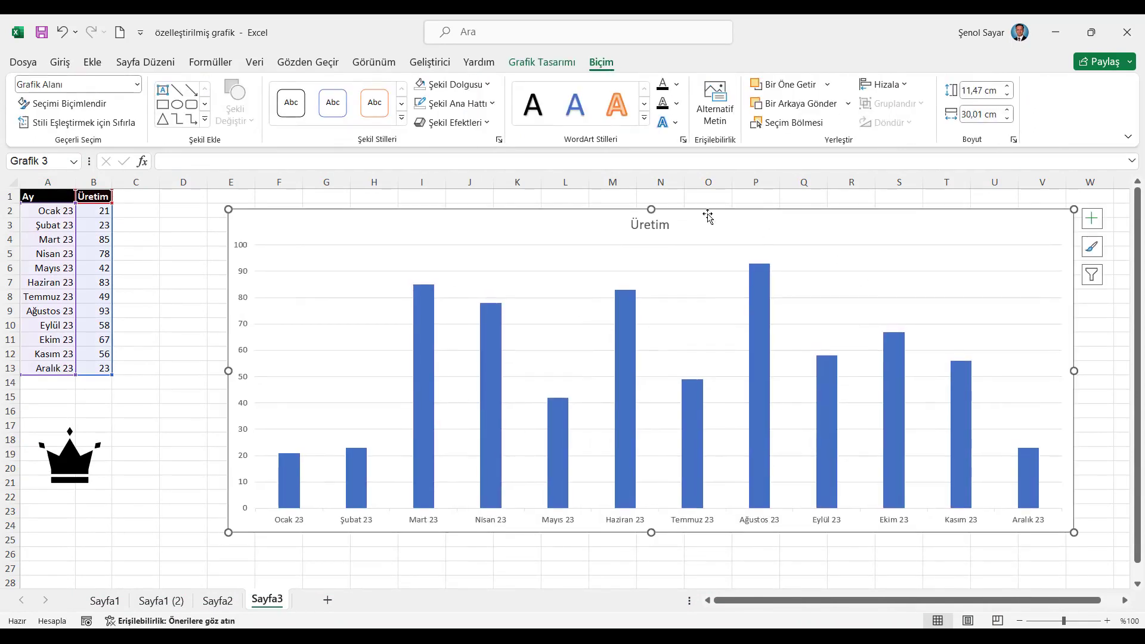
Give the Üretim series columns a black outline and a black fill
left_click(291, 498)
left_click(530, 62)
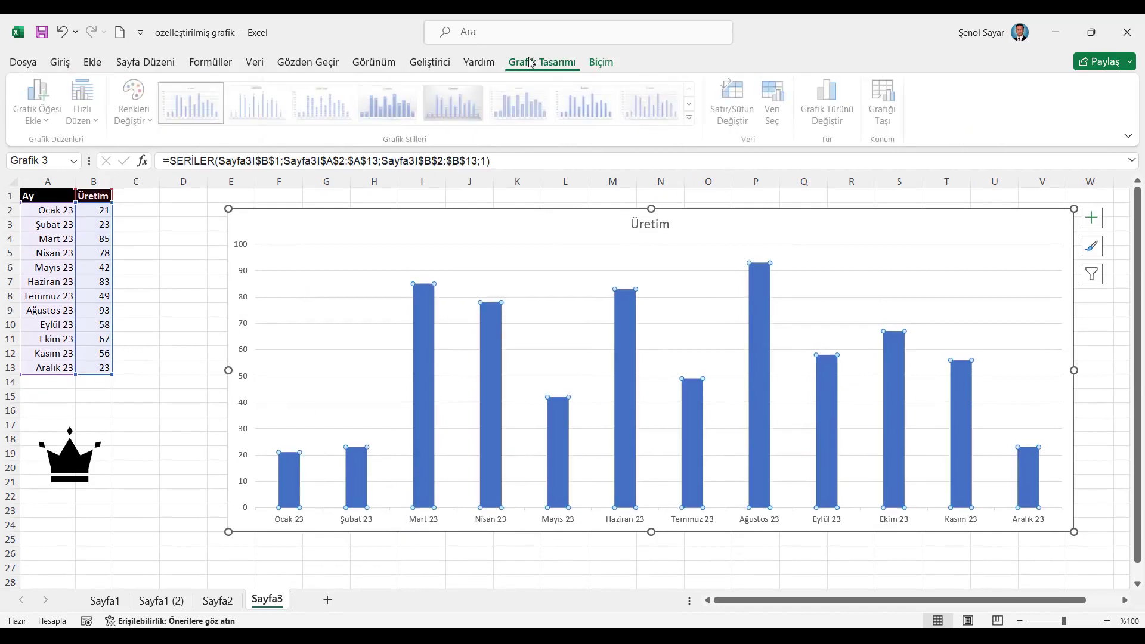
left_click(692, 119)
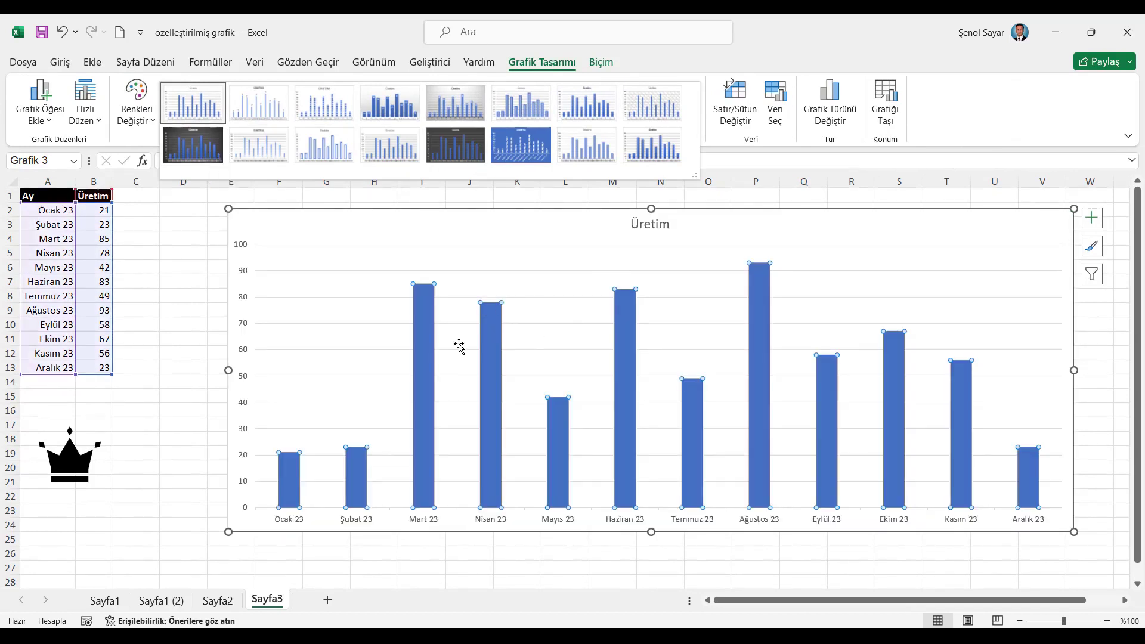
right_click(427, 348)
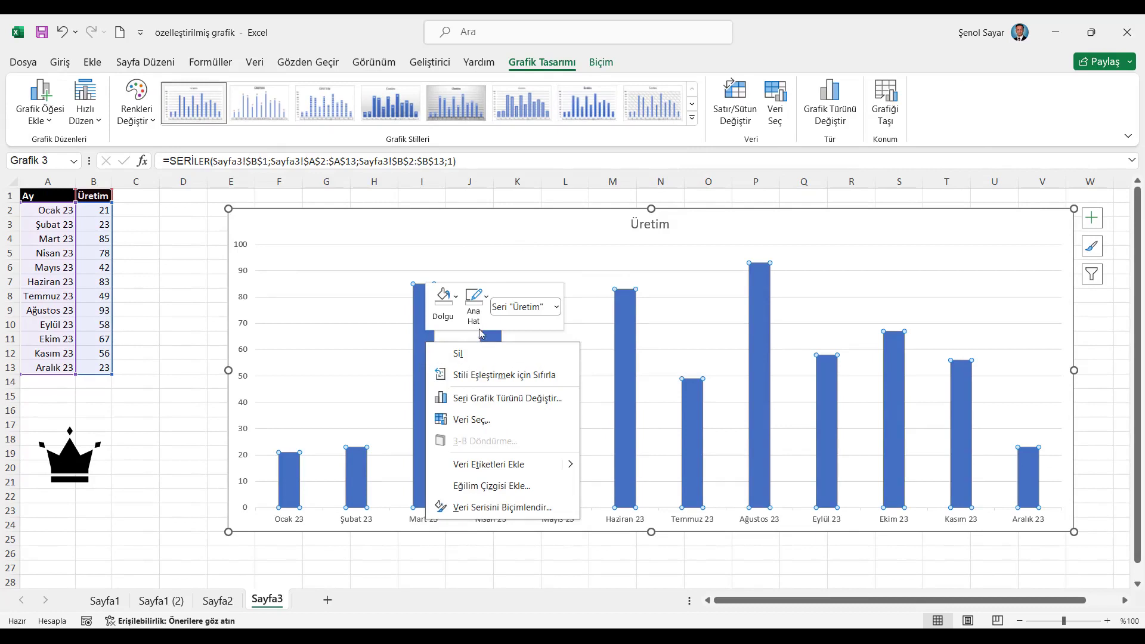
left_click(481, 305)
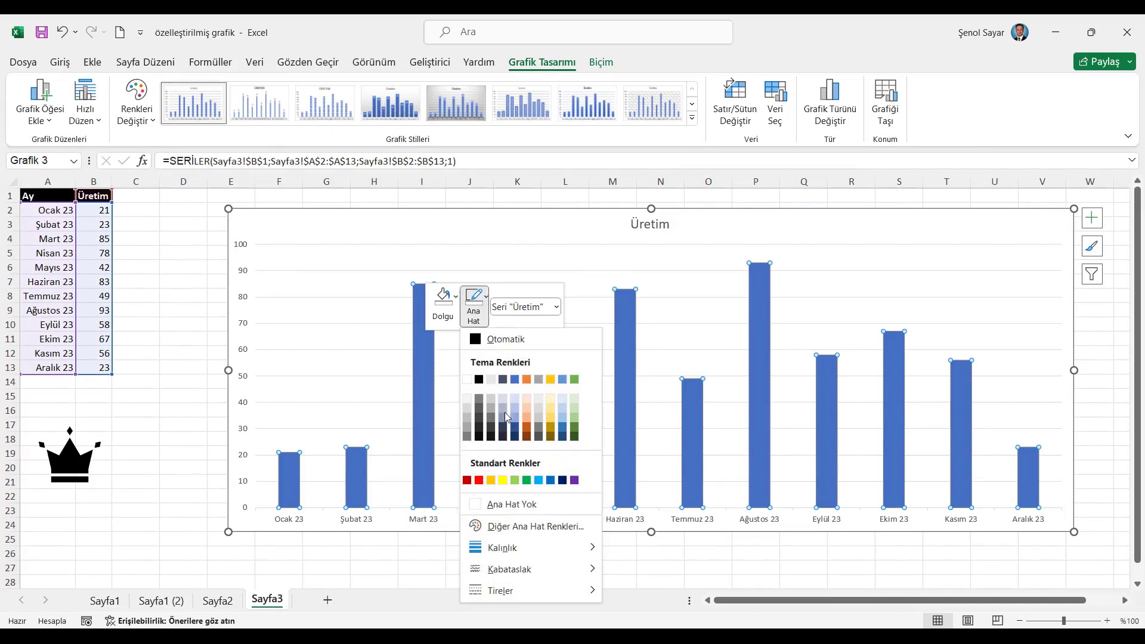
left_click(480, 381)
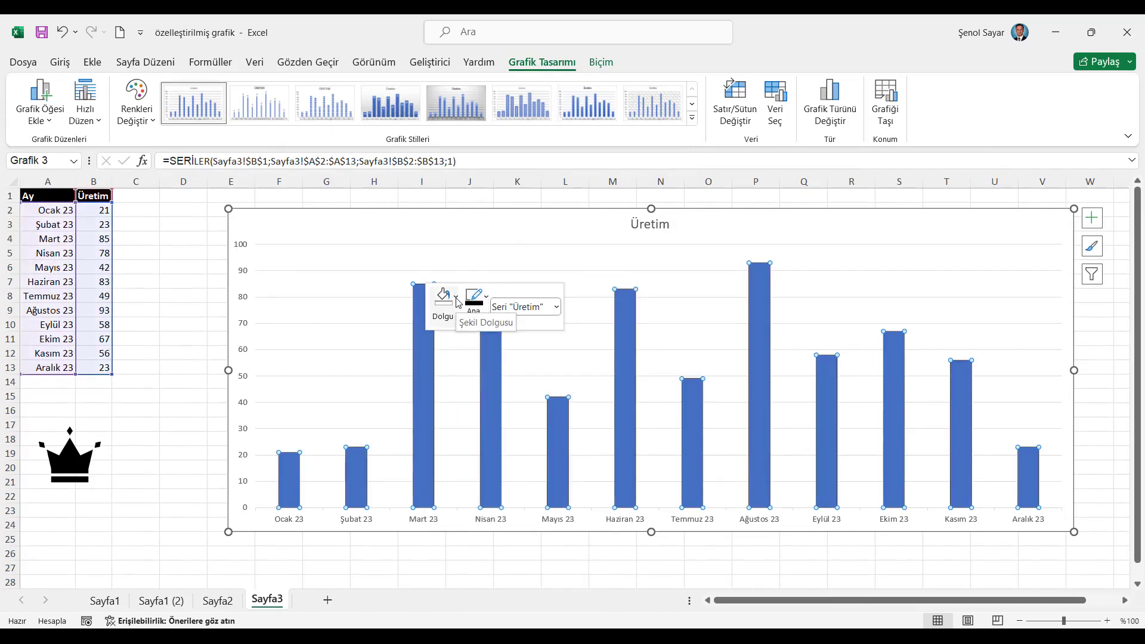
left_click(457, 298)
left_click(450, 380)
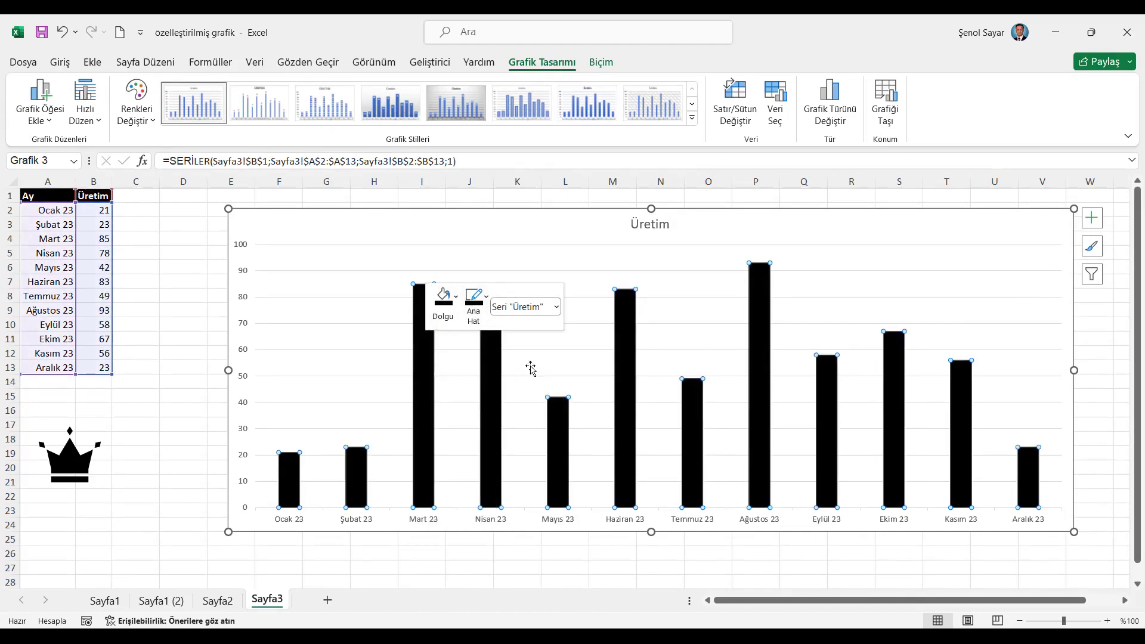
Set the Üretim series gap width to 49% and move the chart closer to the data while enlarging it slightly
right_click(422, 387)
left_click(480, 554)
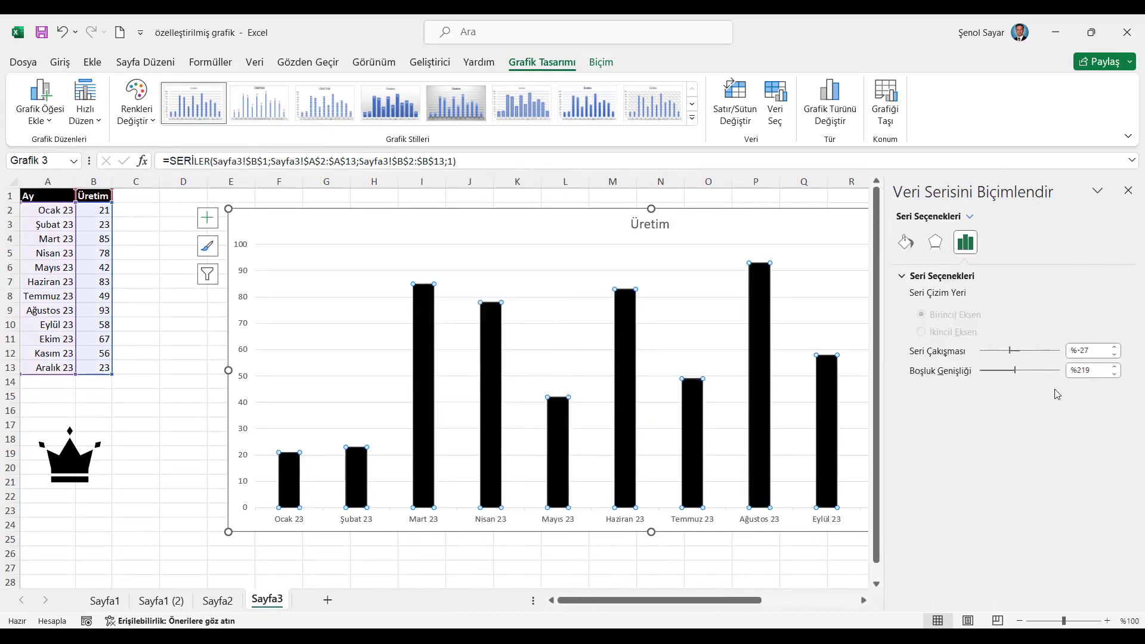
left_click_drag(1018, 373, 990, 378)
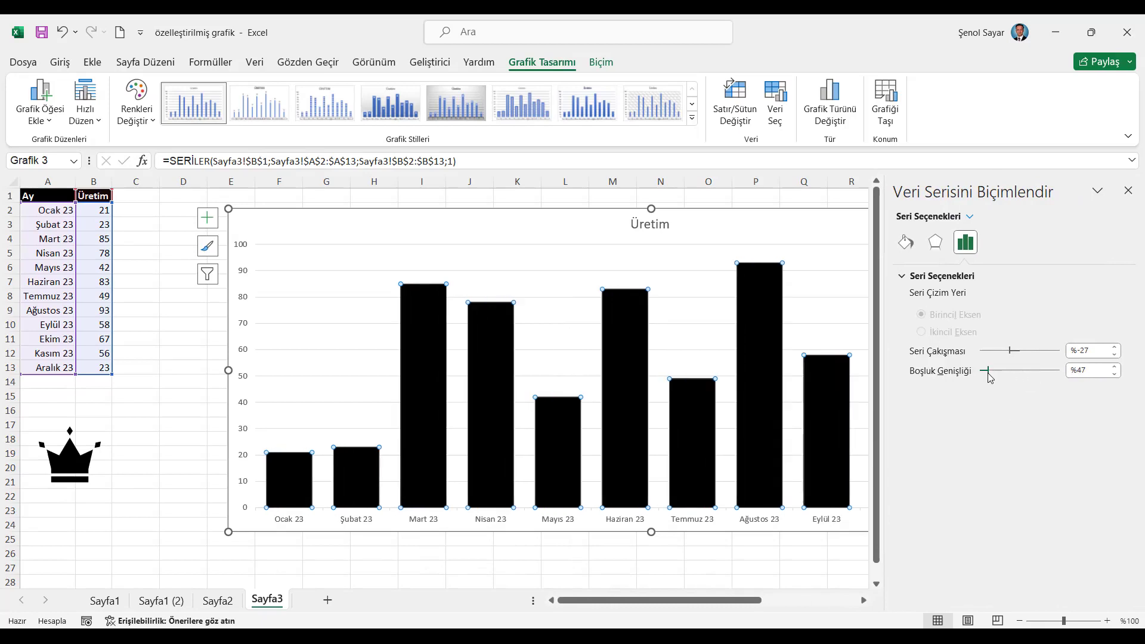
left_click(1112, 367)
left_click(1113, 367)
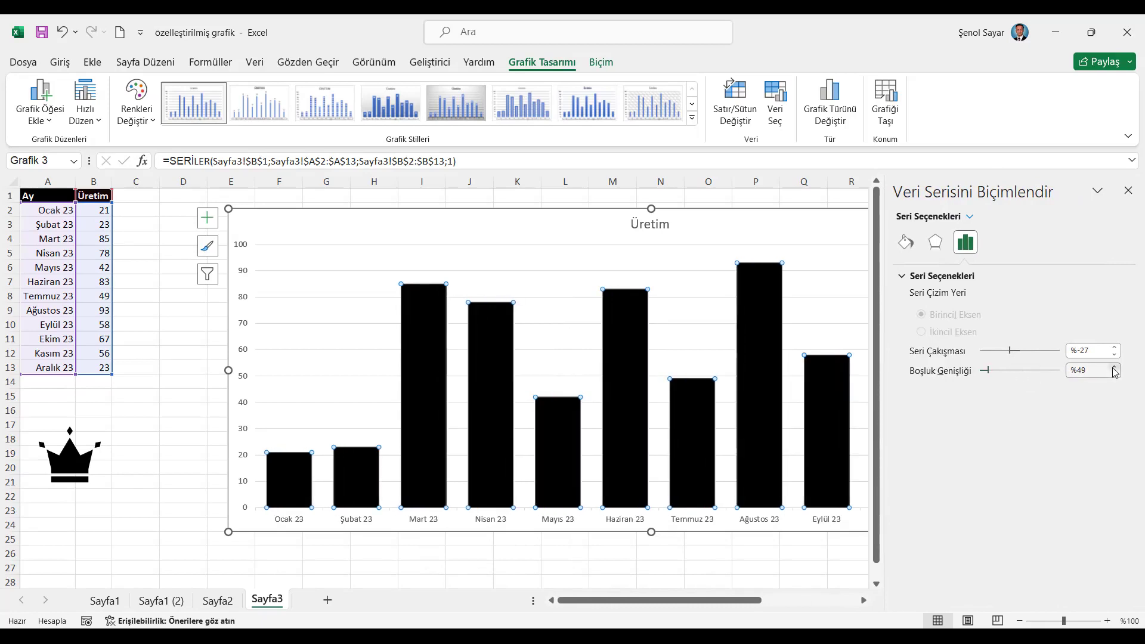
left_click(1127, 190)
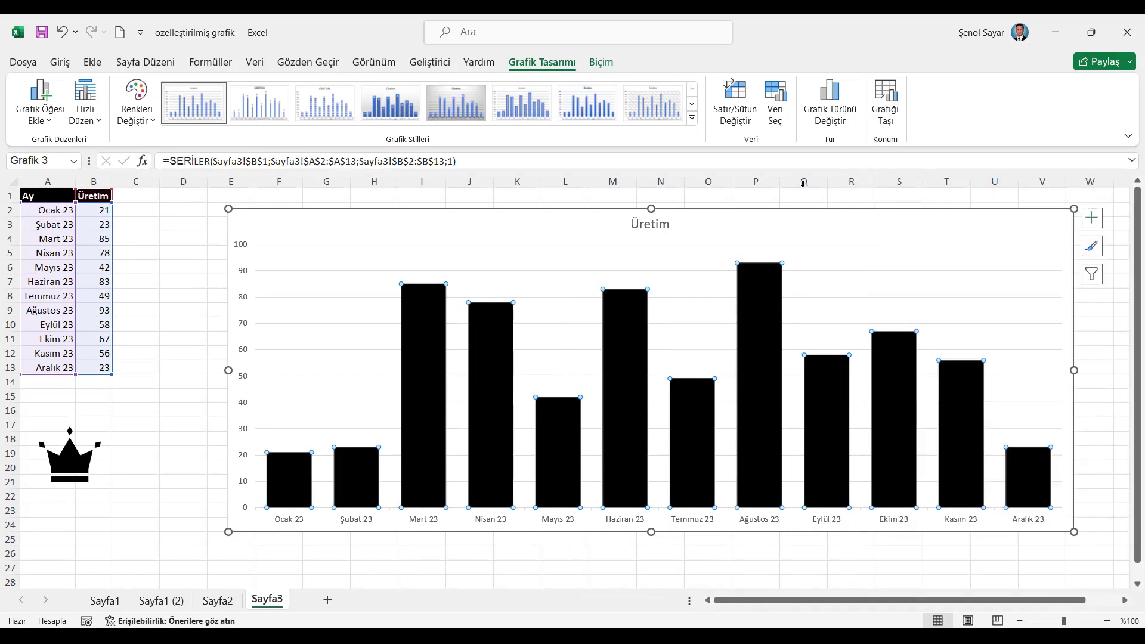
left_click_drag(744, 214, 700, 207)
left_click_drag(1029, 525, 1061, 553)
Make the chart's month axis labels bold and set their font size to 14
left_click(875, 542)
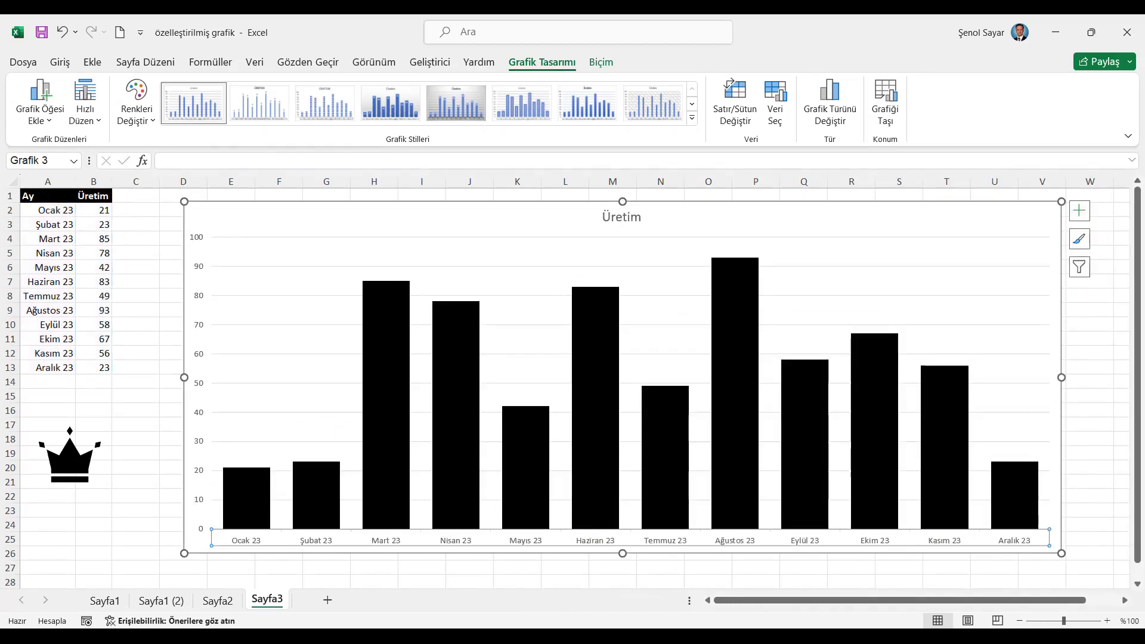
left_click(76, 63)
left_click(99, 113)
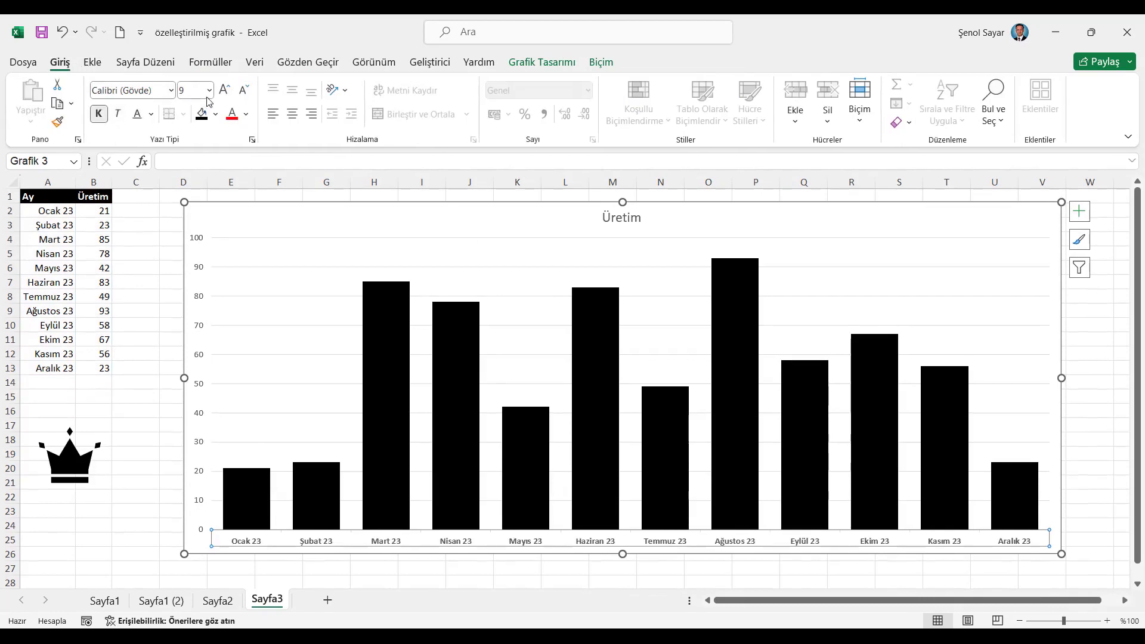
left_click(222, 90)
left_click(223, 89)
left_click(223, 89)
left_click(222, 90)
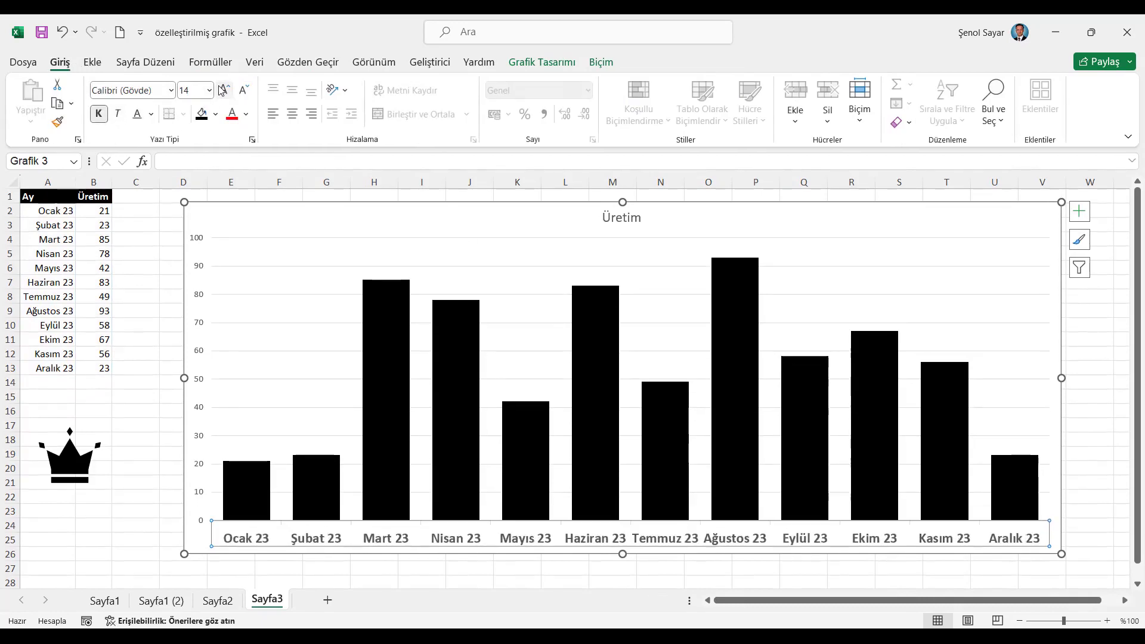
left_click(222, 89)
left_click(223, 89)
left_click(222, 89)
left_click(222, 89)
left_click(223, 90)
left_click(222, 89)
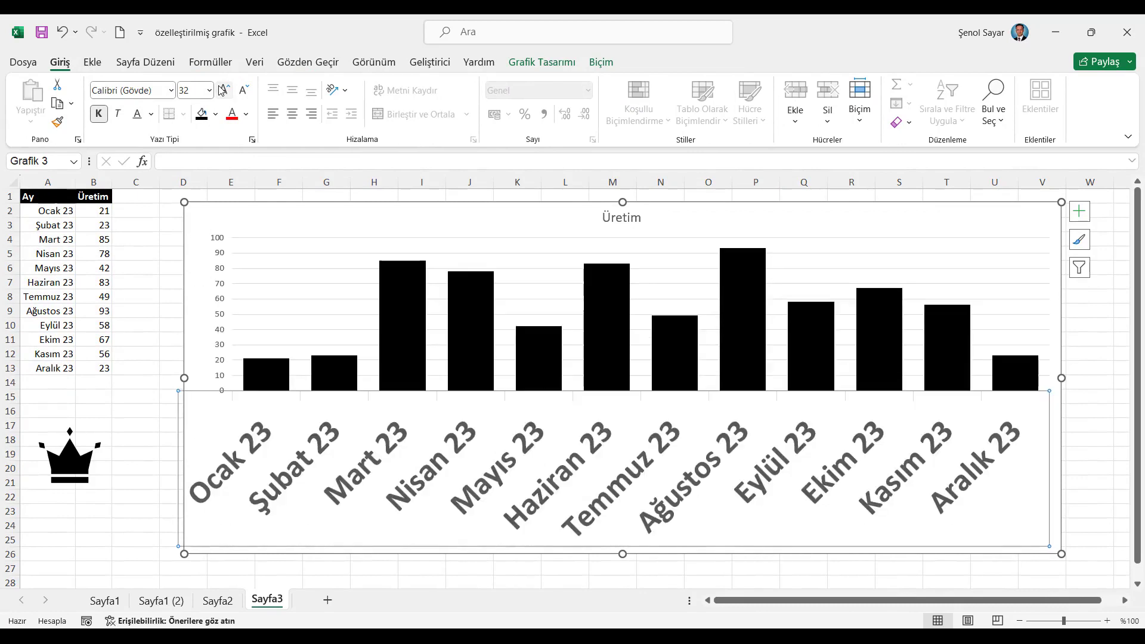
left_click(240, 92)
left_click(240, 93)
left_click(240, 93)
left_click(240, 92)
left_click(239, 93)
left_click(239, 92)
left_click(239, 92)
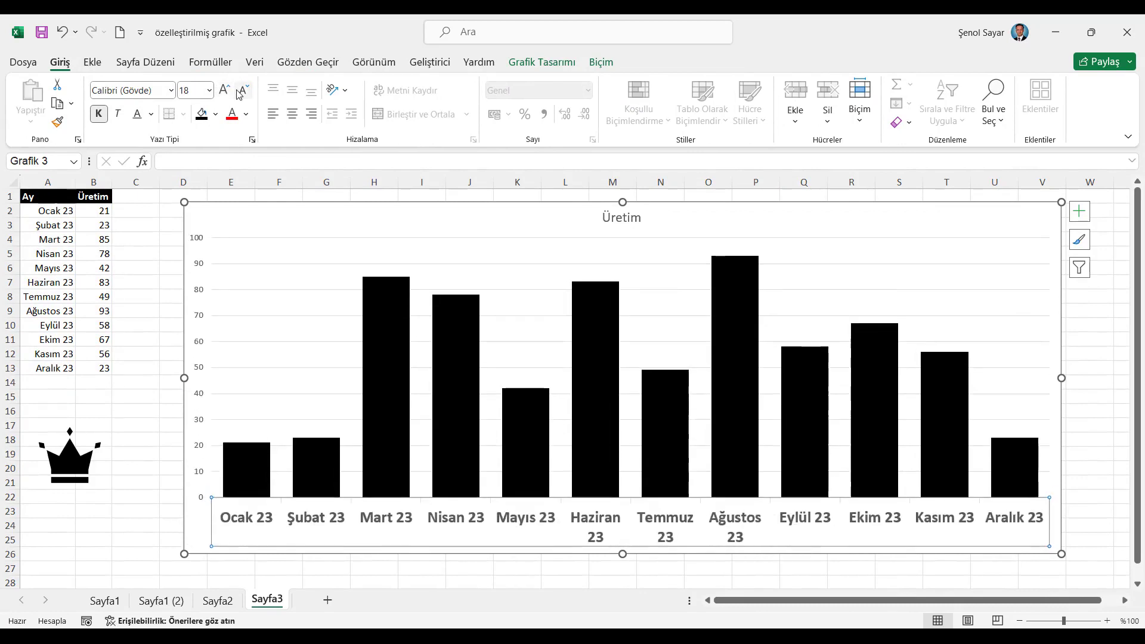
left_click(240, 92)
left_click(222, 90)
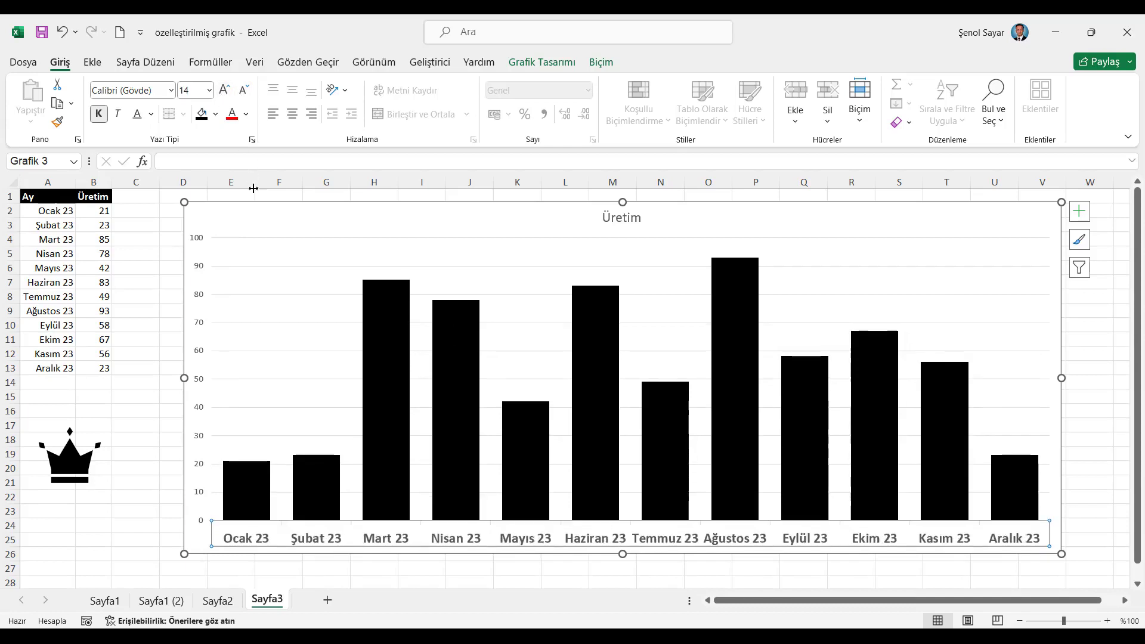
Extend the chart area closer to the data table and remove the vertical value axis and the chart title
left_click_drag(259, 203, 244, 198)
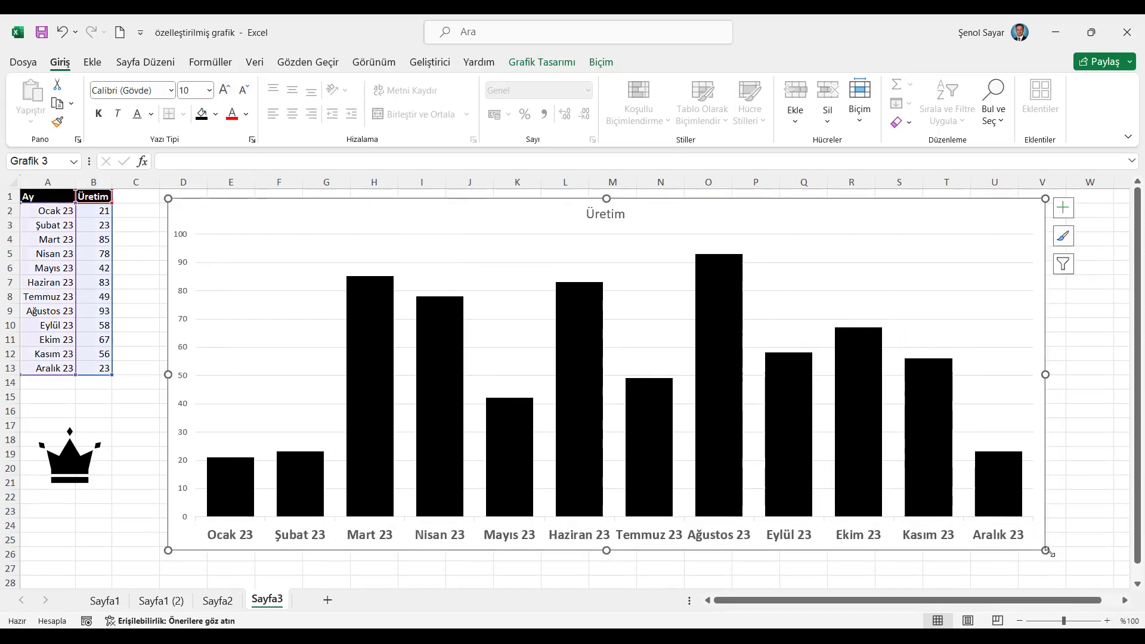
left_click_drag(1045, 549, 1078, 564)
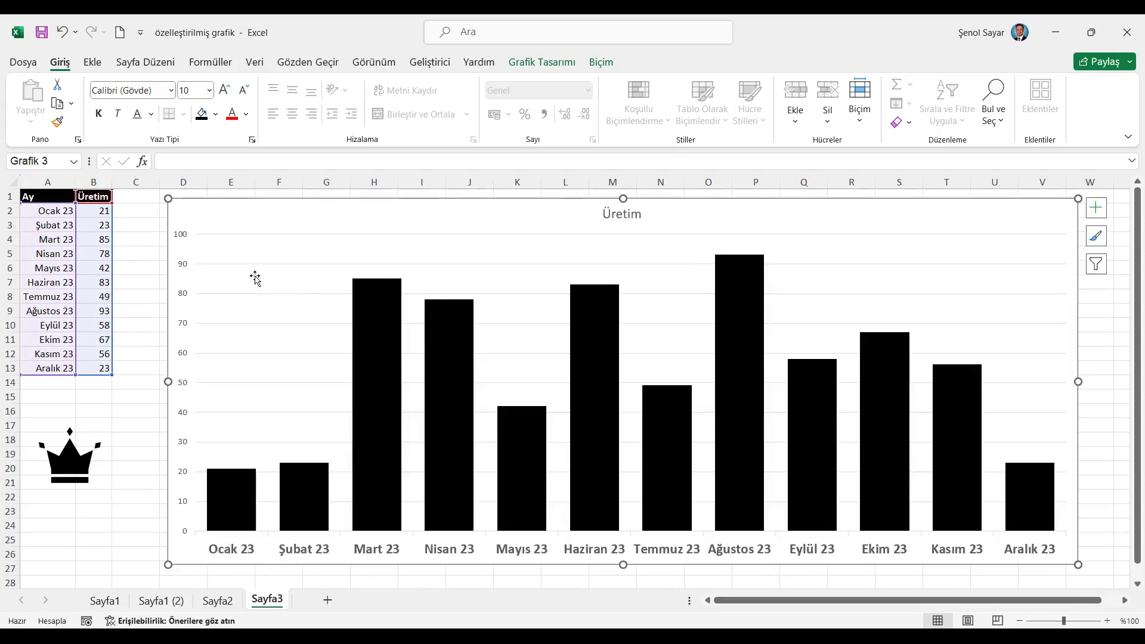
left_click(183, 269)
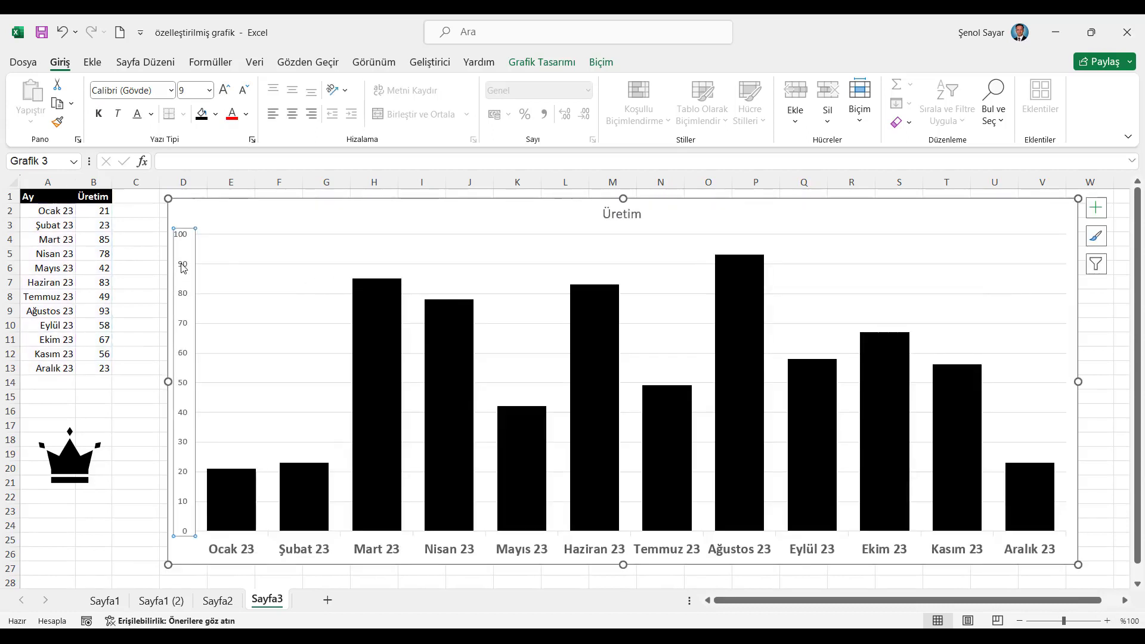
key("Delete")
left_click(616, 223)
key("Delete")
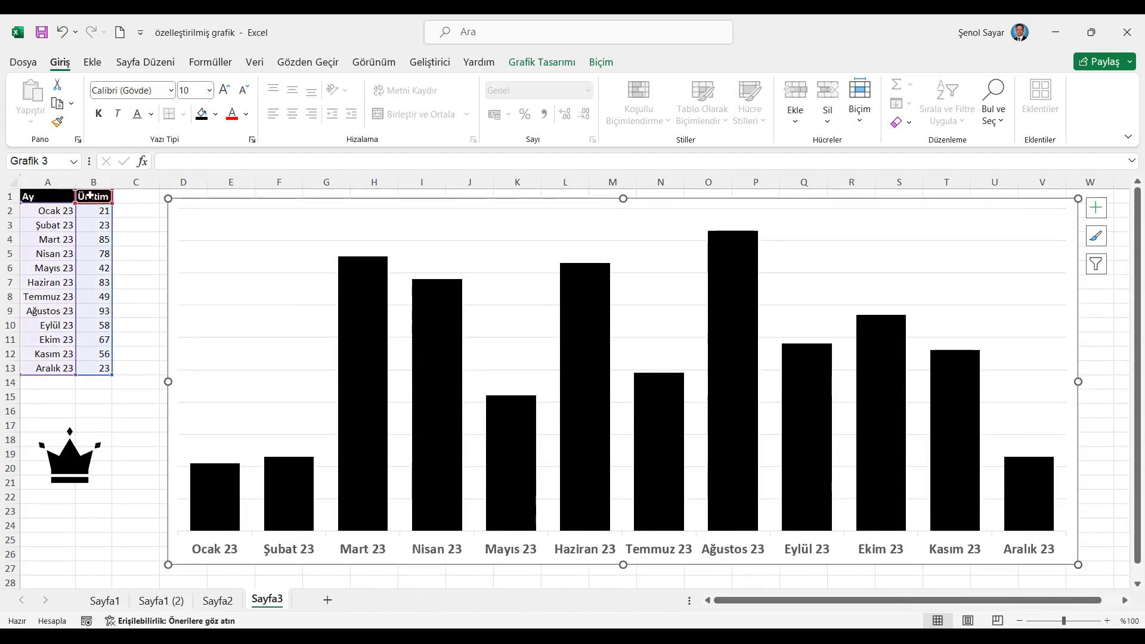
Copy the crown icon and shift the chart away from the data so that columns C and D are free
left_click(76, 458)
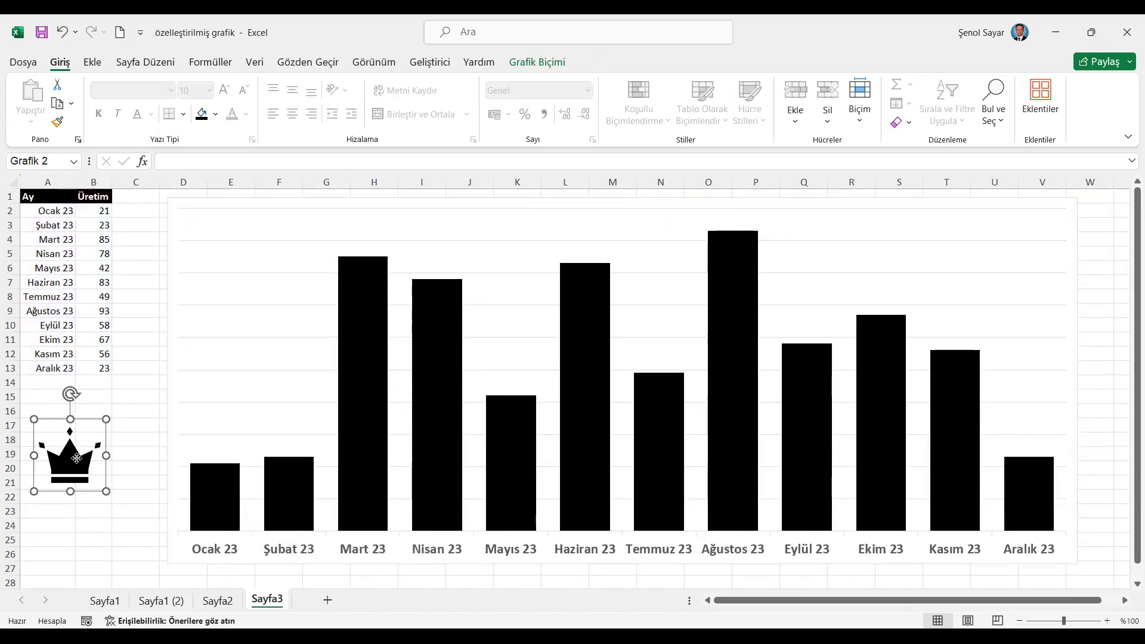
key("ctrl+c")
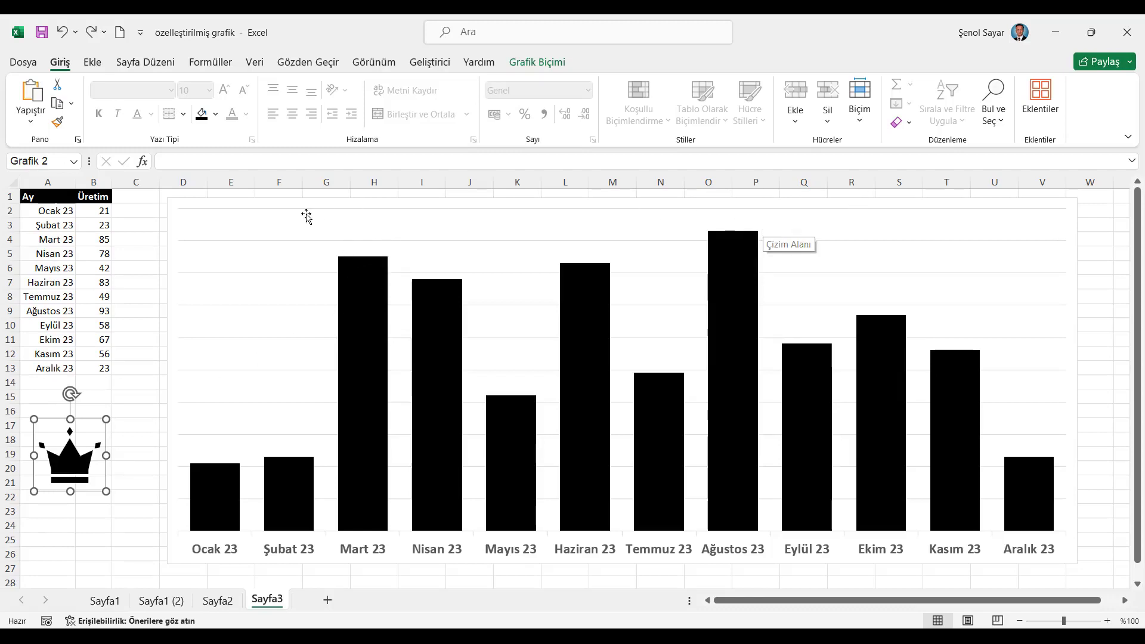
left_click_drag(268, 201, 317, 202)
Add the column headers Temel in C1 and Uç in D1
left_click(134, 196)
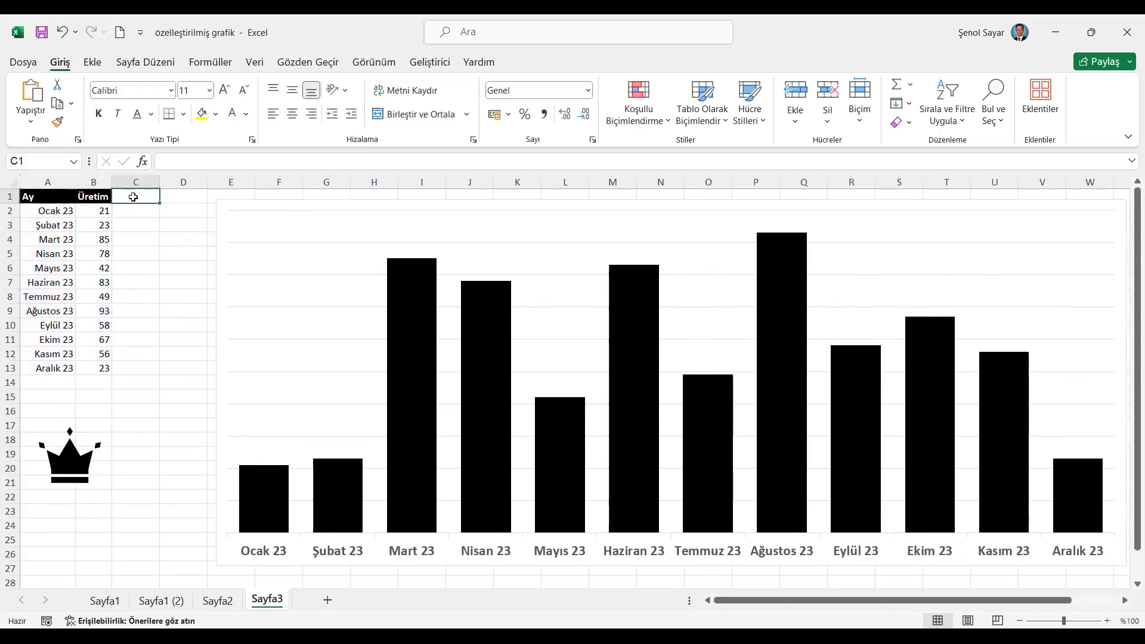
type("T")
key("Caps_Lock")
type("emel")
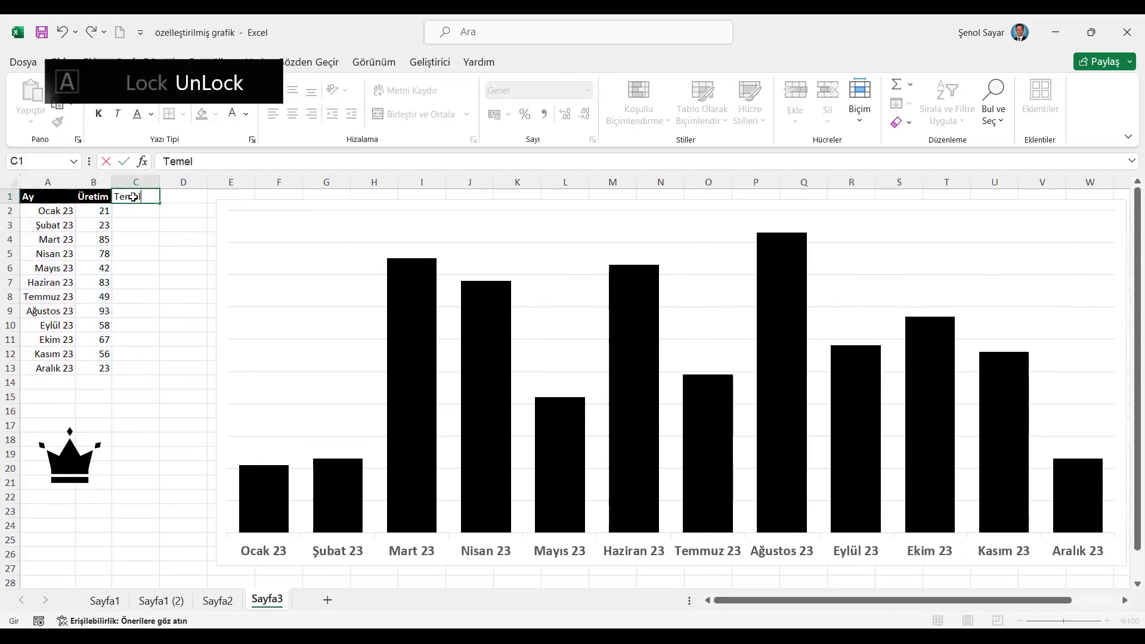
key("Tab")
key("Caps_Lock")
type("U")
key("Caps_Lock")
type("ç")
key("Return")
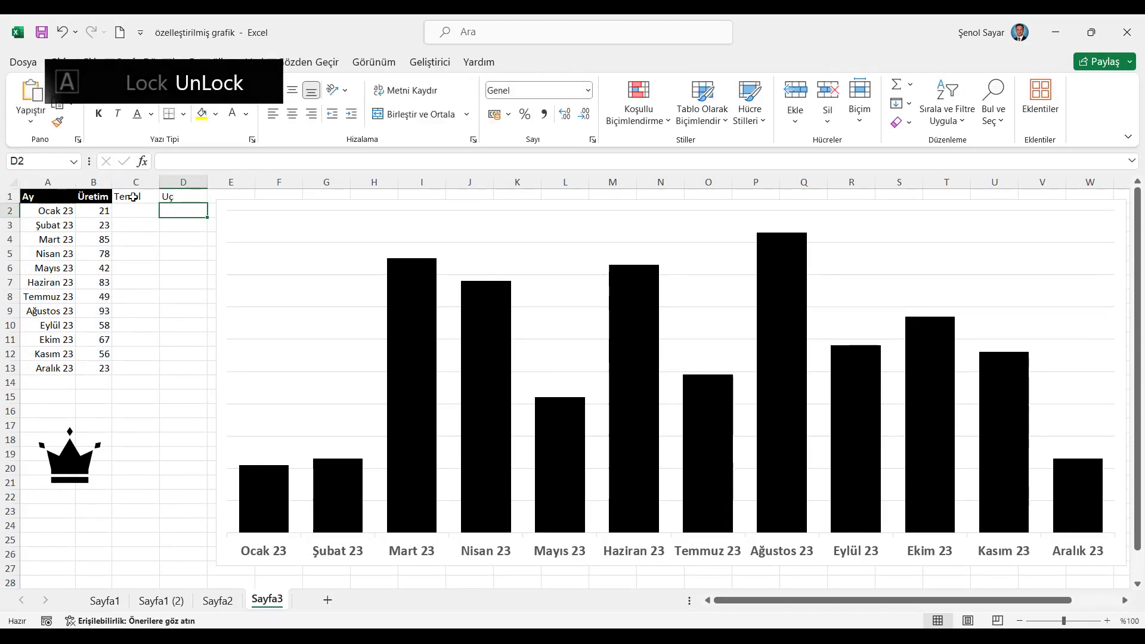
Enter the formula =MİN($B$2:$B$13) with absolute references in cell D2
type("=mi")
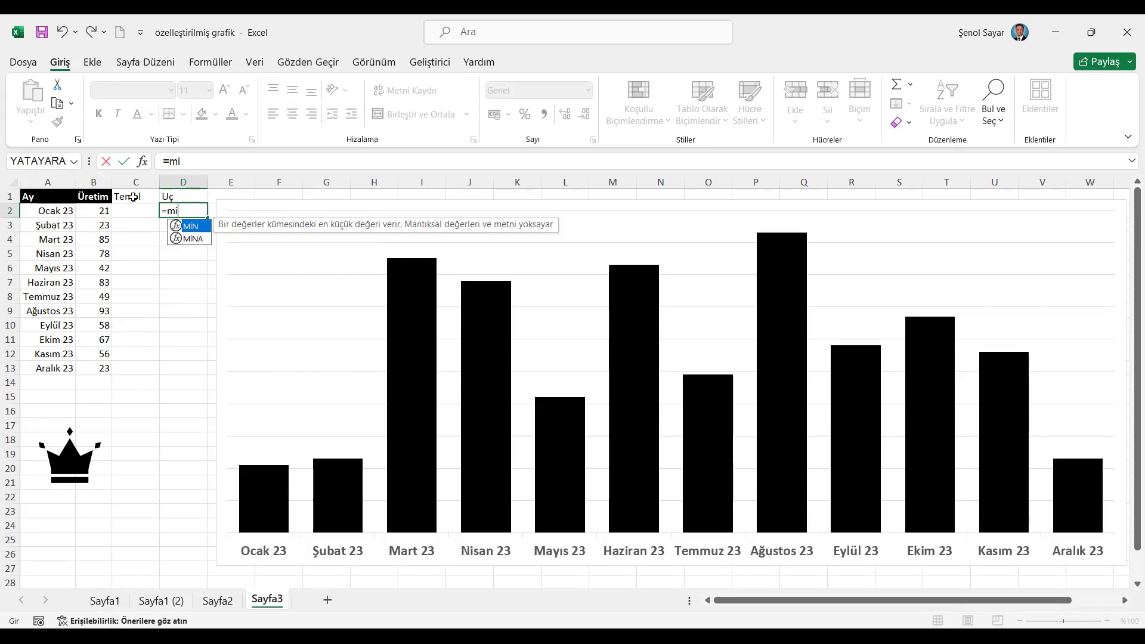
key("Tab")
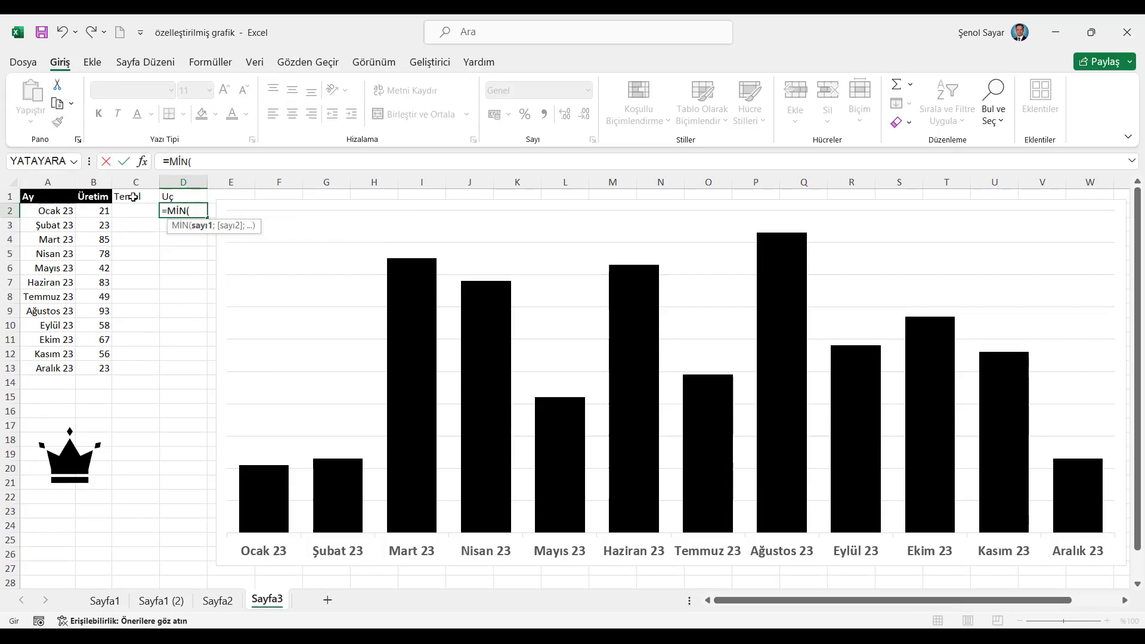
left_click_drag(93, 210, 93, 361)
type(")")
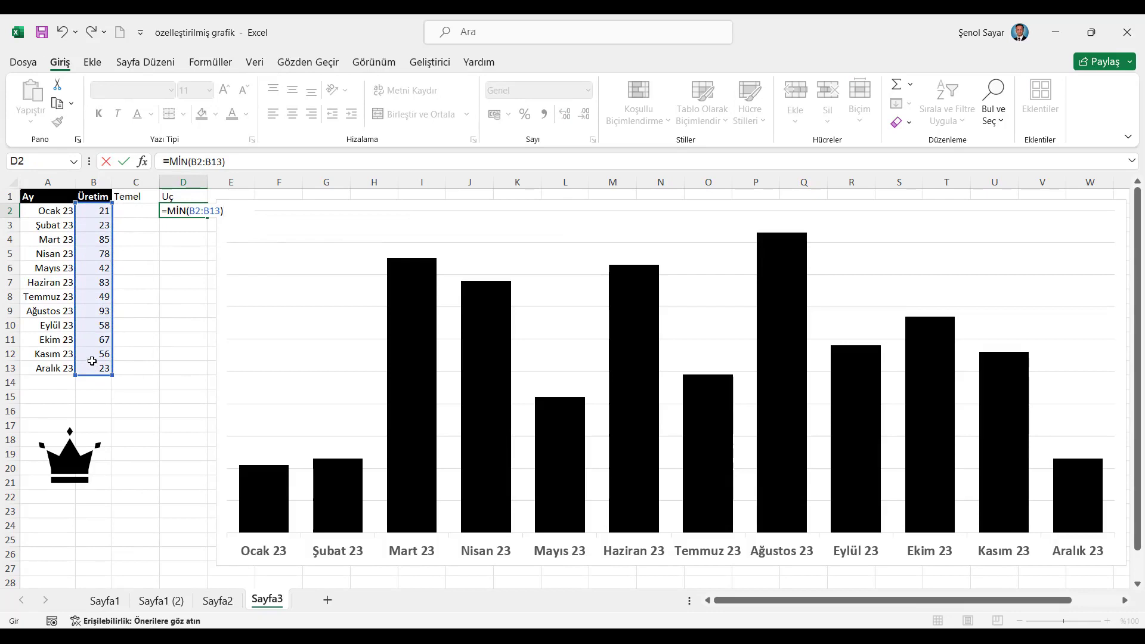
left_click(197, 159)
key("F4")
left_click(227, 160)
key("F4")
key("ctrl+Return")
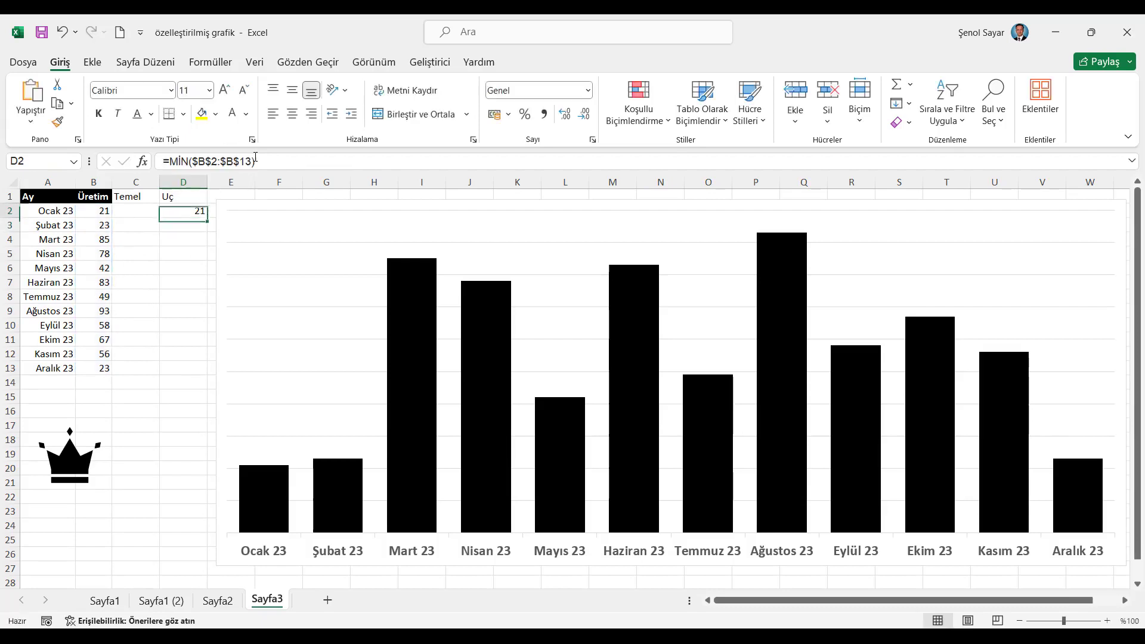
Append /2 to the MİN formula in cell D2 so it halves the smallest production value
left_click(305, 158)
type("/2")
key("Return")
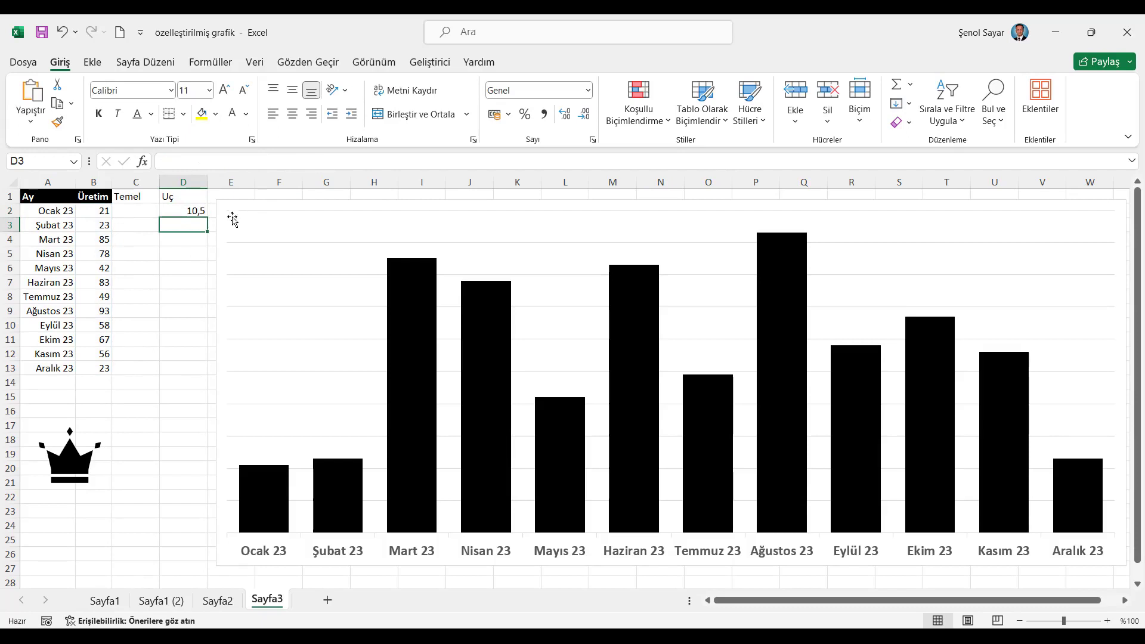
Wrap the D2 formula in YUKARIYUVARLA with 0 digits, giving =YUKARIYUVARLA(MİN($B$2:$B$13)/2;0)
left_click(202, 210)
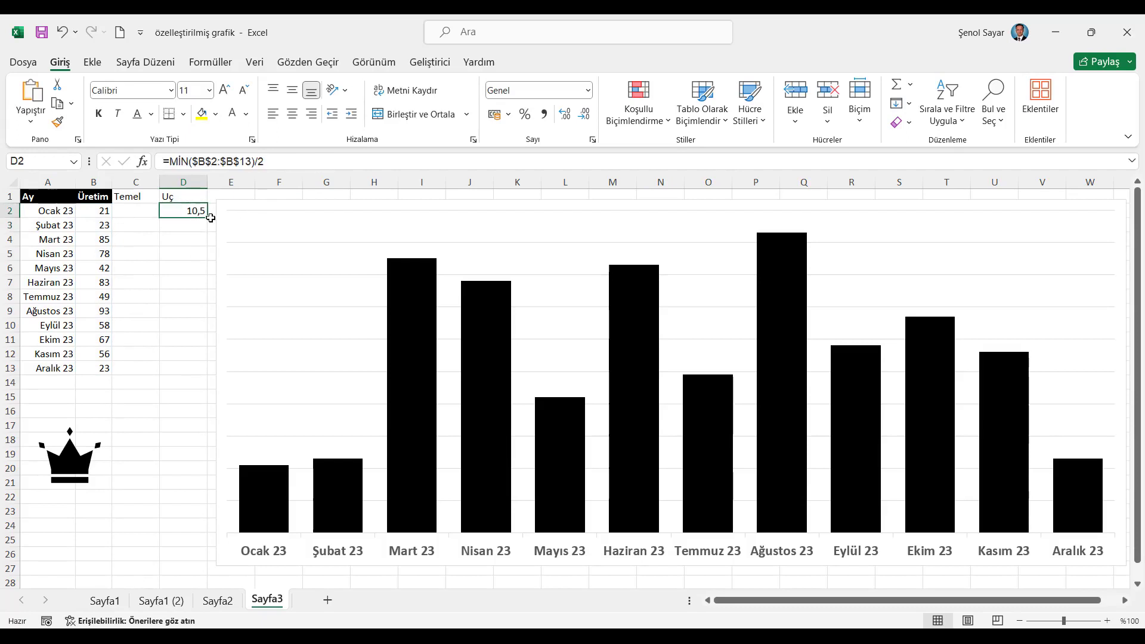
left_click(171, 162)
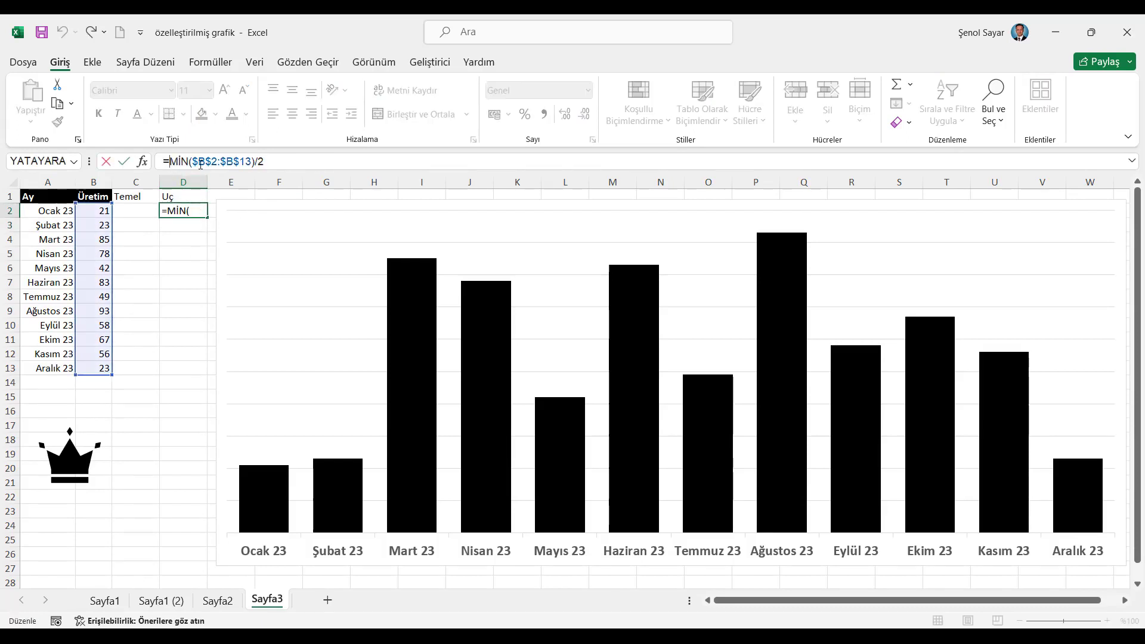
type("yuk")
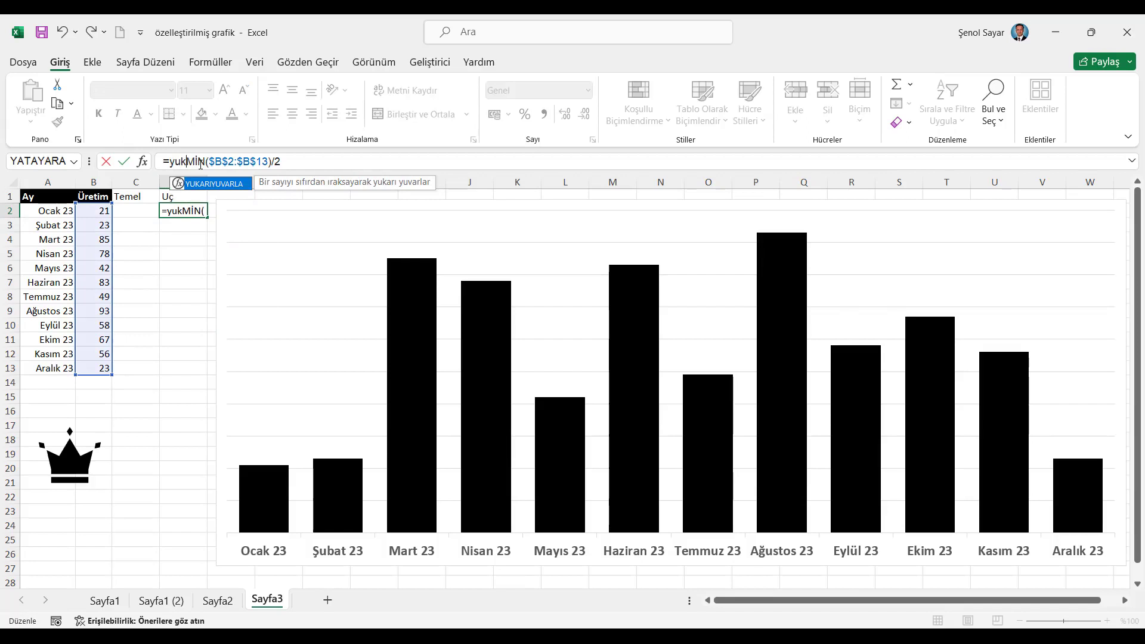
key("Tab")
key("End")
type(";")
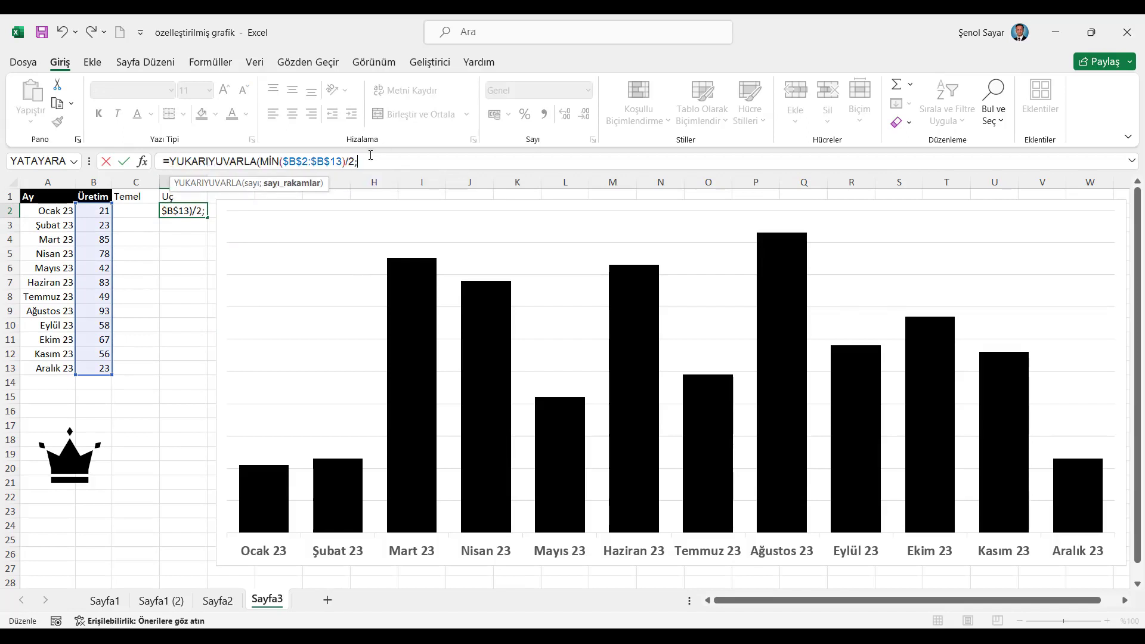
type("0)")
key("Return")
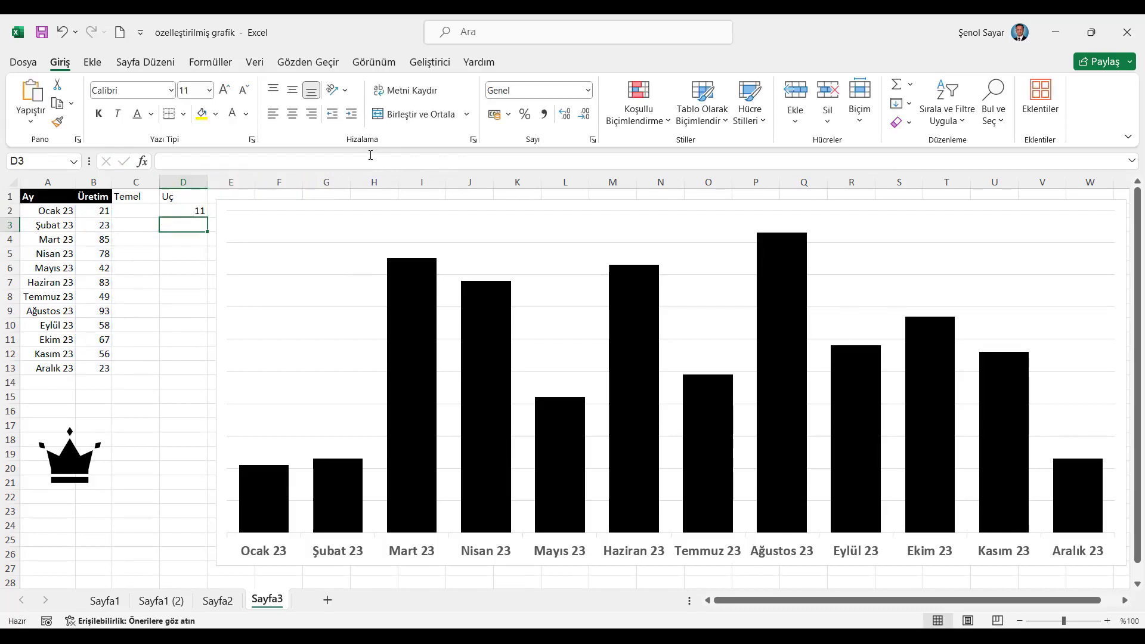
Enter the formula =B2-D2 in cell C2 under Temel
left_click(134, 212)
type("=")
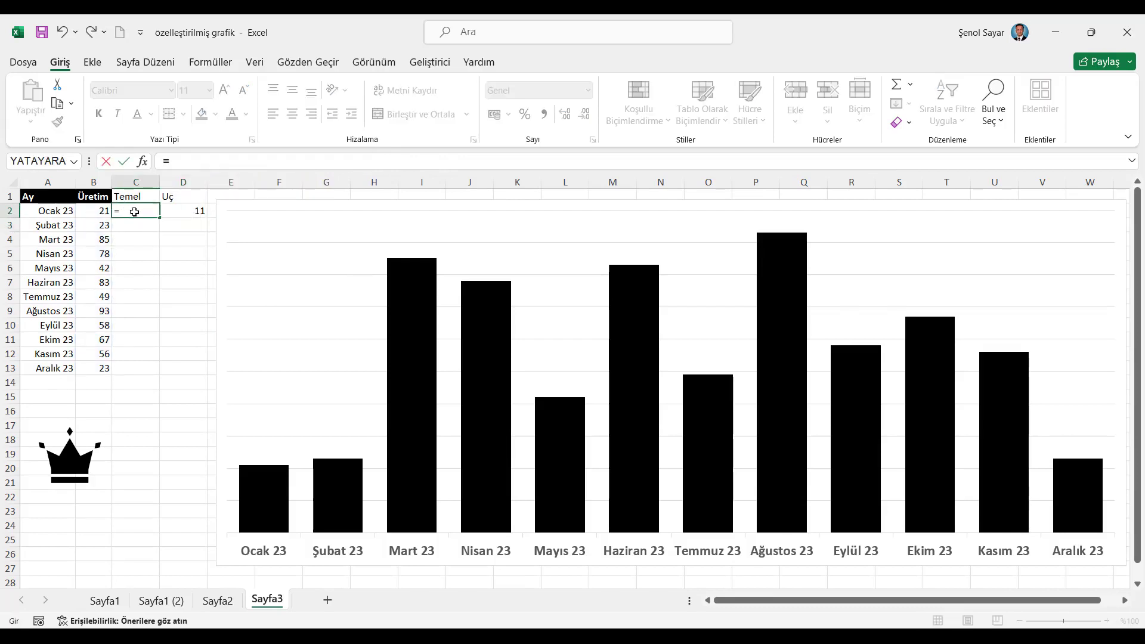
left_click(96, 212)
type("-")
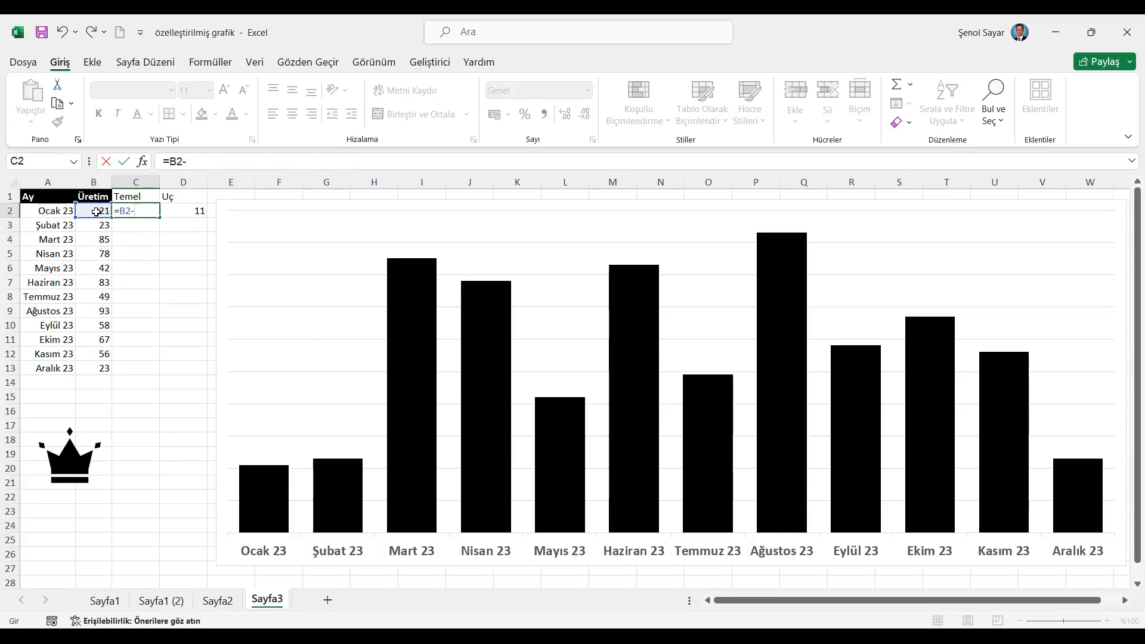
left_click(188, 213)
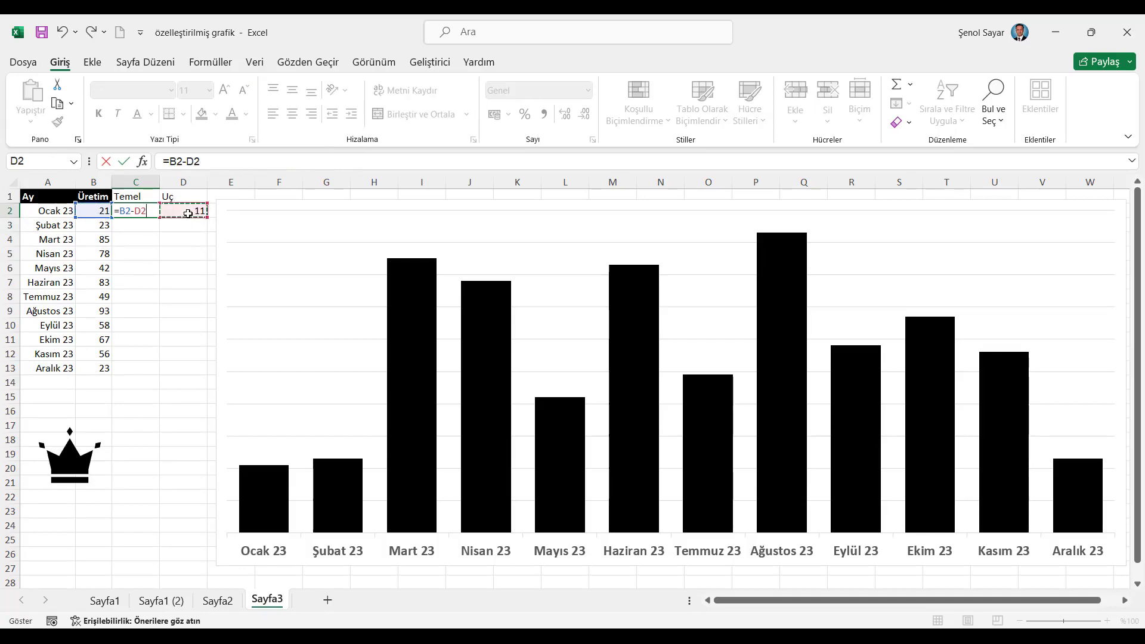
key("Return")
Fill the Temel and Uç formulas down to row 13 and autofit the widths of columns C and D
left_click_drag(152, 210, 179, 365)
key("ctrl+d")
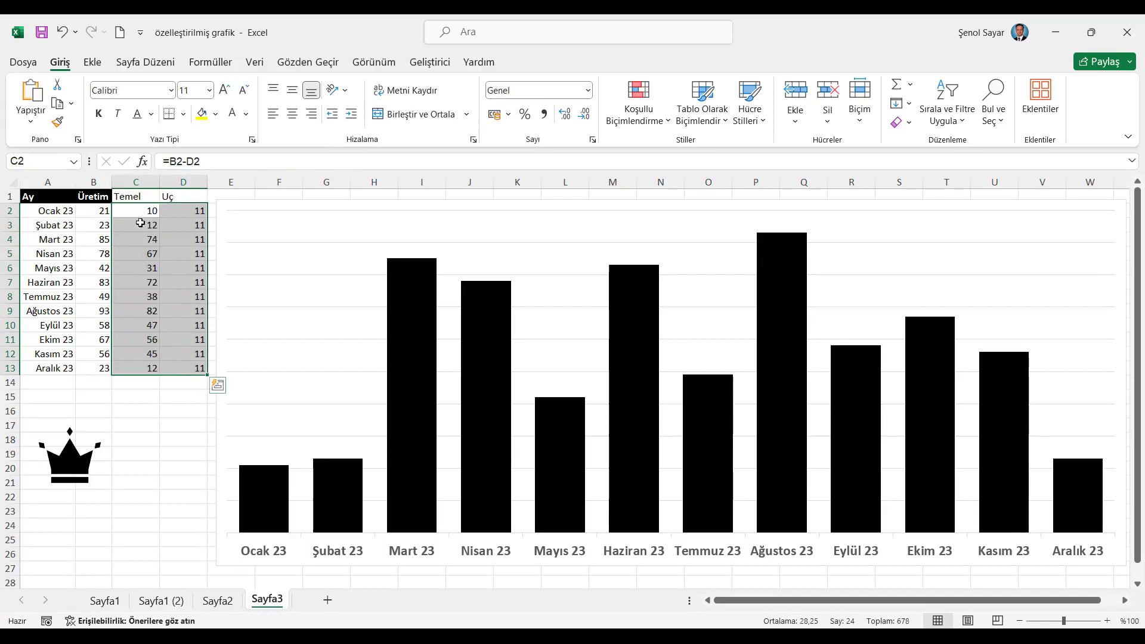
left_click_drag(136, 182, 173, 181)
double_click(159, 182)
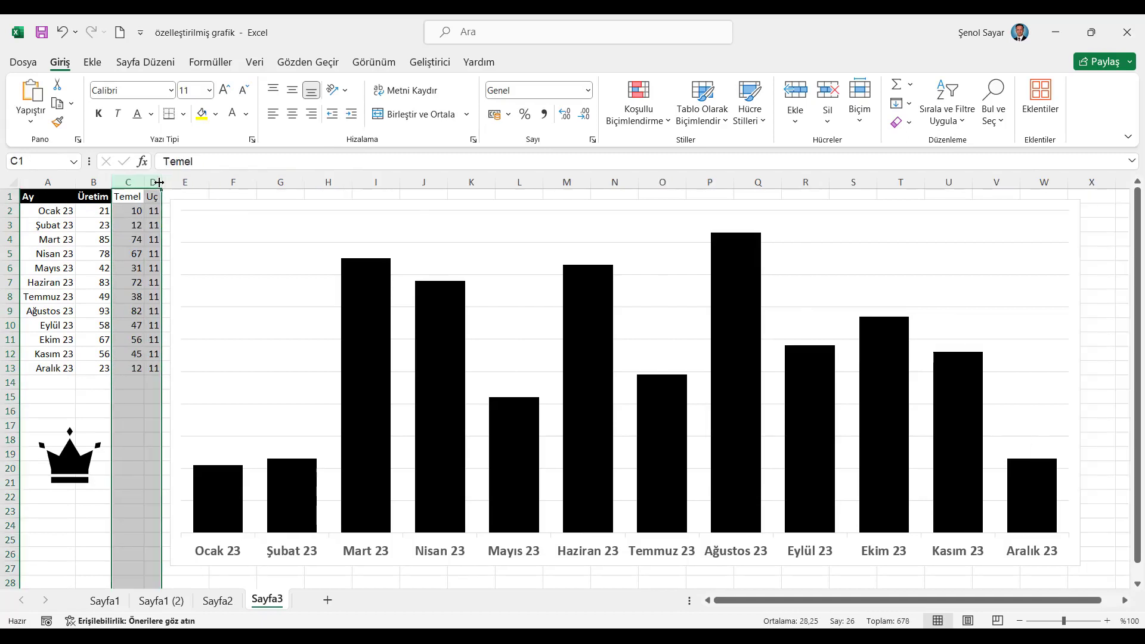
left_click(122, 197)
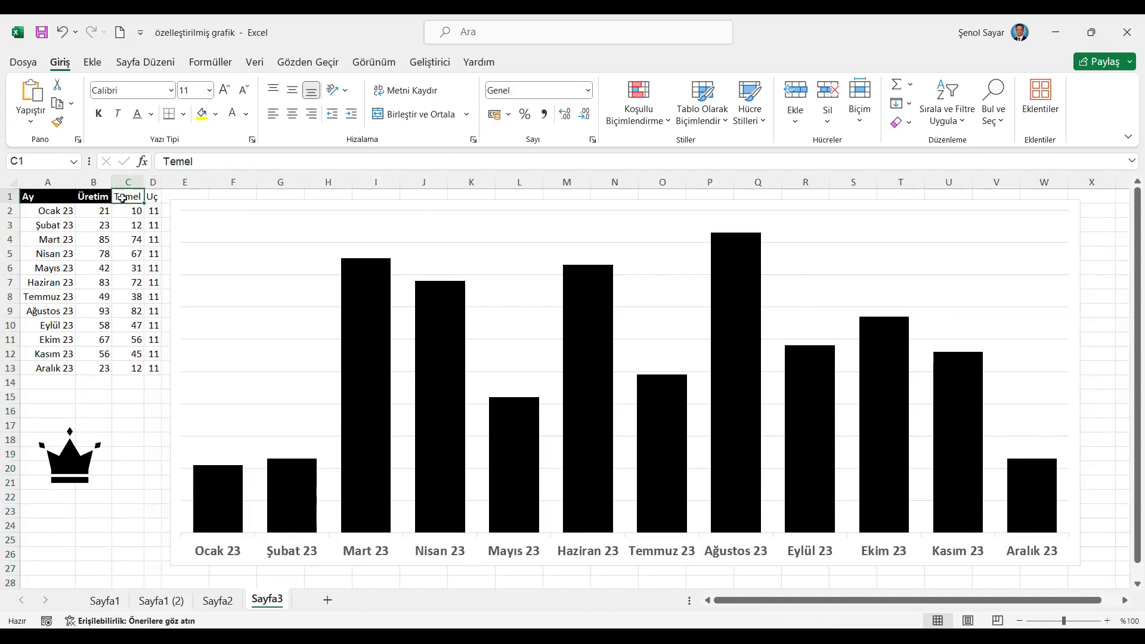
Change the chart type to Yığılmış Sütun and switch its data range from Üretim to the Temel and Uç columns, C1:D13
left_click(363, 201)
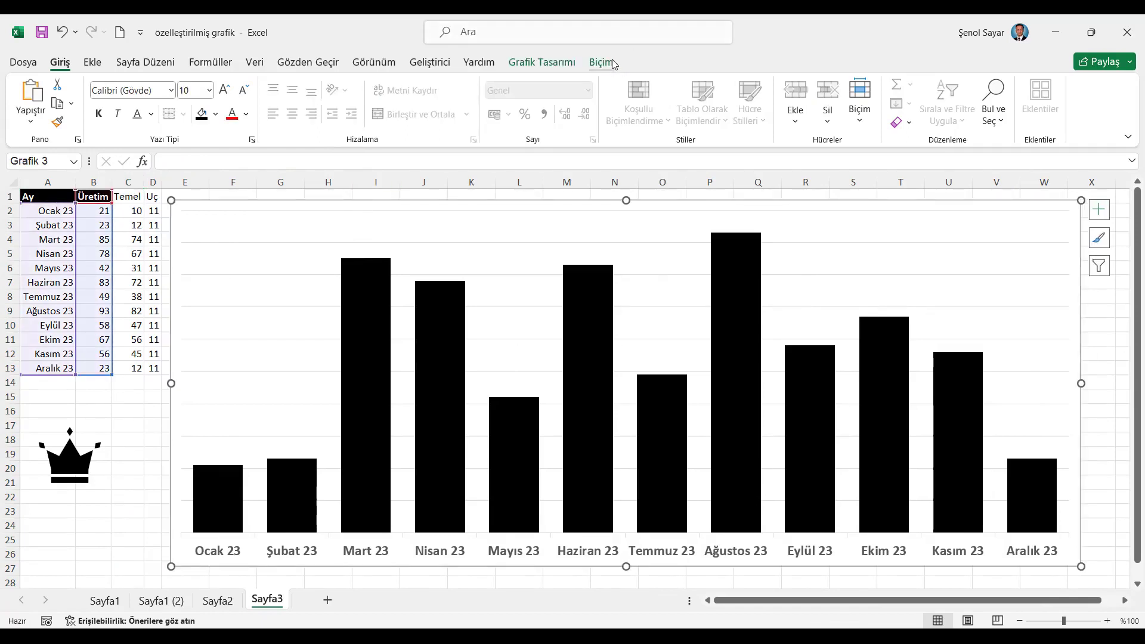
left_click(612, 63)
right_click(575, 288)
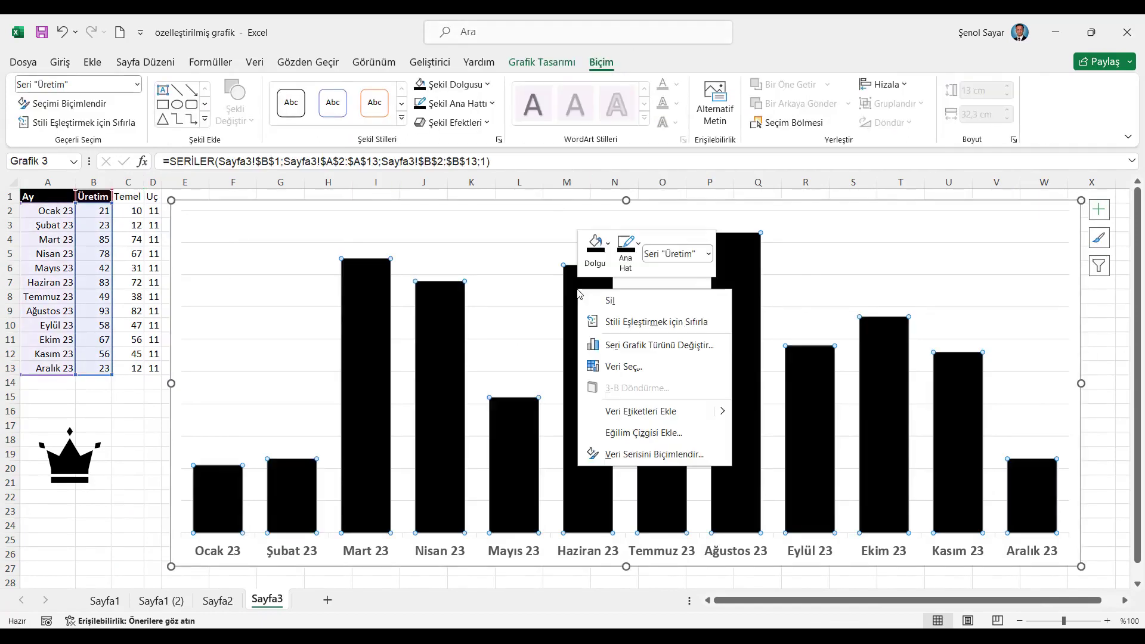
left_click(638, 346)
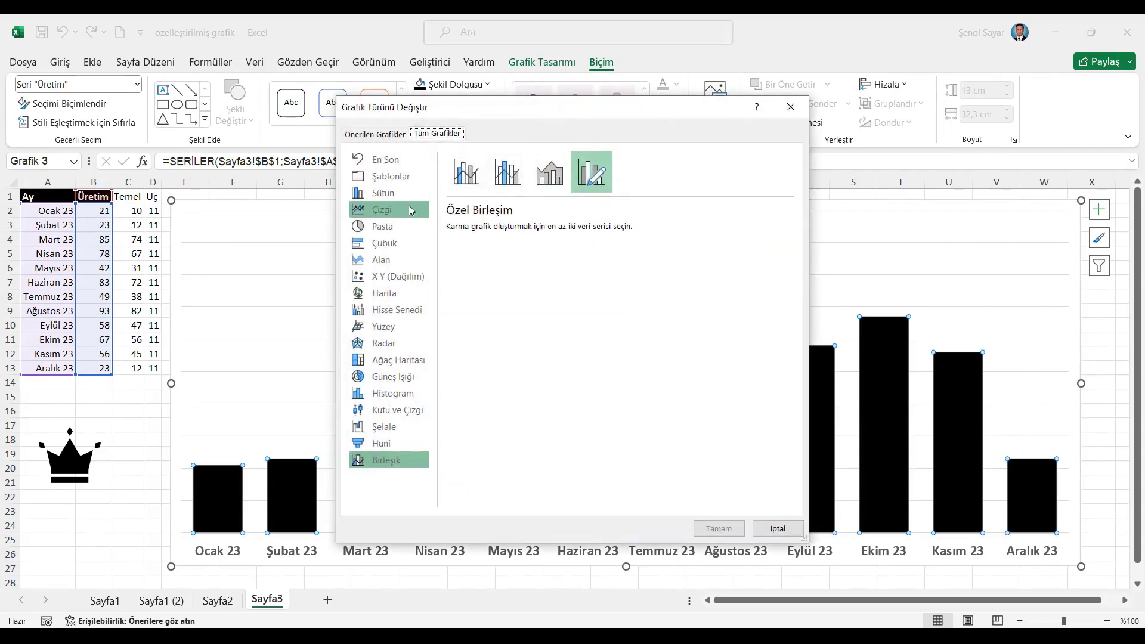
left_click(394, 199)
left_click(507, 173)
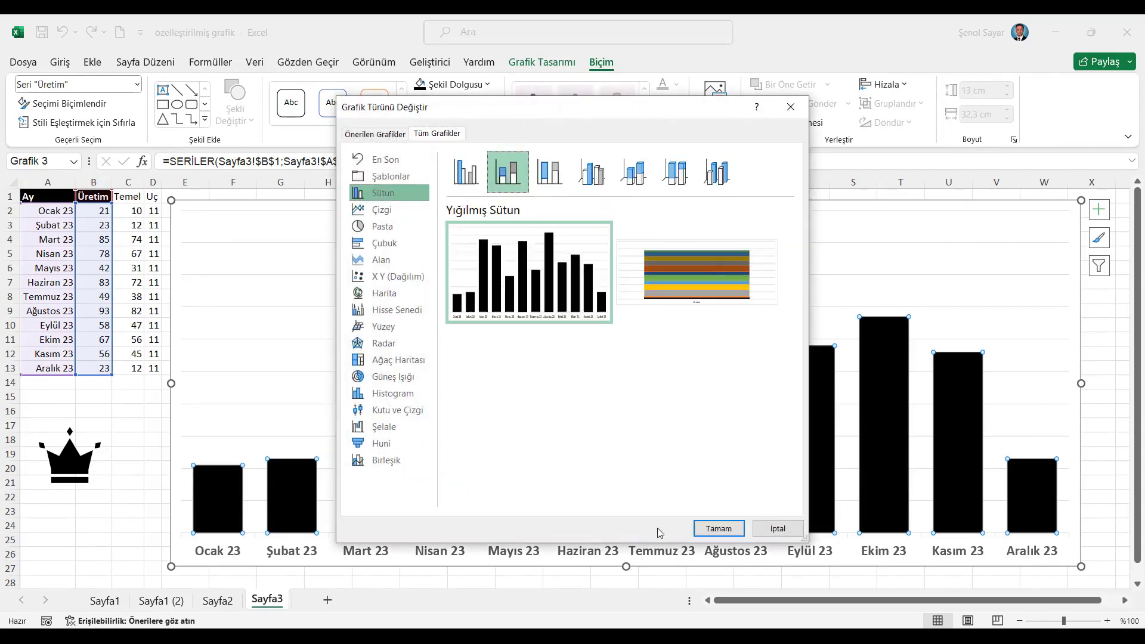
left_click(710, 532)
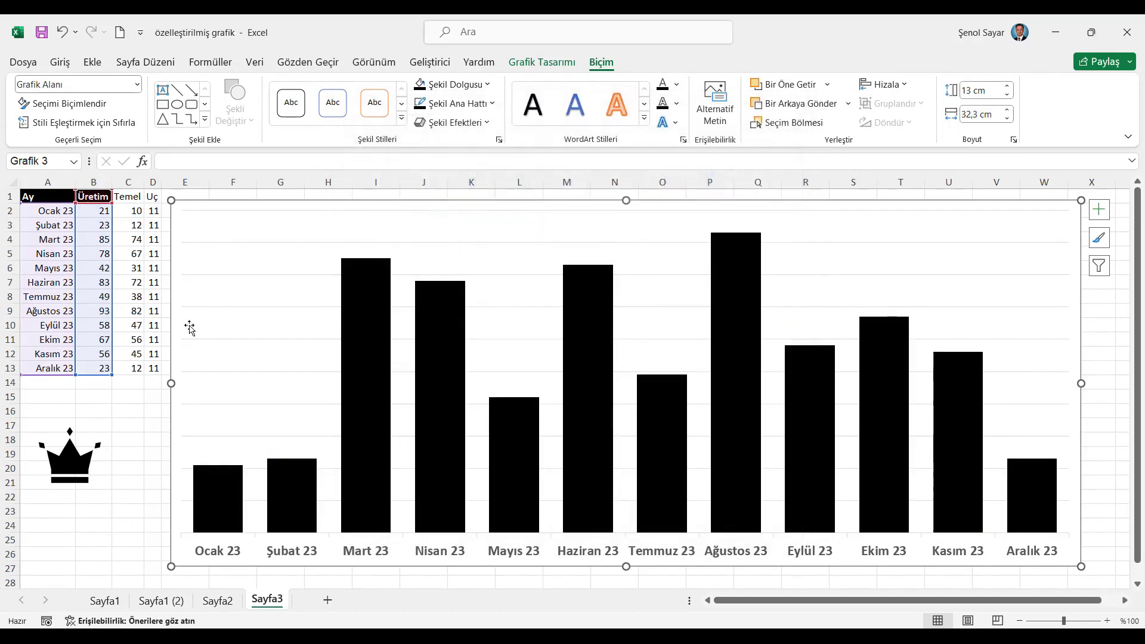
left_click_drag(114, 317, 160, 375)
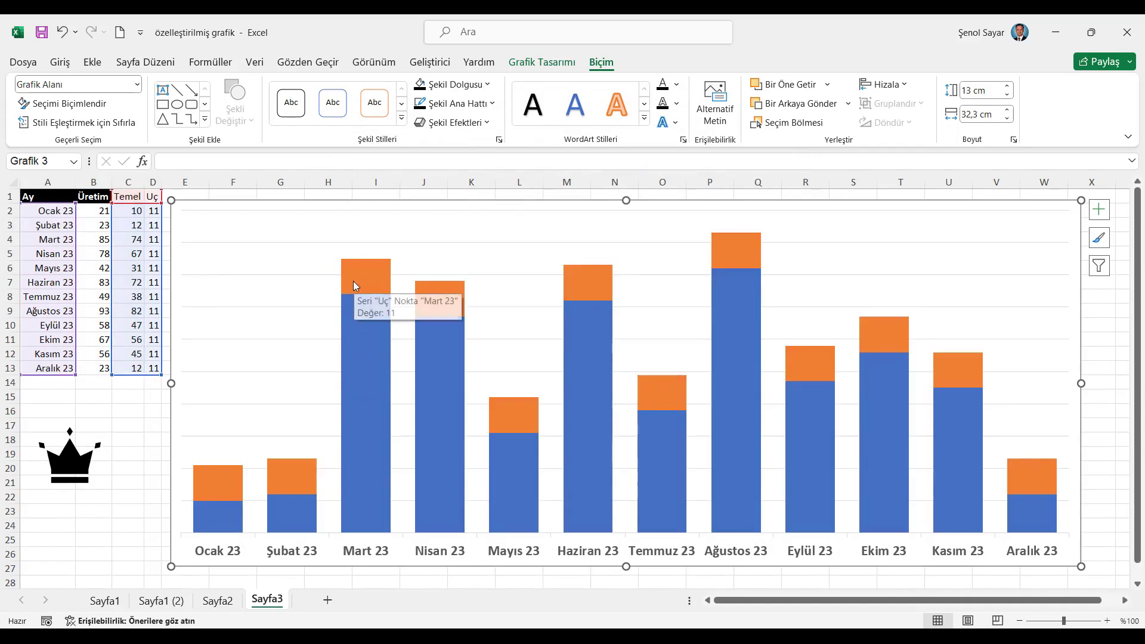
Paste the crown icon as the fill of the chart's Uç series
left_click(80, 462)
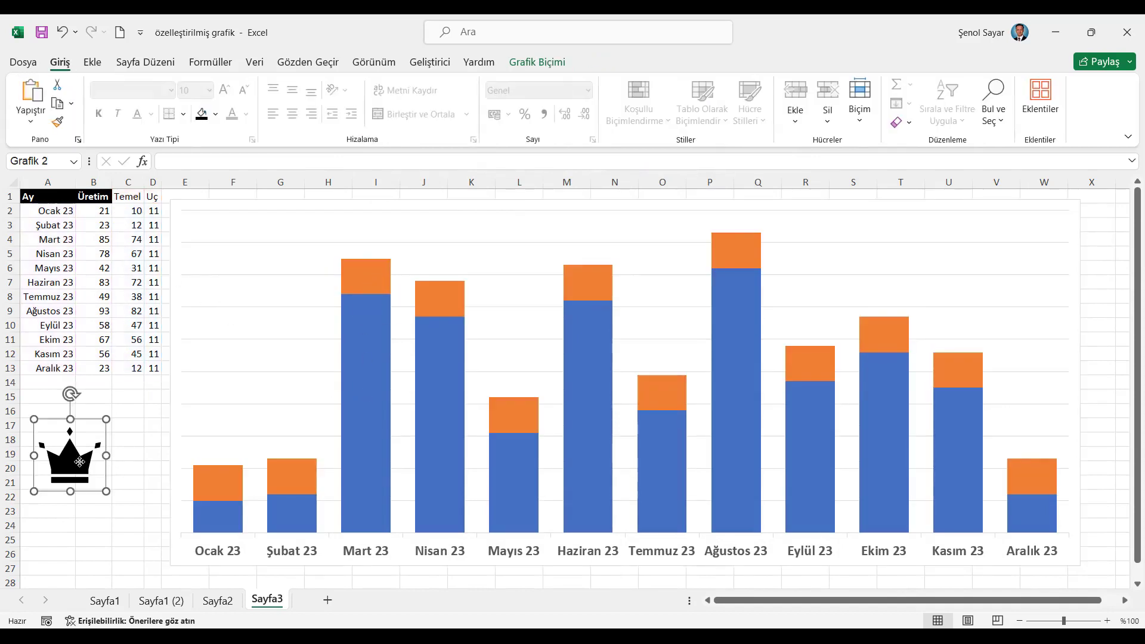
left_click(360, 280)
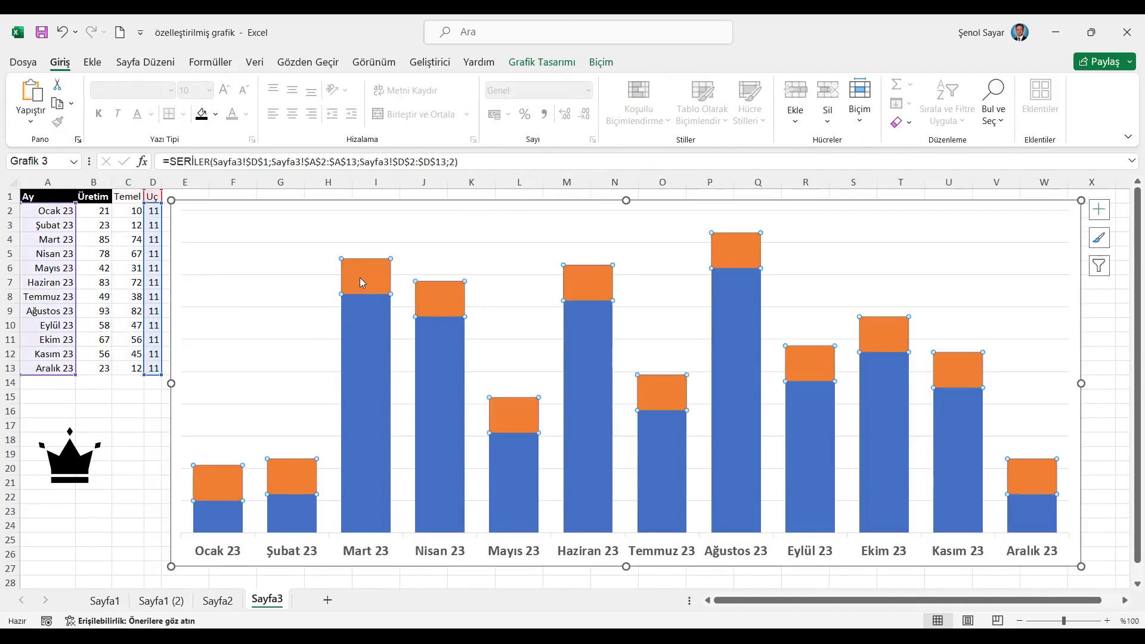
key("ctrl+v")
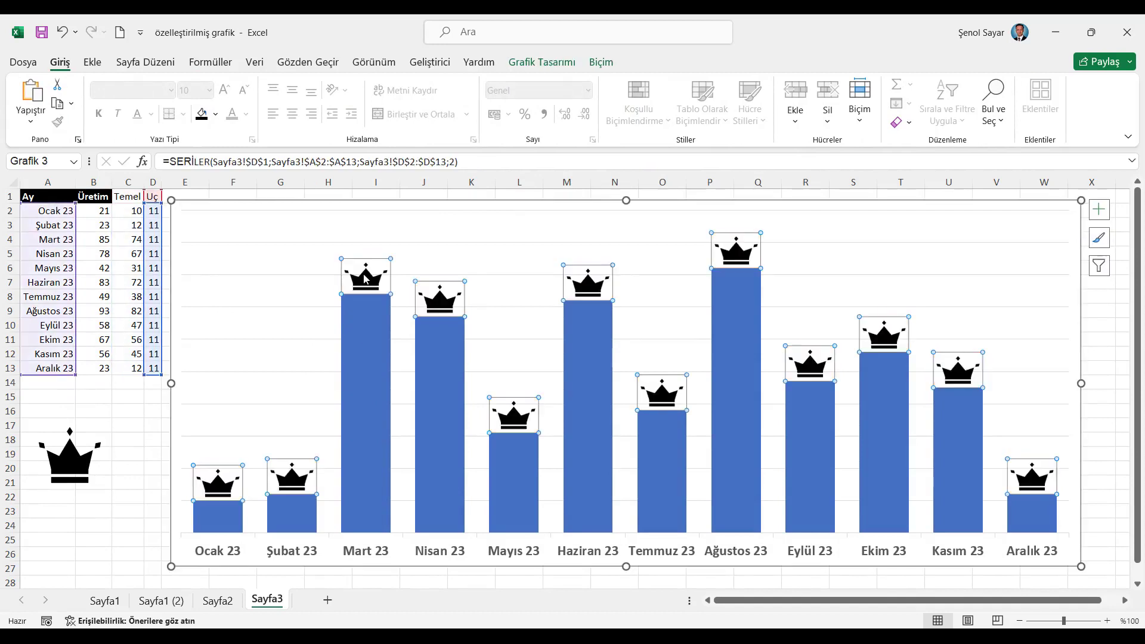
Give the chart's Temel series a black fill and a black outline
left_click(359, 474)
right_click(359, 474)
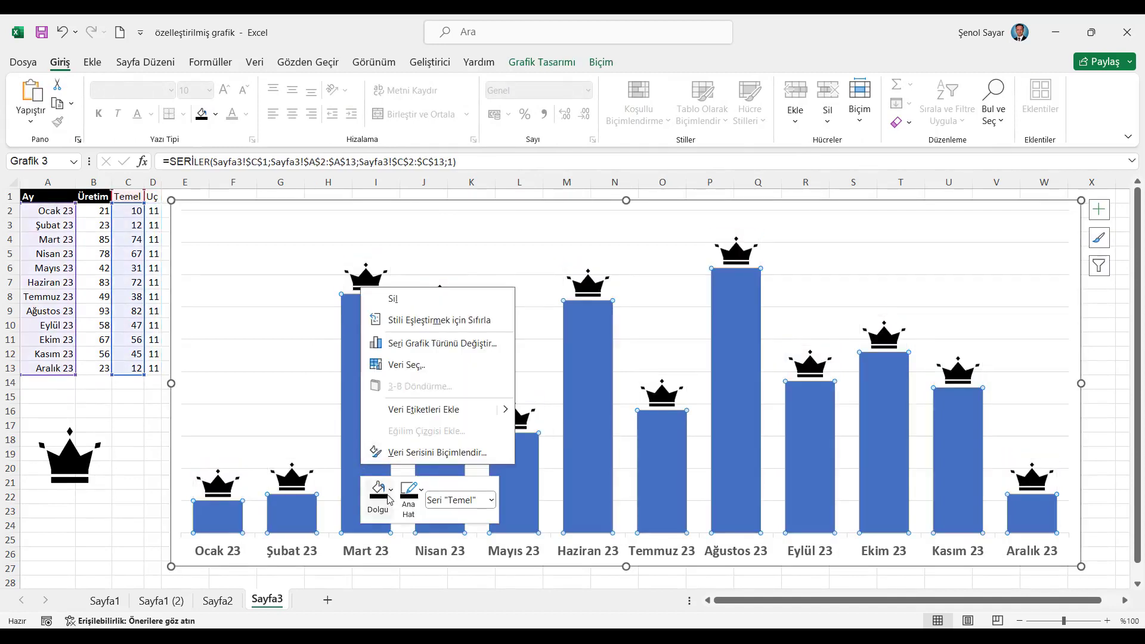
left_click(390, 490)
left_click(389, 269)
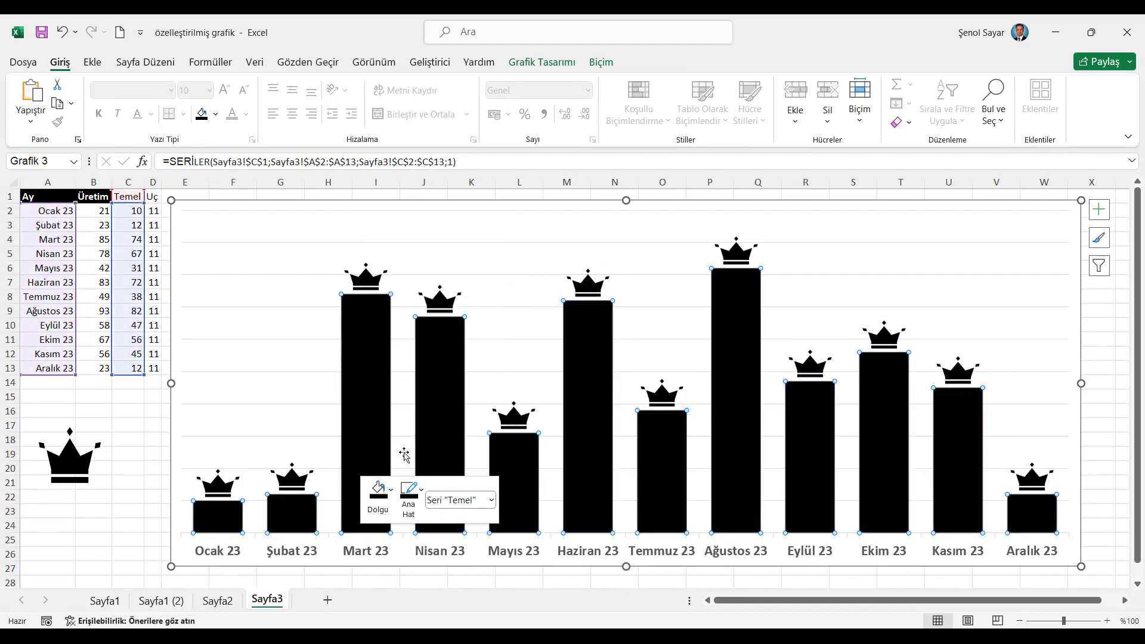
left_click(408, 491)
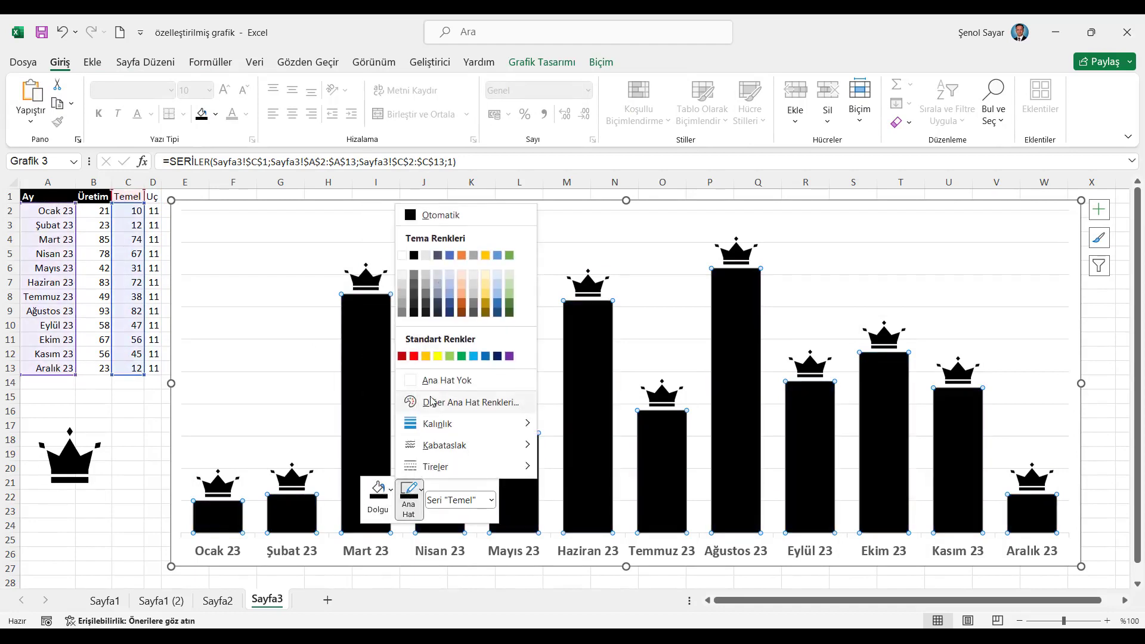
left_click(414, 255)
Hide the helper values by setting the font color of columns C and D to white
left_click(128, 196)
left_click_drag(131, 181, 153, 181)
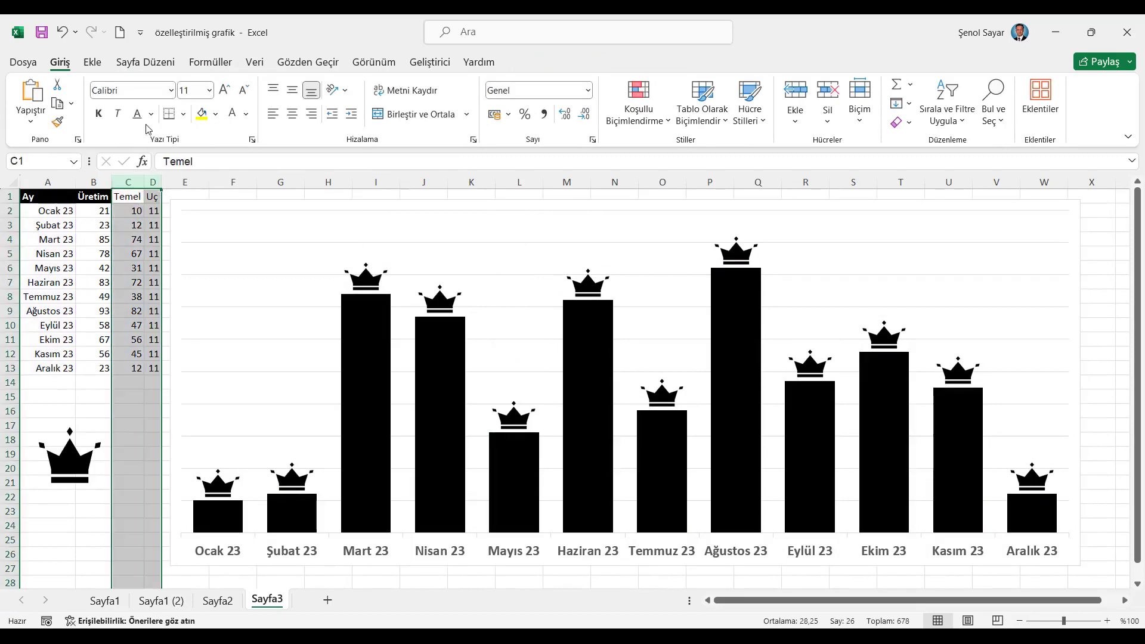
left_click(233, 113)
Replace the Üretim values in B2:B13 with the formula =RASTGELEARADA(1;100)
left_click(98, 212)
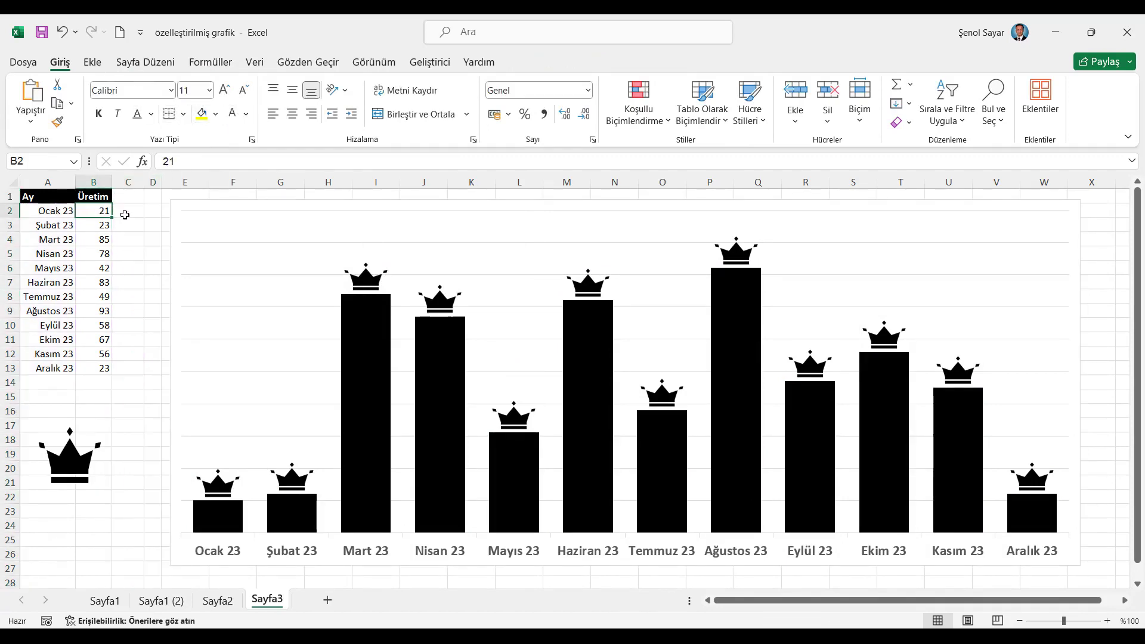
type("=ras")
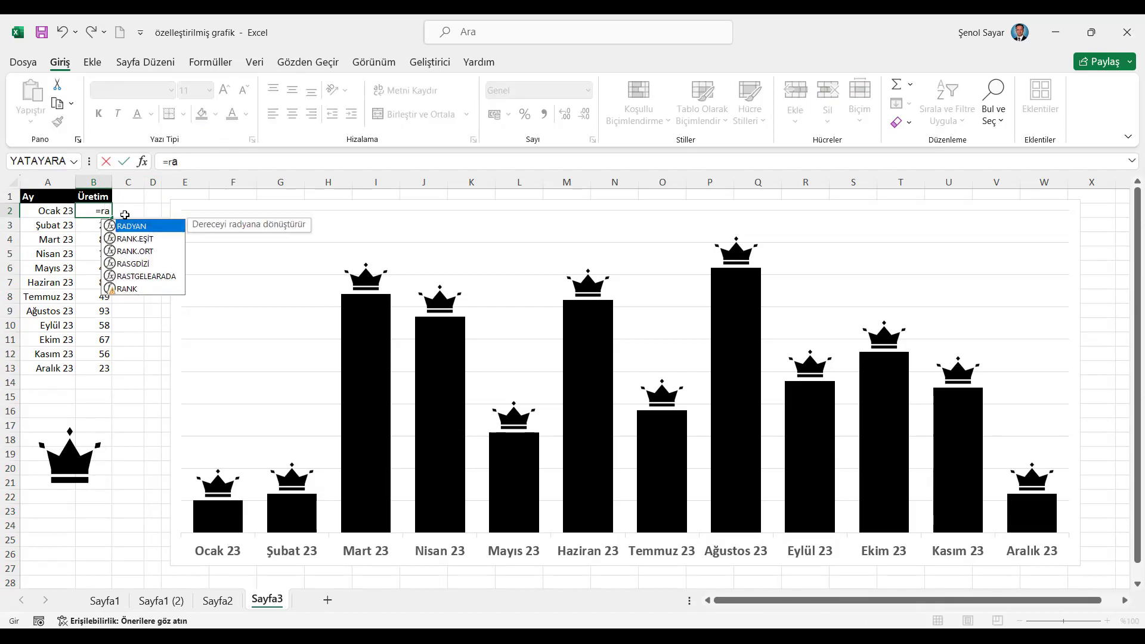
key("Tab")
type("1;")
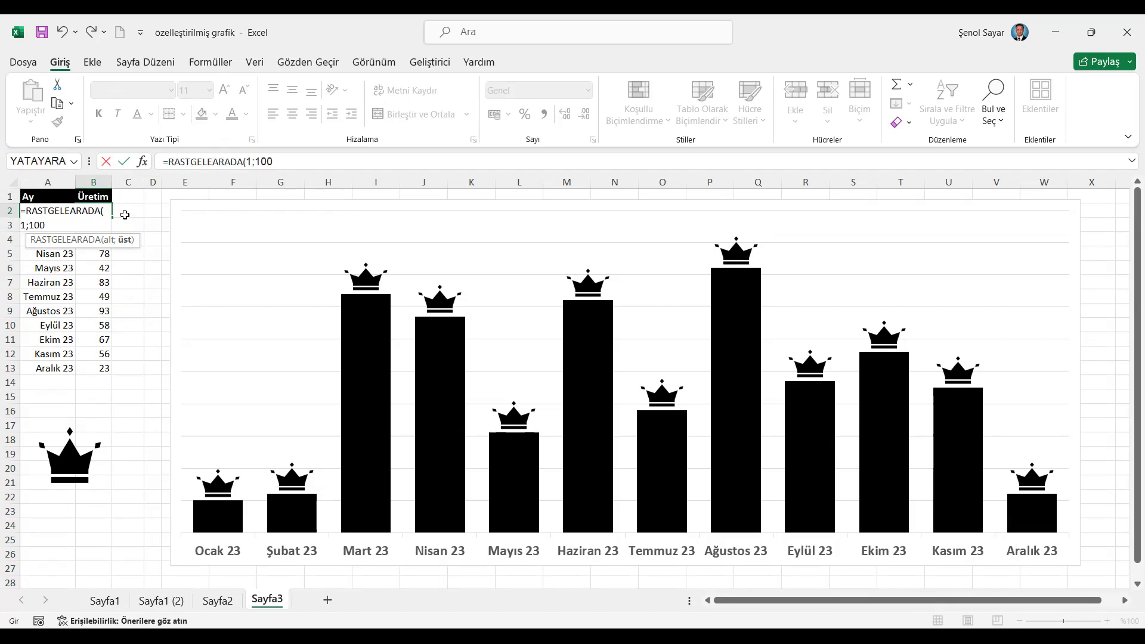
type("100")
key("Return")
left_click(106, 215)
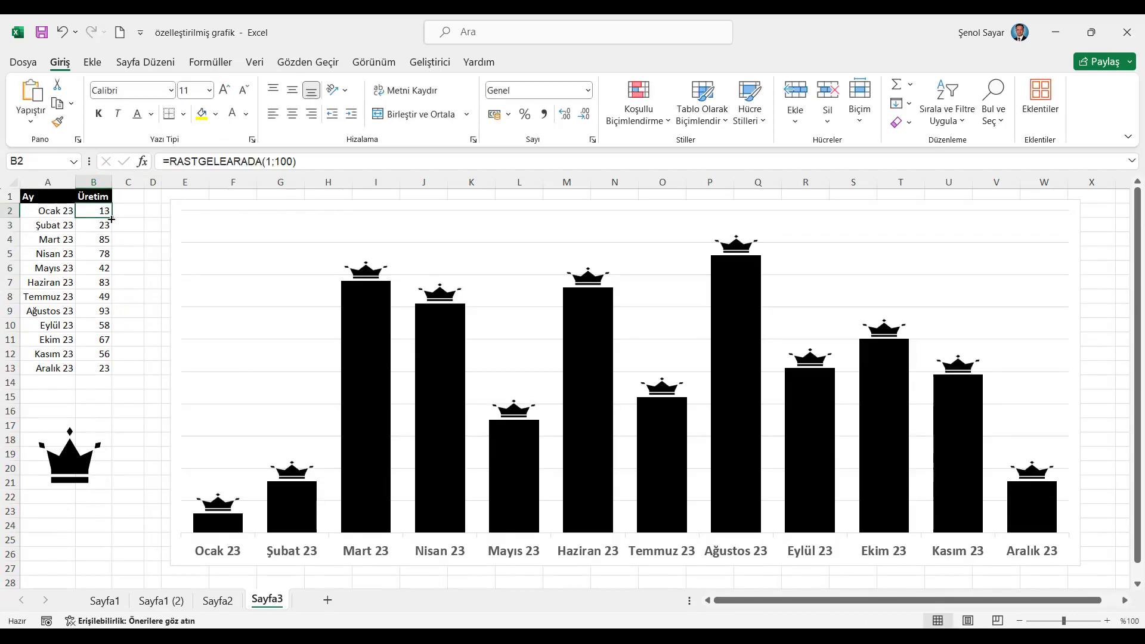
double_click(110, 217)
Recalculate the workbook repeatedly to test the crown chart with new random values, and minimize Excel to return to the browser's YouTube page
left_click(48, 196)
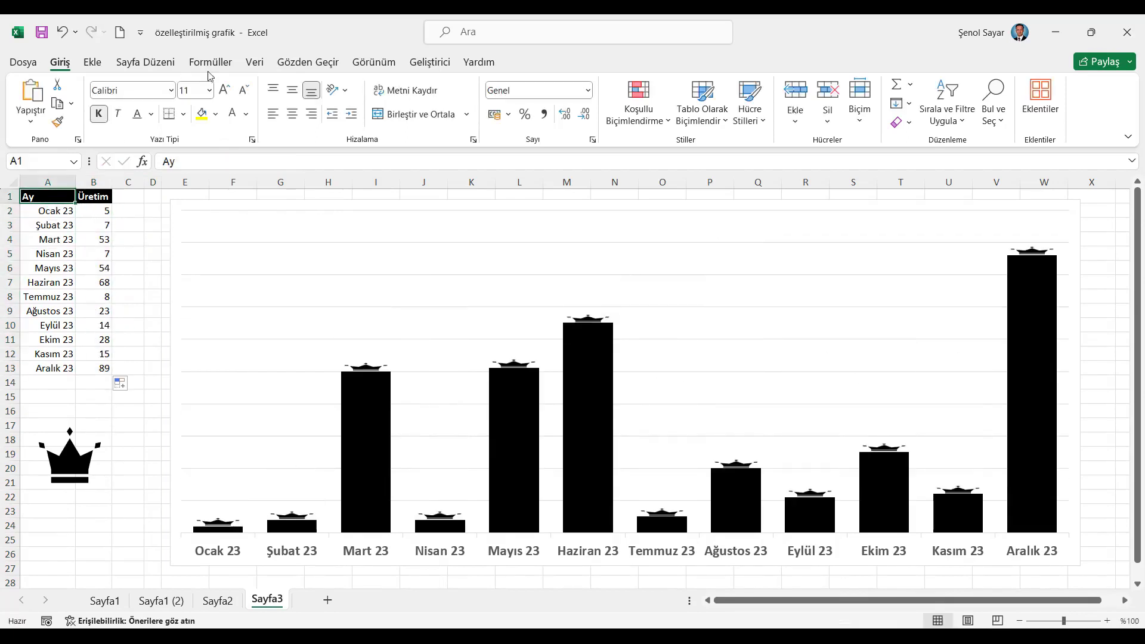
left_click(211, 62)
left_click(961, 90)
left_click(962, 91)
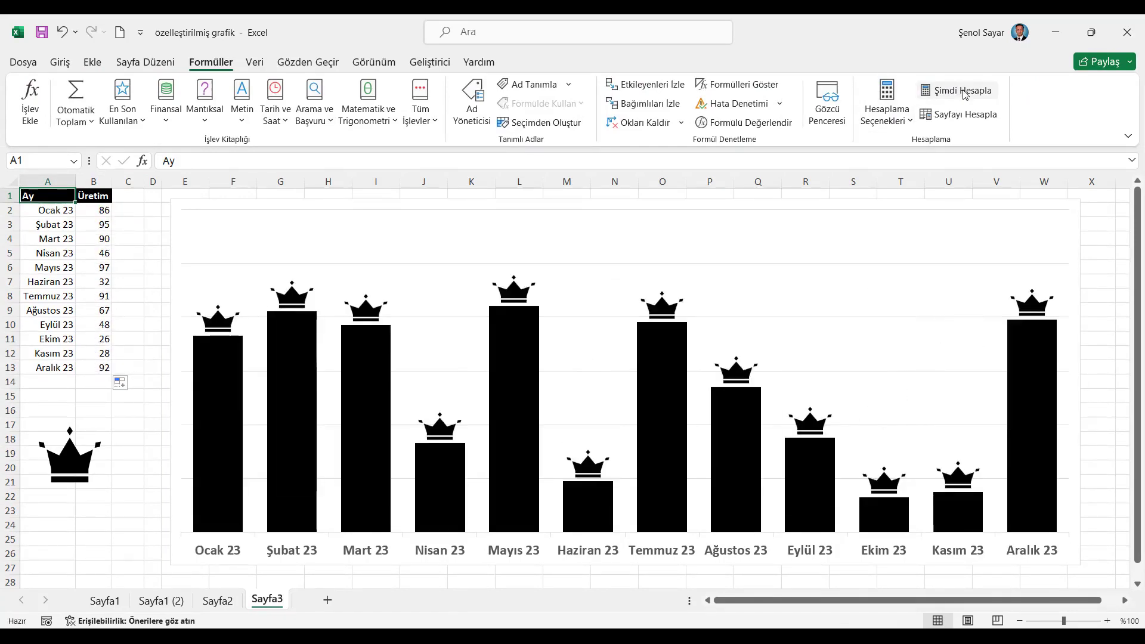
left_click(963, 93)
left_click(963, 93)
left_click(964, 93)
left_click(964, 93)
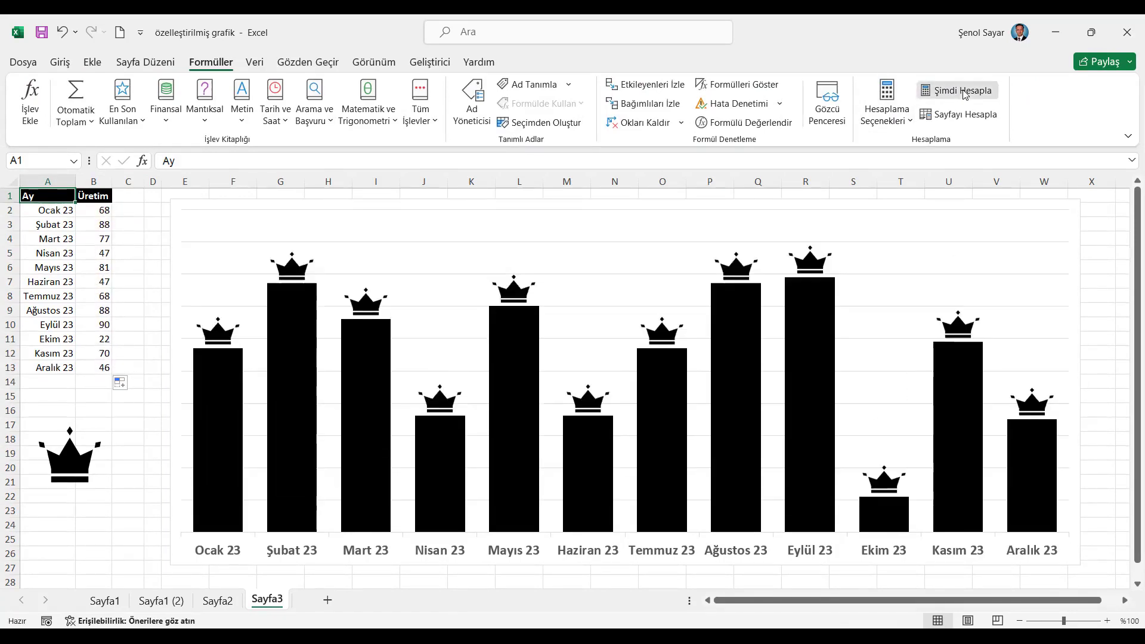
left_click(965, 94)
left_click(964, 94)
left_click(964, 94)
left_click(964, 95)
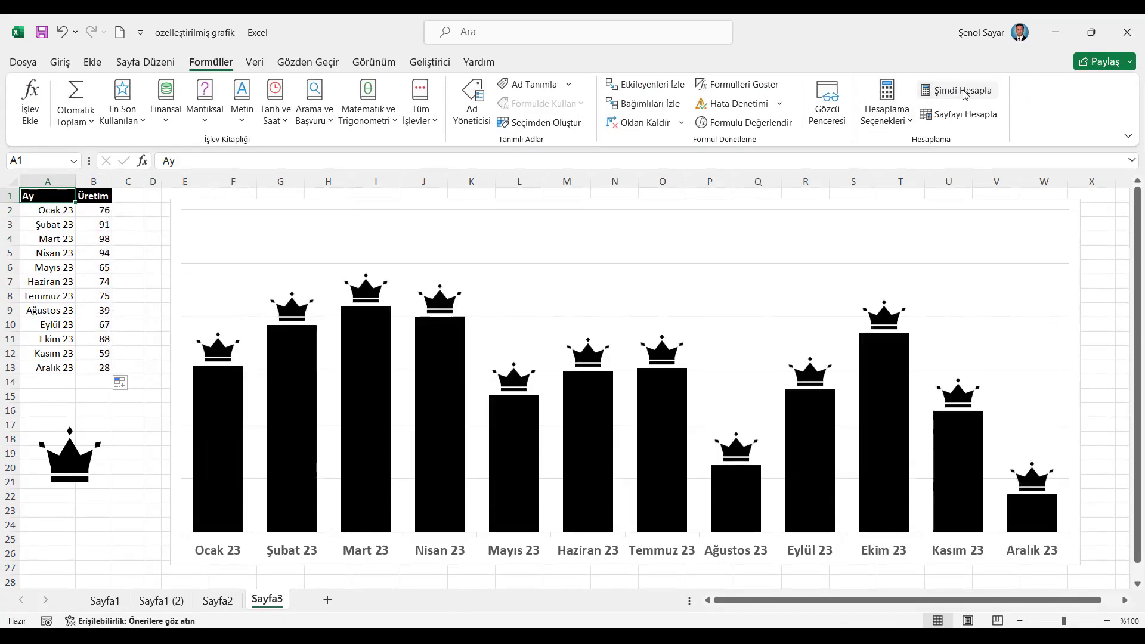
left_click(965, 95)
left_click(965, 94)
left_click(964, 94)
left_click(964, 94)
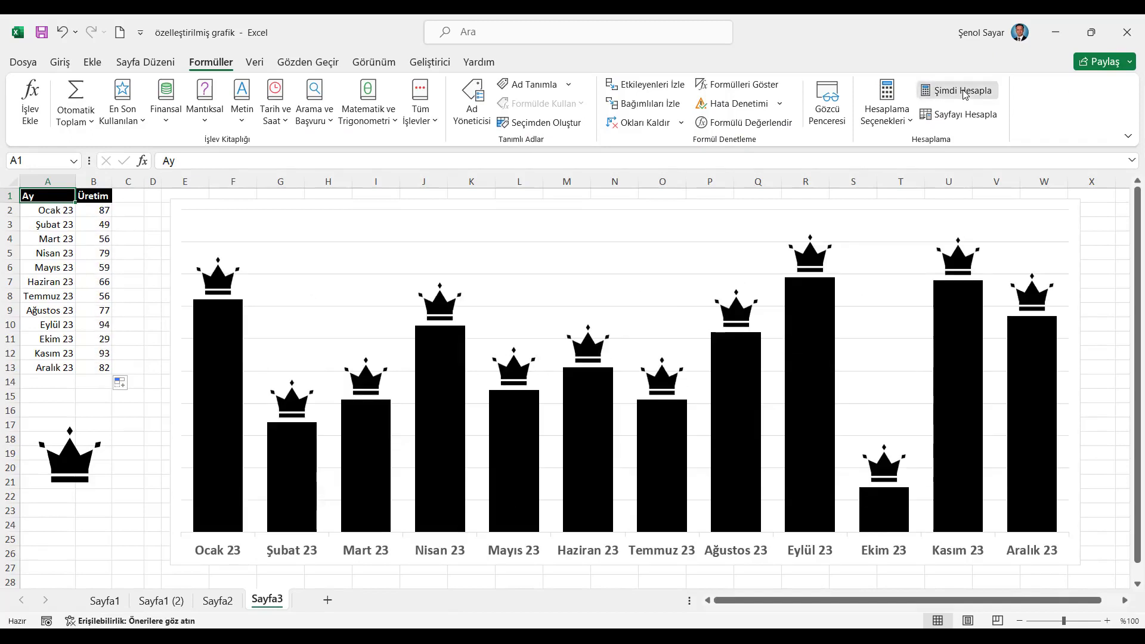
left_click(964, 94)
left_click(965, 94)
left_click(964, 94)
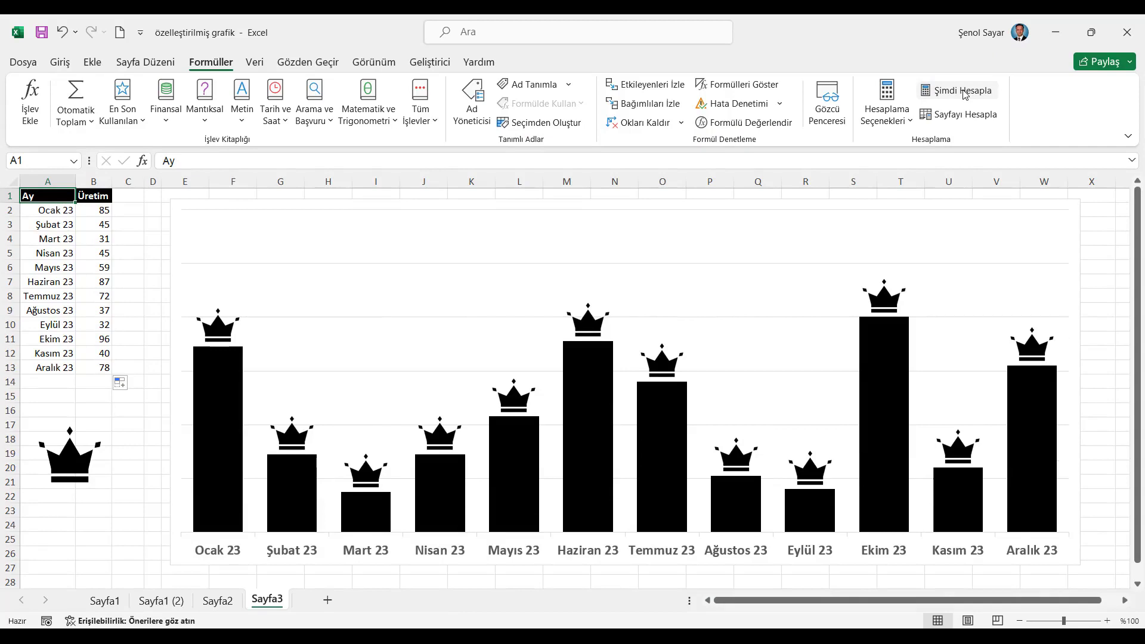
left_click(1060, 34)
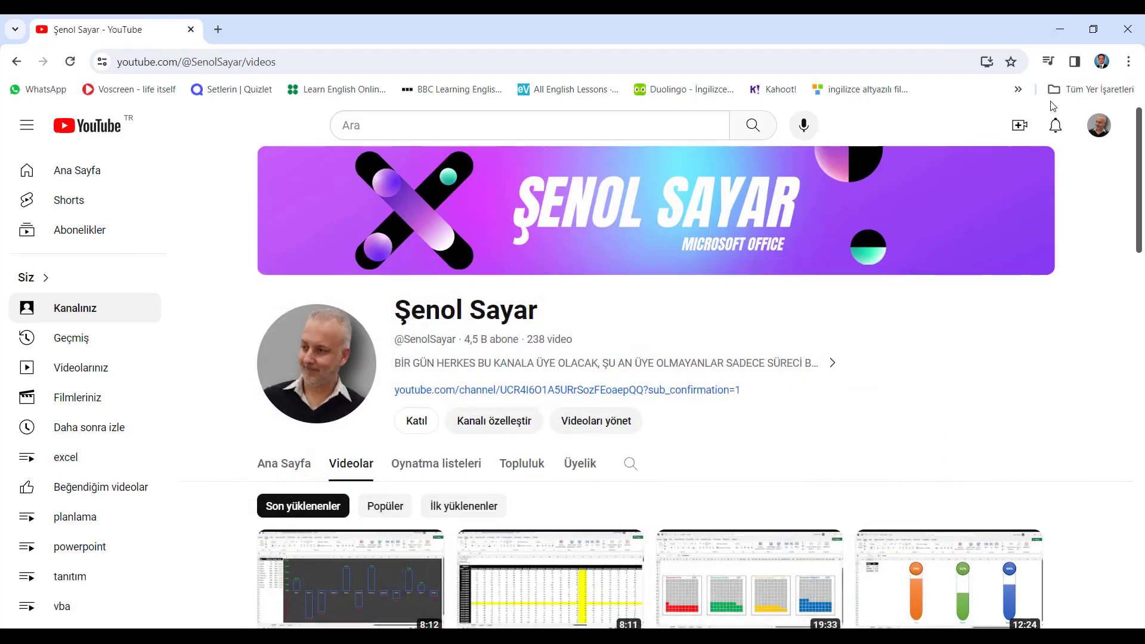